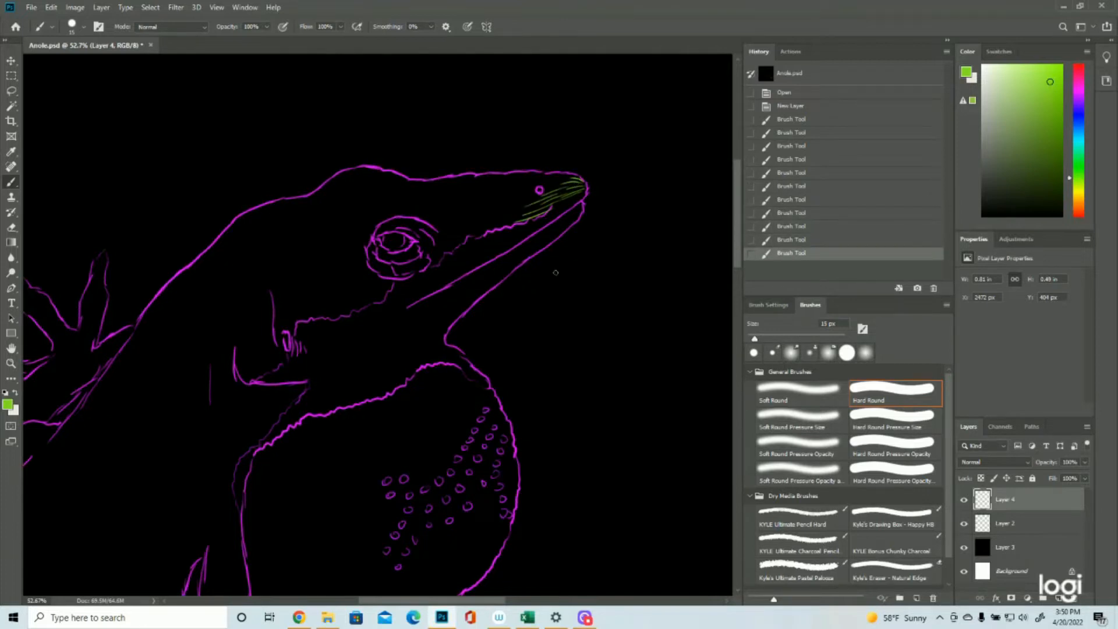
# Check the document's dimensions and resolution in the Image Size settings, leaving them as they are.
pyautogui.click(73, 5)
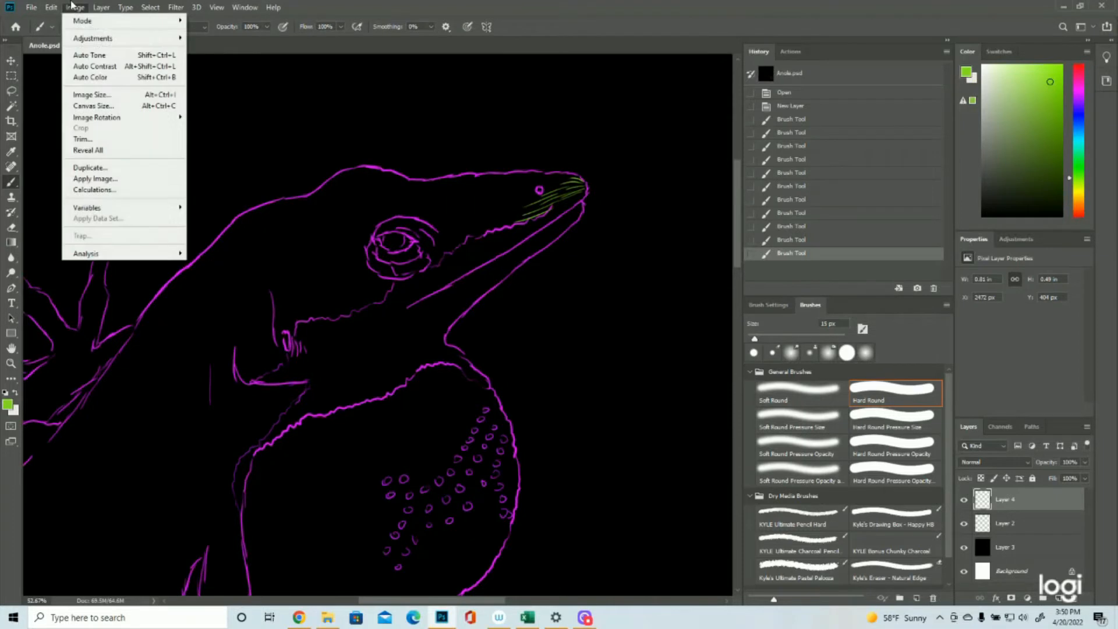
pyautogui.click(92, 95)
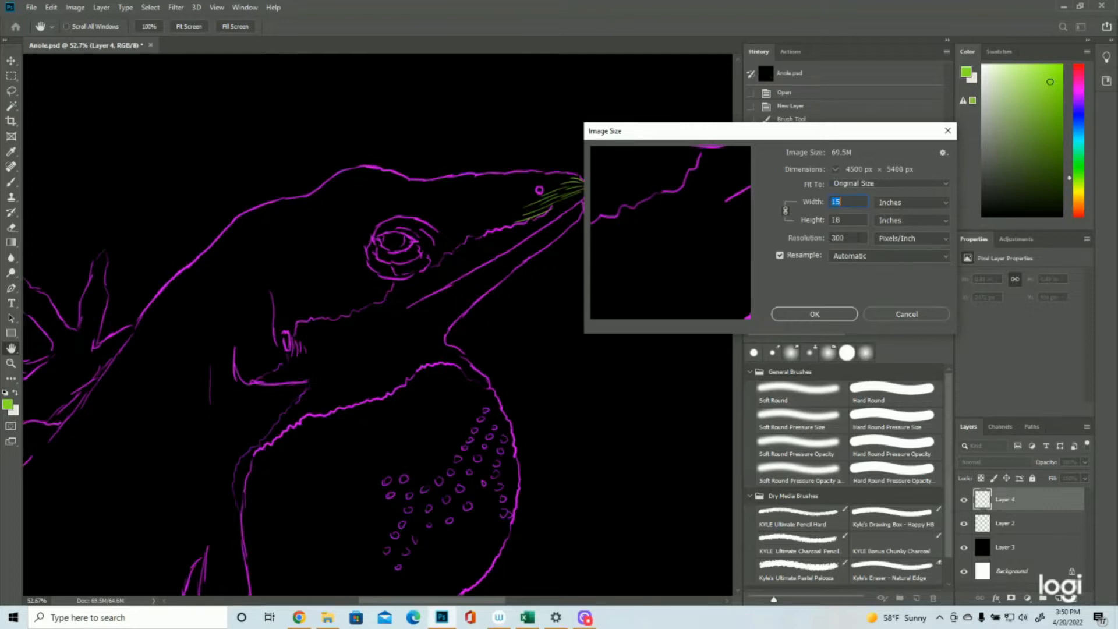
pyautogui.click(948, 131)
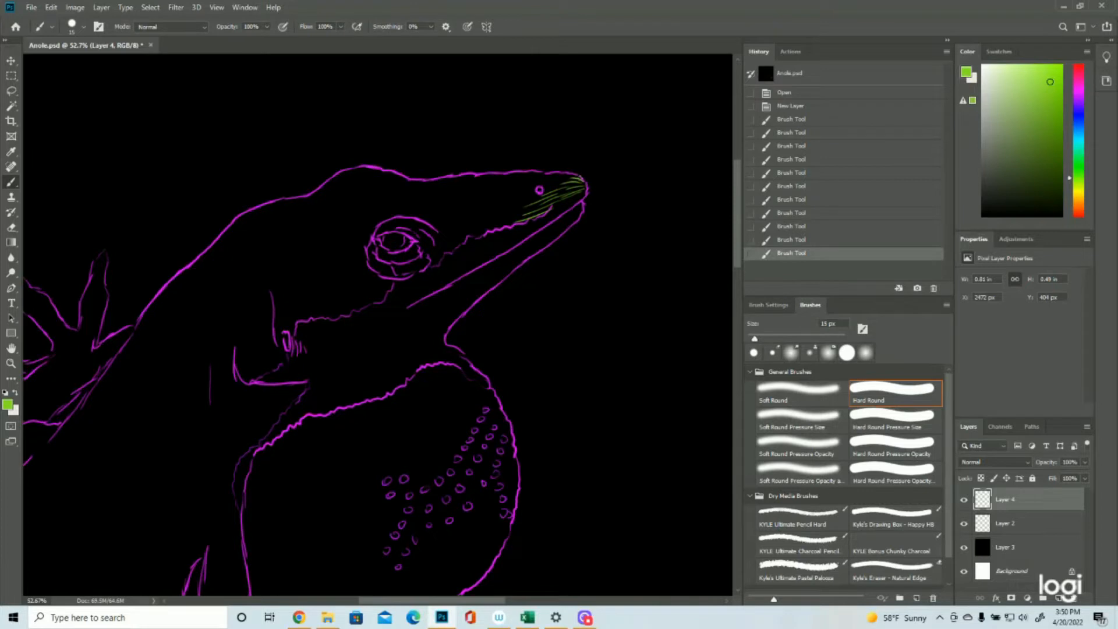
# Brush fine green contour lines along the lizard's snout and upper jaw, continuing back around the eye.
pyautogui.moveTo(580, 175)
pyautogui.mouseDown()
pyautogui.moveTo(487, 211)
pyautogui.moveTo(468, 235)
pyautogui.moveTo(510, 222)
pyautogui.moveTo(446, 249)
pyautogui.mouseUp()
pyautogui.moveTo(568, 176)
pyautogui.mouseDown()
pyautogui.moveTo(487, 187)
pyautogui.moveTo(454, 214)
pyautogui.moveTo(469, 223)
pyautogui.moveTo(502, 209)
pyautogui.moveTo(440, 238)
pyautogui.mouseUp()
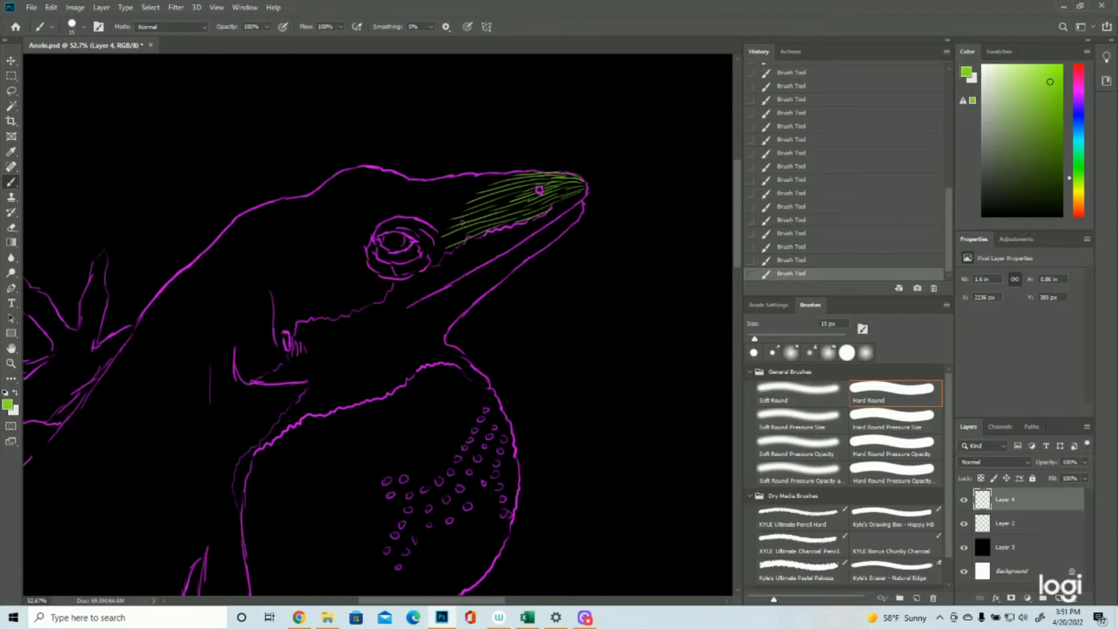
pyautogui.moveTo(463, 221)
pyautogui.mouseDown()
pyautogui.moveTo(426, 214)
pyautogui.moveTo(440, 226)
pyautogui.moveTo(384, 228)
pyautogui.moveTo(412, 222)
pyautogui.moveTo(396, 219)
pyautogui.moveTo(436, 238)
pyautogui.moveTo(421, 224)
pyautogui.moveTo(450, 239)
pyautogui.moveTo(464, 230)
pyautogui.moveTo(440, 241)
pyautogui.moveTo(441, 226)
pyautogui.moveTo(400, 229)
pyautogui.moveTo(418, 242)
pyautogui.moveTo(411, 227)
pyautogui.moveTo(426, 239)
pyautogui.moveTo(422, 229)
pyautogui.moveTo(439, 251)
pyautogui.moveTo(432, 242)
pyautogui.moveTo(447, 243)
pyautogui.moveTo(434, 249)
pyautogui.moveTo(437, 265)
pyautogui.moveTo(432, 242)
pyautogui.moveTo(401, 222)
pyautogui.moveTo(377, 249)
pyautogui.mouseUp()
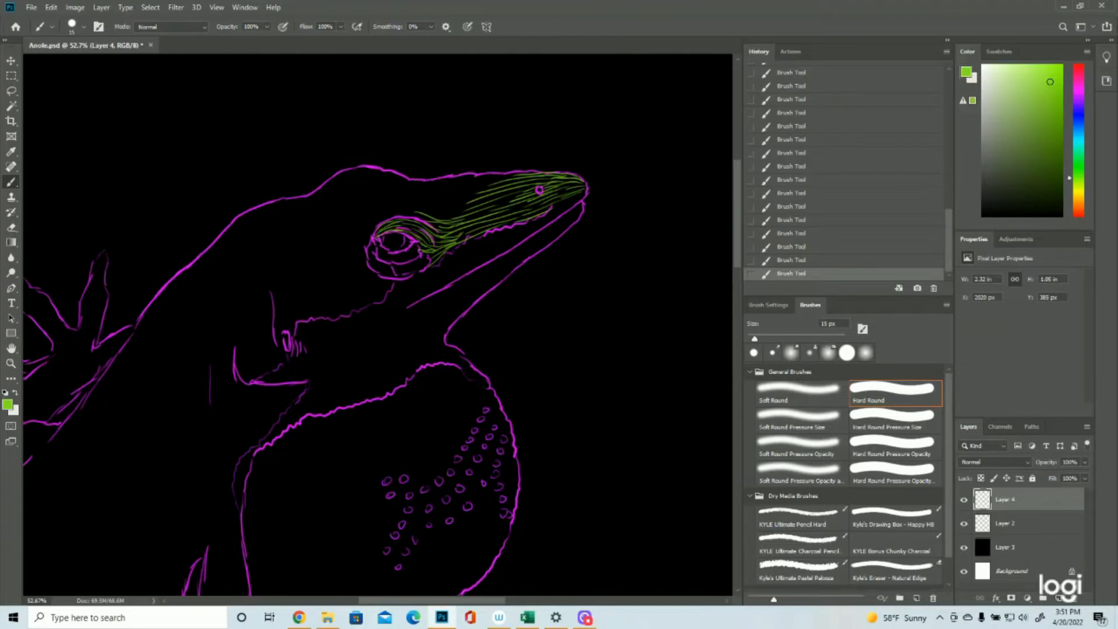
pyautogui.moveTo(371, 242); pyautogui.dragTo(396, 278)
# Cover the top of the head and the area behind the eye with flowing green contour lines.
pyautogui.moveTo(505, 174)
pyautogui.mouseDown()
pyautogui.moveTo(431, 193)
pyautogui.moveTo(499, 186)
pyautogui.moveTo(412, 191)
pyautogui.moveTo(493, 177)
pyautogui.moveTo(423, 184)
pyautogui.moveTo(371, 171)
pyautogui.mouseUp()
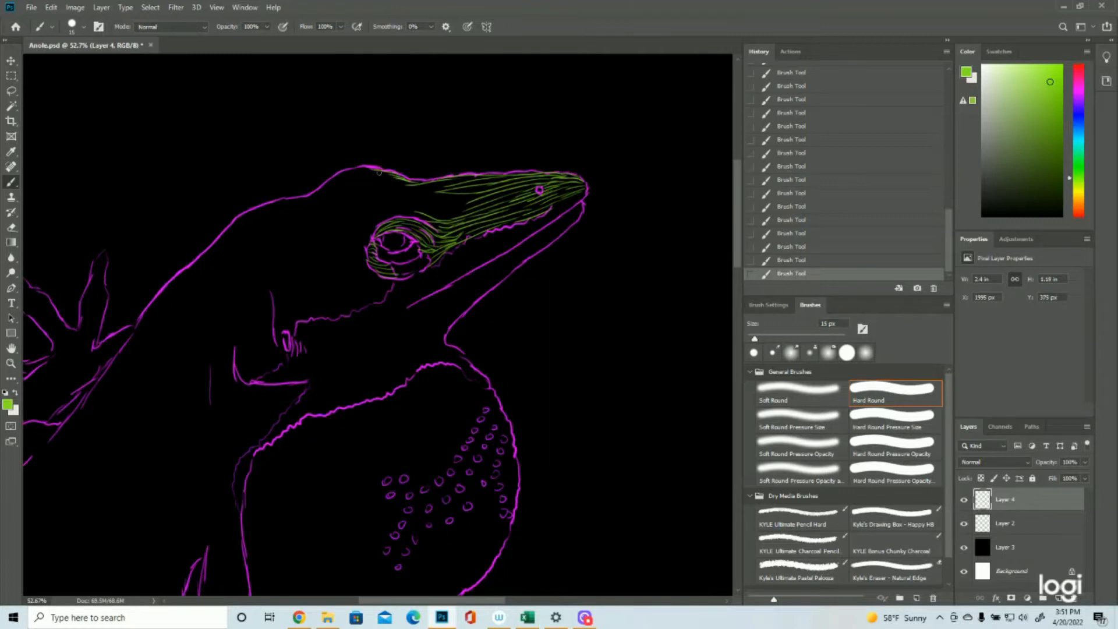
pyautogui.moveTo(447, 187); pyautogui.dragTo(369, 176)
pyautogui.moveTo(469, 197); pyautogui.dragTo(392, 200)
pyautogui.moveTo(479, 203)
pyautogui.mouseDown()
pyautogui.moveTo(386, 198)
pyautogui.moveTo(363, 207)
pyautogui.moveTo(416, 214)
pyautogui.moveTo(373, 216)
pyautogui.moveTo(401, 211)
pyautogui.moveTo(356, 246)
pyautogui.mouseUp()
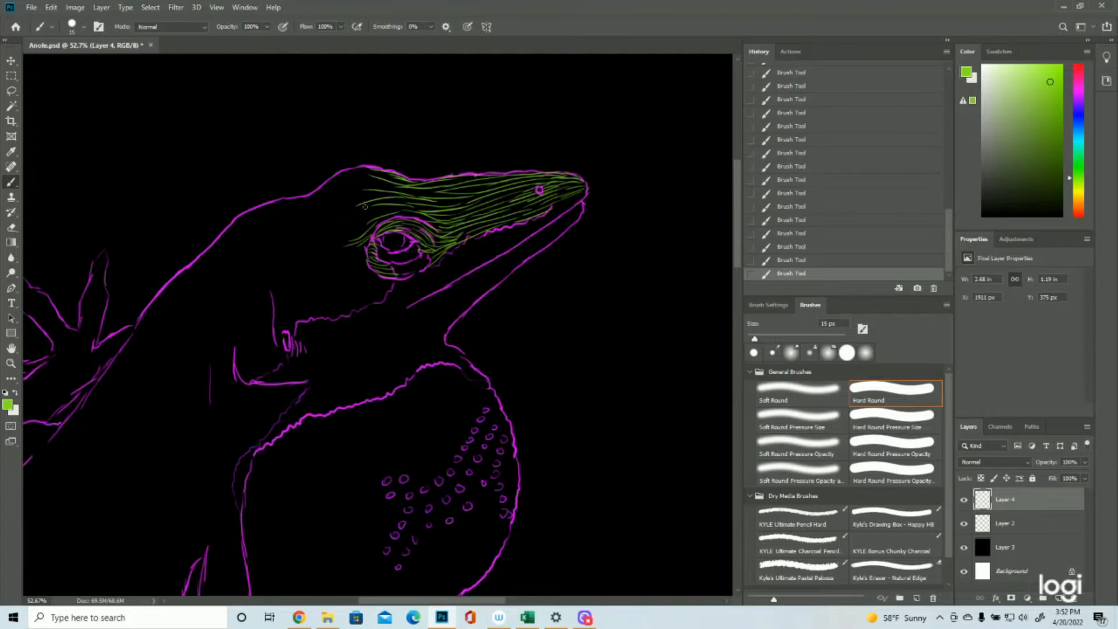
pyautogui.moveTo(398, 209)
pyautogui.mouseDown()
pyautogui.moveTo(331, 232)
pyautogui.moveTo(382, 201)
pyautogui.moveTo(339, 201)
pyautogui.moveTo(370, 211)
pyautogui.moveTo(312, 240)
pyautogui.mouseUp()
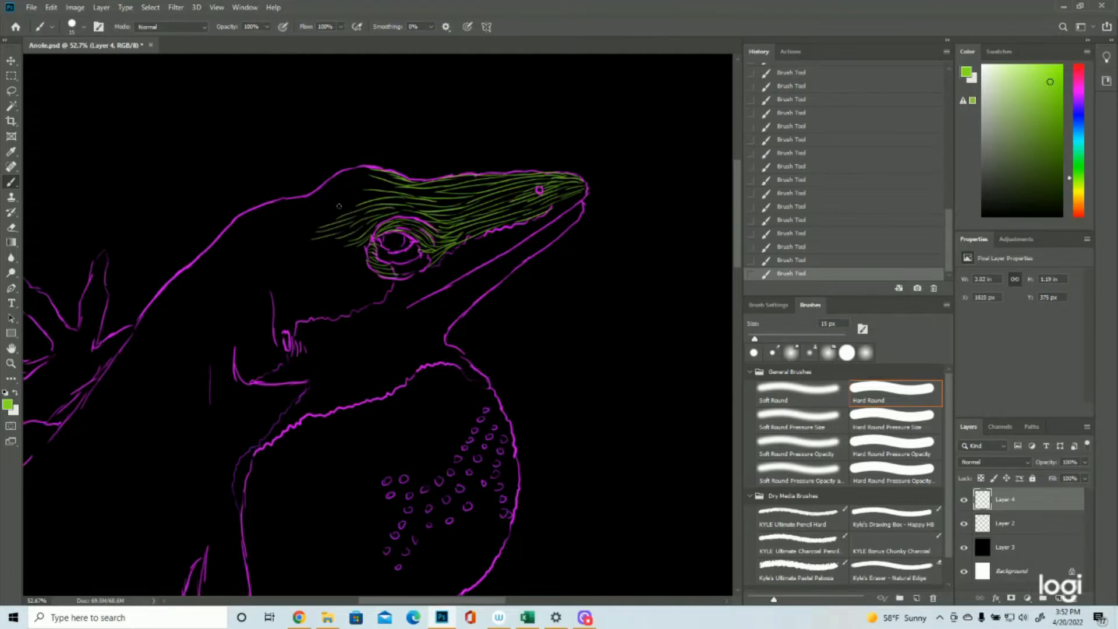
pyautogui.moveTo(382, 170)
pyautogui.mouseDown()
pyautogui.moveTo(313, 194)
pyautogui.moveTo(395, 183)
pyautogui.moveTo(337, 183)
pyautogui.moveTo(345, 190)
pyautogui.moveTo(313, 216)
pyautogui.moveTo(337, 192)
pyautogui.moveTo(290, 202)
pyautogui.mouseUp()
pyautogui.moveTo(374, 198)
pyautogui.mouseDown()
pyautogui.moveTo(292, 226)
pyautogui.moveTo(296, 212)
pyautogui.moveTo(307, 225)
pyautogui.mouseUp()
pyautogui.moveTo(313, 224); pyautogui.dragTo(291, 228)
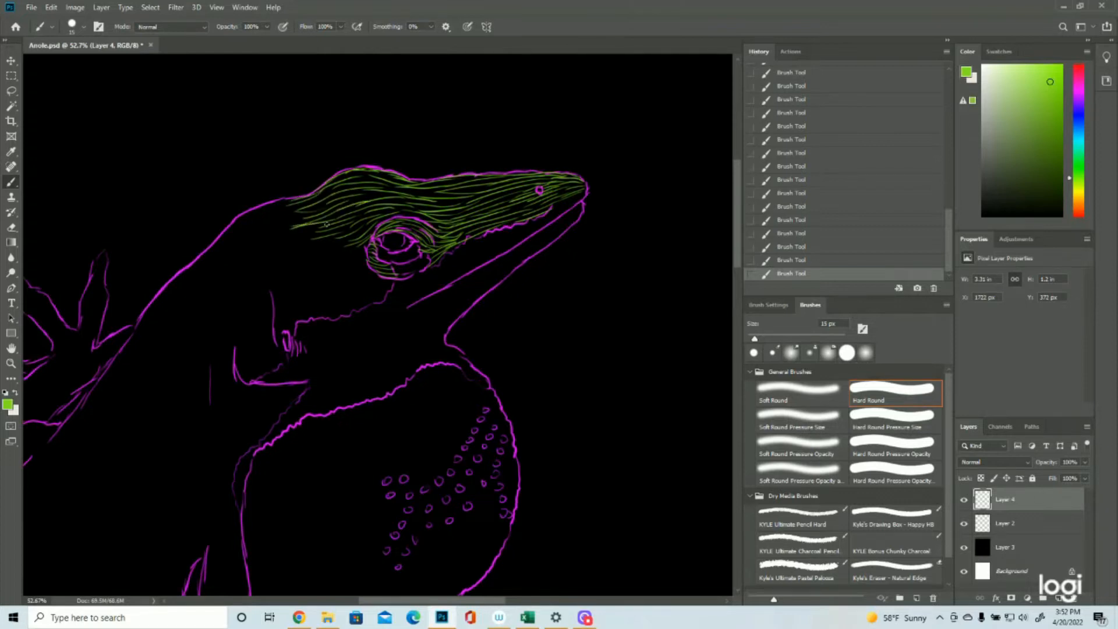
# Draw green contour lines along the cheek from below the eye back to the ear and jaw corner.
pyautogui.moveTo(395, 279)
pyautogui.mouseDown()
pyautogui.moveTo(378, 295)
pyautogui.moveTo(392, 293)
pyautogui.moveTo(325, 314)
pyautogui.moveTo(360, 309)
pyautogui.moveTo(309, 312)
pyautogui.moveTo(345, 318)
pyautogui.moveTo(288, 335)
pyautogui.mouseUp()
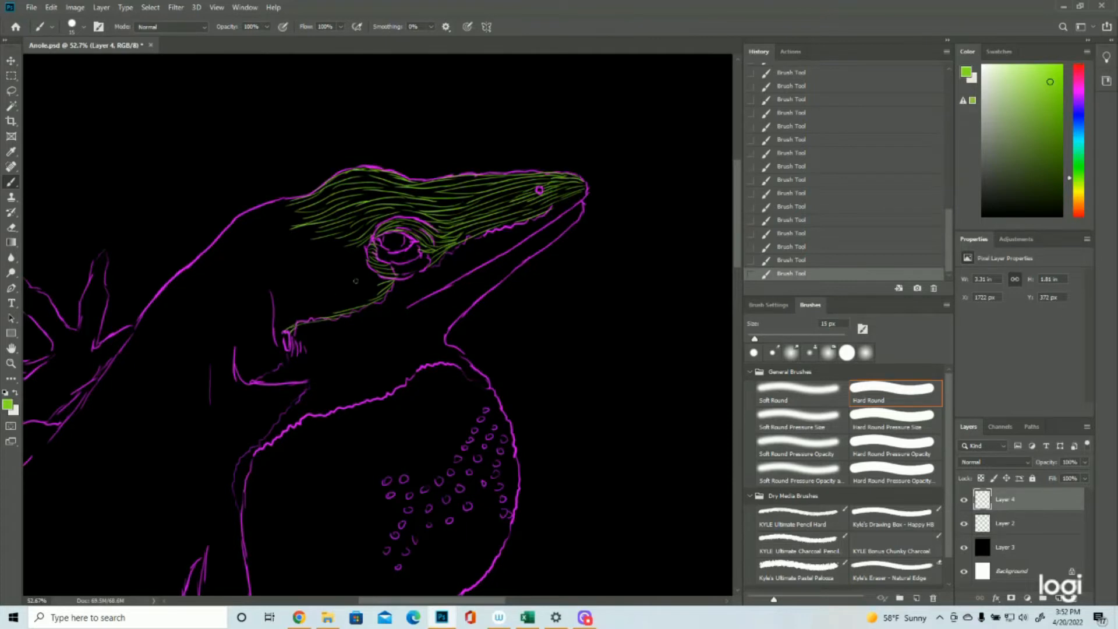
pyautogui.moveTo(384, 275)
pyautogui.mouseDown()
pyautogui.moveTo(322, 301)
pyautogui.moveTo(374, 294)
pyautogui.moveTo(279, 327)
pyautogui.moveTo(299, 320)
pyautogui.moveTo(251, 374)
pyautogui.moveTo(272, 367)
pyautogui.moveTo(241, 382)
pyautogui.mouseUp()
pyautogui.moveTo(284, 335)
pyautogui.mouseDown()
pyautogui.moveTo(280, 345)
pyautogui.moveTo(269, 335)
pyautogui.moveTo(265, 312)
pyautogui.moveTo(279, 323)
pyautogui.mouseUp()
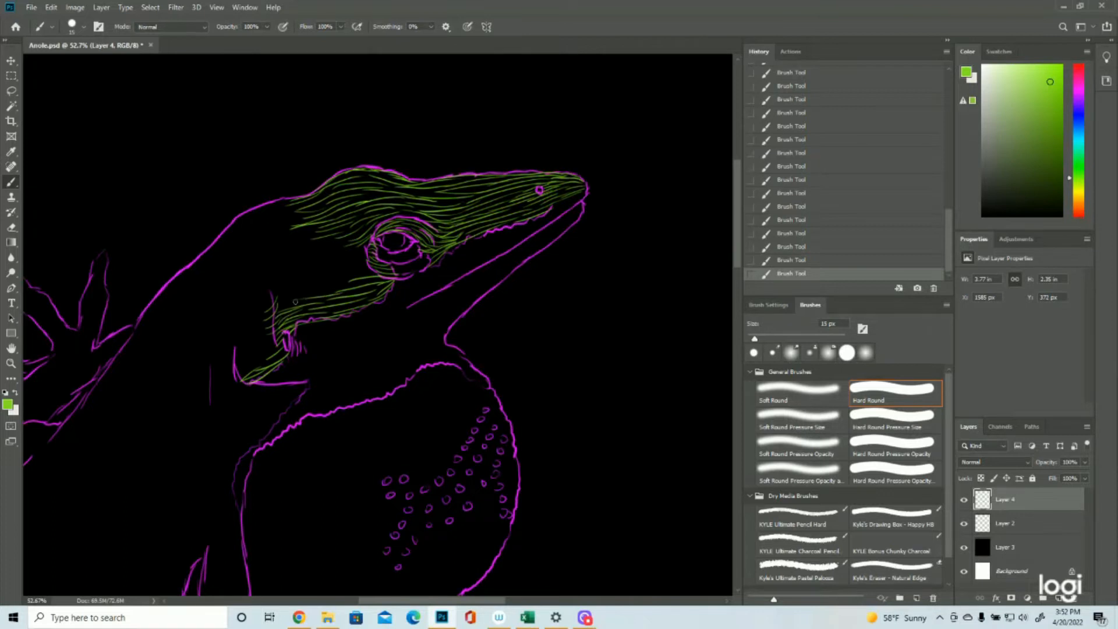
pyautogui.moveTo(351, 284); pyautogui.dragTo(296, 289)
pyautogui.moveTo(316, 291)
pyautogui.mouseDown()
pyautogui.moveTo(271, 293)
pyautogui.moveTo(301, 285)
pyautogui.moveTo(281, 296)
pyautogui.moveTo(274, 285)
pyautogui.moveTo(261, 311)
pyautogui.mouseUp()
# Draw green lines behind the jaw and down the throat side, then check them with the Layer 2 sketch briefly hidden.
pyautogui.moveTo(237, 348); pyautogui.dragTo(242, 377)
pyautogui.moveTo(272, 331)
pyautogui.mouseDown()
pyautogui.moveTo(247, 349)
pyautogui.moveTo(272, 337)
pyautogui.moveTo(253, 365)
pyautogui.moveTo(272, 349)
pyautogui.moveTo(258, 346)
pyautogui.moveTo(249, 324)
pyautogui.moveTo(259, 328)
pyautogui.moveTo(233, 348)
pyautogui.mouseUp()
pyautogui.moveTo(272, 306)
pyautogui.mouseDown()
pyautogui.moveTo(236, 323)
pyautogui.moveTo(230, 421)
pyautogui.mouseUp()
pyautogui.moveTo(259, 385)
pyautogui.mouseDown()
pyautogui.moveTo(240, 414)
pyautogui.moveTo(263, 410)
pyautogui.moveTo(236, 428)
pyautogui.mouseUp()
pyautogui.moveTo(306, 383); pyautogui.dragTo(258, 440)
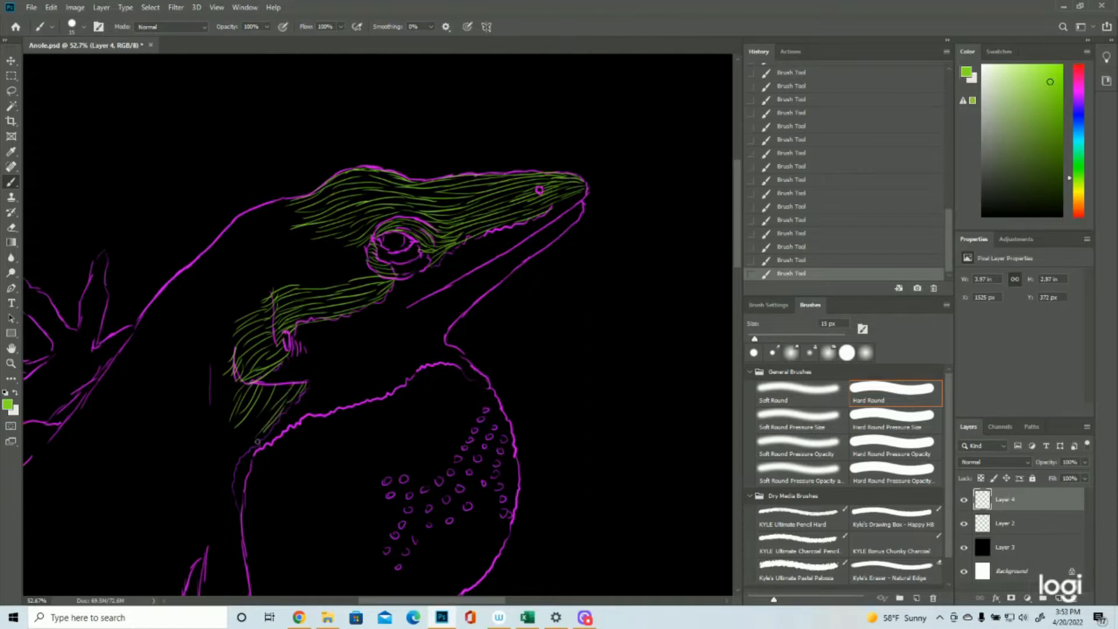
pyautogui.moveTo(281, 391)
pyautogui.mouseDown()
pyautogui.moveTo(232, 444)
pyautogui.moveTo(258, 440)
pyautogui.moveTo(266, 422)
pyautogui.moveTo(224, 487)
pyautogui.mouseUp()
pyautogui.moveTo(249, 429)
pyautogui.mouseDown()
pyautogui.moveTo(223, 481)
pyautogui.moveTo(224, 519)
pyautogui.mouseUp()
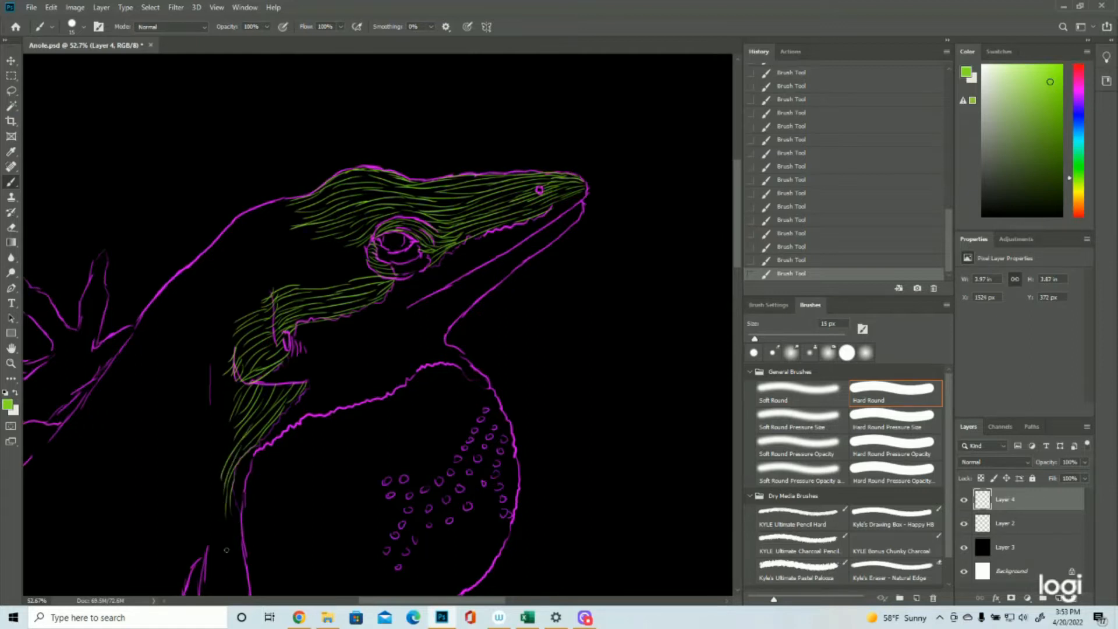
pyautogui.click(964, 524)
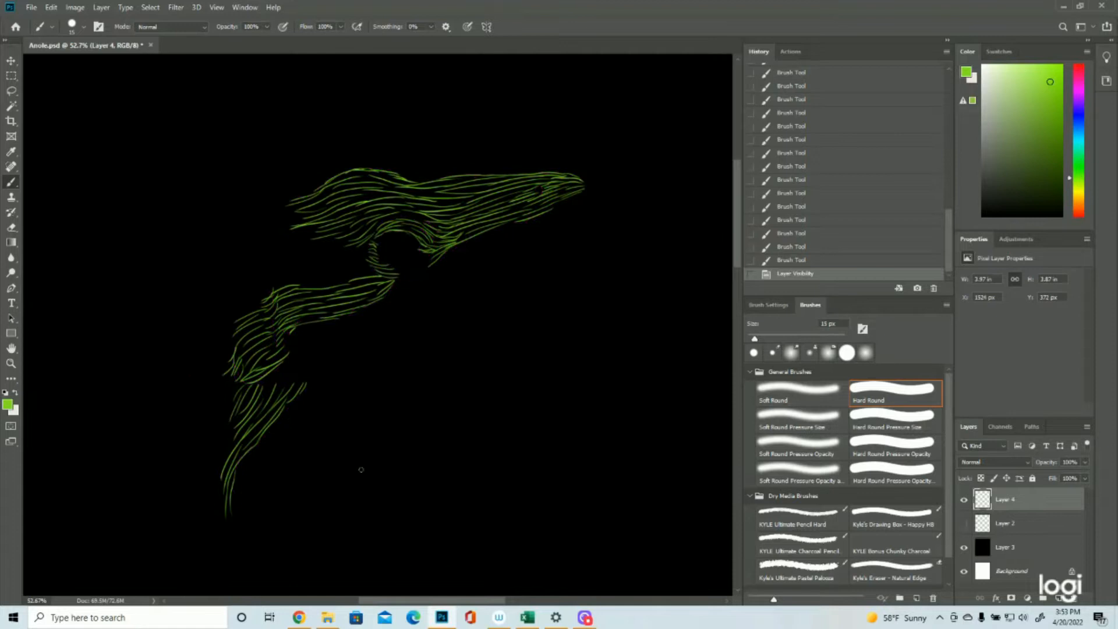
pyautogui.click(964, 524)
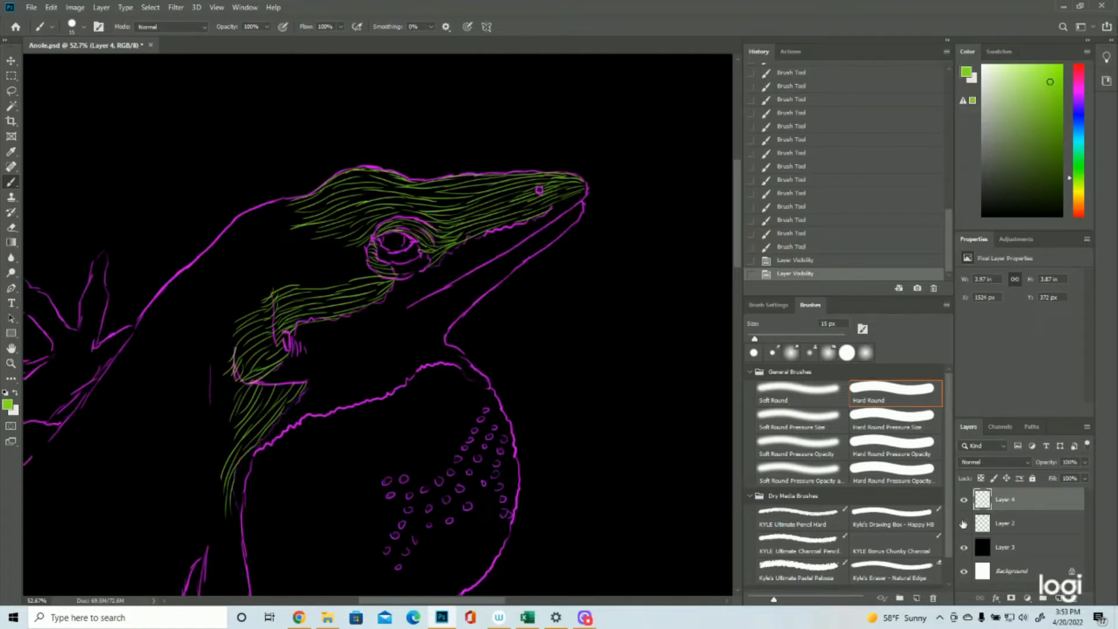
# Trace the back of the neck in short green strokes from the head down to the shoulder.
pyautogui.moveTo(283, 203); pyautogui.dragTo(295, 198)
pyautogui.moveTo(264, 208)
pyautogui.mouseDown()
pyautogui.moveTo(303, 198)
pyautogui.moveTo(273, 205)
pyautogui.moveTo(284, 199)
pyautogui.mouseUp()
pyautogui.moveTo(225, 229); pyautogui.dragTo(260, 207)
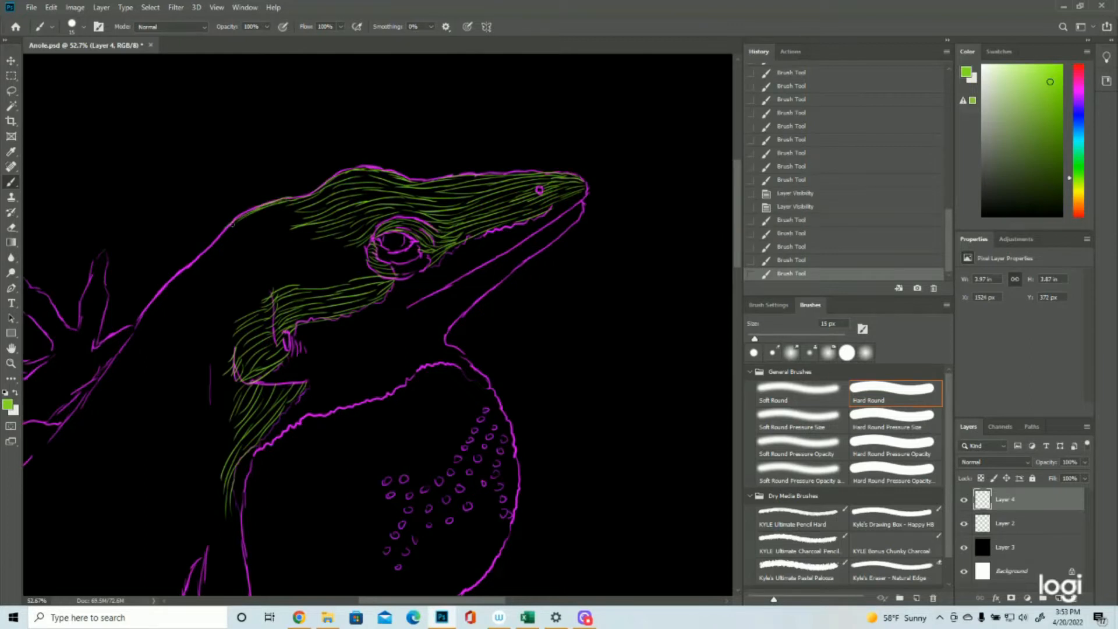
pyautogui.moveTo(215, 243)
pyautogui.mouseDown()
pyautogui.moveTo(239, 217)
pyautogui.moveTo(213, 243)
pyautogui.mouseUp()
pyautogui.moveTo(171, 279); pyautogui.dragTo(195, 258)
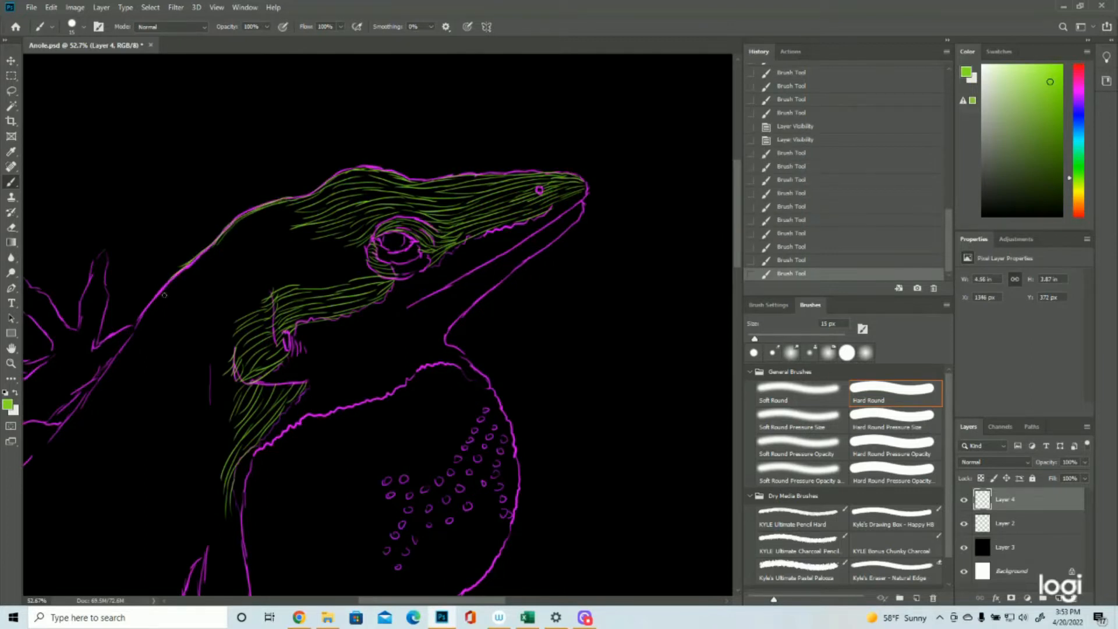
pyautogui.click(799, 247)
pyautogui.moveTo(218, 243); pyautogui.dragTo(201, 254)
pyautogui.moveTo(214, 244); pyautogui.dragTo(160, 293)
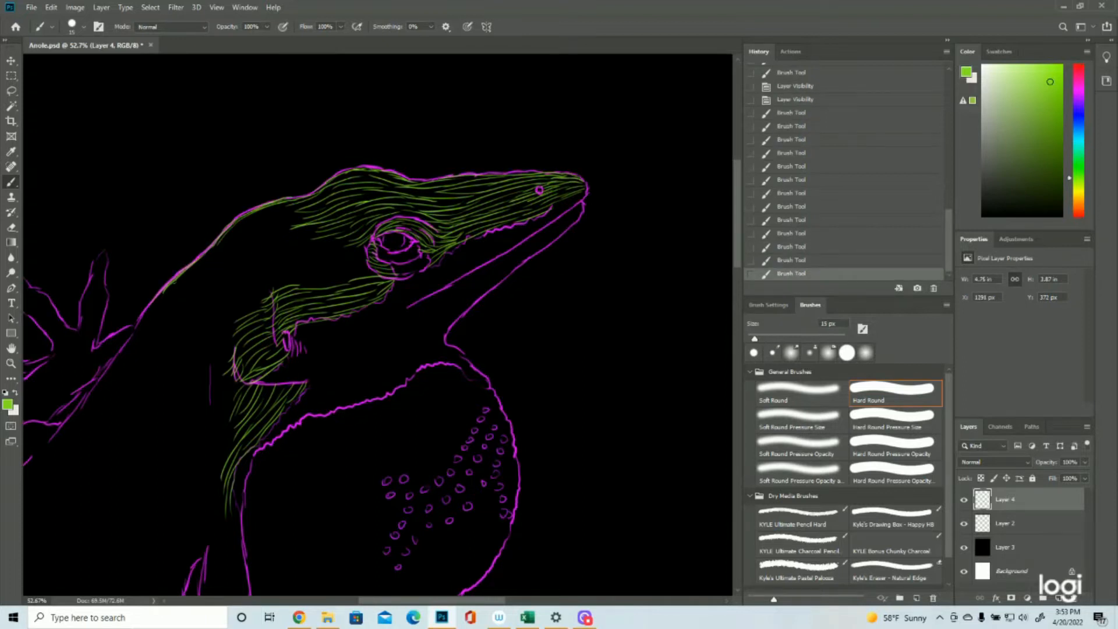
# Fill the neck and shoulder with curved green contour lines running from behind the eye down toward the back.
pyautogui.moveTo(309, 209); pyautogui.dragTo(269, 217)
pyautogui.moveTo(251, 225); pyautogui.dragTo(213, 255)
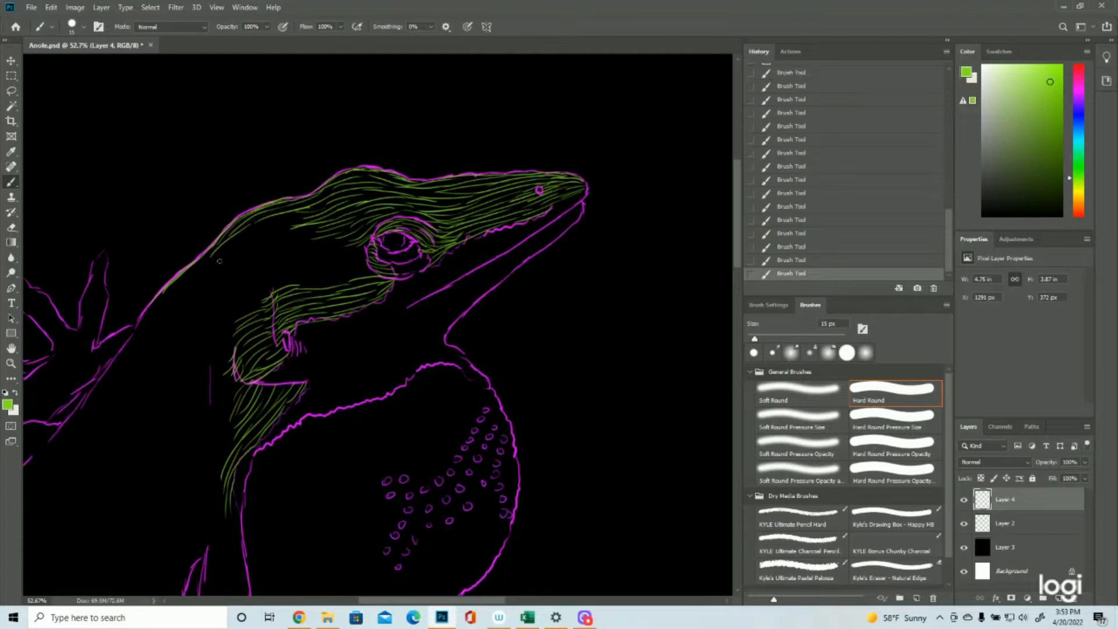
pyautogui.moveTo(310, 217)
pyautogui.mouseDown()
pyautogui.moveTo(234, 245)
pyautogui.moveTo(299, 230)
pyautogui.moveTo(257, 248)
pyautogui.moveTo(272, 223)
pyautogui.moveTo(208, 277)
pyautogui.moveTo(235, 238)
pyautogui.moveTo(183, 276)
pyautogui.moveTo(230, 257)
pyautogui.moveTo(172, 312)
pyautogui.mouseUp()
pyautogui.moveTo(204, 262); pyautogui.dragTo(156, 317)
pyautogui.moveTo(372, 243)
pyautogui.mouseDown()
pyautogui.moveTo(331, 254)
pyautogui.moveTo(316, 284)
pyautogui.moveTo(295, 286)
pyautogui.moveTo(343, 265)
pyautogui.moveTo(329, 270)
pyautogui.moveTo(341, 262)
pyautogui.moveTo(308, 250)
pyautogui.moveTo(258, 263)
pyautogui.mouseUp()
pyautogui.moveTo(304, 235); pyautogui.dragTo(251, 257)
pyautogui.moveTo(339, 257)
pyautogui.mouseDown()
pyautogui.moveTo(280, 268)
pyautogui.moveTo(334, 272)
pyautogui.moveTo(269, 289)
pyautogui.moveTo(318, 275)
pyautogui.moveTo(284, 279)
pyautogui.moveTo(305, 252)
pyautogui.moveTo(259, 279)
pyautogui.moveTo(277, 257)
pyautogui.moveTo(237, 287)
pyautogui.moveTo(228, 276)
pyautogui.moveTo(260, 248)
pyautogui.moveTo(188, 302)
pyautogui.mouseUp()
pyautogui.moveTo(265, 276)
pyautogui.mouseDown()
pyautogui.moveTo(220, 300)
pyautogui.moveTo(260, 285)
pyautogui.moveTo(221, 312)
pyautogui.moveTo(267, 290)
pyautogui.moveTo(209, 330)
pyautogui.mouseUp()
pyautogui.moveTo(259, 301)
pyautogui.mouseDown()
pyautogui.moveTo(207, 352)
pyautogui.moveTo(235, 298)
pyautogui.moveTo(188, 343)
pyautogui.mouseUp()
pyautogui.moveTo(236, 277); pyautogui.dragTo(171, 342)
pyautogui.moveTo(214, 303)
pyautogui.mouseDown()
pyautogui.moveTo(167, 356)
pyautogui.moveTo(156, 344)
pyautogui.mouseUp()
pyautogui.moveTo(175, 293); pyautogui.dragTo(123, 355)
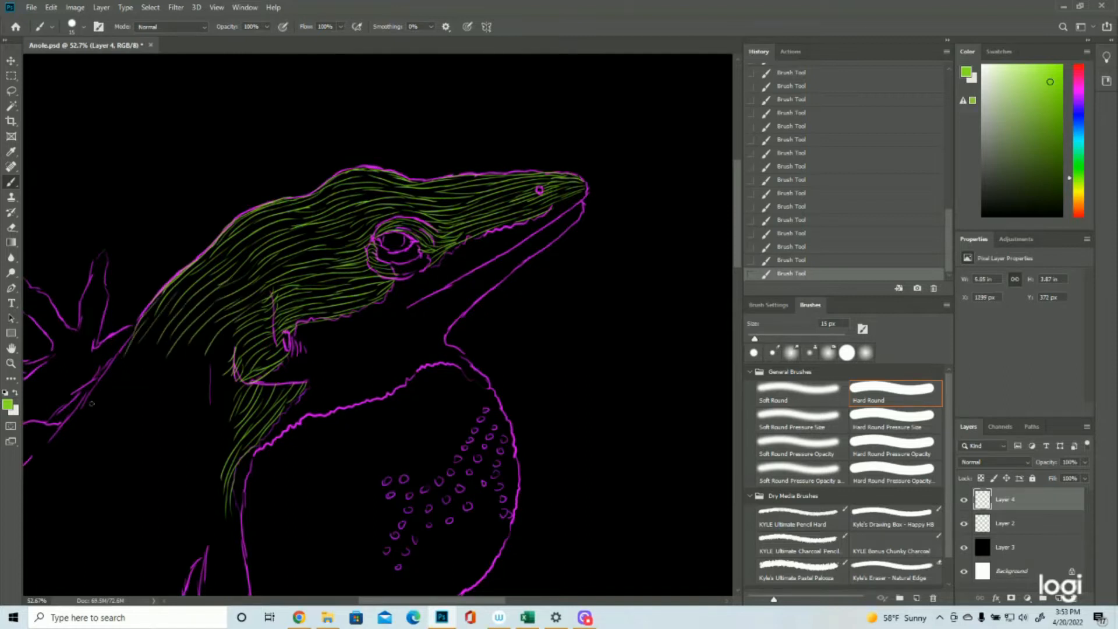
# Paint long green guide lines with the Brush tool from the shoulder down the middle of the torso.
pyautogui.click(11, 365)
pyautogui.moveTo(410, 347); pyautogui.dragTo(355, 363)
pyautogui.moveTo(295, 292); pyautogui.dragTo(274, 265)
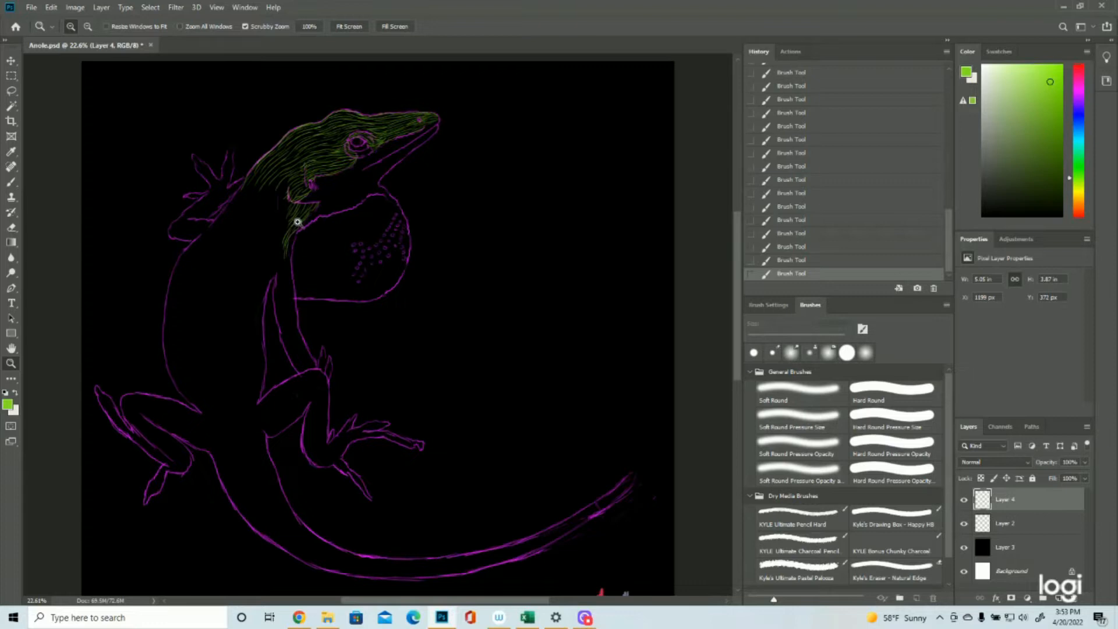
pyautogui.moveTo(211, 177); pyautogui.dragTo(225, 175)
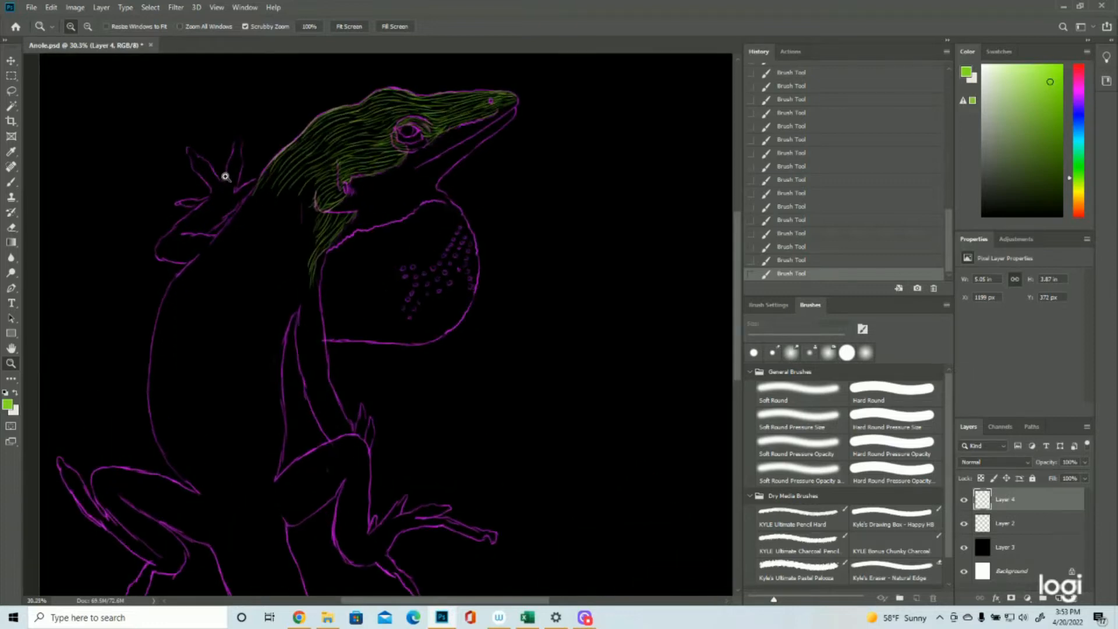
pyautogui.click(12, 182)
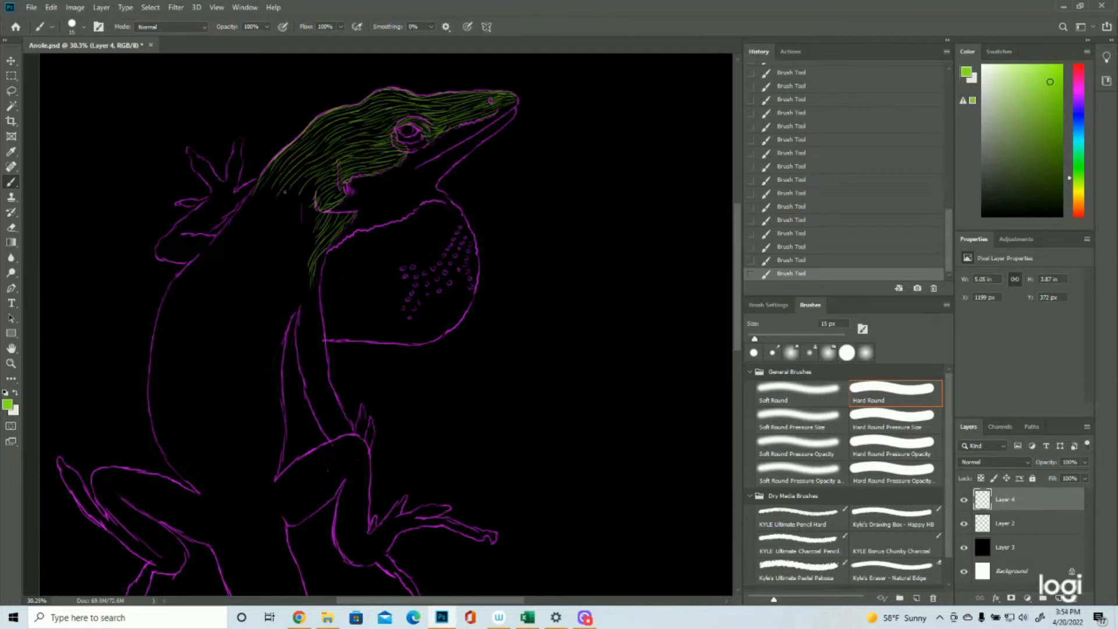
pyautogui.moveTo(296, 187)
pyautogui.mouseDown()
pyautogui.moveTo(258, 235)
pyautogui.moveTo(287, 179)
pyautogui.moveTo(246, 237)
pyautogui.moveTo(257, 231)
pyautogui.moveTo(241, 273)
pyautogui.moveTo(255, 227)
pyautogui.moveTo(230, 310)
pyautogui.moveTo(248, 251)
pyautogui.moveTo(226, 307)
pyautogui.moveTo(228, 278)
pyautogui.moveTo(217, 341)
pyautogui.mouseUp()
pyautogui.moveTo(231, 296); pyautogui.dragTo(222, 363)
pyautogui.moveTo(222, 324)
pyautogui.mouseDown()
pyautogui.moveTo(219, 373)
pyautogui.moveTo(215, 323)
pyautogui.moveTo(220, 411)
pyautogui.mouseUp()
pyautogui.moveTo(217, 364); pyautogui.dragTo(227, 430)
# Brush green lines from the throat down the chest, the upper near front leg and the belly edge.
pyautogui.scroll(-5, 237, 468)
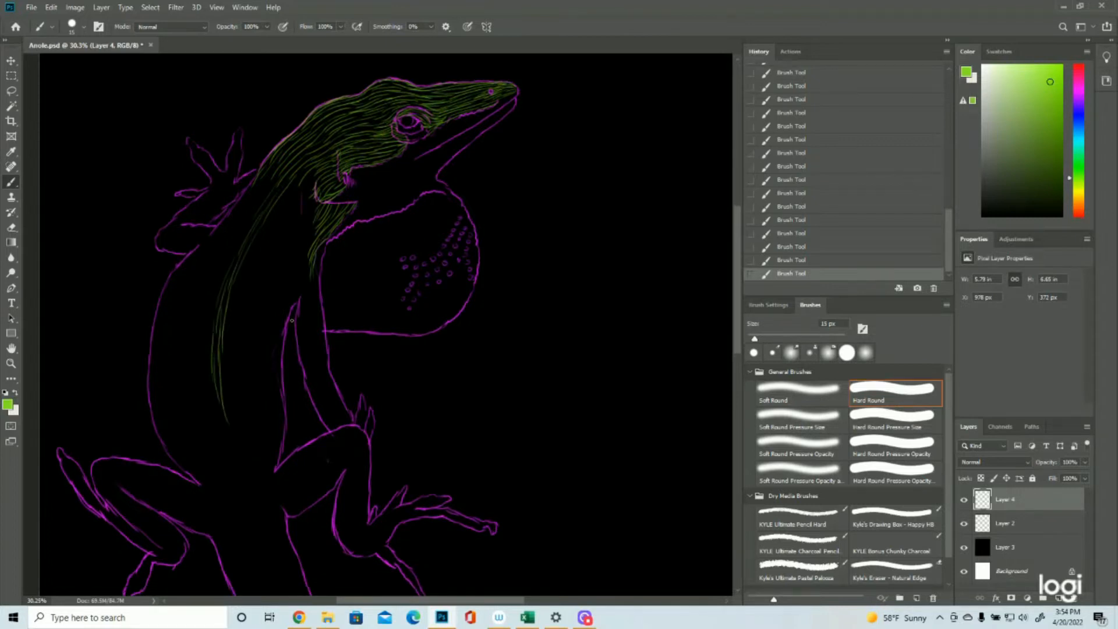
pyautogui.scroll(4, 251, 313)
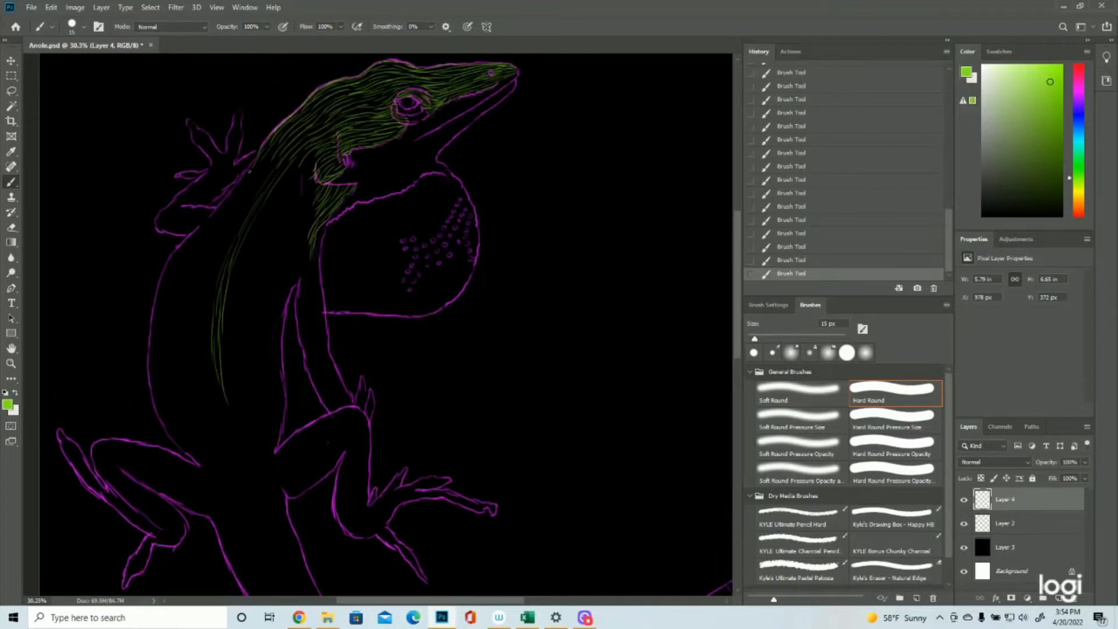
pyautogui.moveTo(317, 210)
pyautogui.mouseDown()
pyautogui.moveTo(282, 249)
pyautogui.moveTo(323, 240)
pyautogui.moveTo(319, 305)
pyautogui.mouseUp()
pyautogui.moveTo(313, 232); pyautogui.dragTo(302, 299)
pyautogui.moveTo(307, 255)
pyautogui.mouseDown()
pyautogui.moveTo(309, 306)
pyautogui.moveTo(317, 272)
pyautogui.moveTo(325, 342)
pyautogui.mouseUp()
pyautogui.moveTo(320, 298); pyautogui.dragTo(324, 350)
pyautogui.moveTo(302, 274)
pyautogui.mouseDown()
pyautogui.moveTo(301, 330)
pyautogui.moveTo(318, 365)
pyautogui.mouseUp()
pyautogui.moveTo(298, 263)
pyautogui.mouseDown()
pyautogui.moveTo(270, 307)
pyautogui.moveTo(294, 271)
pyautogui.moveTo(271, 335)
pyautogui.mouseUp()
pyautogui.moveTo(288, 294); pyautogui.dragTo(277, 358)
pyautogui.moveTo(283, 319)
pyautogui.mouseDown()
pyautogui.moveTo(278, 354)
pyautogui.moveTo(281, 307)
pyautogui.moveTo(276, 395)
pyautogui.mouseUp()
pyautogui.moveTo(300, 238)
pyautogui.mouseDown()
pyautogui.moveTo(269, 296)
pyautogui.moveTo(271, 408)
pyautogui.mouseUp()
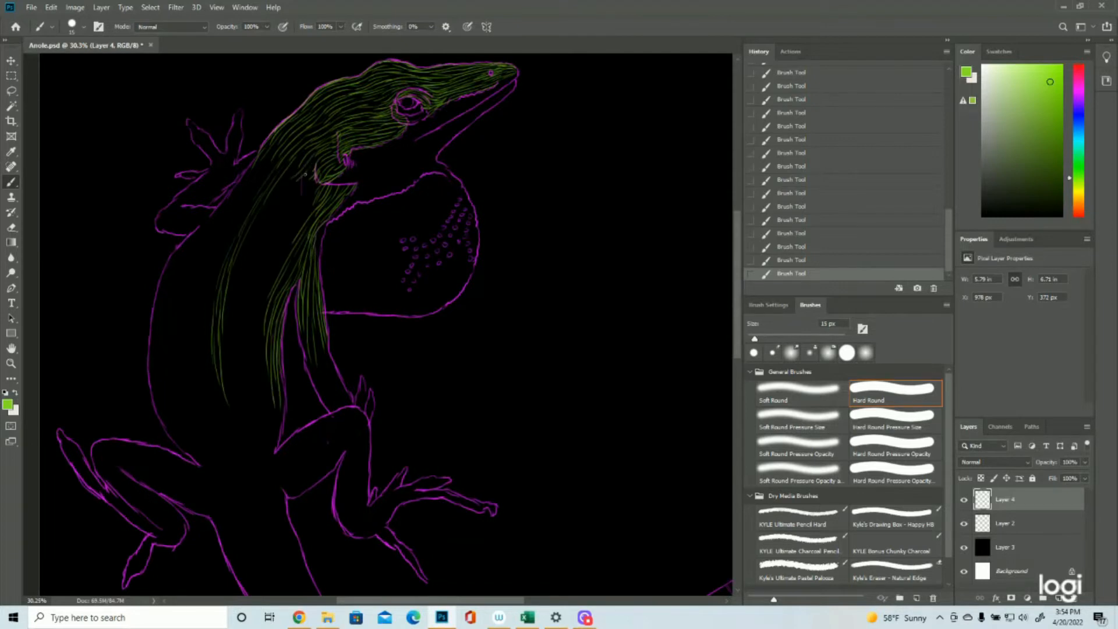
# Fill the side of the torso between the belly edge and the middle guide lines with long green strokes.
pyautogui.moveTo(316, 178)
pyautogui.mouseDown()
pyautogui.moveTo(263, 279)
pyautogui.moveTo(255, 322)
pyautogui.mouseUp()
pyautogui.moveTo(293, 169)
pyautogui.mouseDown()
pyautogui.moveTo(267, 208)
pyautogui.moveTo(258, 275)
pyautogui.mouseUp()
pyautogui.moveTo(272, 229); pyautogui.dragTo(241, 302)
pyautogui.moveTo(249, 259)
pyautogui.mouseDown()
pyautogui.moveTo(235, 352)
pyautogui.moveTo(258, 276)
pyautogui.moveTo(242, 368)
pyautogui.mouseUp()
pyautogui.moveTo(253, 322)
pyautogui.mouseDown()
pyautogui.moveTo(251, 374)
pyautogui.moveTo(265, 412)
pyautogui.mouseUp()
pyautogui.moveTo(238, 345); pyautogui.dragTo(234, 372)
pyautogui.moveTo(232, 304); pyautogui.dragTo(226, 391)
pyautogui.moveTo(250, 353); pyautogui.dragTo(240, 421)
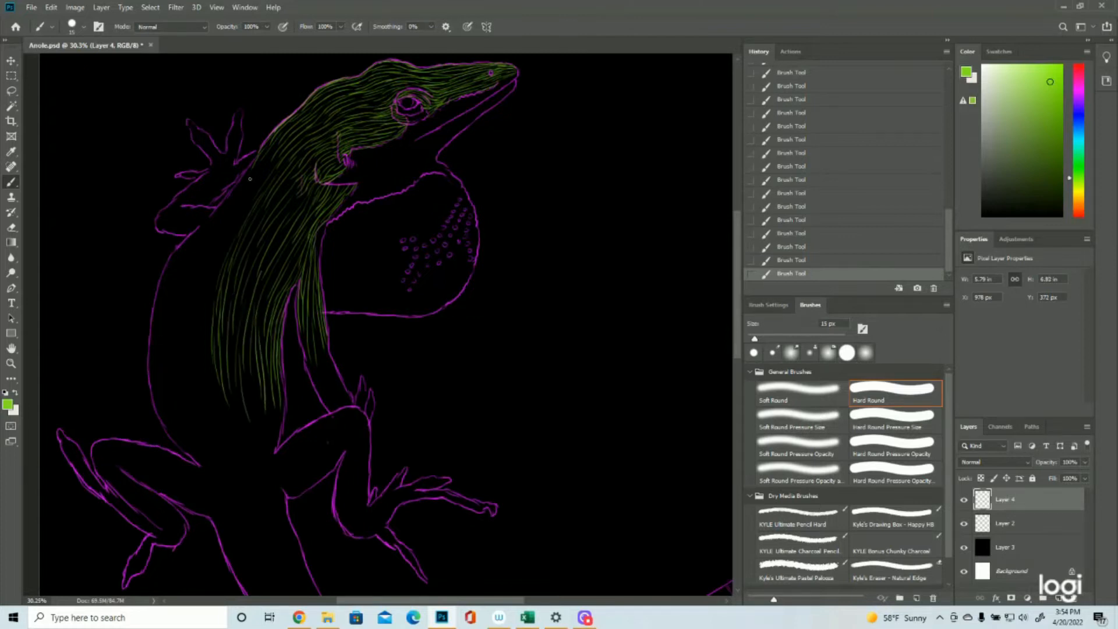
# Extend the green contour lines over the upper back, from the shoulder to the back outline.
pyautogui.moveTo(261, 169); pyautogui.dragTo(220, 257)
pyautogui.moveTo(247, 176)
pyautogui.mouseDown()
pyautogui.moveTo(209, 228)
pyautogui.moveTo(197, 208)
pyautogui.moveTo(208, 190)
pyautogui.moveTo(220, 214)
pyautogui.moveTo(212, 225)
pyautogui.moveTo(222, 210)
pyautogui.moveTo(200, 276)
pyautogui.mouseUp()
pyautogui.moveTo(227, 231)
pyautogui.mouseDown()
pyautogui.moveTo(204, 283)
pyautogui.moveTo(204, 337)
pyautogui.mouseUp()
pyautogui.moveTo(215, 209)
pyautogui.mouseDown()
pyautogui.moveTo(189, 236)
pyautogui.moveTo(203, 225)
pyautogui.moveTo(190, 258)
pyautogui.moveTo(217, 222)
pyautogui.moveTo(178, 306)
pyautogui.moveTo(213, 237)
pyautogui.moveTo(182, 328)
pyautogui.mouseUp()
pyautogui.moveTo(184, 261); pyautogui.dragTo(157, 308)
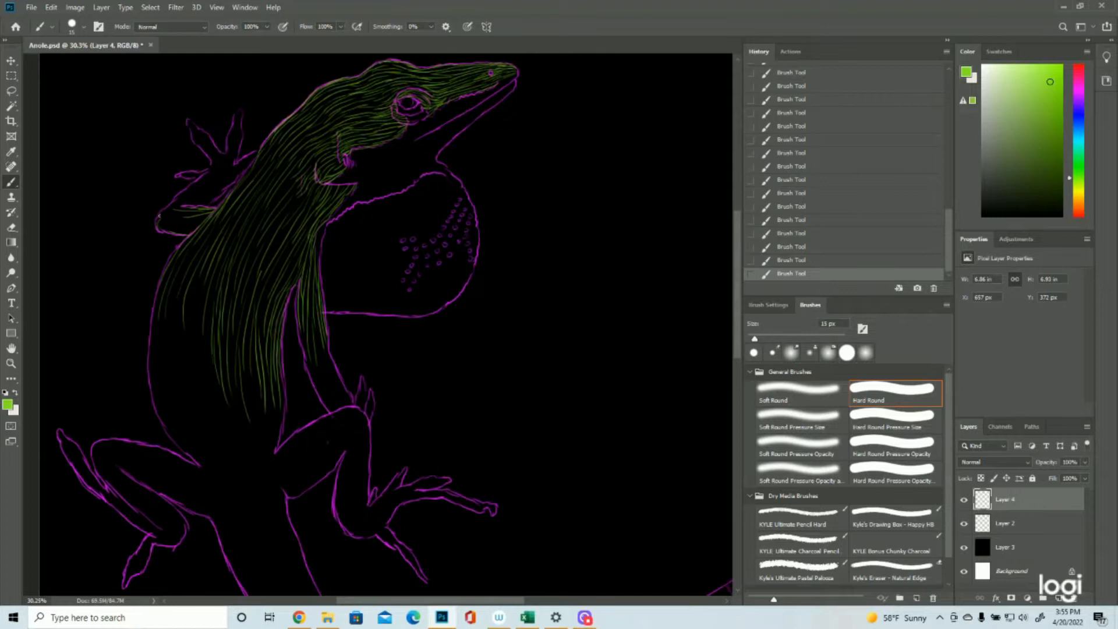
# Fill the far front leg, its foot and its toes with green contour lines.
pyautogui.moveTo(165, 211)
pyautogui.mouseDown()
pyautogui.moveTo(162, 227)
pyautogui.moveTo(195, 226)
pyautogui.moveTo(187, 216)
pyautogui.moveTo(202, 214)
pyautogui.mouseUp()
pyautogui.moveTo(198, 207)
pyautogui.mouseDown()
pyautogui.moveTo(234, 180)
pyautogui.moveTo(179, 199)
pyautogui.moveTo(200, 191)
pyautogui.mouseUp()
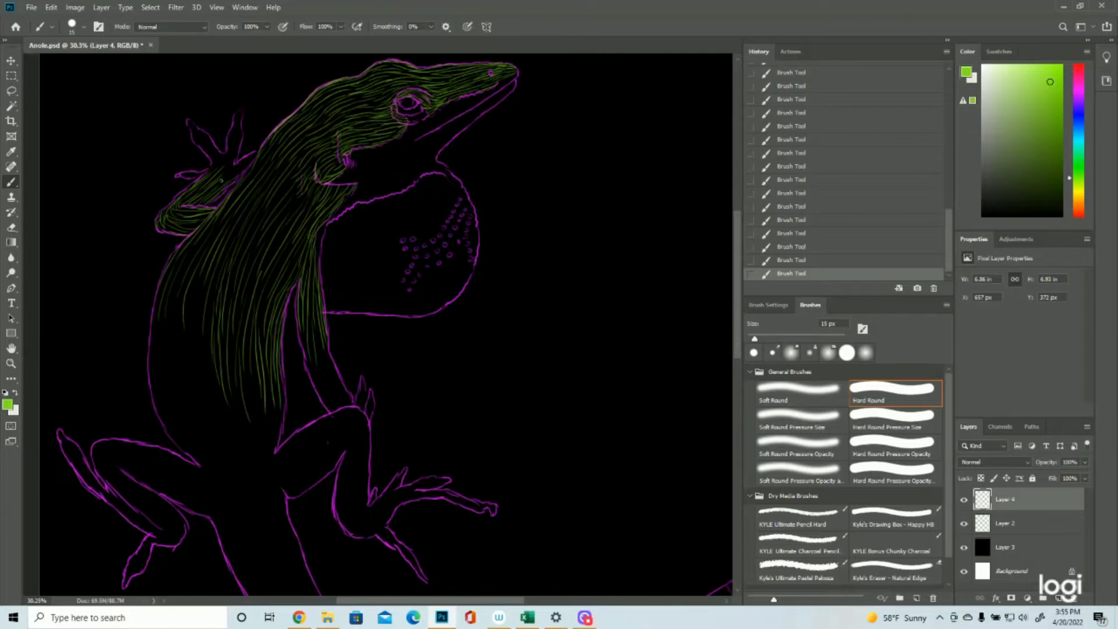
pyautogui.moveTo(255, 153); pyautogui.dragTo(210, 194)
pyautogui.moveTo(241, 110)
pyautogui.mouseDown()
pyautogui.moveTo(225, 171)
pyautogui.moveTo(213, 173)
pyautogui.mouseUp()
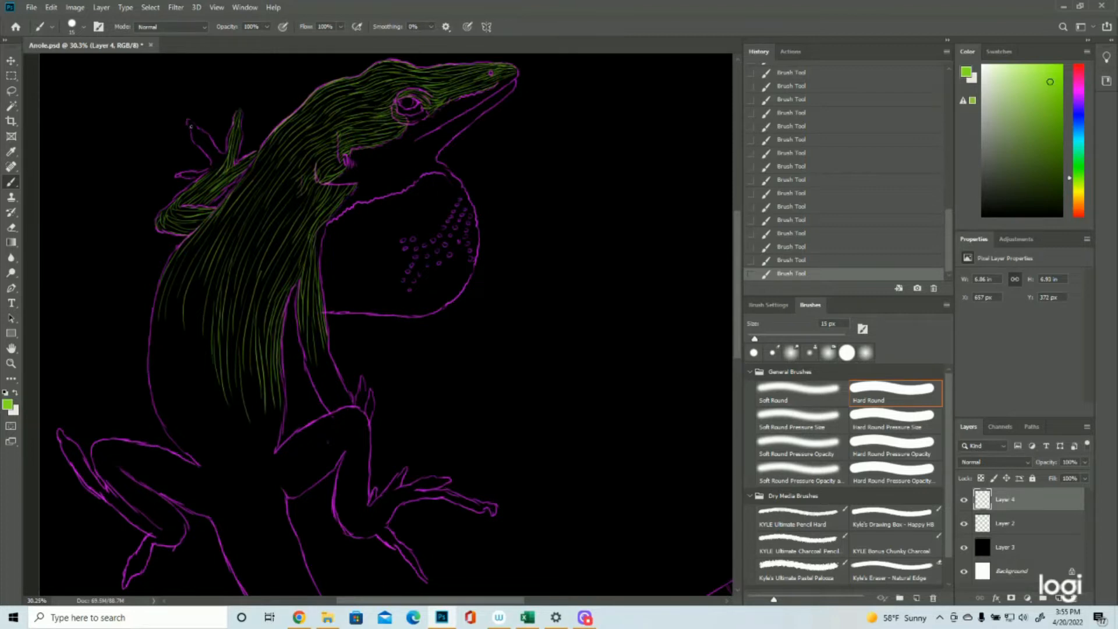
pyautogui.moveTo(187, 121)
pyautogui.mouseDown()
pyautogui.moveTo(212, 151)
pyautogui.moveTo(201, 148)
pyautogui.moveTo(211, 172)
pyautogui.moveTo(224, 164)
pyautogui.mouseUp()
pyautogui.moveTo(207, 169); pyautogui.dragTo(177, 175)
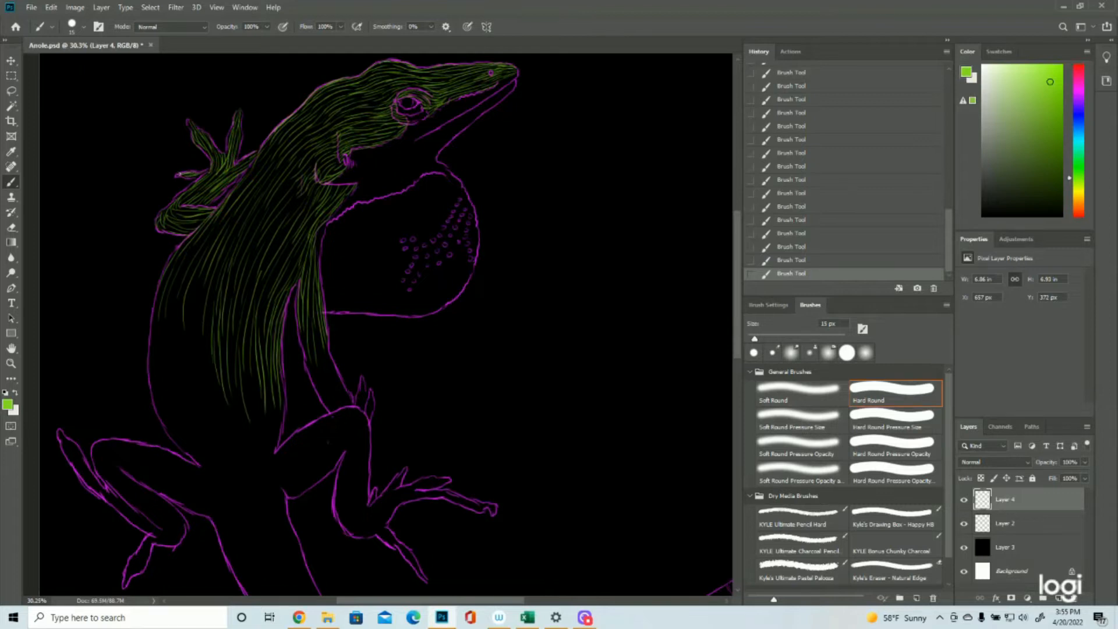
# Continue the green contour lines down the lower back and torso toward the base of the tail.
pyautogui.click(11, 363)
pyautogui.moveTo(375, 337); pyautogui.dragTo(353, 314)
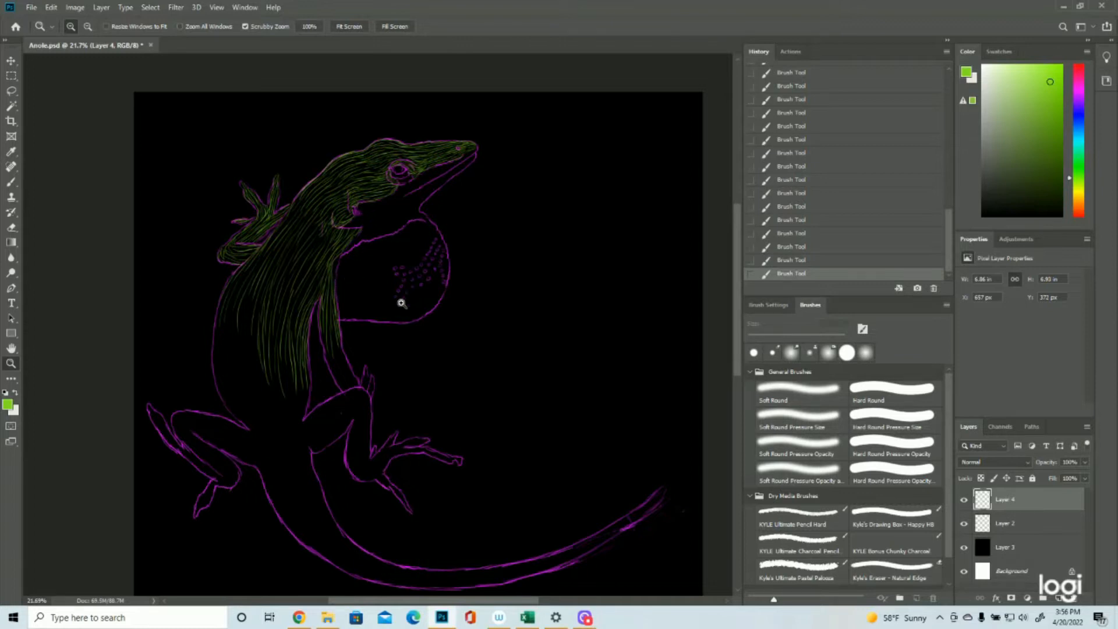
pyautogui.scroll(-2, 430, 287)
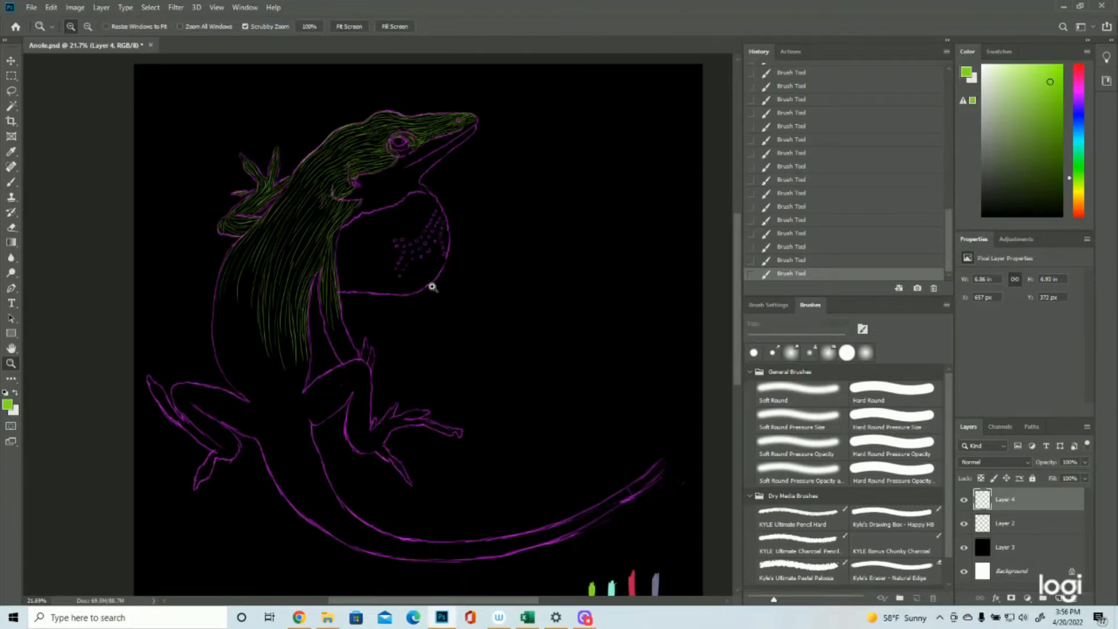
pyautogui.click(11, 181)
pyautogui.moveTo(220, 278); pyautogui.dragTo(223, 348)
pyautogui.moveTo(216, 333); pyautogui.dragTo(249, 398)
pyautogui.moveTo(254, 304); pyautogui.dragTo(280, 410)
pyautogui.moveTo(271, 355); pyautogui.dragTo(377, 544)
# Fill the near hind leg, its foot and toes, and the lower near front leg with green lines.
pyautogui.moveTo(309, 393); pyautogui.dragTo(365, 364)
pyautogui.moveTo(317, 417)
pyautogui.mouseDown()
pyautogui.moveTo(351, 394)
pyautogui.moveTo(370, 450)
pyautogui.mouseUp()
pyautogui.moveTo(379, 448)
pyautogui.mouseDown()
pyautogui.moveTo(408, 480)
pyautogui.moveTo(427, 412)
pyautogui.mouseUp()
pyautogui.moveTo(410, 419); pyautogui.dragTo(453, 434)
pyautogui.moveTo(372, 446); pyautogui.dragTo(409, 420)
pyautogui.moveTo(325, 308)
pyautogui.mouseDown()
pyautogui.moveTo(353, 362)
pyautogui.moveTo(371, 347)
pyautogui.mouseUp()
# Run long green contour lines from the hips through the tail base and around the tail's lower curve.
pyautogui.moveTo(285, 349); pyautogui.dragTo(310, 445)
pyautogui.moveTo(290, 402); pyautogui.dragTo(379, 543)
pyautogui.moveTo(309, 432); pyautogui.dragTo(401, 543)
pyautogui.moveTo(249, 385); pyautogui.dragTo(279, 436)
pyautogui.moveTo(263, 441); pyautogui.dragTo(335, 534)
pyautogui.moveTo(287, 482); pyautogui.dragTo(379, 551)
pyautogui.moveTo(355, 519); pyautogui.dragTo(434, 547)
# Fill the far hind leg and its foot with green contour lines.
pyautogui.moveTo(250, 432); pyautogui.dragTo(185, 387)
pyautogui.moveTo(175, 393)
pyautogui.mouseDown()
pyautogui.moveTo(235, 453)
pyautogui.moveTo(198, 484)
pyautogui.mouseUp()
pyautogui.moveTo(213, 448); pyautogui.dragTo(149, 379)
# Complete the green contour lines along the tail toward its tip and save the document.
pyautogui.moveTo(631, 492)
pyautogui.mouseDown()
pyautogui.moveTo(561, 532)
pyautogui.moveTo(413, 546)
pyautogui.mouseUp()
pyautogui.moveTo(425, 553); pyautogui.dragTo(559, 536)
pyautogui.moveTo(609, 502); pyautogui.dragTo(502, 545)
pyautogui.hotkey('ctrl', 's')
# Add a new layer and set the foreground colour to the pale teal palette swatch, #90fcd7.
pyautogui.hotkey('ctrl', 'shift', 'alt', 'n')
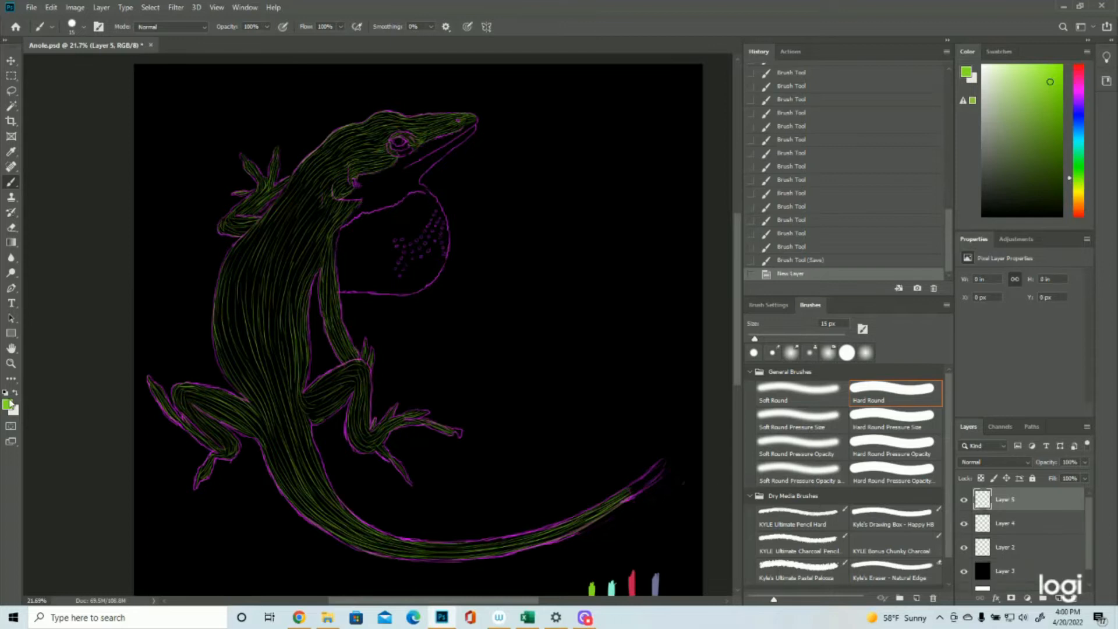
pyautogui.click(8, 403)
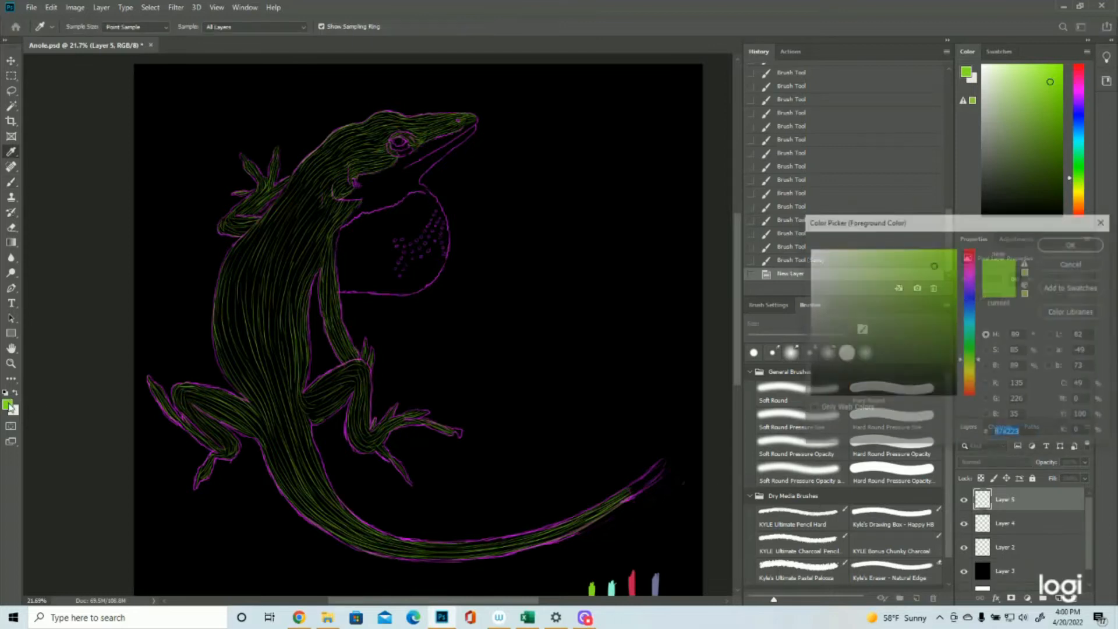
pyautogui.click(611, 588)
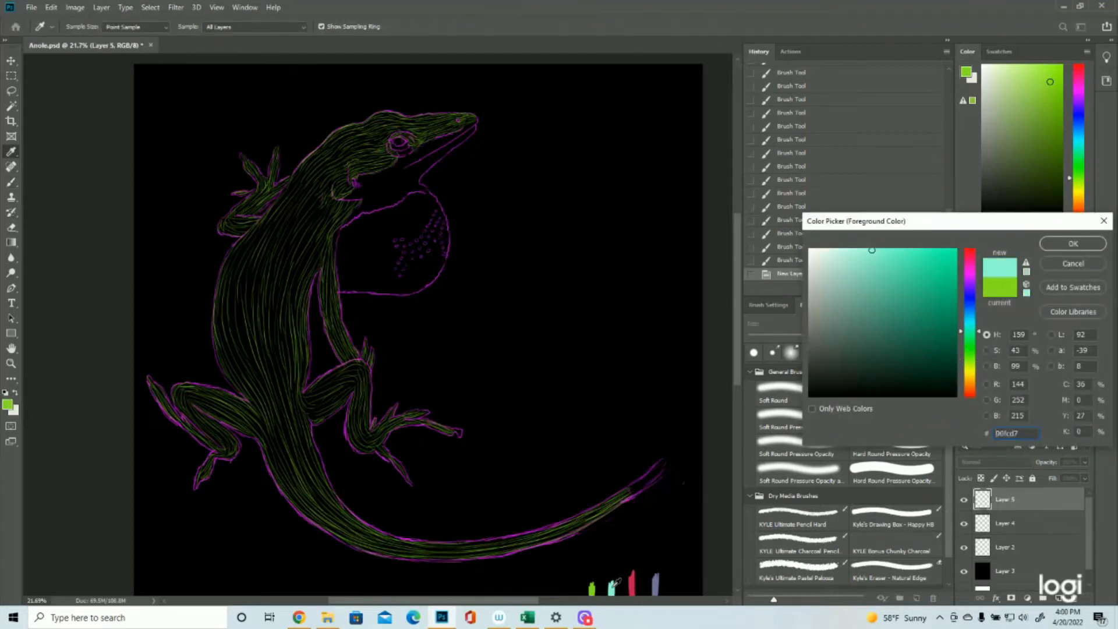
pyautogui.click(1072, 243)
pyautogui.press('b')
# Brush curved teal contour lines across the lower eyelid and the area beneath the lizard's eye.
pyautogui.click(11, 364)
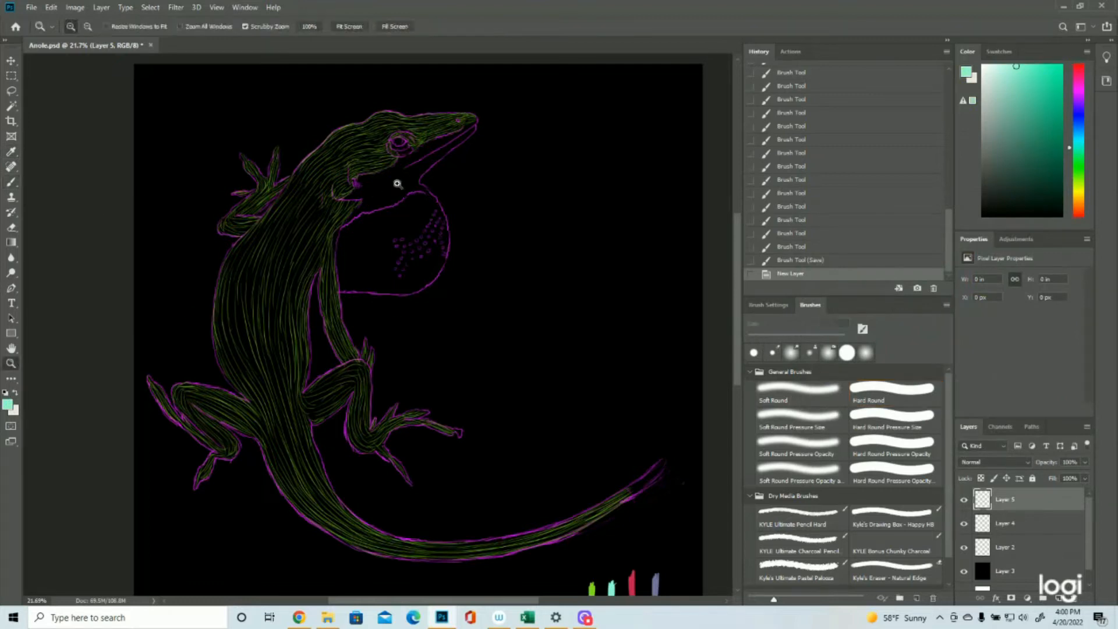
pyautogui.moveTo(398, 138); pyautogui.dragTo(460, 137)
pyautogui.click(16, 184)
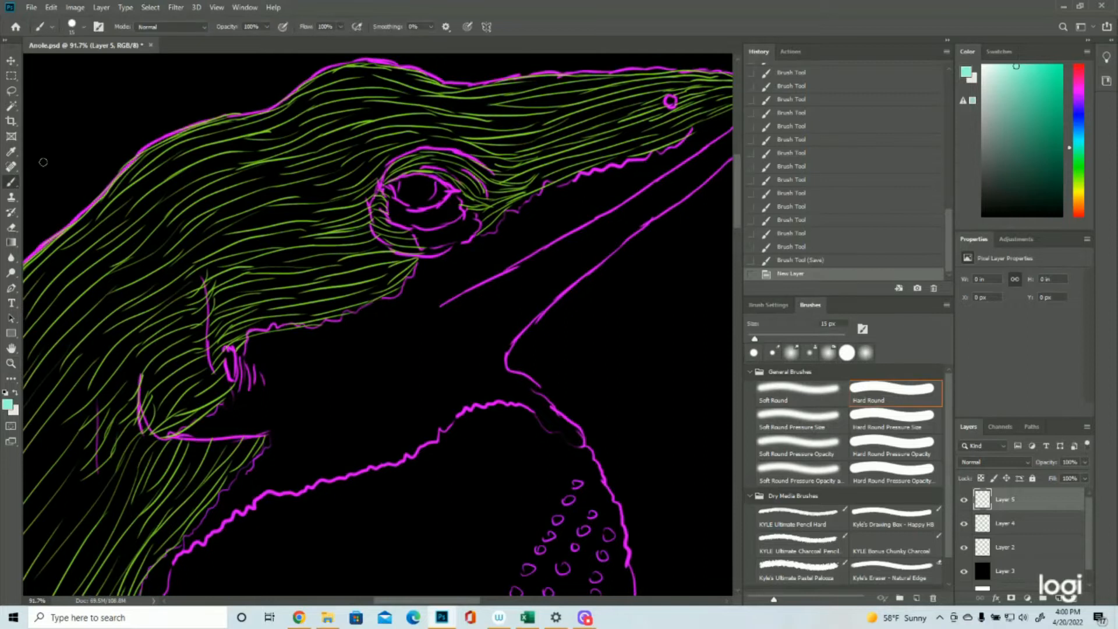
pyautogui.moveTo(386, 196); pyautogui.dragTo(429, 207)
pyautogui.moveTo(408, 204); pyautogui.dragTo(450, 199)
pyautogui.click(806, 261)
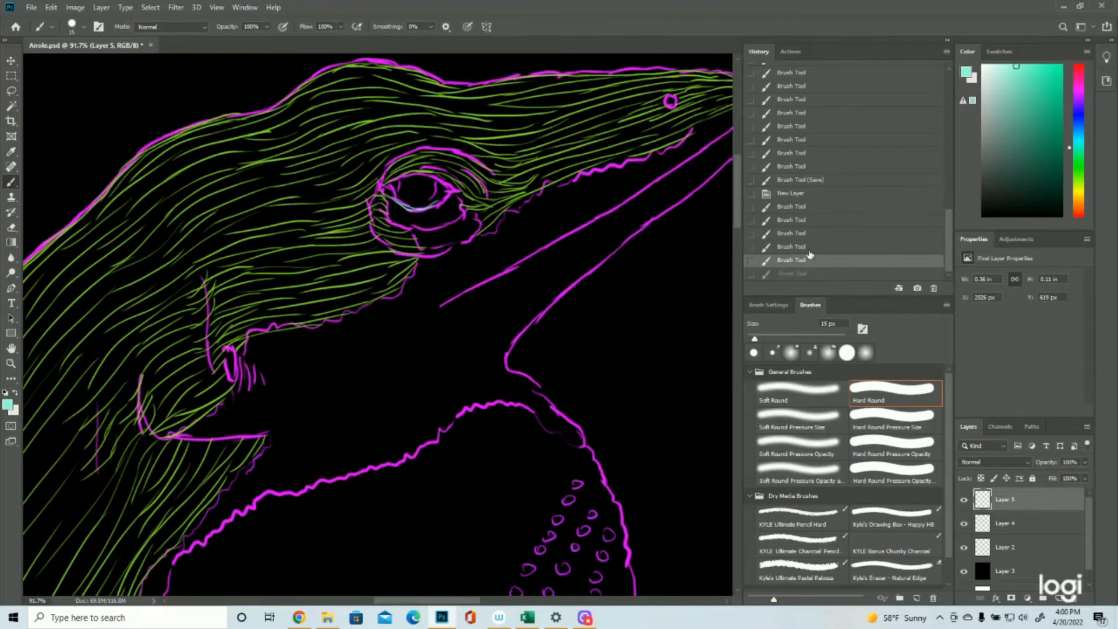
pyautogui.click(812, 248)
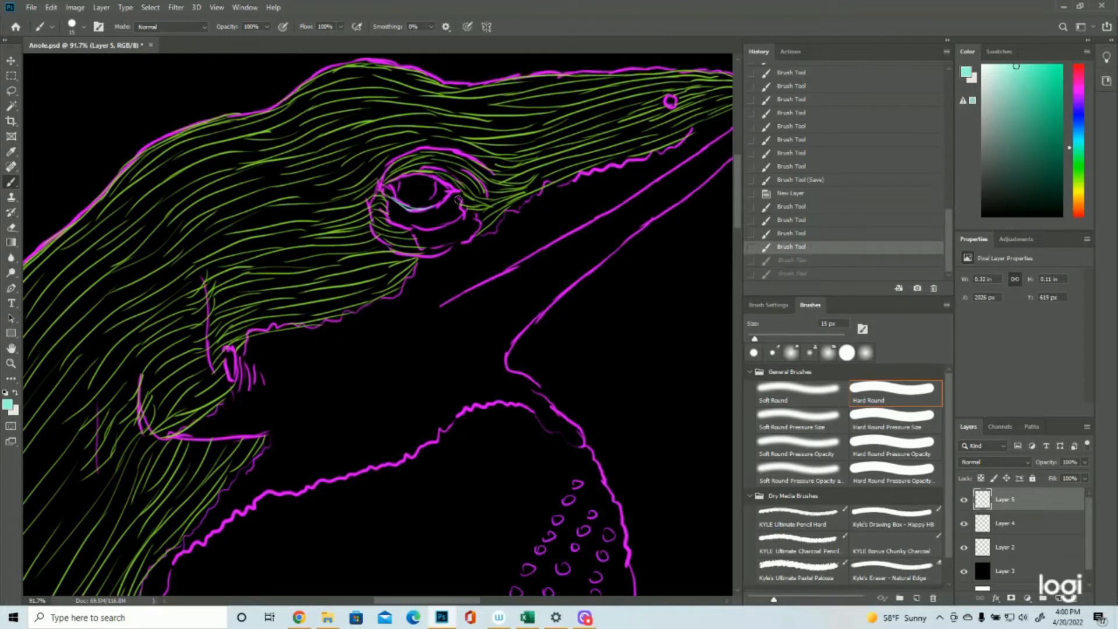
pyautogui.hotkey('ctrl', 'shift', 'z')
pyautogui.hotkey('ctrl', 'shift', 'z')
pyautogui.moveTo(457, 197); pyautogui.dragTo(427, 210)
pyautogui.moveTo(445, 204); pyautogui.dragTo(421, 215)
pyautogui.moveTo(460, 204); pyautogui.dragTo(422, 219)
pyautogui.moveTo(460, 209)
pyautogui.mouseDown()
pyautogui.moveTo(421, 224)
pyautogui.moveTo(418, 247)
pyautogui.mouseUp()
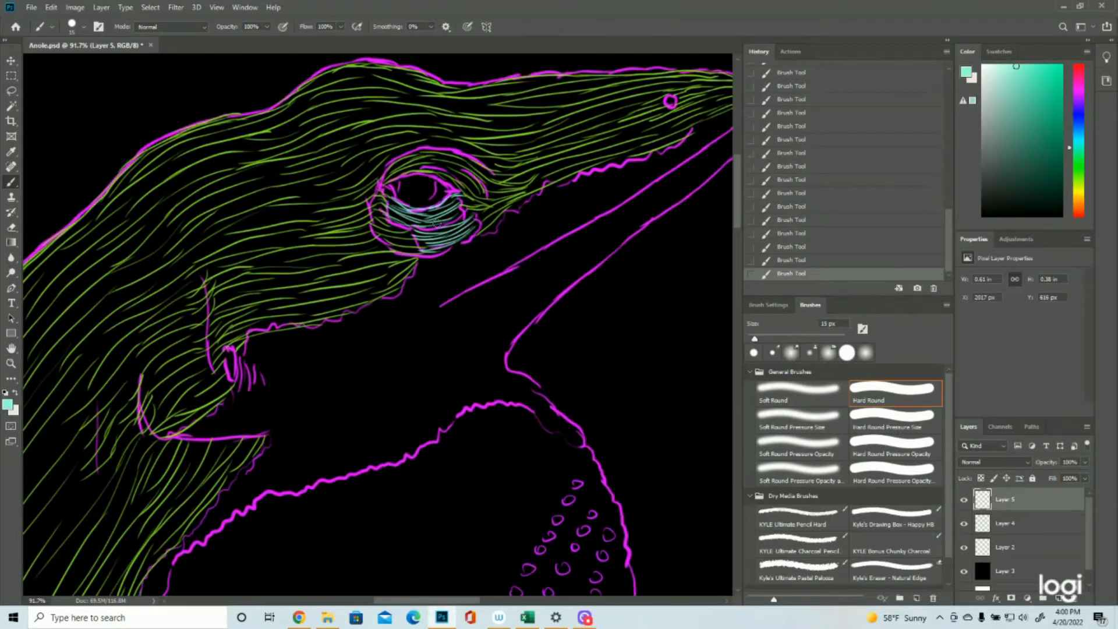
# Set the foreground colour to a light off-white and add a new layer for it.
pyautogui.click(11, 363)
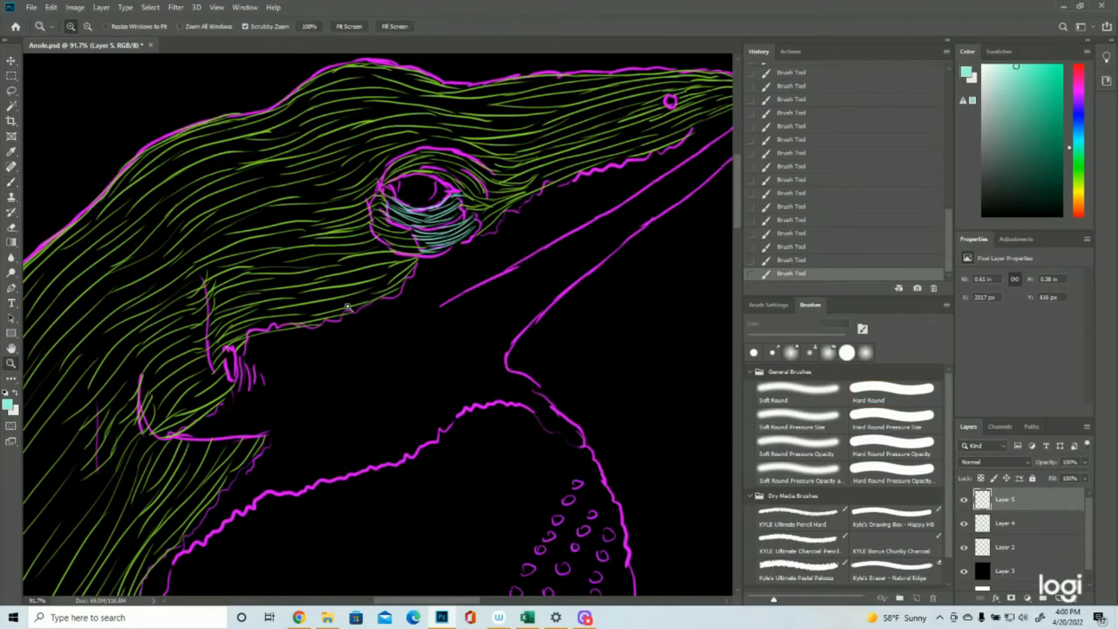
pyautogui.moveTo(348, 307); pyautogui.dragTo(287, 300)
pyautogui.click(6, 406)
pyautogui.click(15, 411)
pyautogui.click(1069, 245)
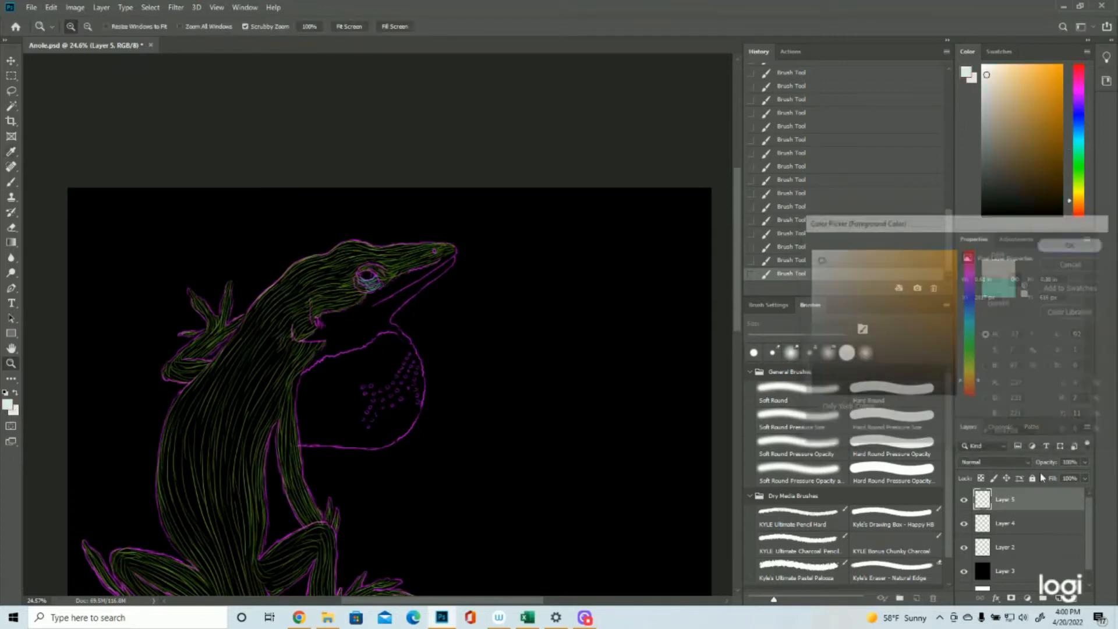
pyautogui.click(1058, 599)
# Brush off-white contour lines along the upper lip from the snout tip back beneath the eye.
pyautogui.moveTo(379, 304); pyautogui.dragTo(423, 308)
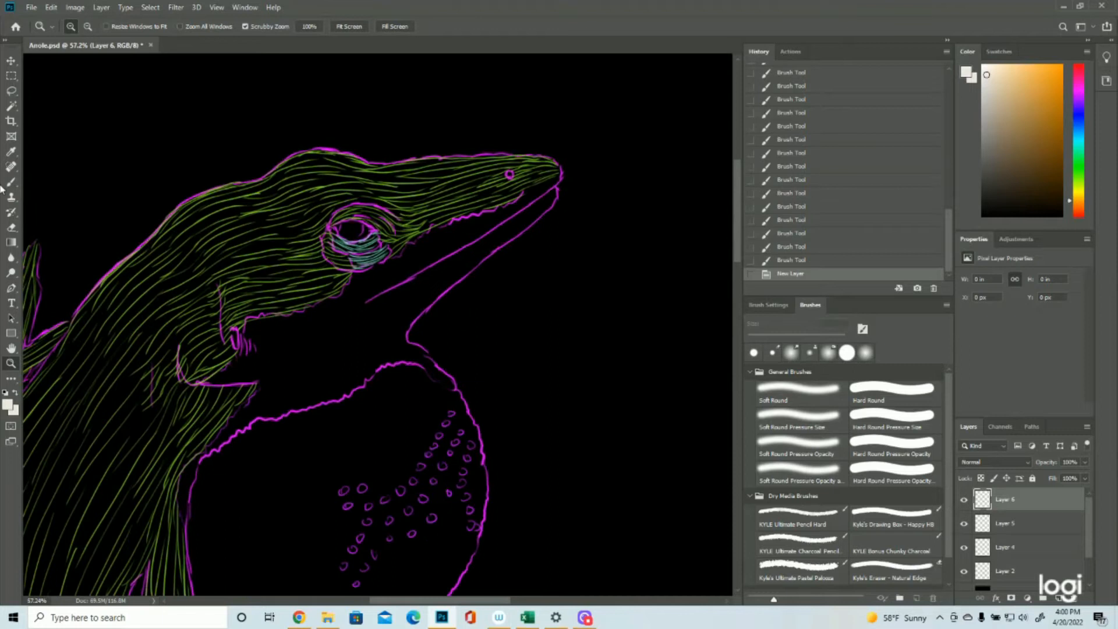
pyautogui.click(11, 183)
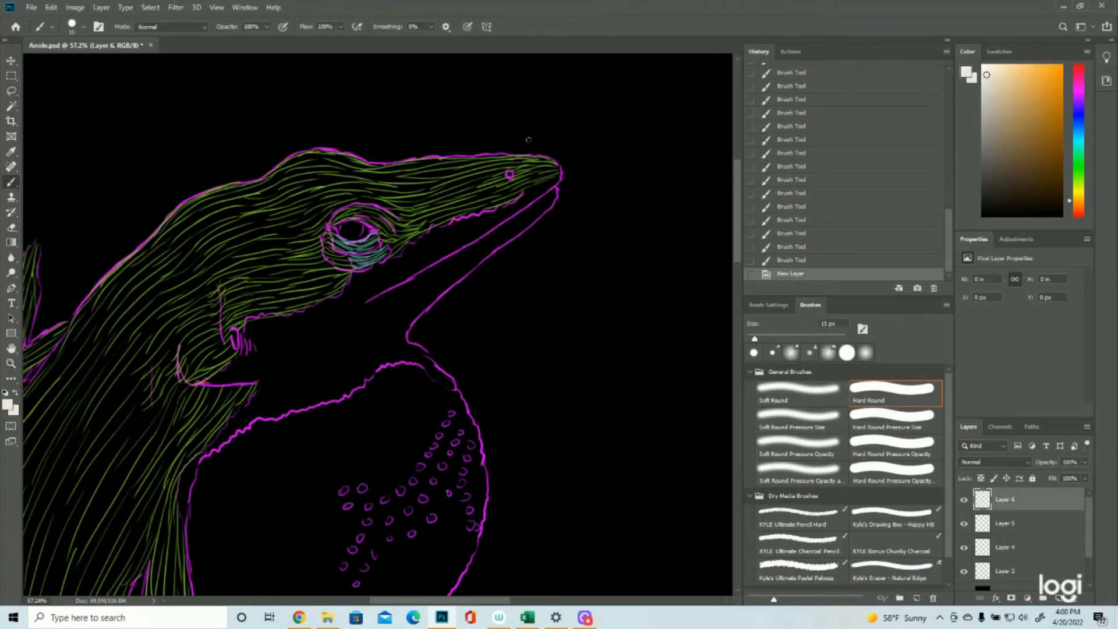
pyautogui.moveTo(559, 176); pyautogui.dragTo(406, 281)
pyautogui.moveTo(450, 251); pyautogui.dragTo(370, 299)
pyautogui.moveTo(517, 200); pyautogui.dragTo(466, 225)
pyautogui.moveTo(516, 203); pyautogui.dragTo(437, 244)
pyautogui.moveTo(515, 205); pyautogui.dragTo(400, 264)
pyautogui.moveTo(510, 208); pyautogui.dragTo(421, 261)
pyautogui.moveTo(493, 225); pyautogui.dragTo(360, 299)
pyautogui.moveTo(418, 267); pyautogui.dragTo(353, 306)
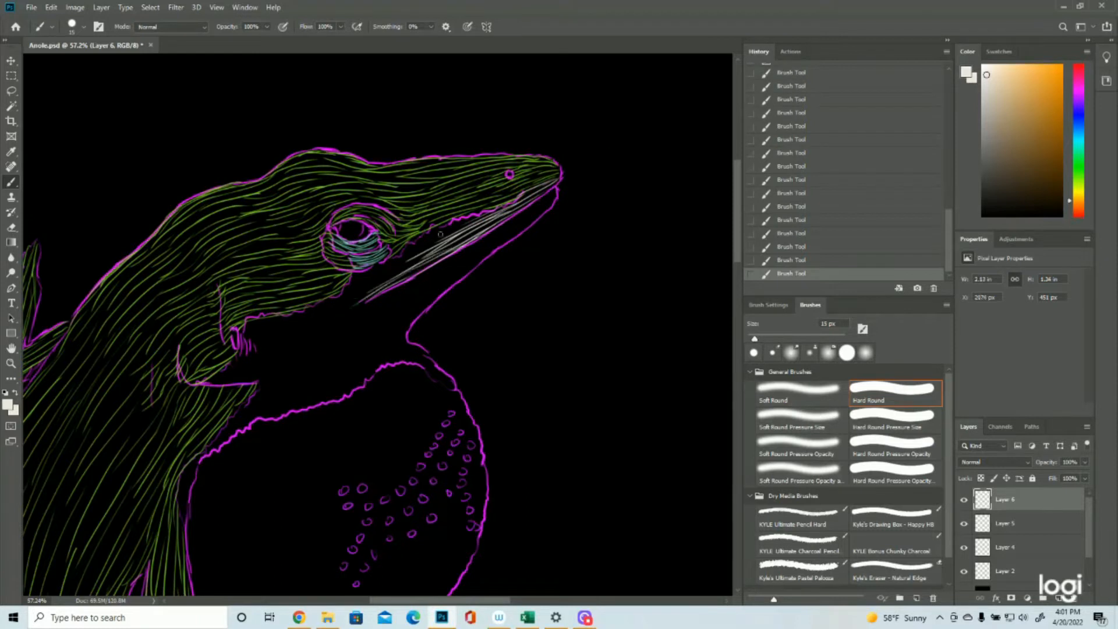
pyautogui.moveTo(464, 220); pyautogui.dragTo(389, 263)
pyautogui.moveTo(462, 228); pyautogui.dragTo(380, 272)
pyautogui.moveTo(435, 244)
pyautogui.mouseDown()
pyautogui.moveTo(345, 294)
pyautogui.moveTo(351, 278)
pyautogui.moveTo(328, 310)
pyautogui.moveTo(303, 309)
pyautogui.mouseUp()
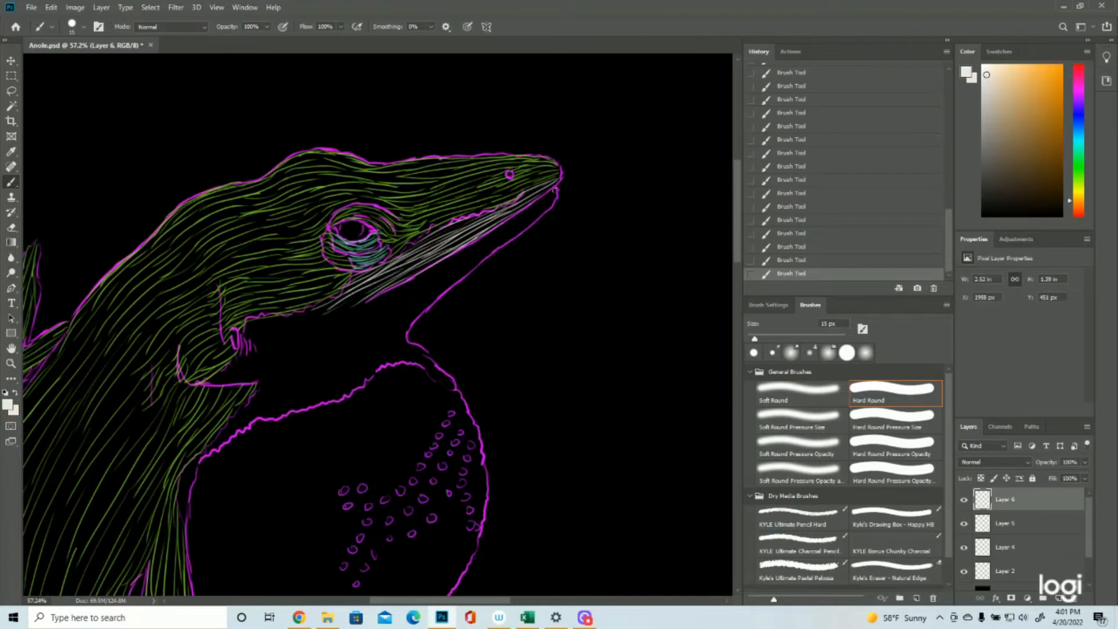
# Fill the lower jaw with off-white lines from the snout to the chin and onto the dewlap's front edge.
pyautogui.moveTo(556, 190)
pyautogui.mouseDown()
pyautogui.moveTo(523, 226)
pyautogui.moveTo(510, 223)
pyautogui.moveTo(476, 249)
pyautogui.mouseUp()
pyautogui.moveTo(536, 214)
pyautogui.mouseDown()
pyautogui.moveTo(481, 248)
pyautogui.moveTo(530, 221)
pyautogui.moveTo(434, 300)
pyautogui.mouseUp()
pyautogui.moveTo(526, 212); pyautogui.dragTo(412, 285)
pyautogui.moveTo(470, 247); pyautogui.dragTo(406, 284)
pyautogui.moveTo(500, 231)
pyautogui.mouseDown()
pyautogui.moveTo(414, 287)
pyautogui.moveTo(507, 230)
pyautogui.moveTo(397, 305)
pyautogui.moveTo(509, 226)
pyautogui.moveTo(385, 313)
pyautogui.moveTo(502, 235)
pyautogui.moveTo(384, 330)
pyautogui.mouseUp()
pyautogui.moveTo(479, 255); pyautogui.dragTo(386, 321)
pyautogui.moveTo(460, 272)
pyautogui.mouseDown()
pyautogui.moveTo(389, 335)
pyautogui.moveTo(399, 337)
pyautogui.mouseUp()
pyautogui.moveTo(482, 252)
pyautogui.mouseDown()
pyautogui.moveTo(420, 318)
pyautogui.moveTo(441, 296)
pyautogui.moveTo(398, 306)
pyautogui.moveTo(405, 342)
pyautogui.mouseUp()
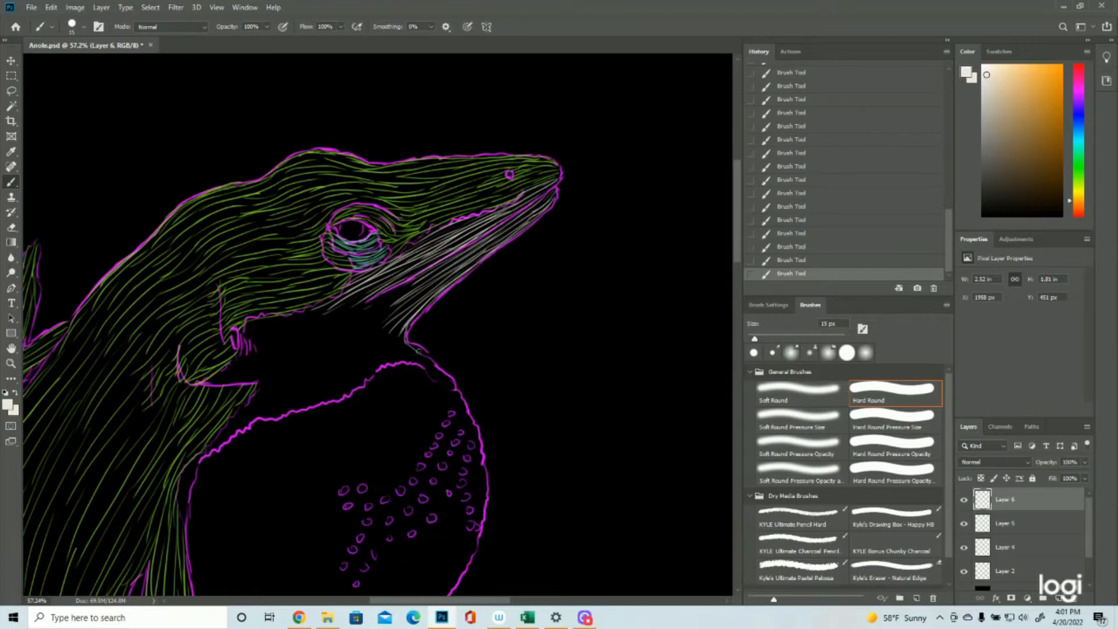
pyautogui.moveTo(420, 345)
pyautogui.mouseDown()
pyautogui.moveTo(454, 392)
pyautogui.moveTo(432, 376)
pyautogui.mouseUp()
pyautogui.moveTo(406, 328)
pyautogui.mouseDown()
pyautogui.moveTo(398, 362)
pyautogui.moveTo(414, 364)
pyautogui.mouseUp()
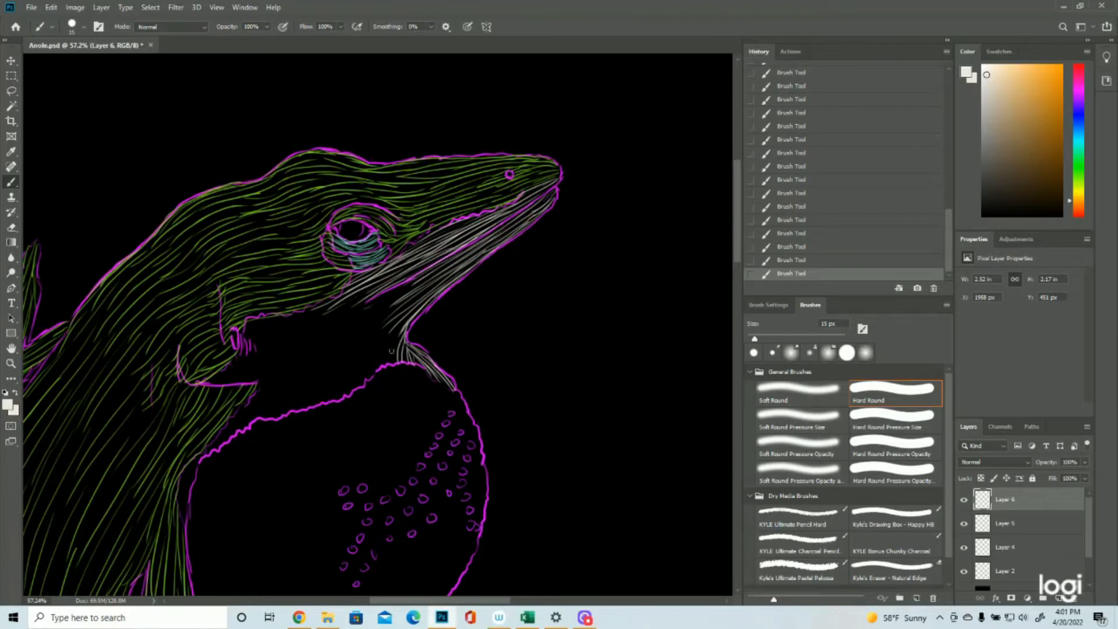
# Brush off-white lines down the front of the throat to the dewlap's upper edge.
pyautogui.moveTo(409, 318)
pyautogui.mouseDown()
pyautogui.moveTo(372, 378)
pyautogui.moveTo(387, 367)
pyautogui.mouseUp()
pyautogui.moveTo(412, 284)
pyautogui.mouseDown()
pyautogui.moveTo(311, 354)
pyautogui.moveTo(404, 292)
pyautogui.moveTo(342, 341)
pyautogui.mouseUp()
pyautogui.moveTo(401, 303); pyautogui.dragTo(326, 363)
pyautogui.moveTo(398, 322)
pyautogui.mouseDown()
pyautogui.moveTo(346, 361)
pyautogui.moveTo(336, 387)
pyautogui.mouseUp()
pyautogui.moveTo(384, 344)
pyautogui.mouseDown()
pyautogui.moveTo(337, 396)
pyautogui.moveTo(353, 385)
pyautogui.mouseUp()
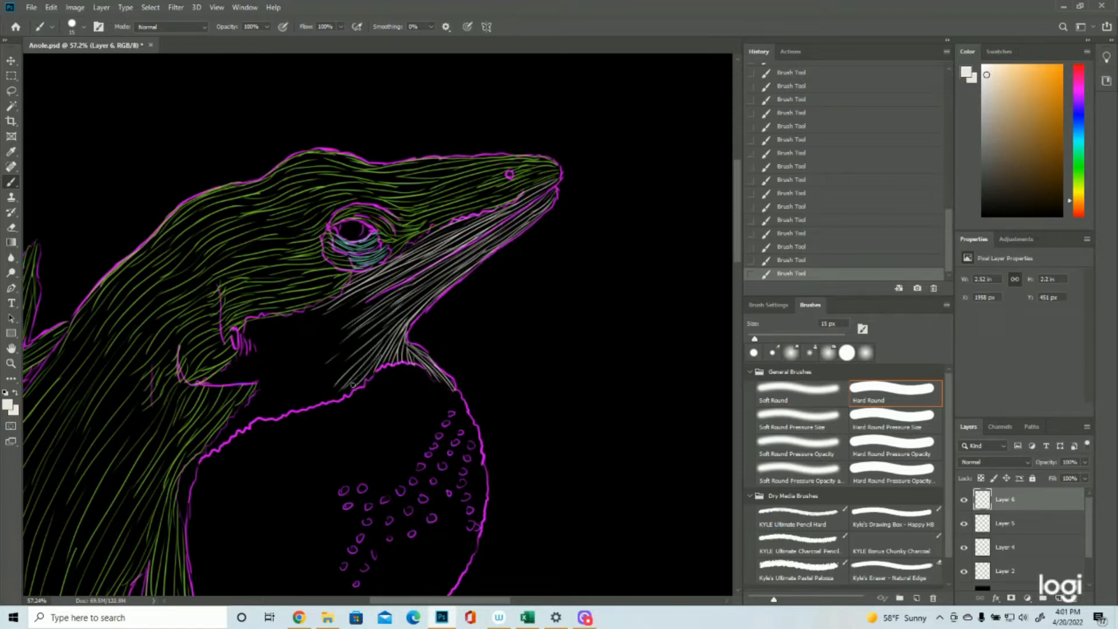
pyautogui.moveTo(384, 321); pyautogui.dragTo(297, 396)
pyautogui.moveTo(358, 350)
pyautogui.mouseDown()
pyautogui.moveTo(293, 399)
pyautogui.moveTo(362, 350)
pyautogui.moveTo(301, 407)
pyautogui.moveTo(349, 380)
pyautogui.moveTo(331, 405)
pyautogui.mouseUp()
# Extend the off-white lines across the rear throat, following the dewlap's upper edge toward the neck.
pyautogui.moveTo(367, 300); pyautogui.dragTo(277, 370)
pyautogui.moveTo(352, 324); pyautogui.dragTo(253, 401)
pyautogui.moveTo(306, 364); pyautogui.dragTo(236, 418)
pyautogui.moveTo(372, 324); pyautogui.dragTo(276, 395)
pyautogui.moveTo(341, 350); pyautogui.dragTo(245, 422)
pyautogui.moveTo(355, 338); pyautogui.dragTo(258, 420)
pyautogui.moveTo(307, 392); pyautogui.dragTo(225, 428)
pyautogui.moveTo(273, 397); pyautogui.dragTo(203, 457)
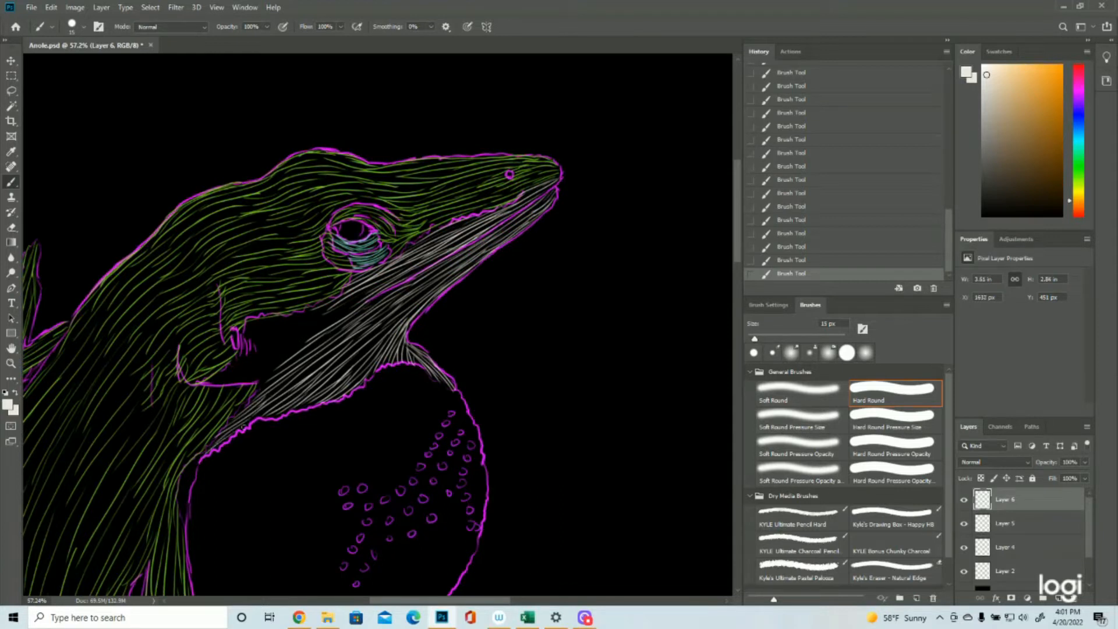
pyautogui.moveTo(282, 369); pyautogui.dragTo(250, 393)
# Fill the remaining gap from the lower cheek to the ear and neck fold with off-white lines.
pyautogui.moveTo(351, 298)
pyautogui.mouseDown()
pyautogui.moveTo(316, 319)
pyautogui.moveTo(329, 301)
pyautogui.moveTo(277, 332)
pyautogui.moveTo(328, 304)
pyautogui.moveTo(242, 337)
pyautogui.mouseUp()
pyautogui.moveTo(265, 324); pyautogui.dragTo(240, 341)
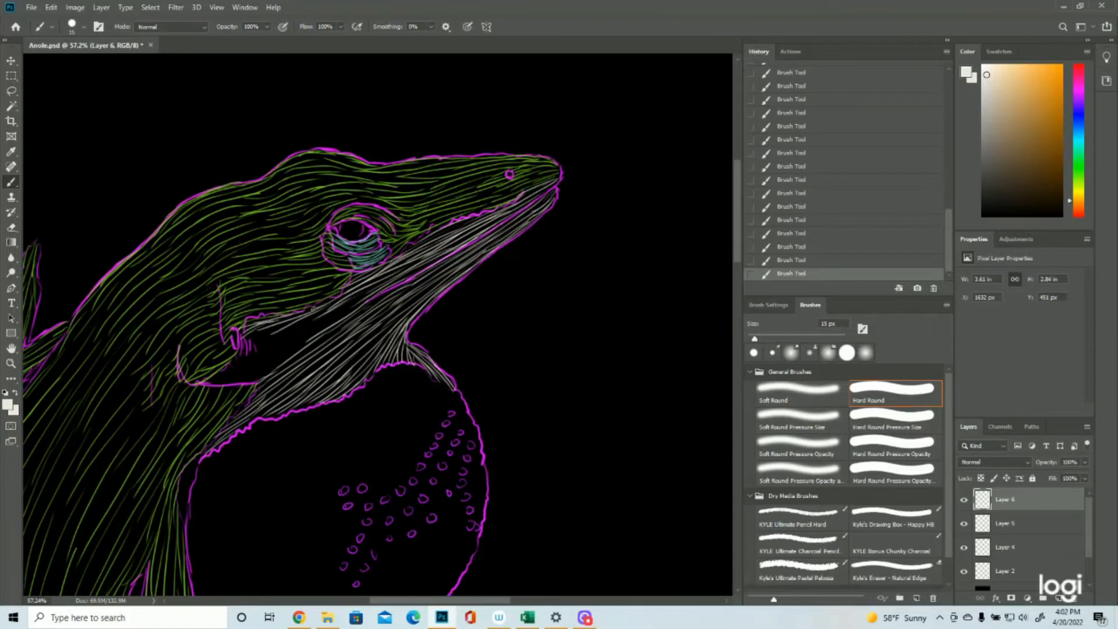
pyautogui.moveTo(364, 290); pyautogui.dragTo(270, 355)
pyautogui.moveTo(325, 328); pyautogui.dragTo(247, 382)
pyautogui.moveTo(294, 353); pyautogui.dragTo(251, 382)
pyautogui.moveTo(306, 327); pyautogui.dragTo(269, 352)
pyautogui.moveTo(271, 349); pyautogui.dragTo(234, 374)
pyautogui.moveTo(318, 317); pyautogui.dragTo(236, 367)
pyautogui.moveTo(278, 331); pyautogui.dragTo(204, 386)
pyautogui.moveTo(245, 355); pyautogui.dragTo(205, 387)
pyautogui.moveTo(267, 349)
pyautogui.mouseDown()
pyautogui.moveTo(211, 384)
pyautogui.moveTo(241, 374)
pyautogui.mouseUp()
pyautogui.moveTo(257, 359)
pyautogui.mouseDown()
pyautogui.moveTo(219, 385)
pyautogui.moveTo(232, 387)
pyautogui.mouseUp()
pyautogui.moveTo(278, 323); pyautogui.dragTo(239, 348)
pyautogui.moveTo(307, 338); pyautogui.dragTo(263, 368)
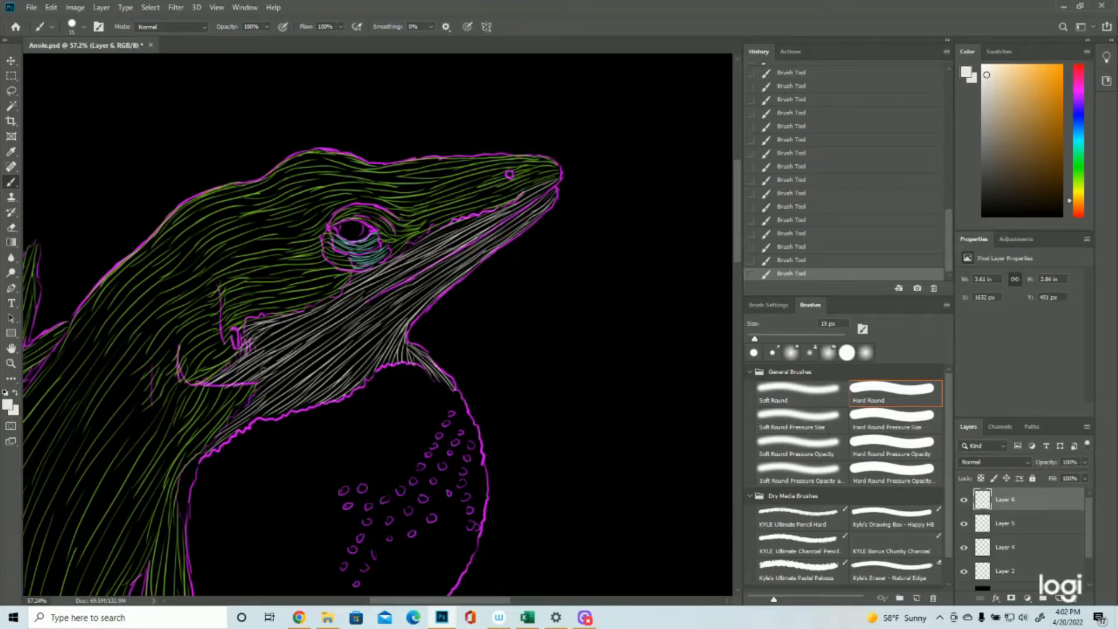
# Add off-white lines down the neck edge where the dewlap meets the chest.
pyautogui.click(10, 363)
pyautogui.moveTo(411, 354)
pyautogui.mouseDown()
pyautogui.moveTo(355, 330)
pyautogui.moveTo(380, 326)
pyautogui.moveTo(292, 337)
pyautogui.mouseUp()
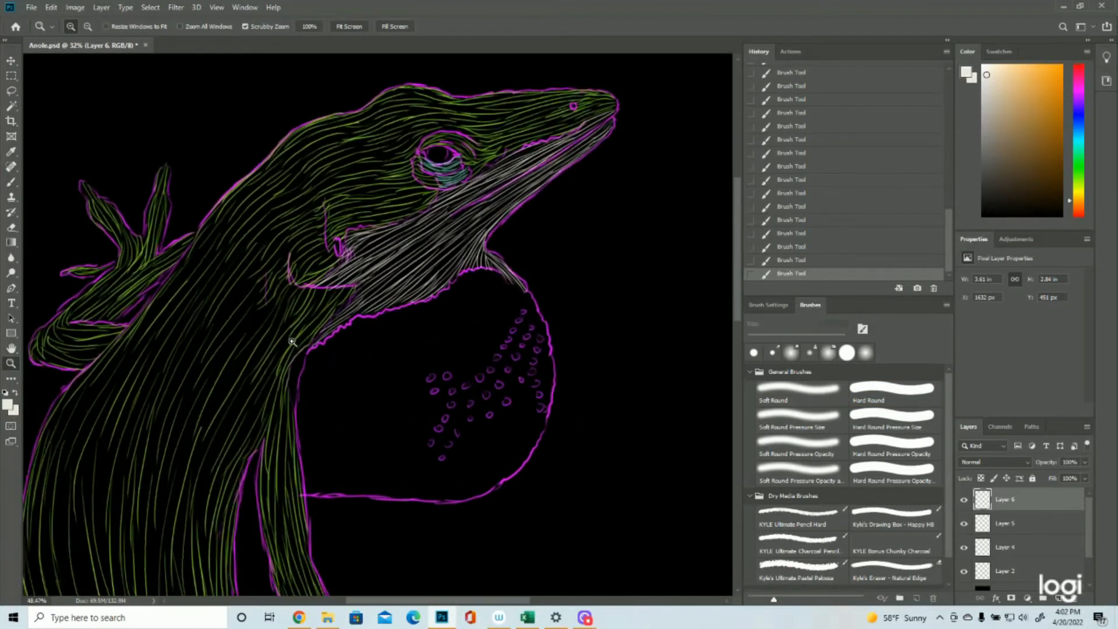
pyautogui.click(5, 184)
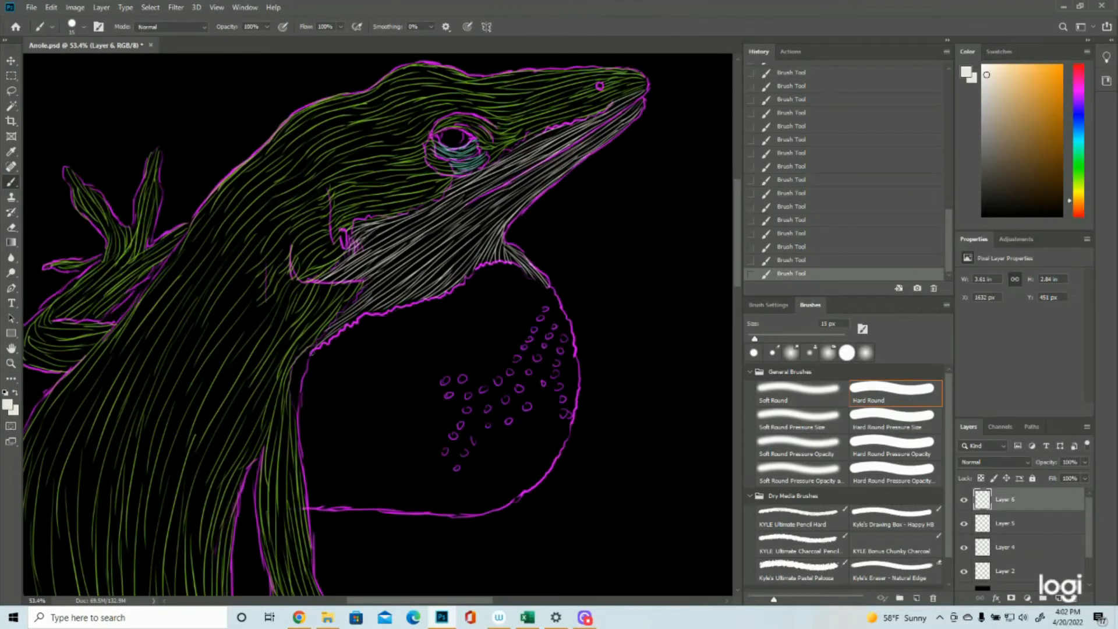
pyautogui.moveTo(318, 341); pyautogui.dragTo(292, 420)
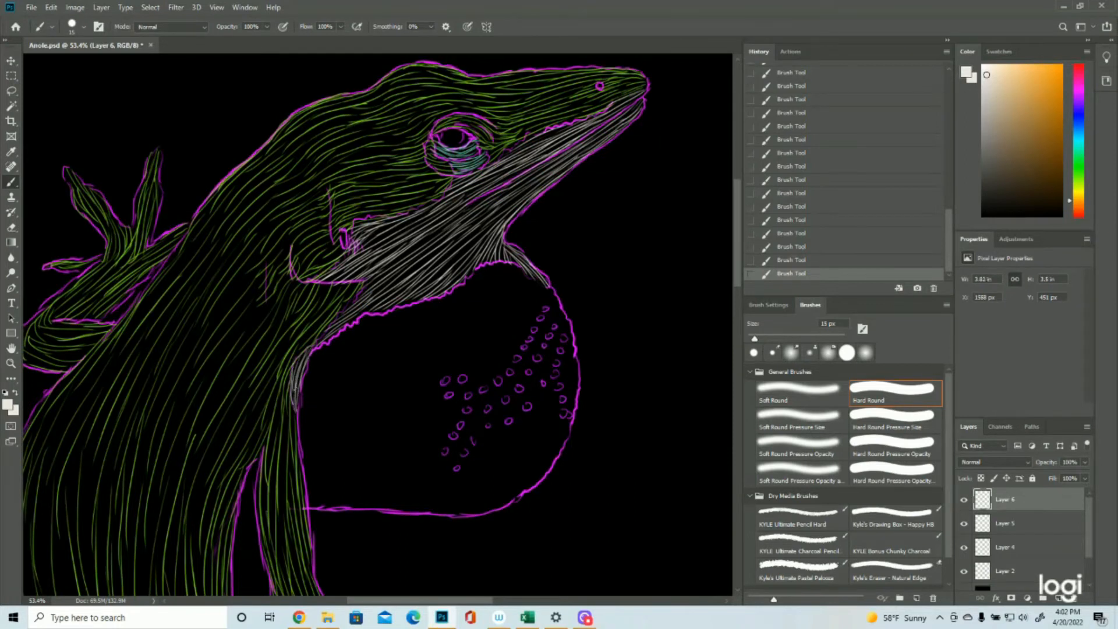
# Examine the whole lizard with the purple sketch layer temporarily hidden.
pyautogui.click(10, 363)
pyautogui.moveTo(430, 379); pyautogui.dragTo(386, 386)
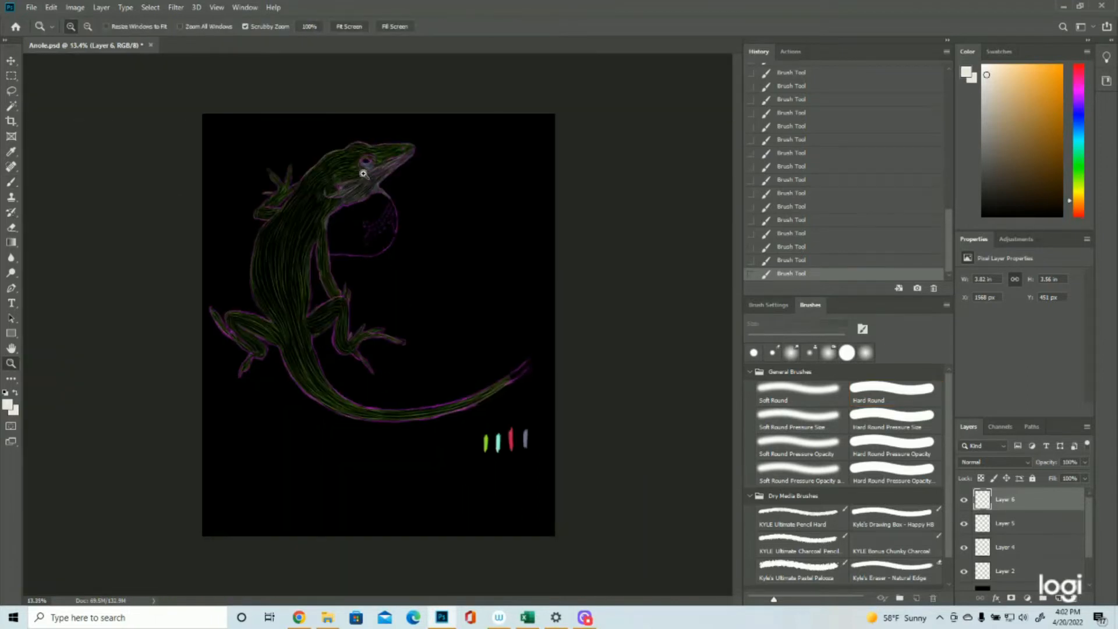
pyautogui.click(376, 166)
pyautogui.click(964, 574)
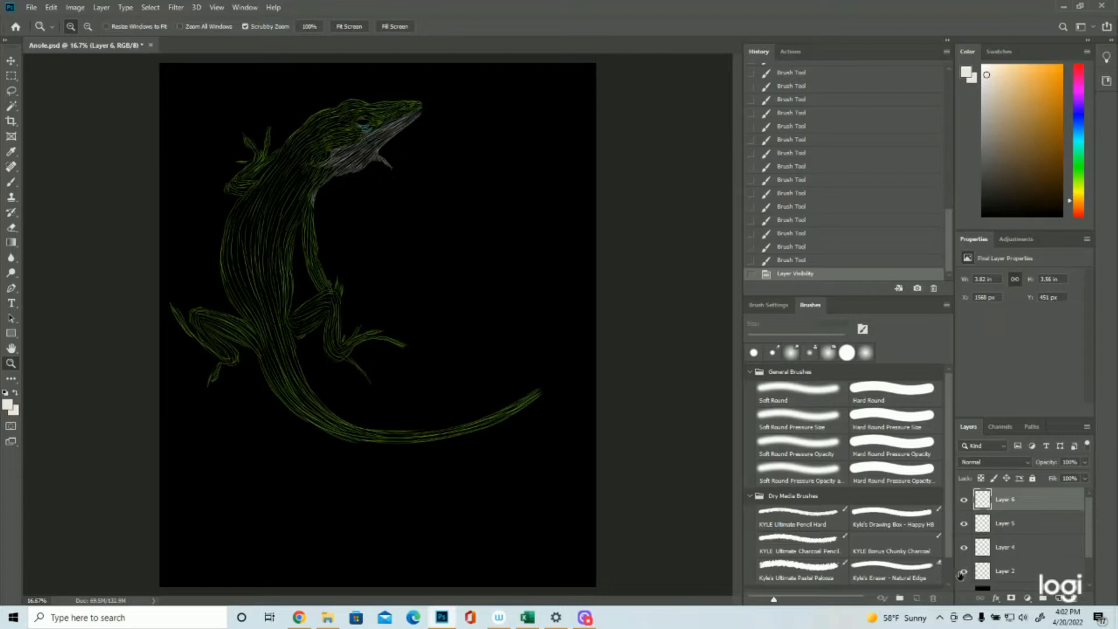
pyautogui.click(964, 572)
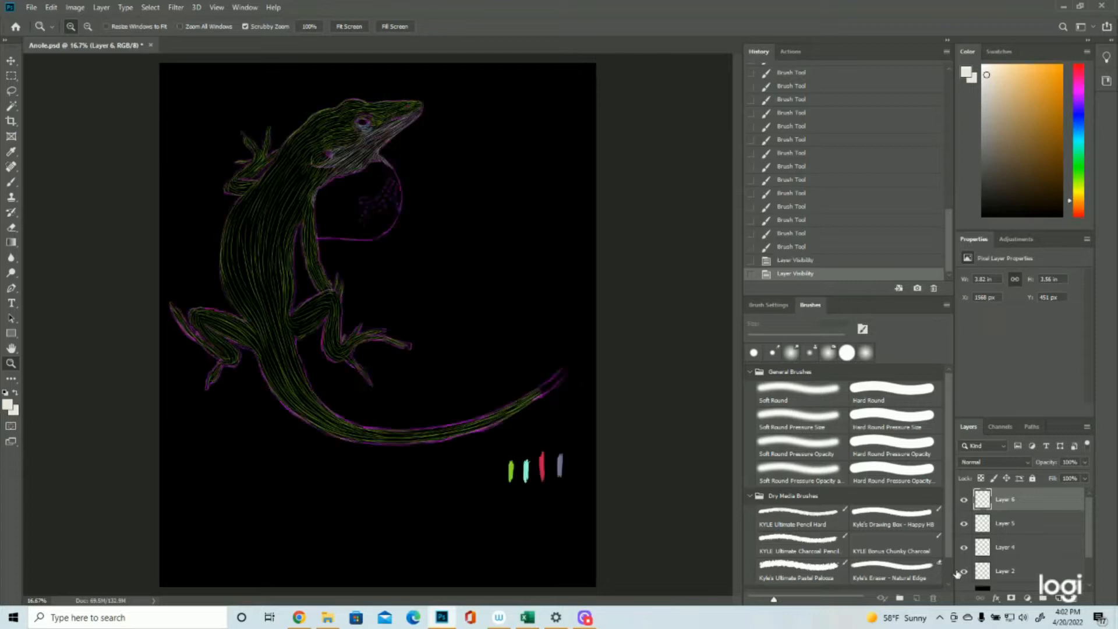
# Set the foreground colour to the crimson palette swatch, #c61a4b, and add a new layer.
pyautogui.click(8, 406)
pyautogui.click(544, 463)
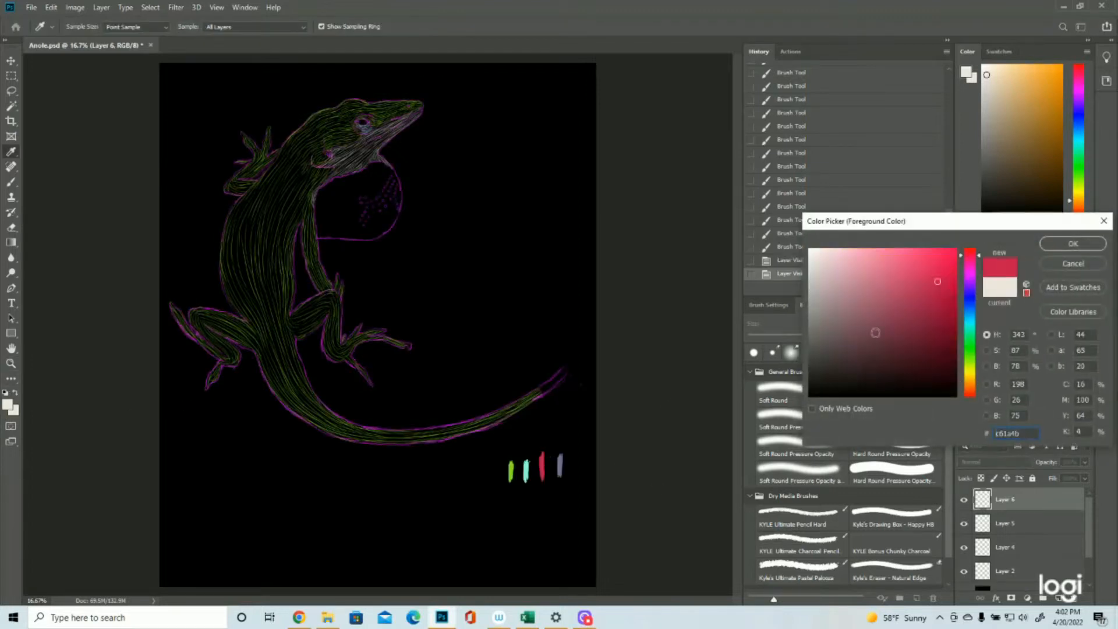
pyautogui.click(1073, 244)
pyautogui.click(1060, 599)
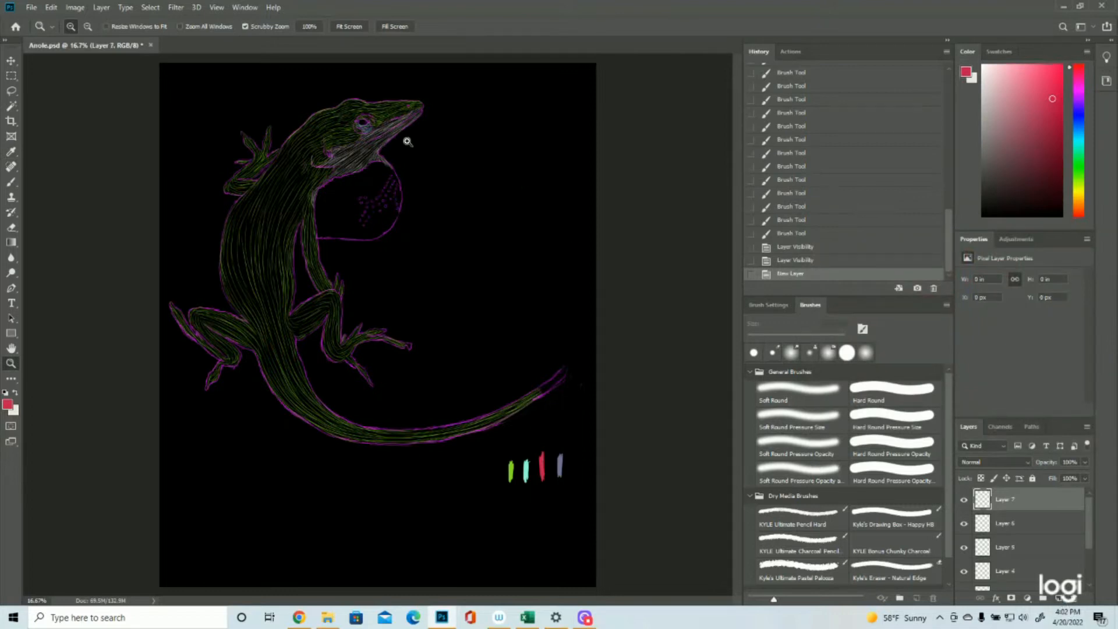
# Brush crimson lines fanning out from the dewlap's top and along its outer edge.
pyautogui.moveTo(407, 142); pyautogui.dragTo(456, 150)
pyautogui.click(14, 185)
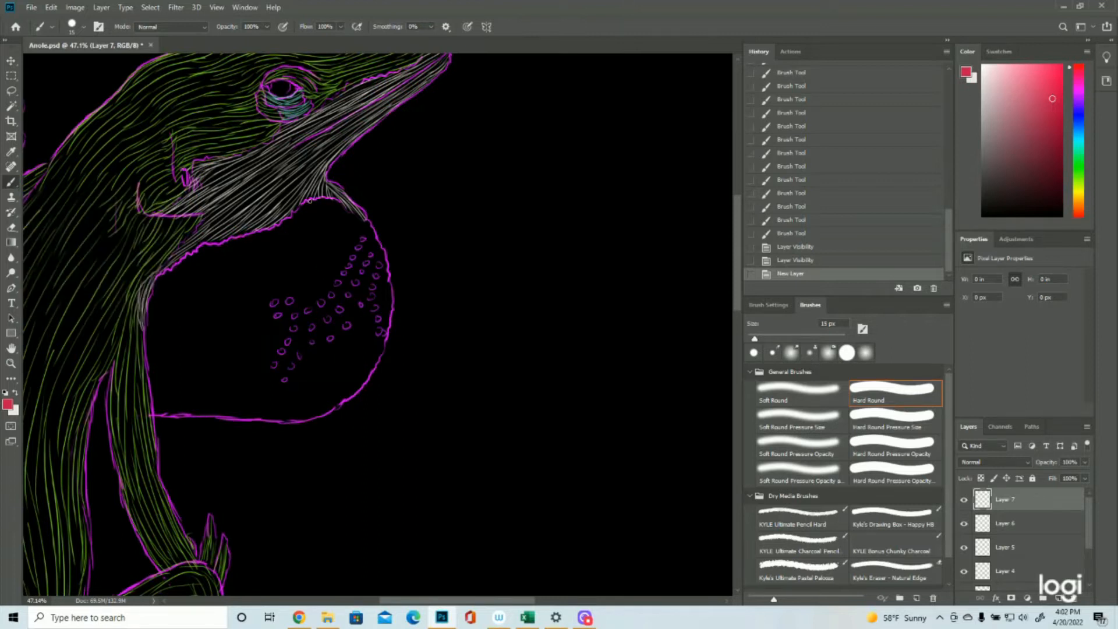
pyautogui.moveTo(307, 211); pyautogui.dragTo(282, 249)
pyautogui.moveTo(301, 208); pyautogui.dragTo(240, 268)
pyautogui.moveTo(319, 199)
pyautogui.mouseDown()
pyautogui.moveTo(310, 232)
pyautogui.moveTo(346, 241)
pyautogui.moveTo(361, 265)
pyautogui.mouseUp()
pyautogui.moveTo(351, 213); pyautogui.dragTo(383, 274)
pyautogui.moveTo(375, 232)
pyautogui.mouseDown()
pyautogui.moveTo(387, 288)
pyautogui.moveTo(378, 334)
pyautogui.mouseUp()
pyautogui.moveTo(388, 284); pyautogui.dragTo(379, 349)
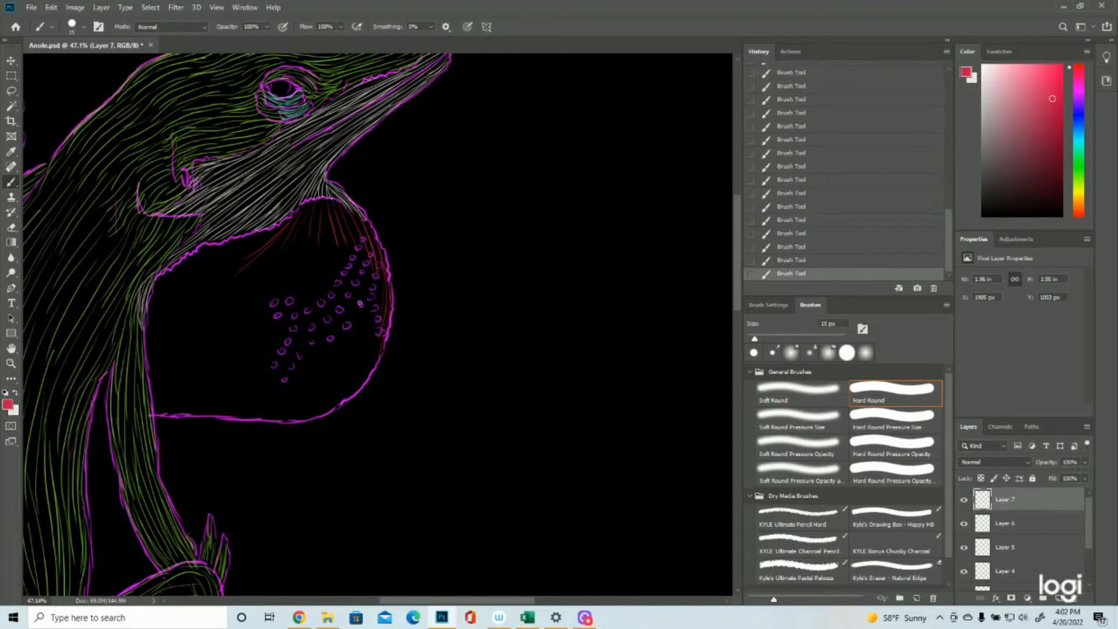
# Fill the dewlap's middle and outer half with long crimson lines running down to its lower edge.
pyautogui.moveTo(327, 214); pyautogui.dragTo(332, 301)
pyautogui.moveTo(315, 241); pyautogui.dragTo(310, 313)
pyautogui.moveTo(320, 262); pyautogui.dragTo(315, 330)
pyautogui.moveTo(308, 399); pyautogui.dragTo(304, 418)
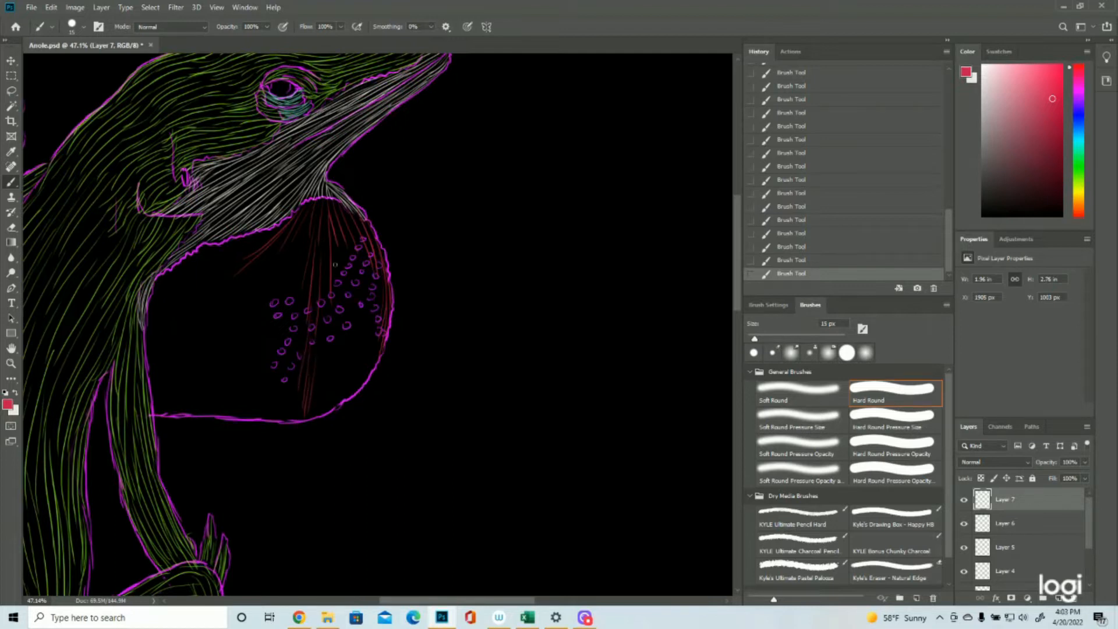
pyautogui.moveTo(337, 267); pyautogui.dragTo(334, 337)
pyautogui.moveTo(369, 280); pyautogui.dragTo(361, 383)
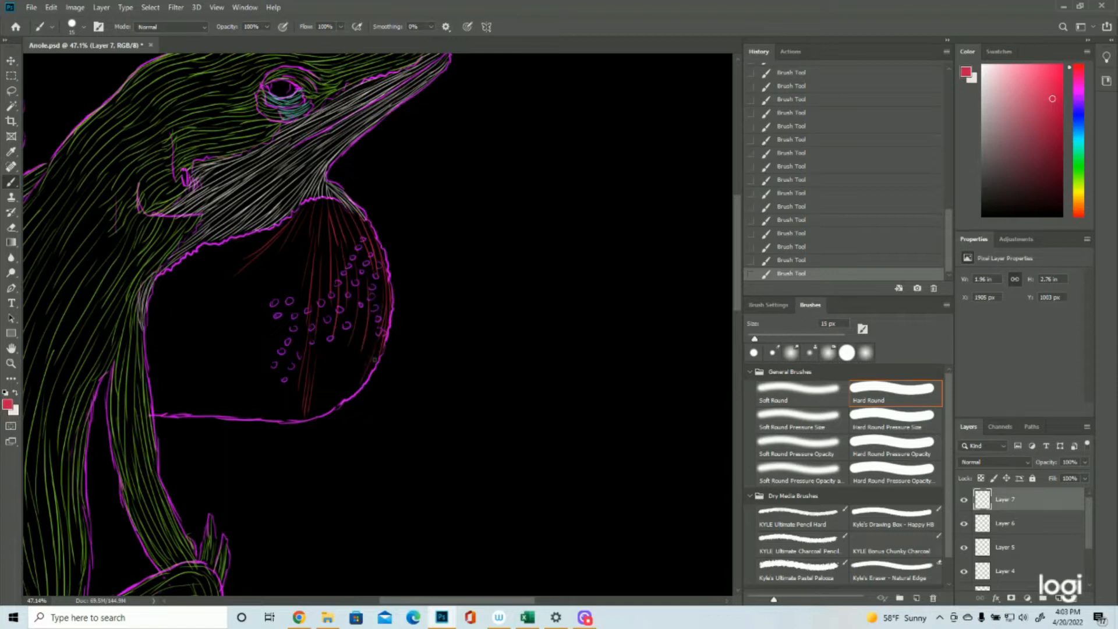
pyautogui.moveTo(324, 346)
pyautogui.mouseDown()
pyautogui.moveTo(313, 411)
pyautogui.moveTo(331, 375)
pyautogui.moveTo(332, 392)
pyautogui.mouseUp()
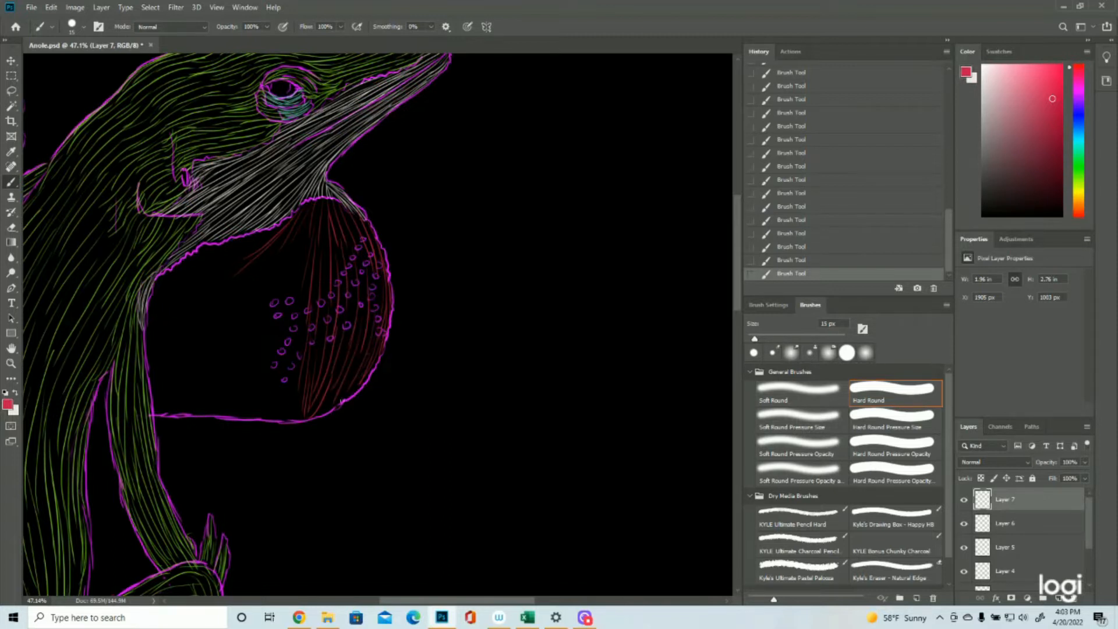
pyautogui.moveTo(340, 388); pyautogui.dragTo(325, 409)
# Sweep crimson lines through the dewlap's inner half toward its lower edge and the chest.
pyautogui.moveTo(307, 221)
pyautogui.mouseDown()
pyautogui.moveTo(254, 397)
pyautogui.moveTo(289, 407)
pyautogui.moveTo(290, 420)
pyautogui.moveTo(257, 418)
pyautogui.mouseUp()
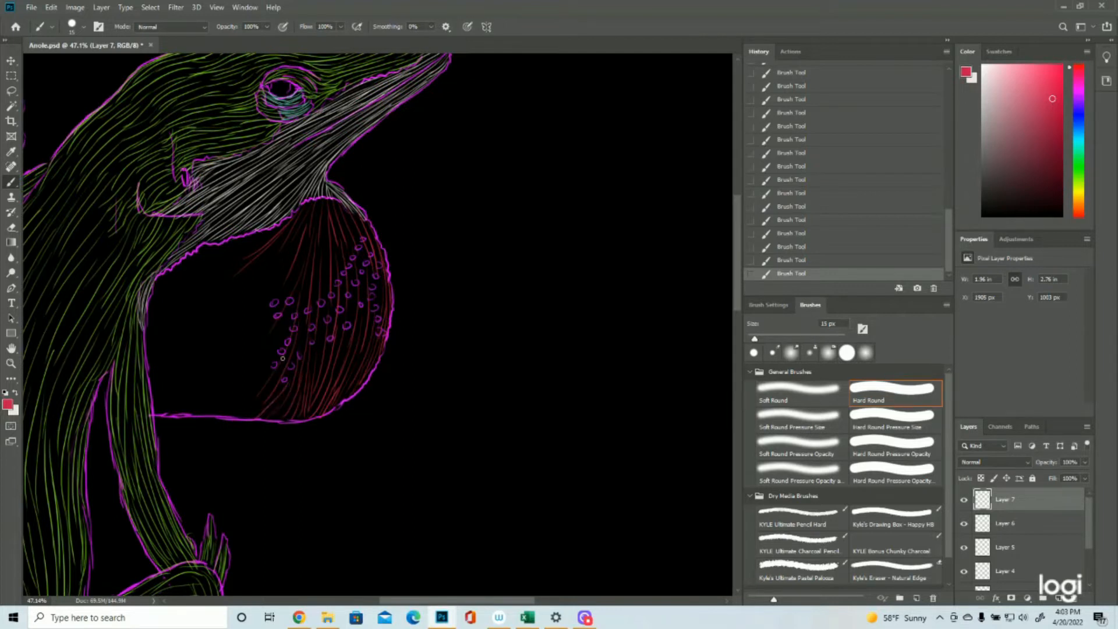
pyautogui.moveTo(276, 339); pyautogui.dragTo(226, 402)
pyautogui.moveTo(262, 338); pyautogui.dragTo(202, 403)
pyautogui.moveTo(251, 360); pyautogui.dragTo(203, 412)
pyautogui.moveTo(261, 273); pyautogui.dragTo(185, 347)
pyautogui.moveTo(243, 316)
pyautogui.mouseDown()
pyautogui.moveTo(176, 377)
pyautogui.moveTo(205, 364)
pyautogui.mouseUp()
pyautogui.moveTo(272, 306)
pyautogui.mouseDown()
pyautogui.moveTo(197, 378)
pyautogui.moveTo(183, 412)
pyautogui.moveTo(157, 412)
pyautogui.moveTo(154, 397)
pyautogui.mouseUp()
pyautogui.moveTo(254, 300); pyautogui.dragTo(151, 381)
pyautogui.moveTo(185, 337); pyautogui.dragTo(155, 362)
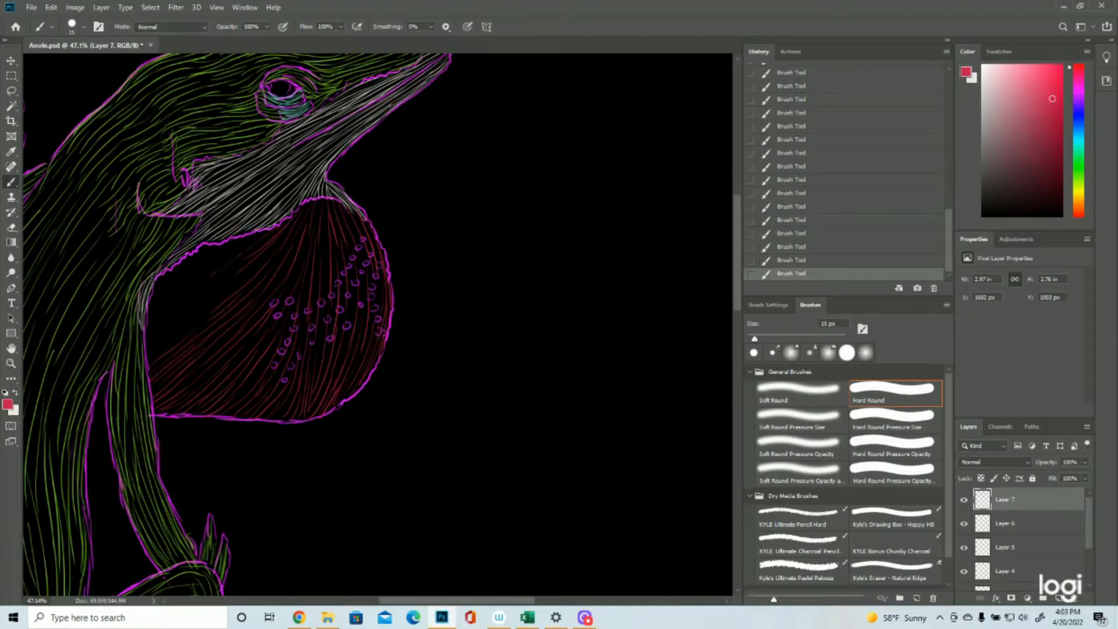
# Fill the dewlap's upper inner part with crimson lines running from the throat edge toward the chest.
pyautogui.moveTo(236, 242); pyautogui.dragTo(186, 277)
pyautogui.moveTo(231, 239)
pyautogui.mouseDown()
pyautogui.moveTo(186, 260)
pyautogui.moveTo(152, 318)
pyautogui.mouseUp()
pyautogui.moveTo(211, 260)
pyautogui.mouseDown()
pyautogui.moveTo(153, 310)
pyautogui.moveTo(162, 294)
pyautogui.moveTo(145, 300)
pyautogui.mouseUp()
pyautogui.moveTo(251, 269); pyautogui.dragTo(199, 318)
pyautogui.moveTo(245, 258)
pyautogui.mouseDown()
pyautogui.moveTo(171, 313)
pyautogui.moveTo(150, 362)
pyautogui.mouseUp()
pyautogui.moveTo(232, 281); pyautogui.dragTo(200, 308)
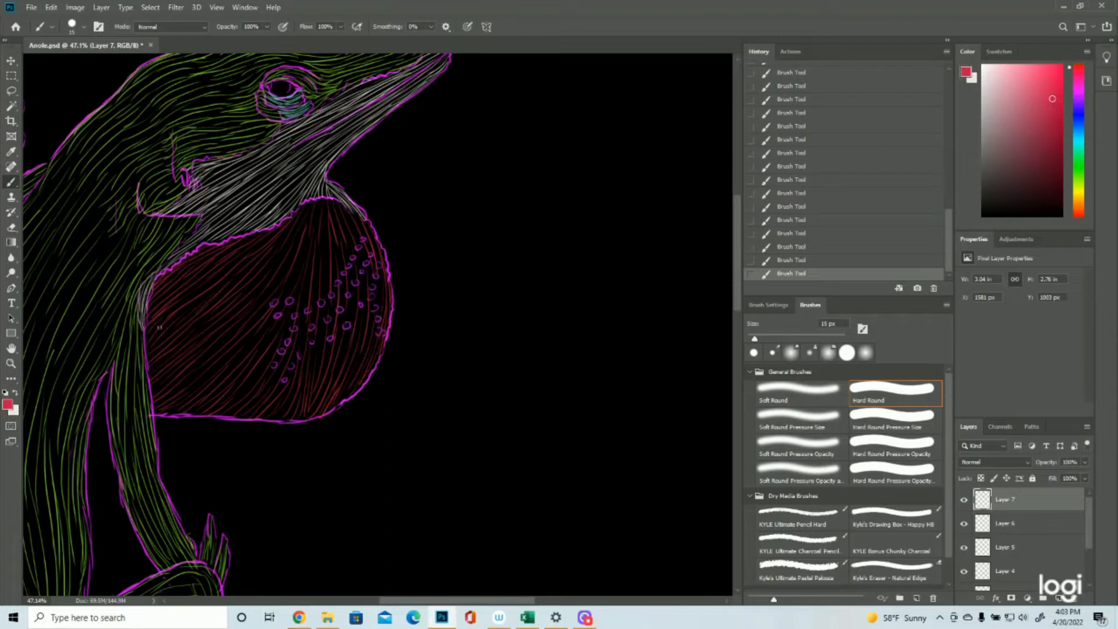
# Set the foreground colour to the grey-violet palette swatch, #6e7399, and add a new layer.
pyautogui.click(11, 364)
pyautogui.hotkey('ctrl', '0')
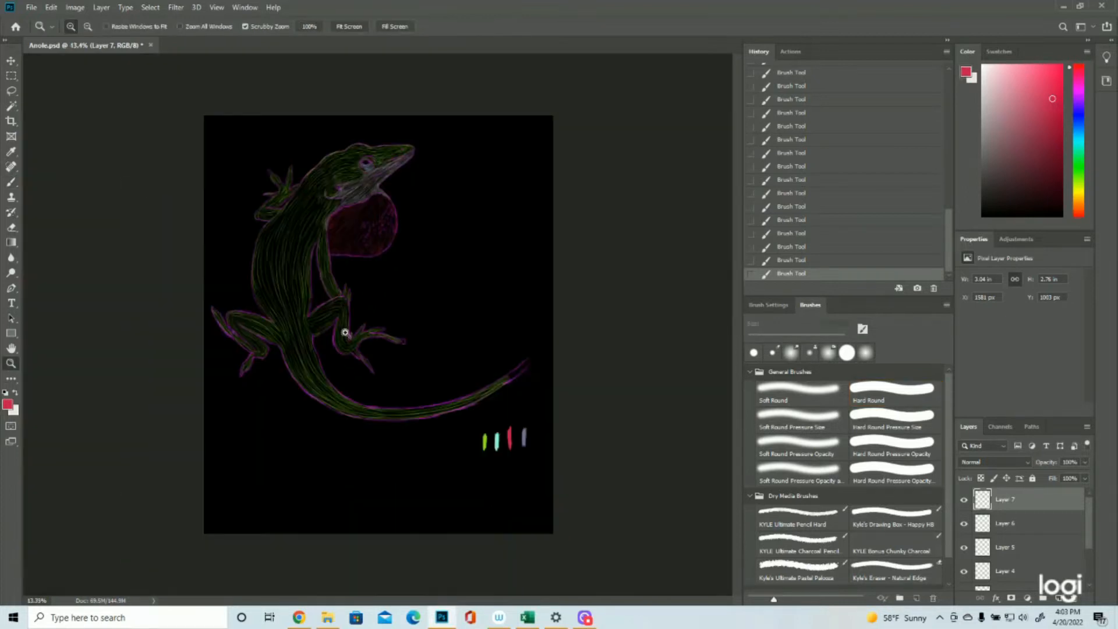
pyautogui.click(7, 406)
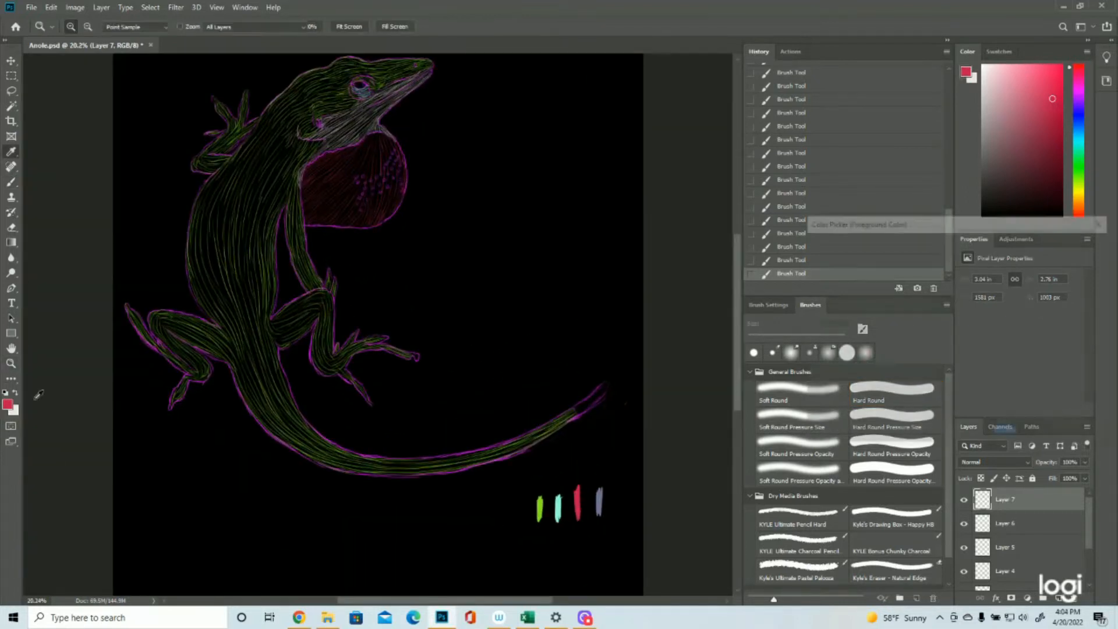
pyautogui.click(600, 500)
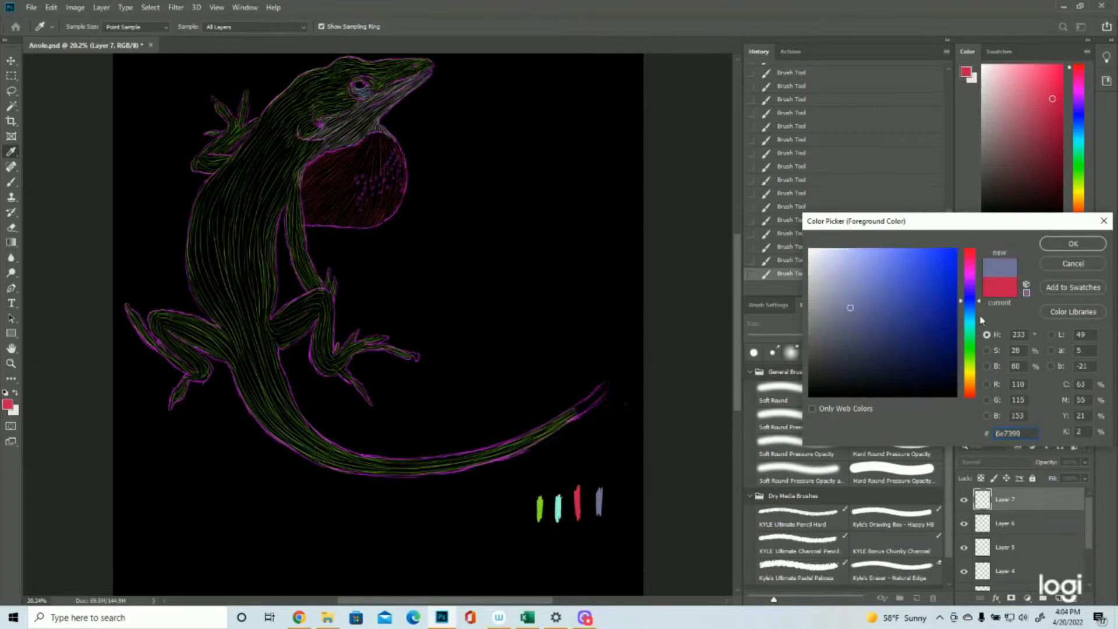
pyautogui.click(1048, 246)
pyautogui.click(1059, 599)
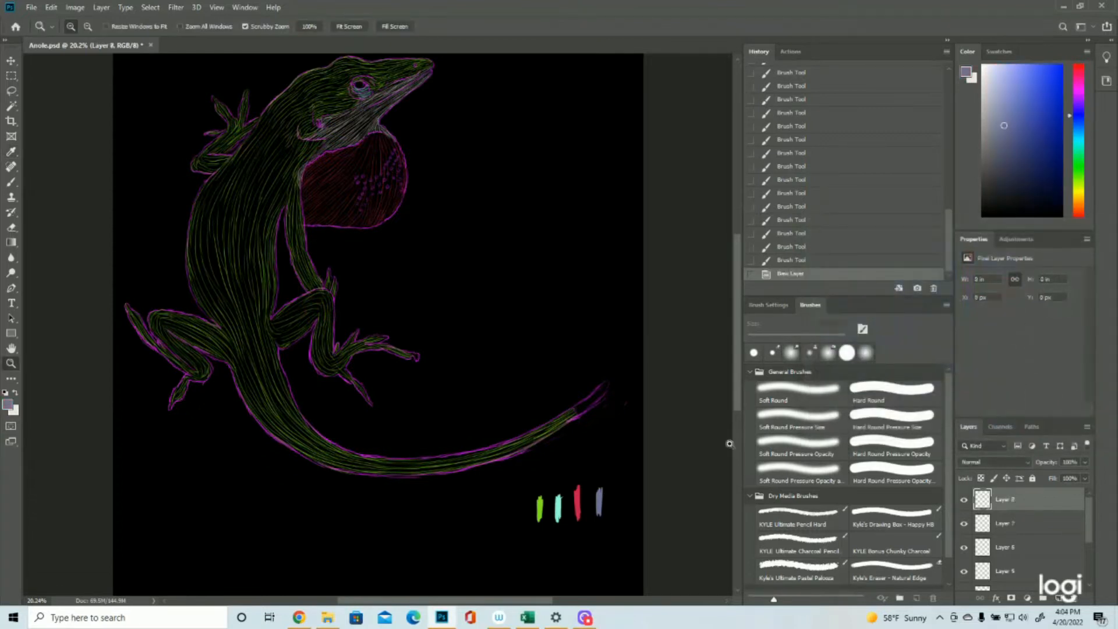
# Brush grey-violet lines along the tip of the tail, following its direction.
pyautogui.moveTo(607, 371); pyautogui.dragTo(629, 375)
pyautogui.click(11, 182)
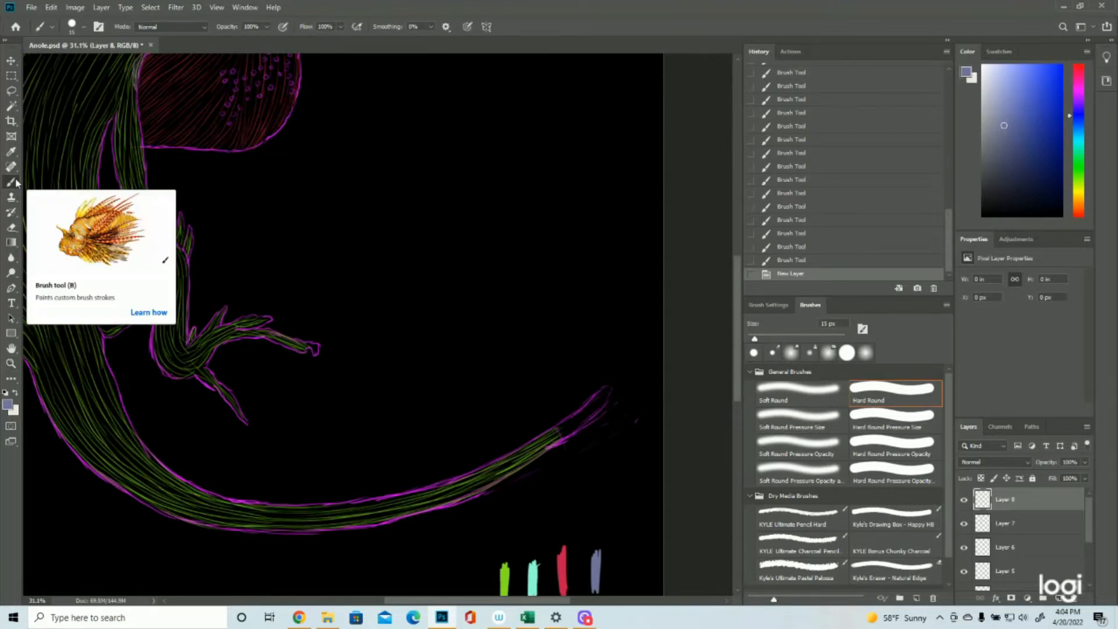
pyautogui.moveTo(610, 386); pyautogui.dragTo(551, 441)
pyautogui.moveTo(590, 411); pyautogui.dragTo(552, 431)
pyautogui.moveTo(604, 394); pyautogui.dragTo(579, 415)
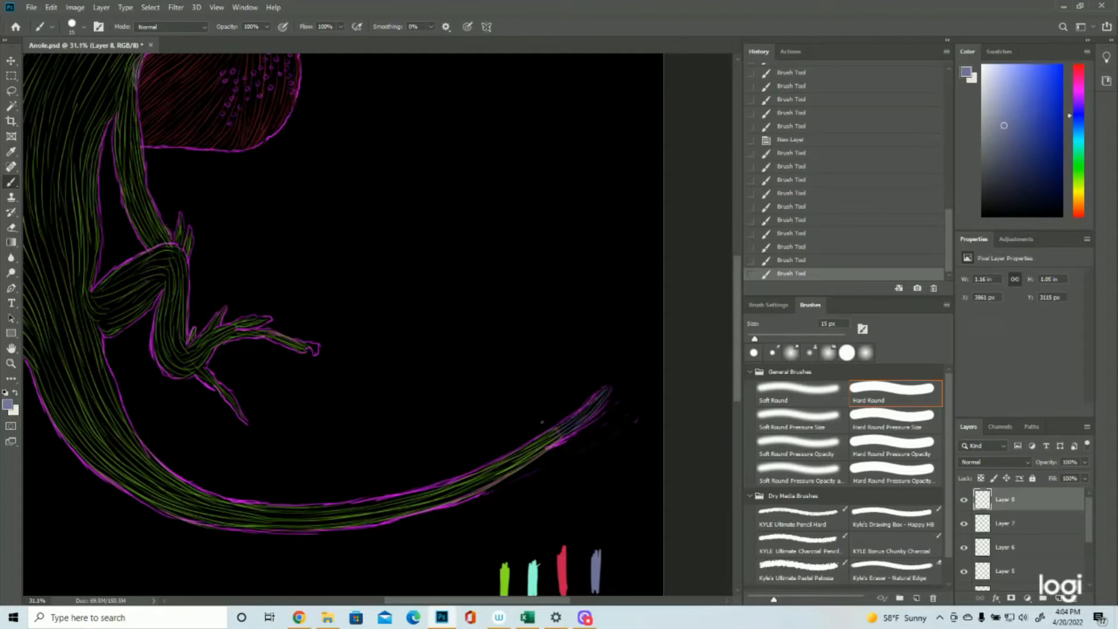
# Brush short grey-violet strokes on the toe tips of the lizard's feet.
pyautogui.moveTo(318, 351); pyautogui.dragTo(316, 350)
pyautogui.moveTo(310, 348); pyautogui.dragTo(316, 353)
pyautogui.moveTo(502, 600); pyautogui.dragTo(426, 593)
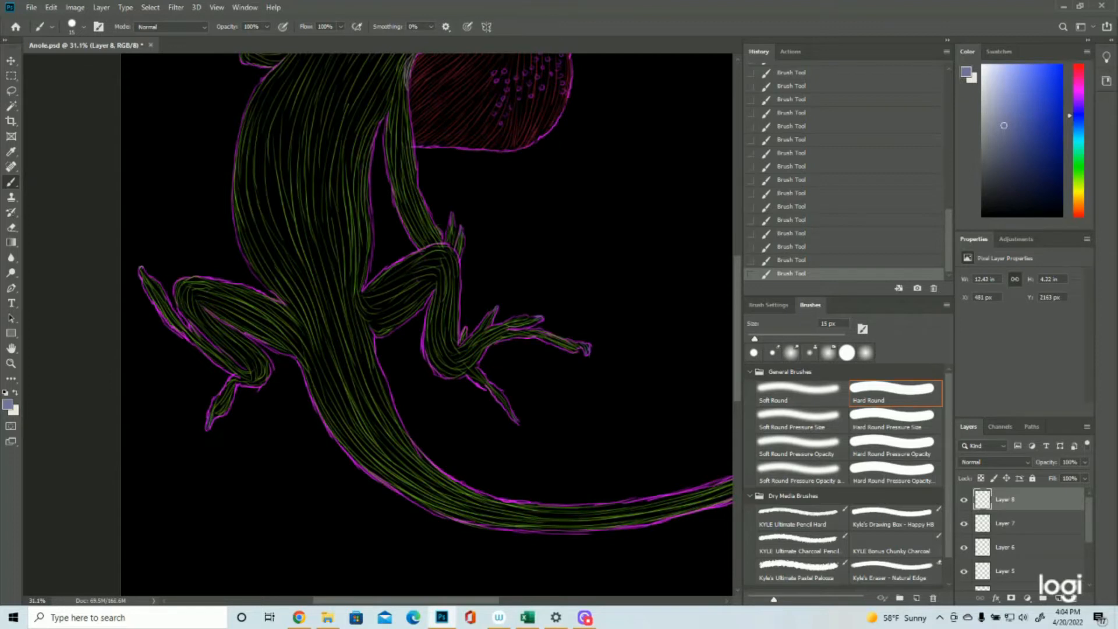
pyautogui.scroll(8, 148, 282)
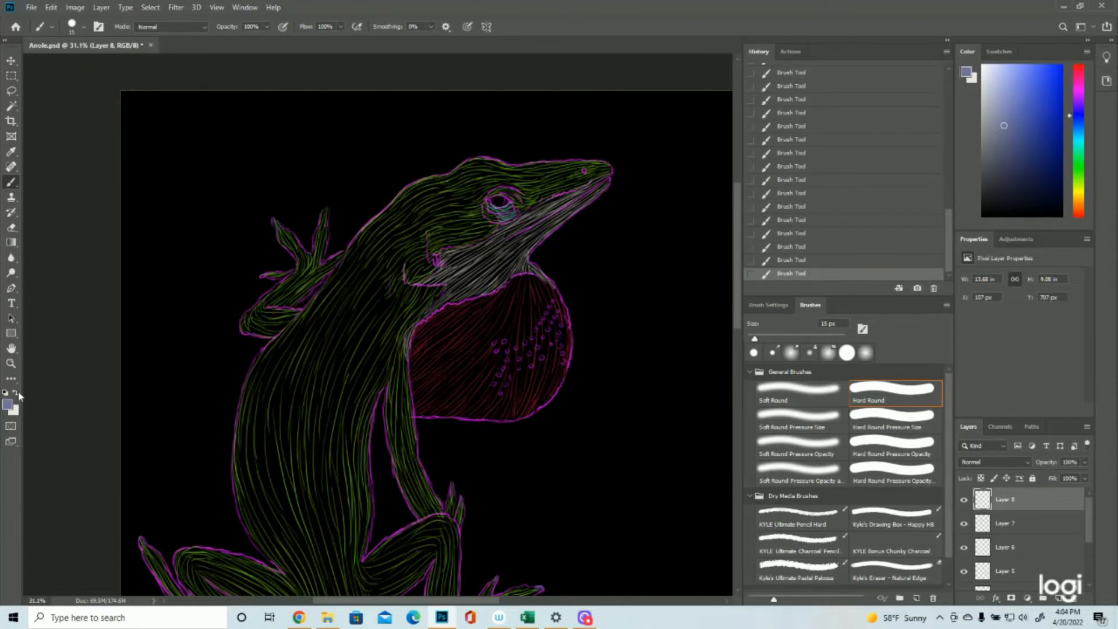
# Hide the purple sketch on Layer 2 and save the file.
pyautogui.click(12, 364)
pyautogui.moveTo(488, 309); pyautogui.dragTo(422, 316)
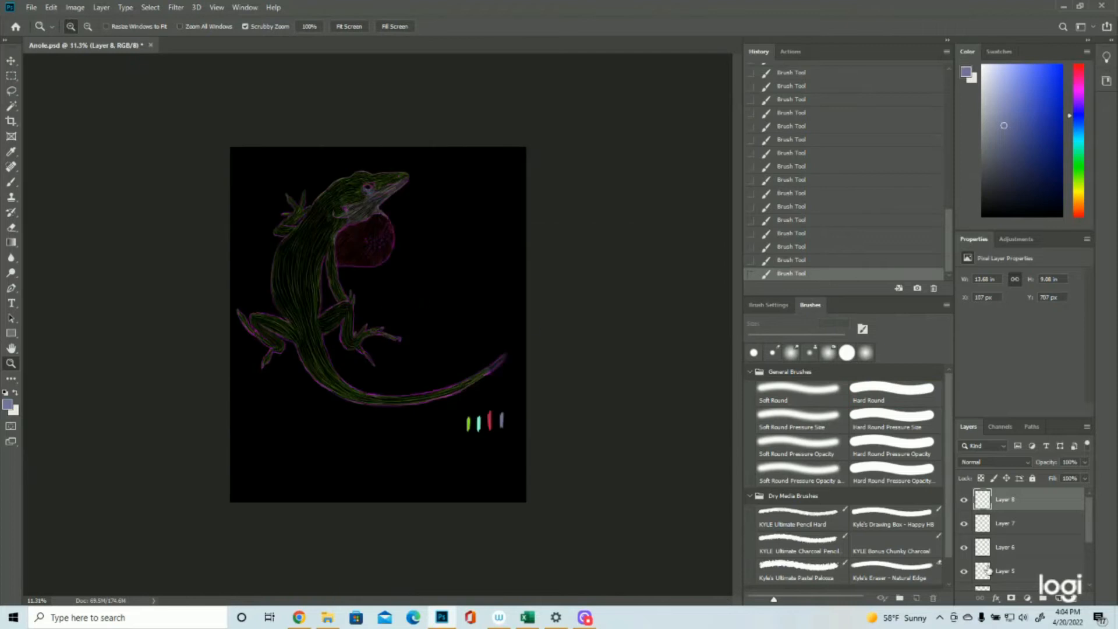
pyautogui.scroll(-4, 986, 571)
pyautogui.click(964, 531)
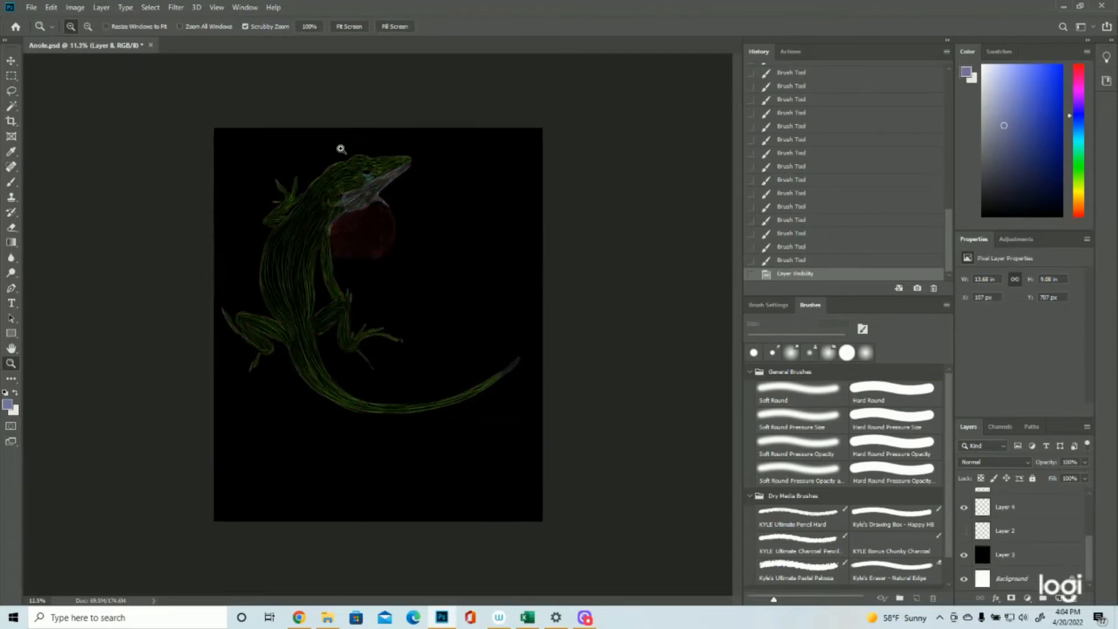
pyautogui.moveTo(342, 149); pyautogui.dragTo(362, 183)
pyautogui.click(31, 7)
pyautogui.click(72, 127)
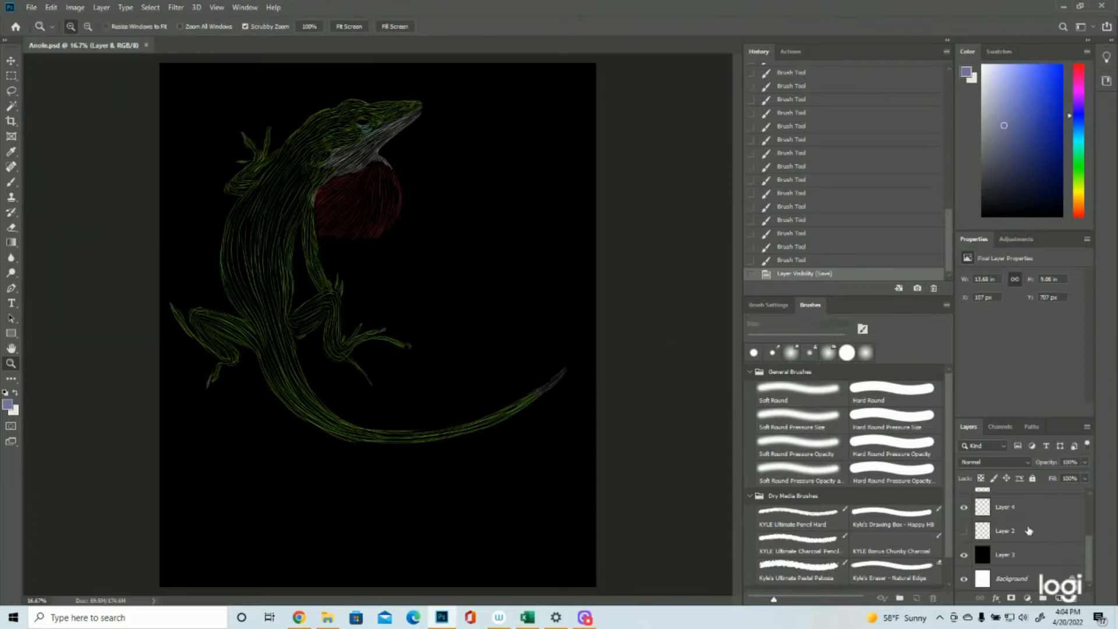
# Add a new layer on top, show Layer 2 again, and set the foreground colour to its green palette swatch, #87e223.
pyautogui.scroll(5, 1029, 532)
pyautogui.click(1060, 599)
pyautogui.scroll(-5, 1056, 552)
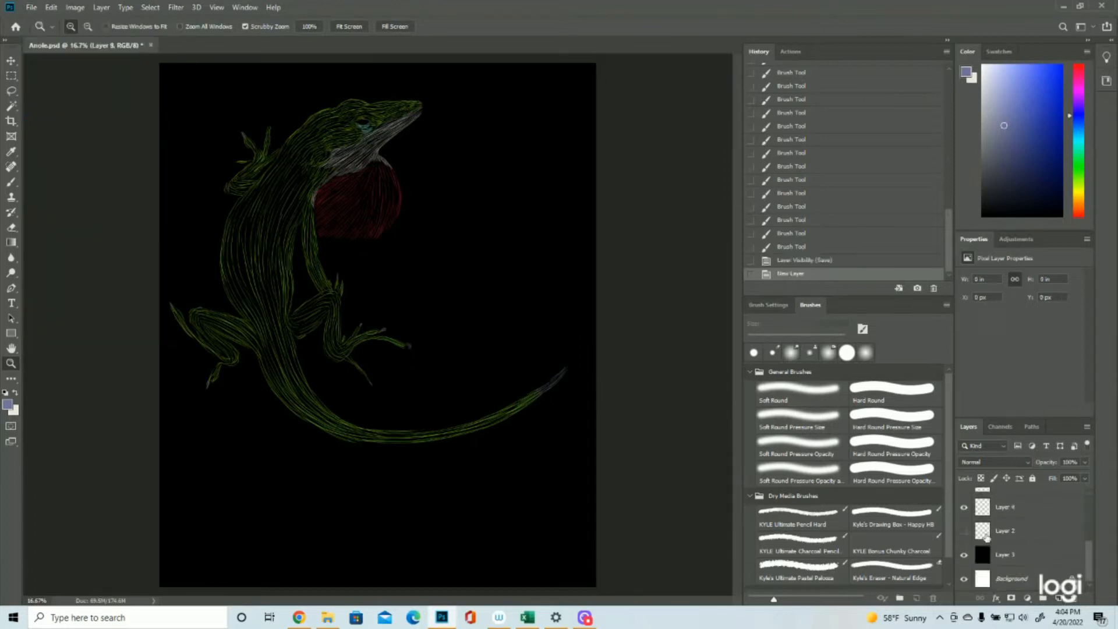
pyautogui.click(964, 531)
pyautogui.click(431, 459)
pyautogui.click(7, 405)
pyautogui.click(575, 460)
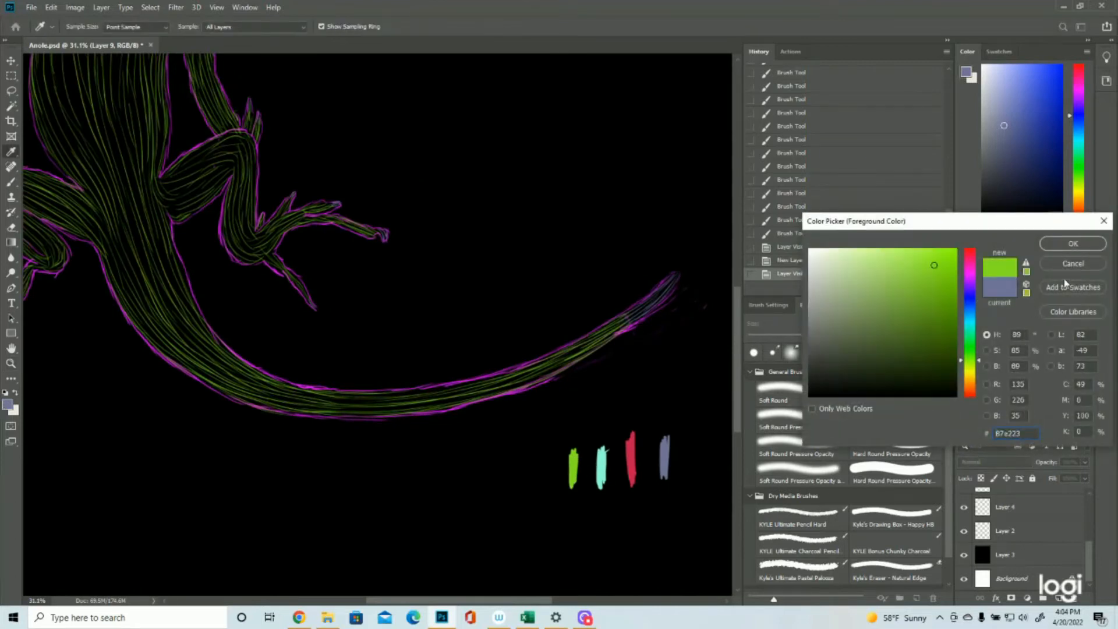
pyautogui.click(1073, 243)
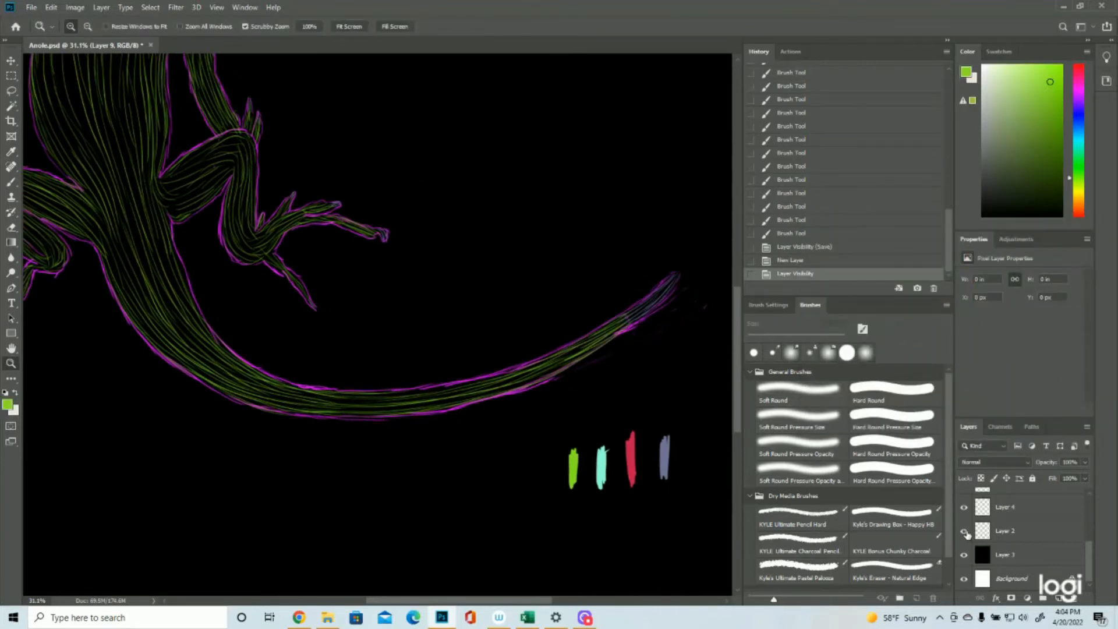
# Hide the sketch on Layer 2 and examine the coloured lines around the head and dewlap.
pyautogui.moveTo(469, 266); pyautogui.dragTo(414, 259)
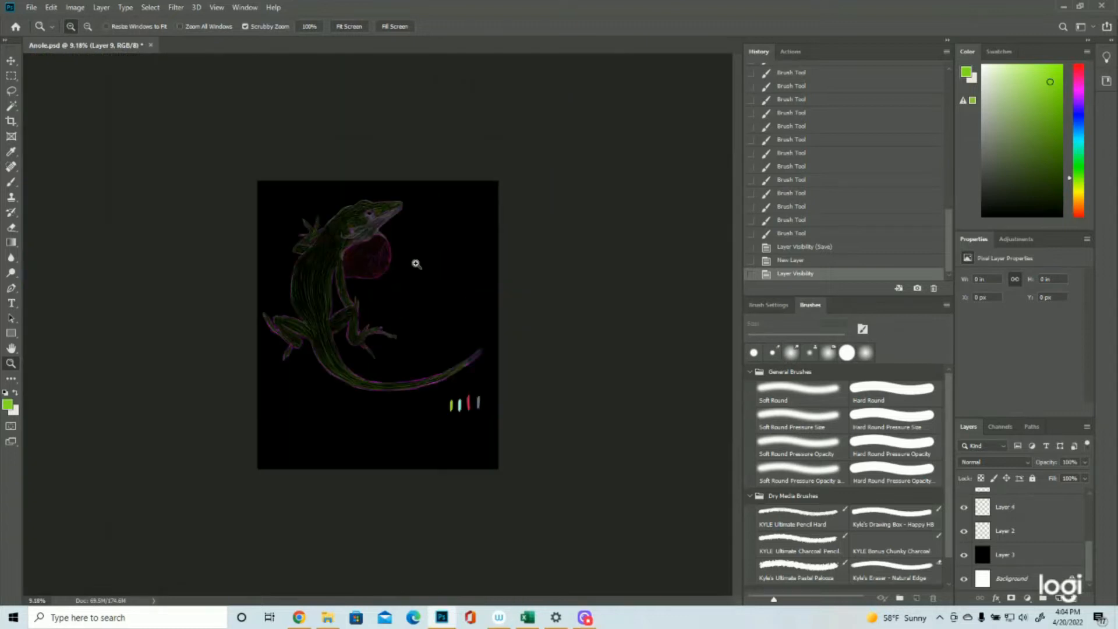
pyautogui.click(964, 531)
pyautogui.moveTo(381, 166); pyautogui.dragTo(463, 170)
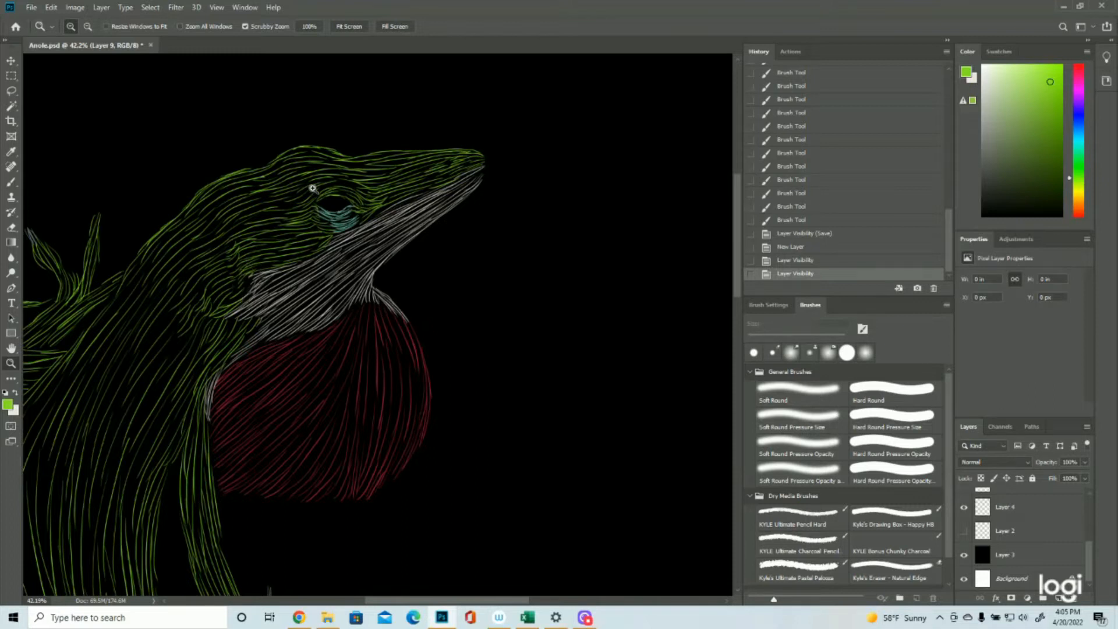
pyautogui.moveTo(454, 274); pyautogui.dragTo(418, 286)
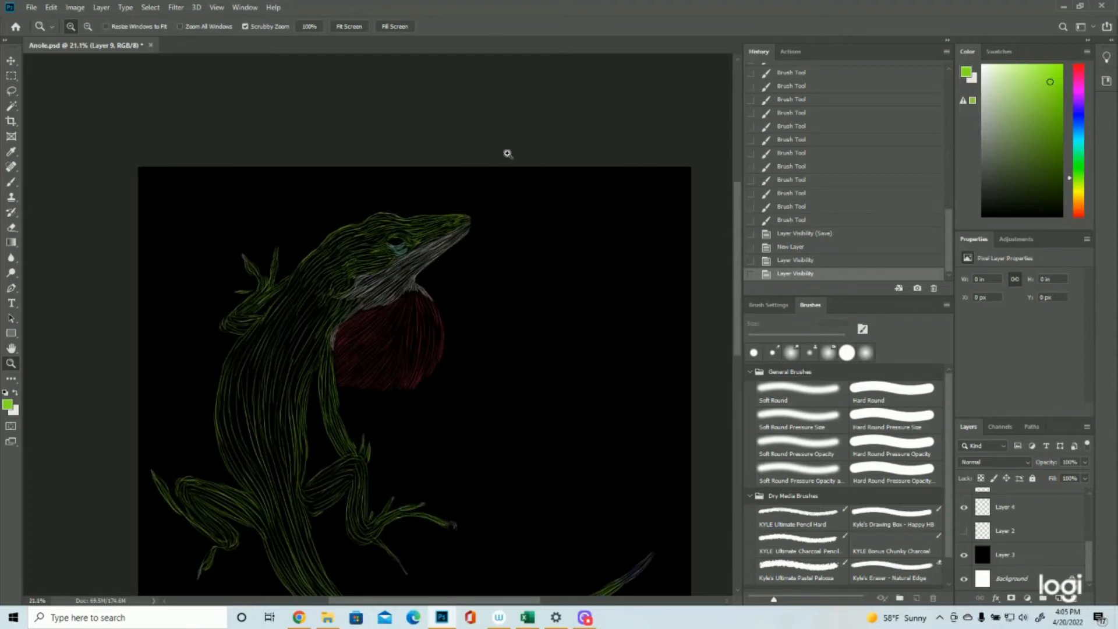
pyautogui.scroll(-1, 527, 170)
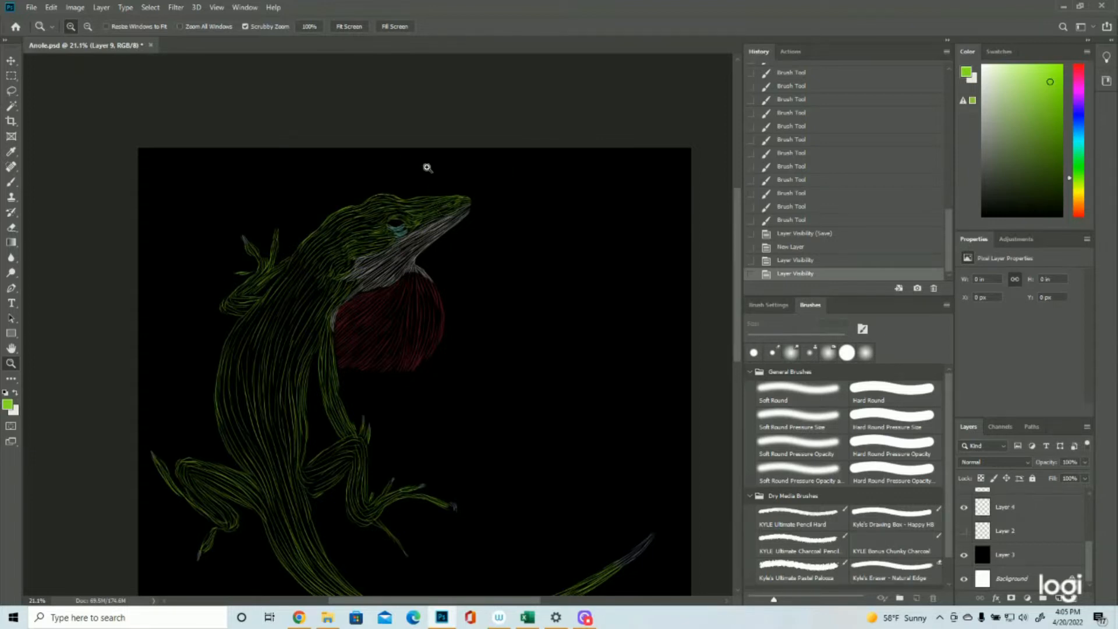
pyautogui.moveTo(406, 159); pyautogui.dragTo(434, 160)
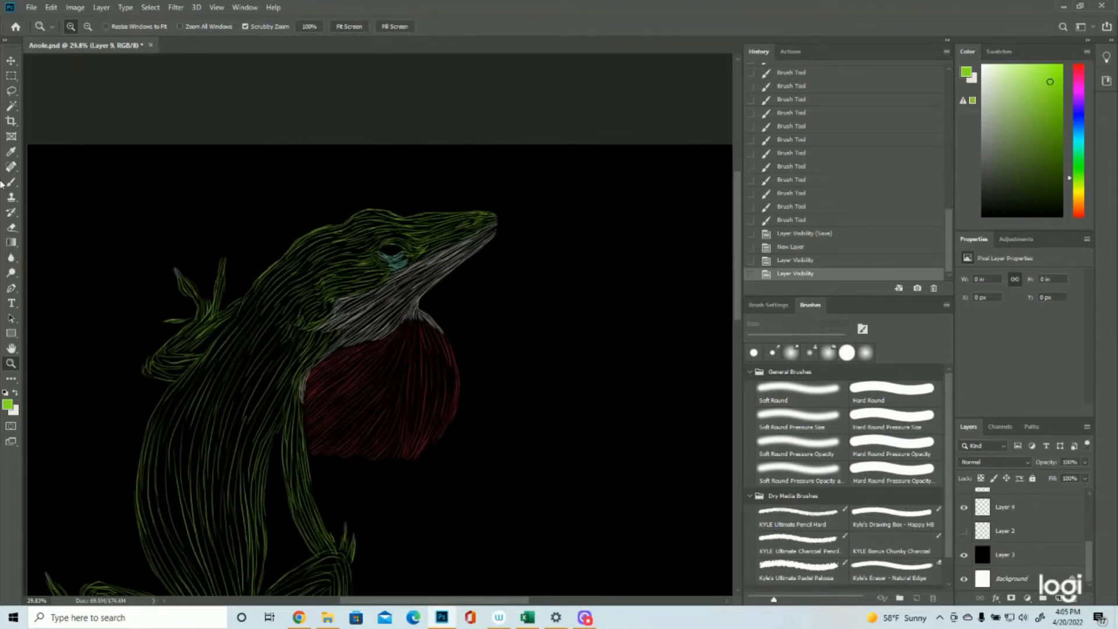
# Brush dense green highlight lines along the top of the snout, from above the eye to the nose.
pyautogui.click(11, 182)
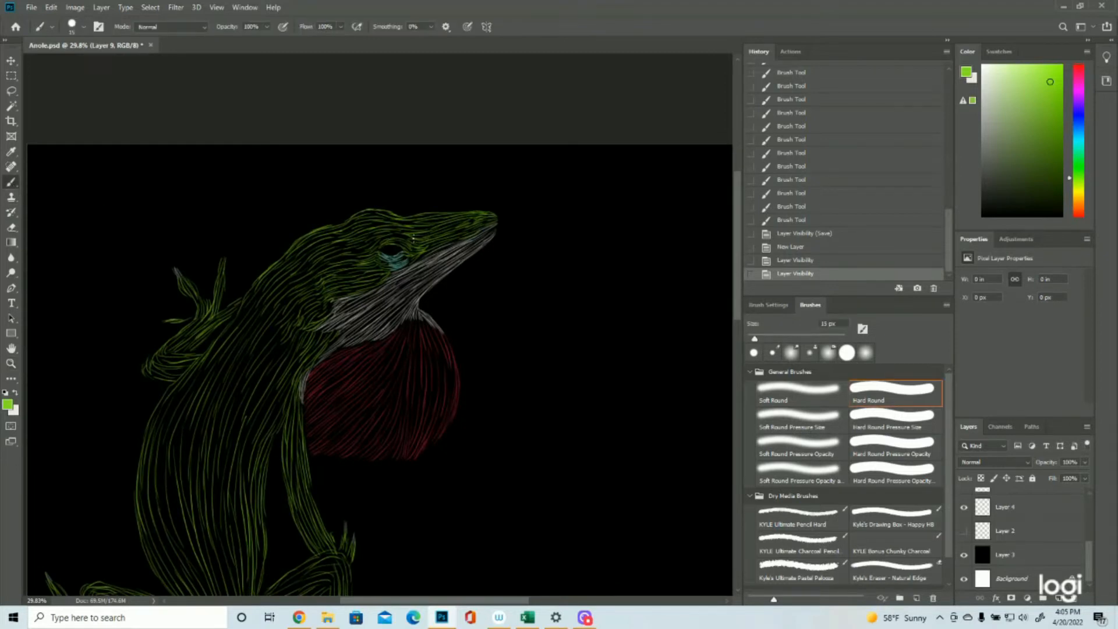
pyautogui.moveTo(385, 233); pyautogui.dragTo(414, 227)
pyautogui.moveTo(384, 230); pyautogui.dragTo(409, 228)
pyautogui.moveTo(492, 215); pyautogui.dragTo(434, 224)
pyautogui.moveTo(457, 218); pyautogui.dragTo(428, 224)
pyautogui.moveTo(458, 219); pyautogui.dragTo(407, 233)
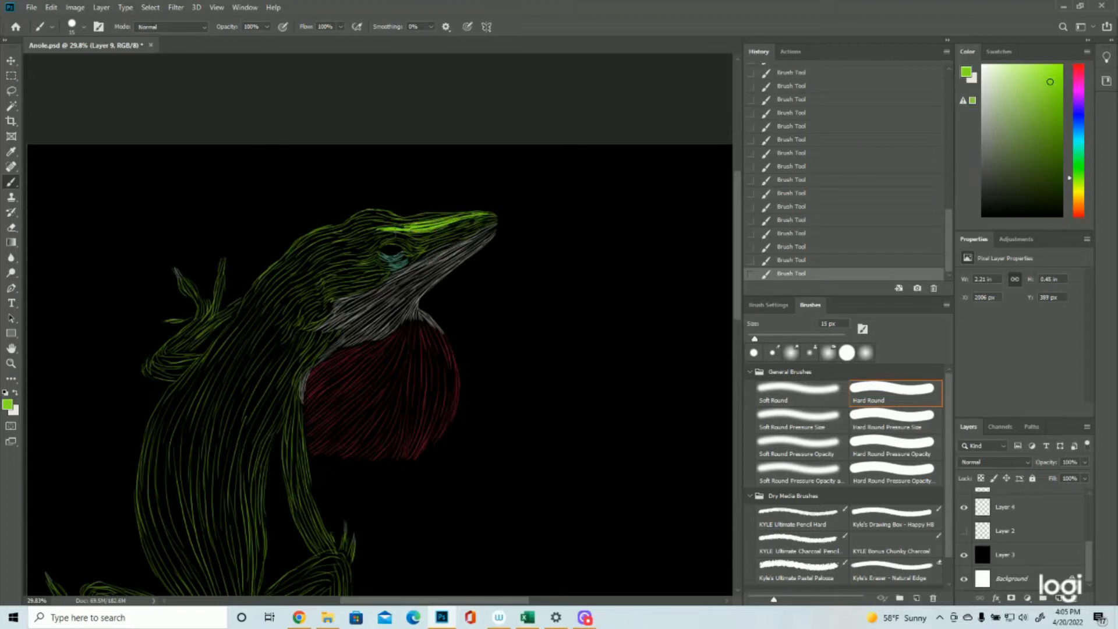
# Thicken the green lines along the back's outer edge, from the neck past the far forelimb.
pyautogui.moveTo(275, 271); pyautogui.dragTo(227, 333)
pyautogui.moveTo(260, 283); pyautogui.dragTo(201, 368)
pyautogui.moveTo(227, 327); pyautogui.dragTo(197, 371)
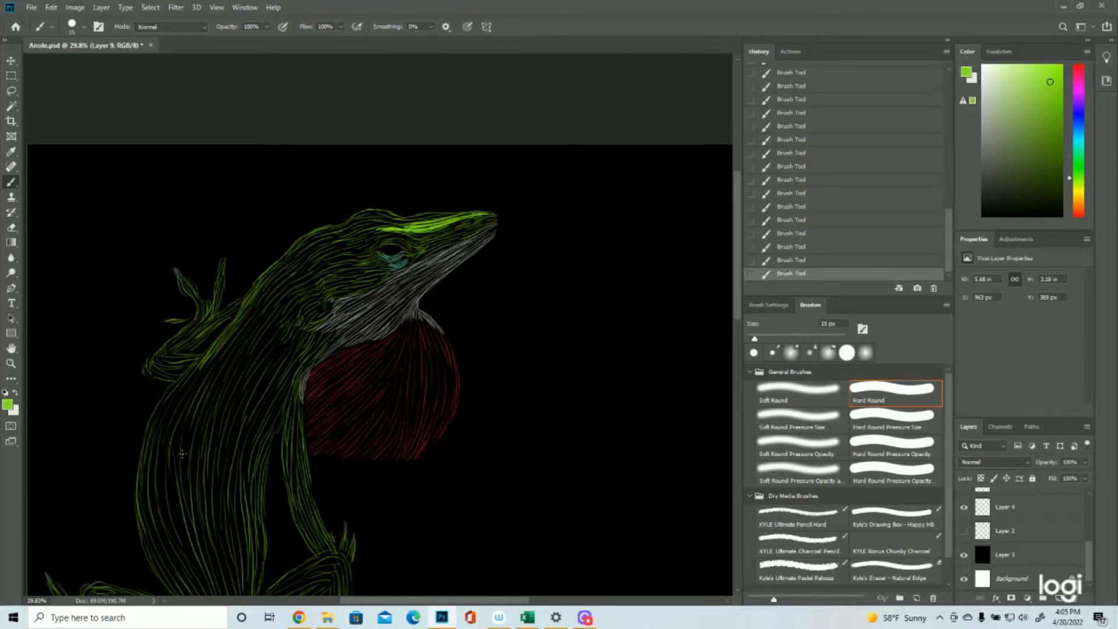
pyautogui.scroll(-2, 182, 453)
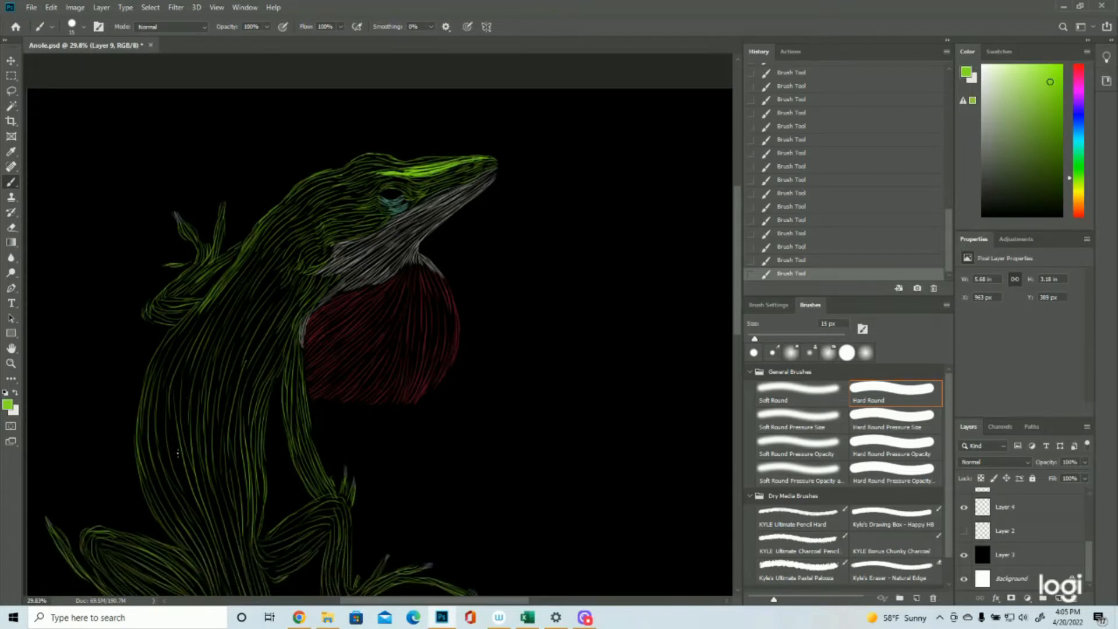
pyautogui.scroll(2, 178, 453)
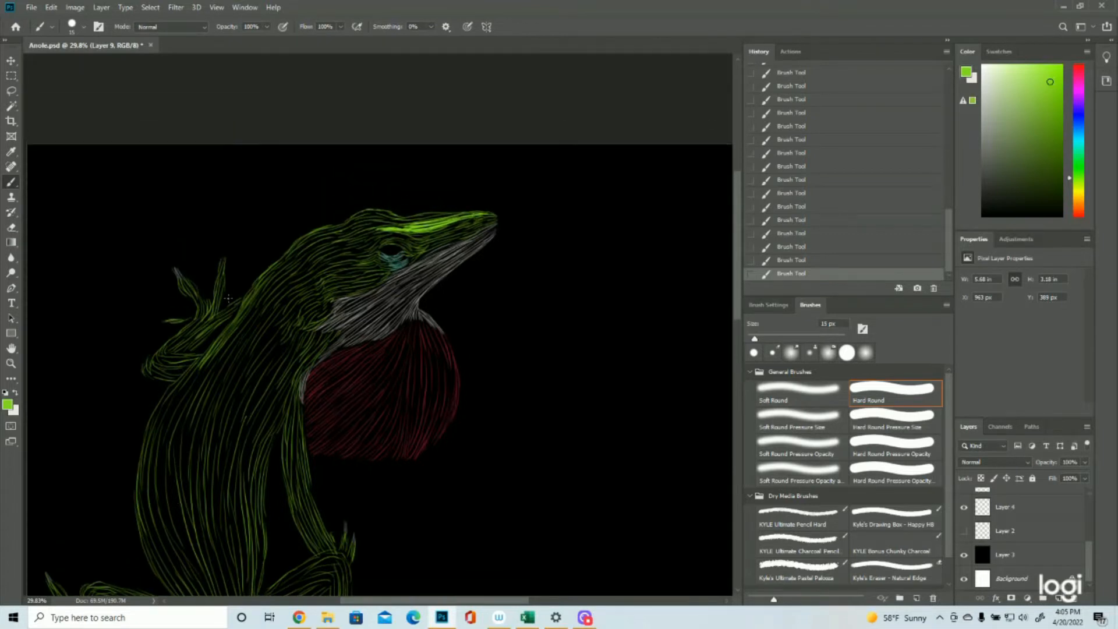
pyautogui.scroll(-2, 221, 320)
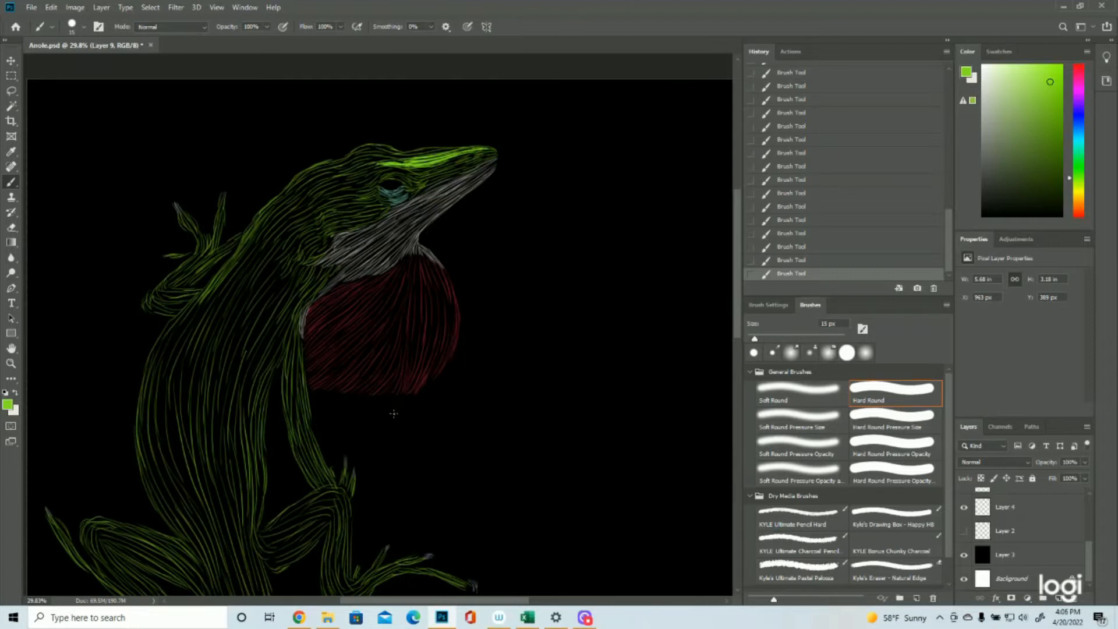
pyautogui.scroll(1, 383, 409)
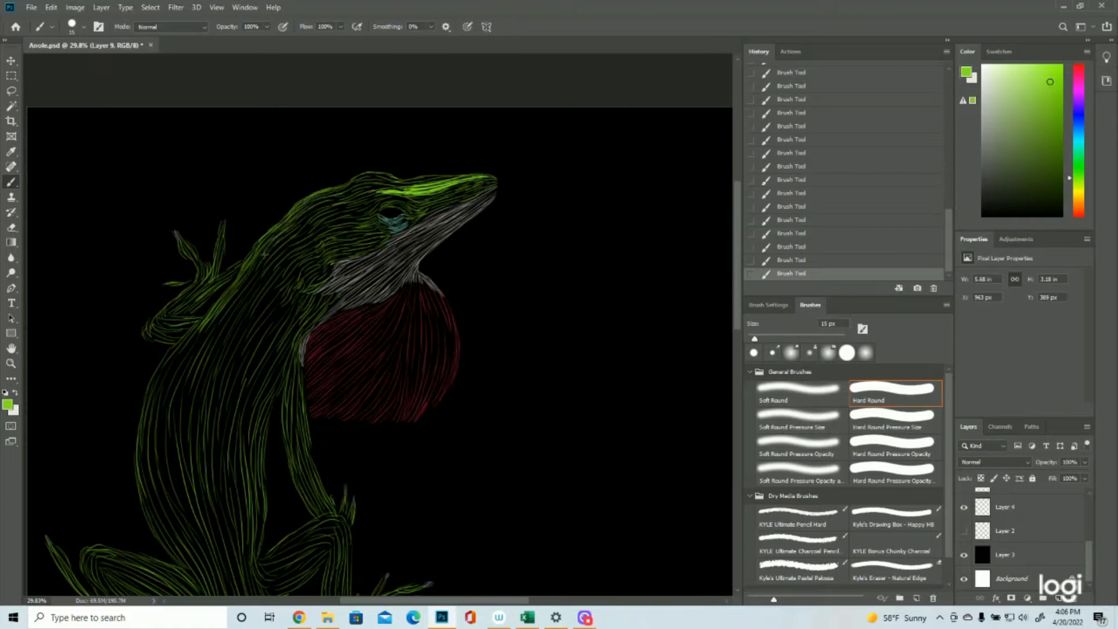
pyautogui.moveTo(261, 265); pyautogui.dragTo(219, 322)
pyautogui.moveTo(190, 369); pyautogui.dragTo(203, 337)
pyautogui.moveTo(172, 391); pyautogui.dragTo(196, 343)
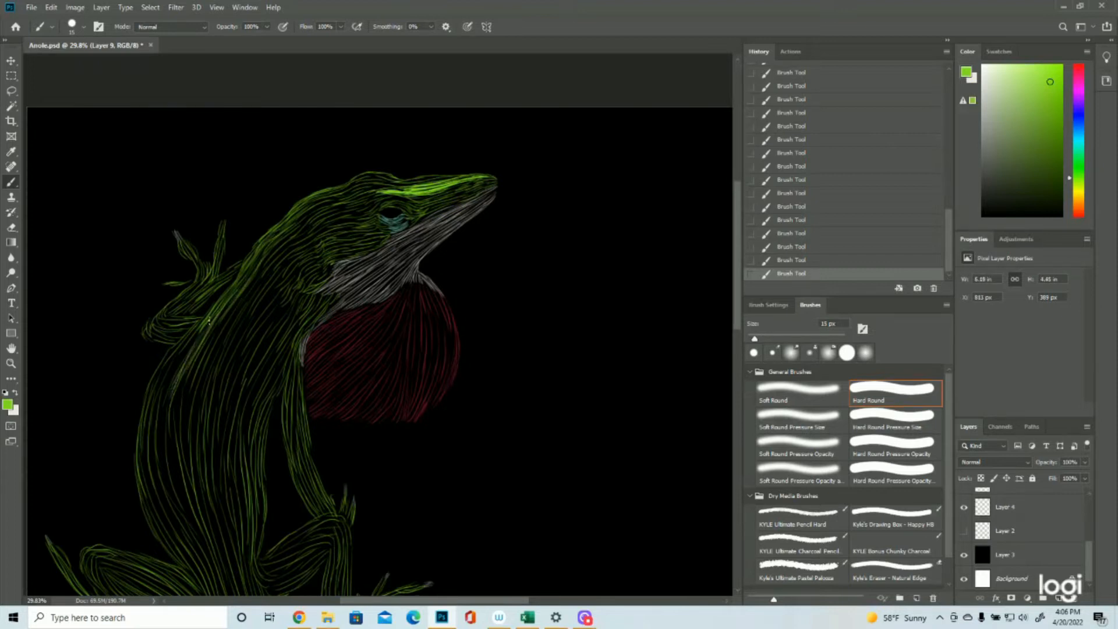
# Show the sketch on Layer 2 and brush short green strokes around the edge of the nostril.
pyautogui.click(964, 531)
pyautogui.click(11, 363)
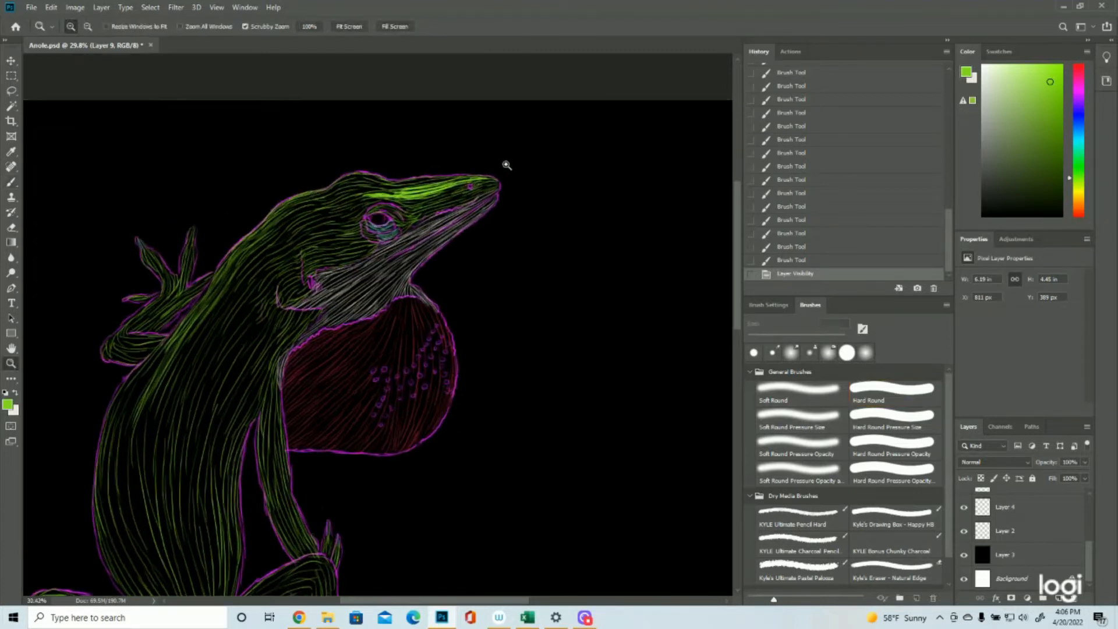
pyautogui.moveTo(504, 165); pyautogui.dragTo(557, 173)
pyautogui.click(12, 184)
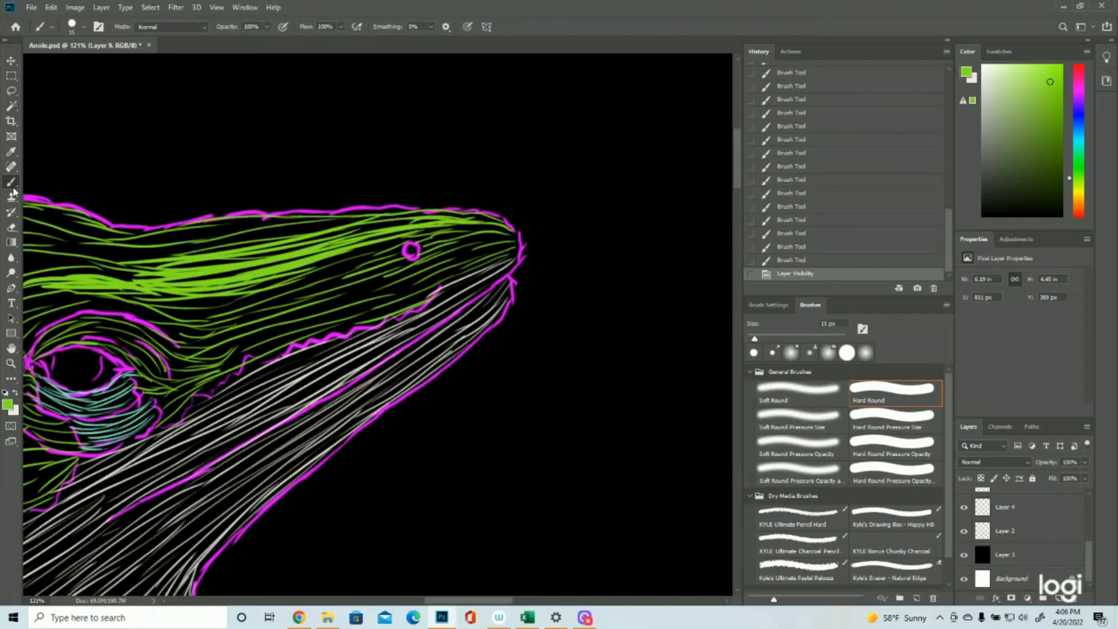
pyautogui.moveTo(429, 239); pyautogui.dragTo(419, 241)
pyautogui.click(427, 242)
pyautogui.click(425, 244)
pyautogui.click(425, 246)
pyautogui.click(424, 248)
pyautogui.click(423, 251)
pyautogui.click(421, 254)
pyautogui.moveTo(422, 237); pyautogui.dragTo(409, 240)
pyautogui.moveTo(412, 237); pyautogui.dragTo(402, 255)
pyautogui.click(409, 240)
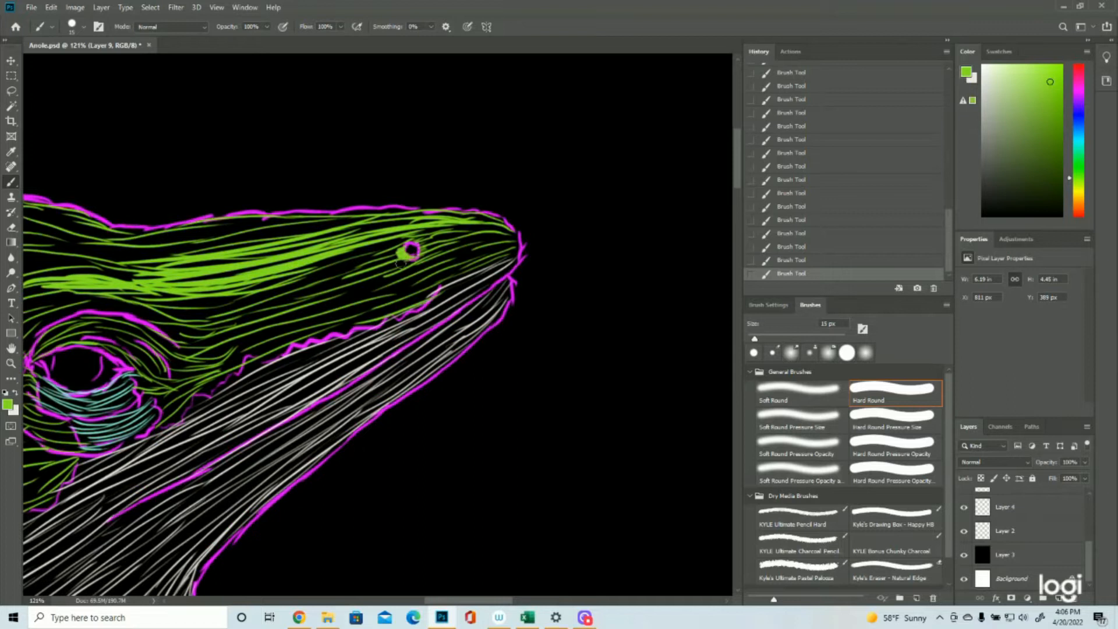
# Fill in green highlights from the nostril back along the snout, and hide the sketch on Layer 2.
pyautogui.moveTo(410, 261)
pyautogui.mouseDown()
pyautogui.moveTo(361, 271)
pyautogui.moveTo(404, 257)
pyautogui.mouseUp()
pyautogui.moveTo(362, 269); pyautogui.dragTo(399, 251)
pyautogui.moveTo(357, 268)
pyautogui.mouseDown()
pyautogui.moveTo(402, 241)
pyautogui.moveTo(286, 273)
pyautogui.mouseUp()
pyautogui.moveTo(382, 249); pyautogui.dragTo(297, 275)
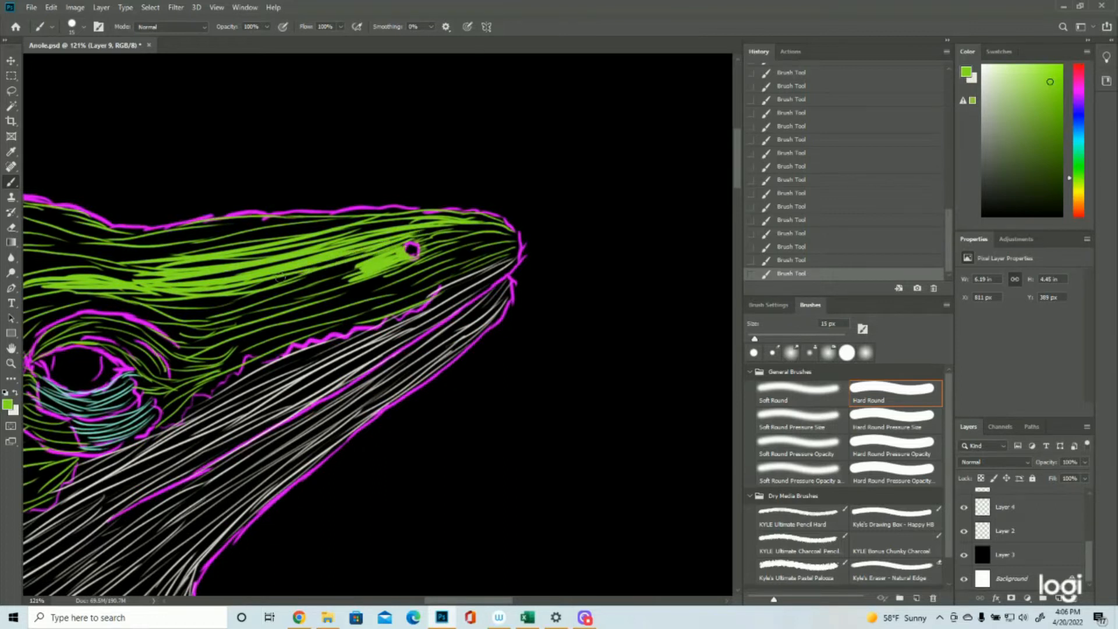
pyautogui.click(964, 531)
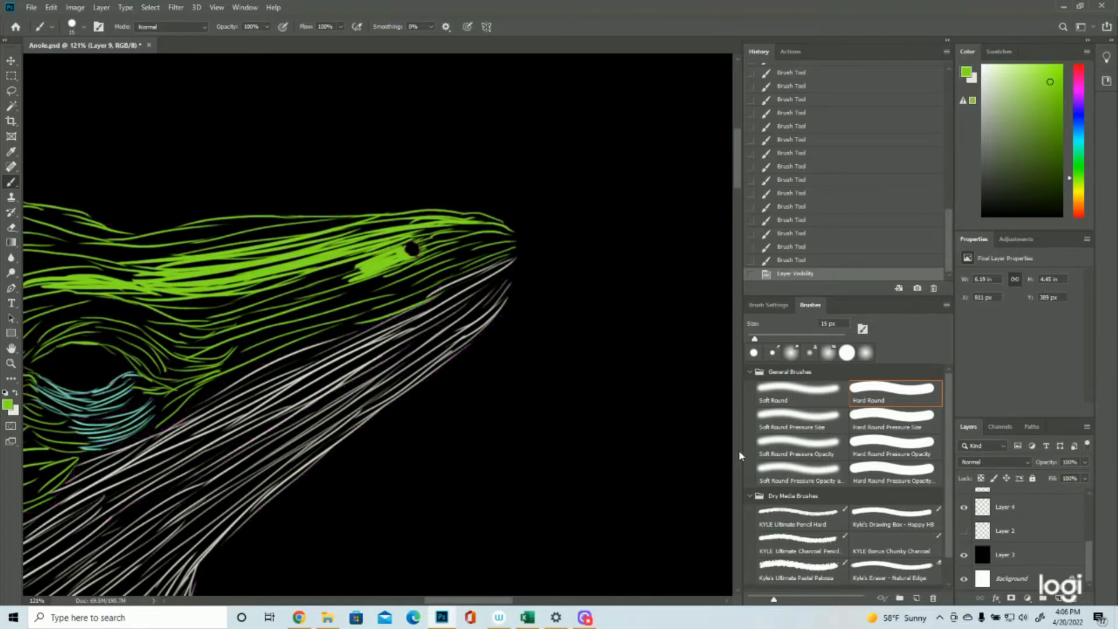
pyautogui.moveTo(413, 251)
pyautogui.mouseDown()
pyautogui.moveTo(400, 241)
pyautogui.moveTo(393, 254)
pyautogui.mouseUp()
# Brush short green strokes at the tip of the snout, in front of the nostril.
pyautogui.click(11, 364)
pyautogui.moveTo(449, 365)
pyautogui.mouseDown()
pyautogui.moveTo(381, 368)
pyautogui.moveTo(400, 365)
pyautogui.mouseUp()
pyautogui.click(11, 181)
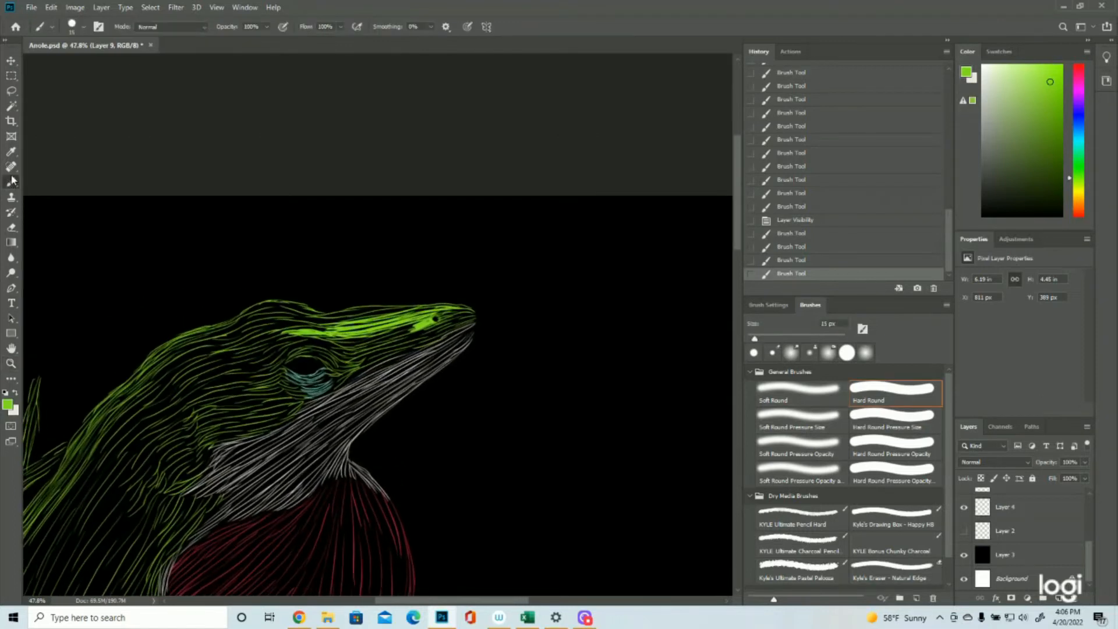
pyautogui.moveTo(475, 320); pyautogui.dragTo(463, 326)
pyautogui.moveTo(476, 320); pyautogui.dragTo(464, 320)
pyautogui.moveTo(476, 316); pyautogui.dragTo(466, 313)
pyautogui.moveTo(476, 311); pyautogui.dragTo(464, 318)
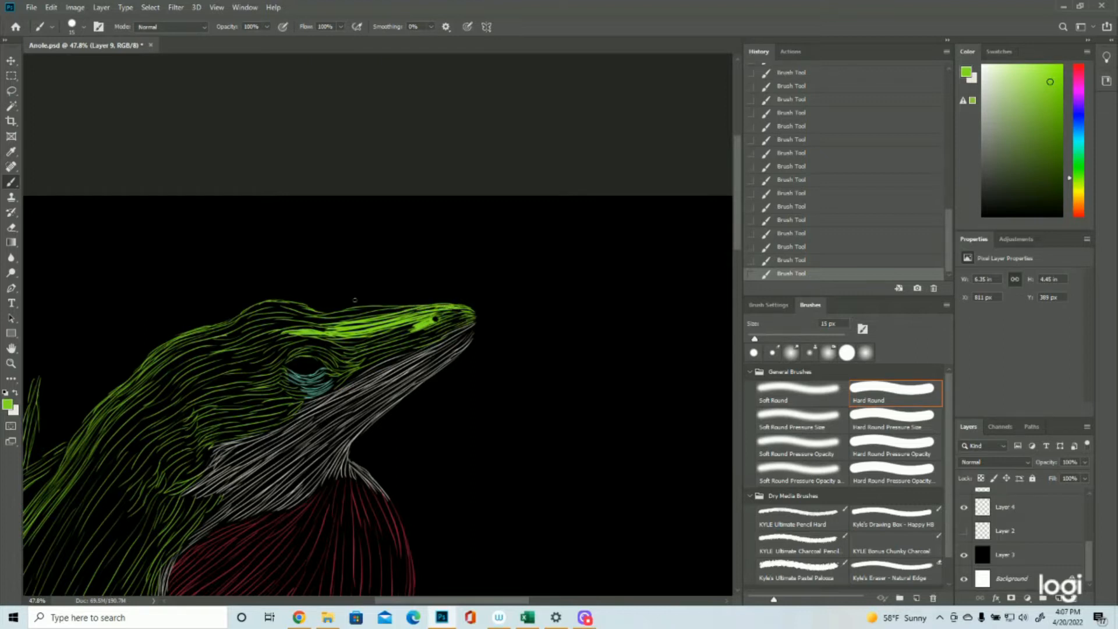
# Brush green highlights along the top of the head from the snout to the neck, and add green strokes around the ear opening.
pyautogui.moveTo(410, 309)
pyautogui.mouseDown()
pyautogui.moveTo(328, 317)
pyautogui.moveTo(288, 303)
pyautogui.moveTo(302, 308)
pyautogui.moveTo(223, 324)
pyautogui.moveTo(215, 332)
pyautogui.moveTo(227, 341)
pyautogui.mouseUp()
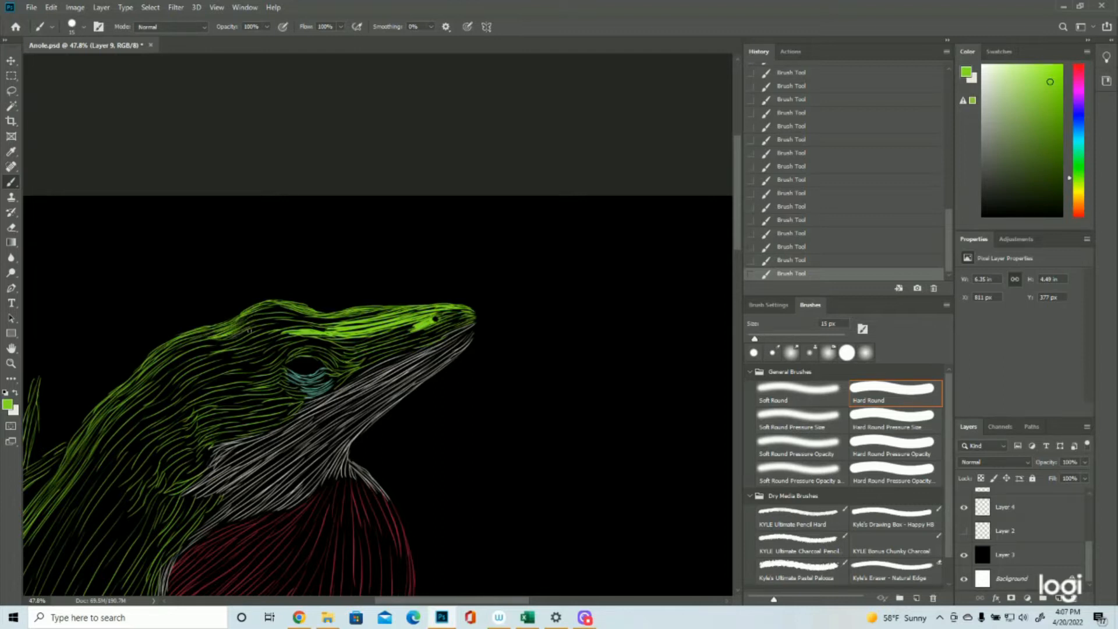
pyautogui.moveTo(195, 409)
pyautogui.mouseDown()
pyautogui.moveTo(178, 425)
pyautogui.moveTo(194, 409)
pyautogui.moveTo(177, 427)
pyautogui.moveTo(197, 416)
pyautogui.moveTo(191, 453)
pyautogui.mouseUp()
pyautogui.moveTo(164, 484)
pyautogui.mouseDown()
pyautogui.moveTo(157, 493)
pyautogui.moveTo(156, 456)
pyautogui.mouseUp()
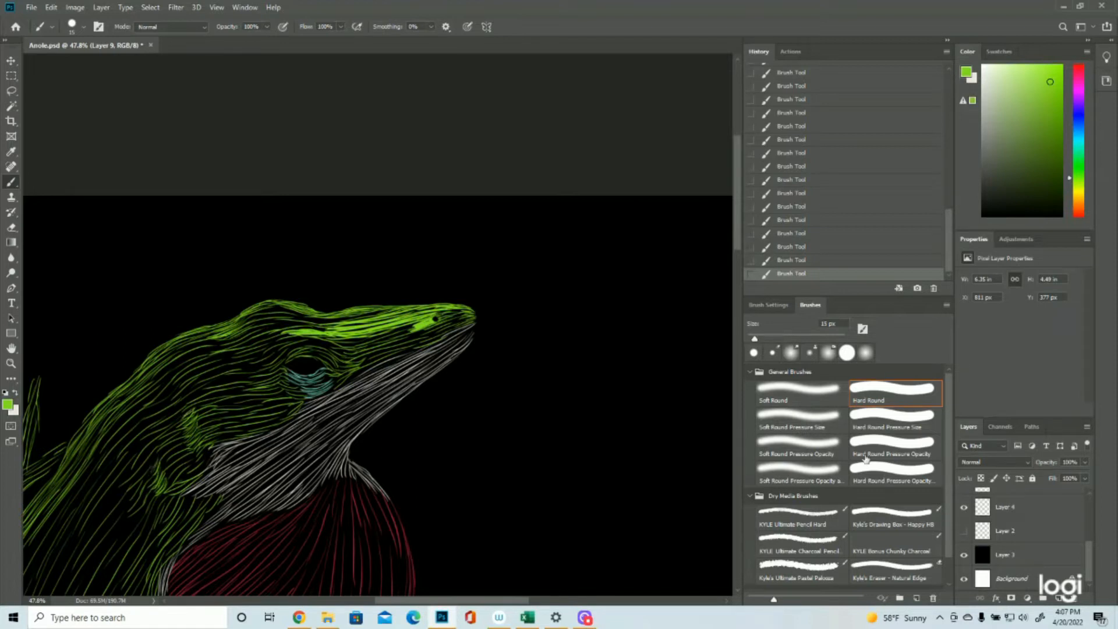
# Show the sketch on Layer 2 just while brushing short green strokes along the edge of the ear opening behind the jaw.
pyautogui.click(964, 531)
pyautogui.scroll(-2, 571, 454)
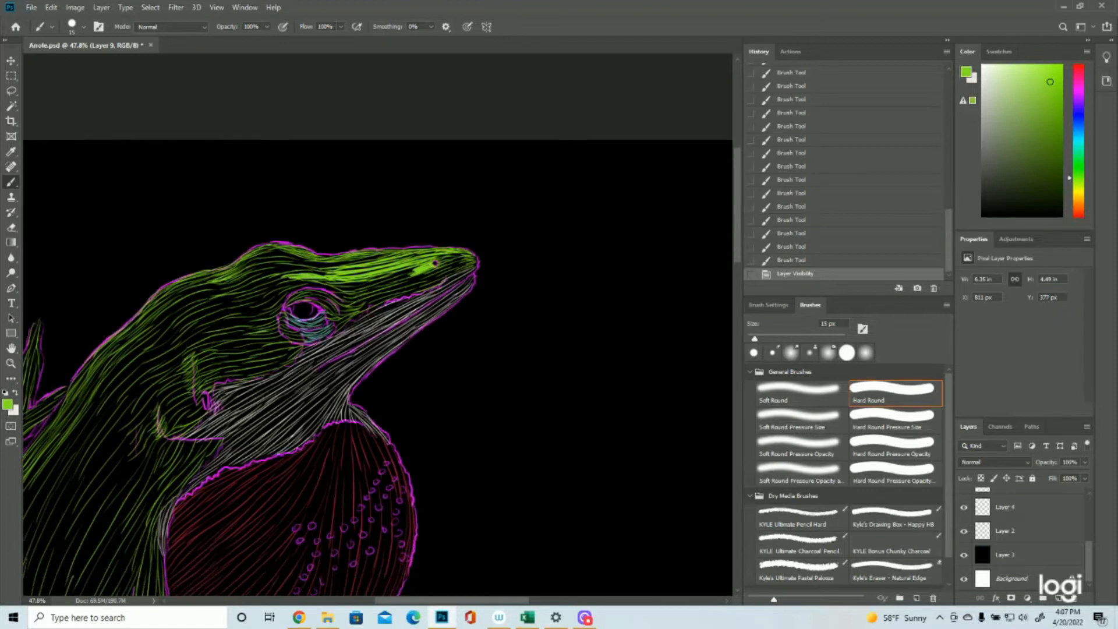
pyautogui.moveTo(216, 397); pyautogui.dragTo(211, 395)
pyautogui.moveTo(217, 406); pyautogui.dragTo(214, 398)
pyautogui.moveTo(218, 408); pyautogui.dragTo(213, 404)
pyautogui.moveTo(216, 411); pyautogui.dragTo(206, 409)
pyautogui.moveTo(208, 413); pyautogui.dragTo(204, 407)
pyautogui.moveTo(204, 411); pyautogui.dragTo(202, 405)
pyautogui.moveTo(200, 408); pyautogui.dragTo(203, 401)
pyautogui.moveTo(198, 405); pyautogui.dragTo(202, 399)
pyautogui.moveTo(198, 401); pyautogui.dragTo(199, 397)
pyautogui.moveTo(190, 404); pyautogui.dragTo(198, 391)
pyautogui.moveTo(208, 421); pyautogui.dragTo(189, 411)
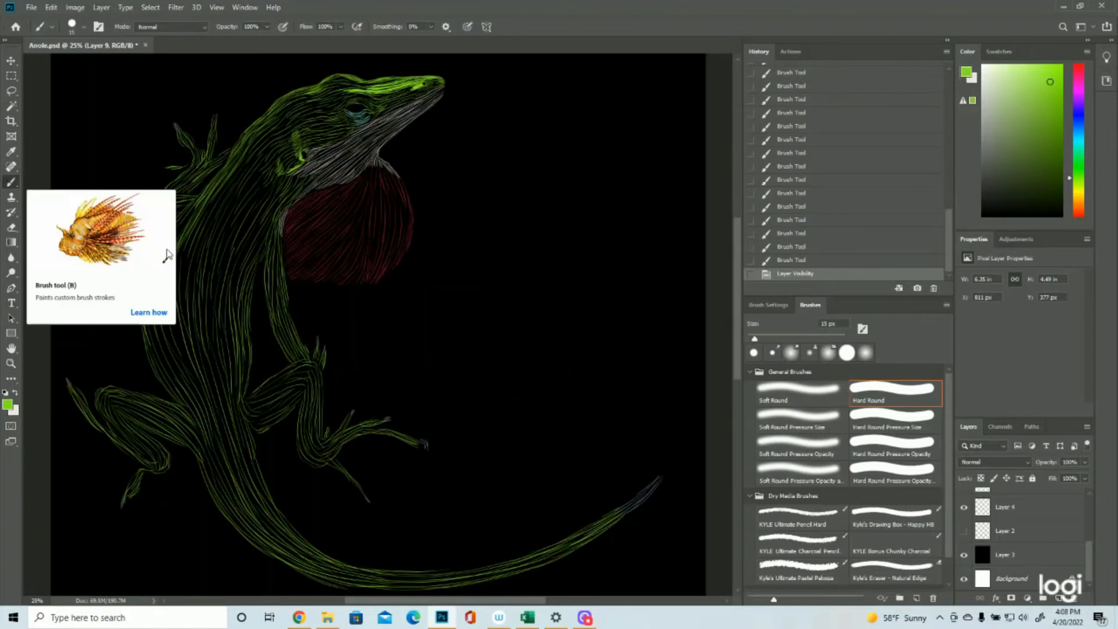
# Brush green strokes down the back's outer edge, from just below the far forelimb to the far hind leg.
pyautogui.moveTo(199, 202); pyautogui.dragTo(181, 229)
pyautogui.moveTo(184, 225); pyautogui.dragTo(170, 261)
pyautogui.moveTo(169, 260); pyautogui.dragTo(162, 287)
pyautogui.moveTo(182, 224)
pyautogui.mouseDown()
pyautogui.moveTo(168, 261)
pyautogui.moveTo(174, 235)
pyautogui.moveTo(158, 255)
pyautogui.moveTo(178, 215)
pyautogui.moveTo(157, 251)
pyautogui.mouseUp()
pyautogui.moveTo(166, 233); pyautogui.dragTo(155, 279)
pyautogui.moveTo(165, 248); pyautogui.dragTo(157, 320)
pyautogui.moveTo(156, 275); pyautogui.dragTo(169, 362)
pyautogui.moveTo(161, 250)
pyautogui.mouseDown()
pyautogui.moveTo(152, 329)
pyautogui.moveTo(168, 371)
pyautogui.mouseUp()
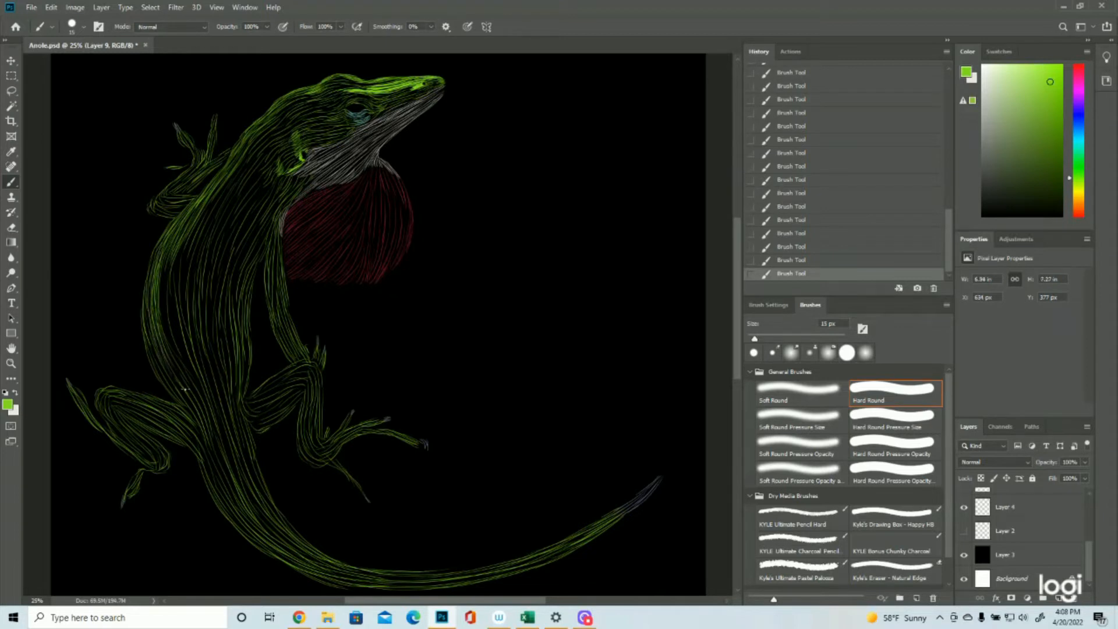
pyautogui.moveTo(152, 334); pyautogui.dragTo(178, 391)
pyautogui.moveTo(154, 249)
pyautogui.mouseDown()
pyautogui.moveTo(164, 379)
pyautogui.moveTo(148, 346)
pyautogui.moveTo(179, 404)
pyautogui.moveTo(150, 360)
pyautogui.moveTo(150, 347)
pyautogui.moveTo(198, 433)
pyautogui.mouseUp()
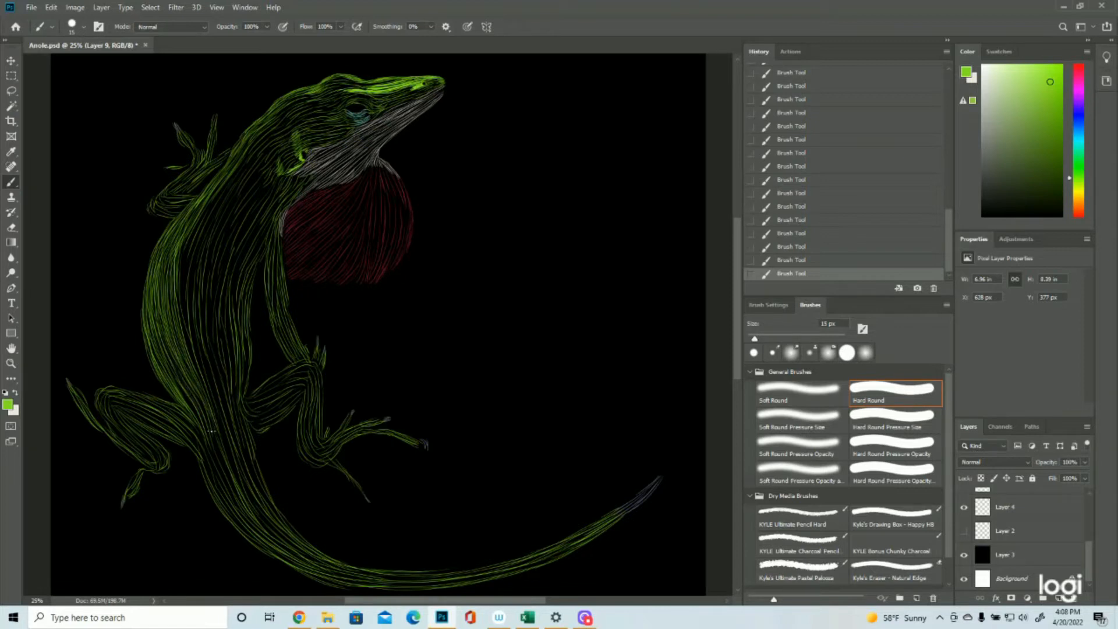
# Thicken the green lines past the far hind leg and along the outer edge of the tail base.
pyautogui.moveTo(167, 366); pyautogui.dragTo(208, 438)
pyautogui.moveTo(209, 447); pyautogui.dragTo(240, 511)
pyautogui.moveTo(206, 444); pyautogui.dragTo(230, 509)
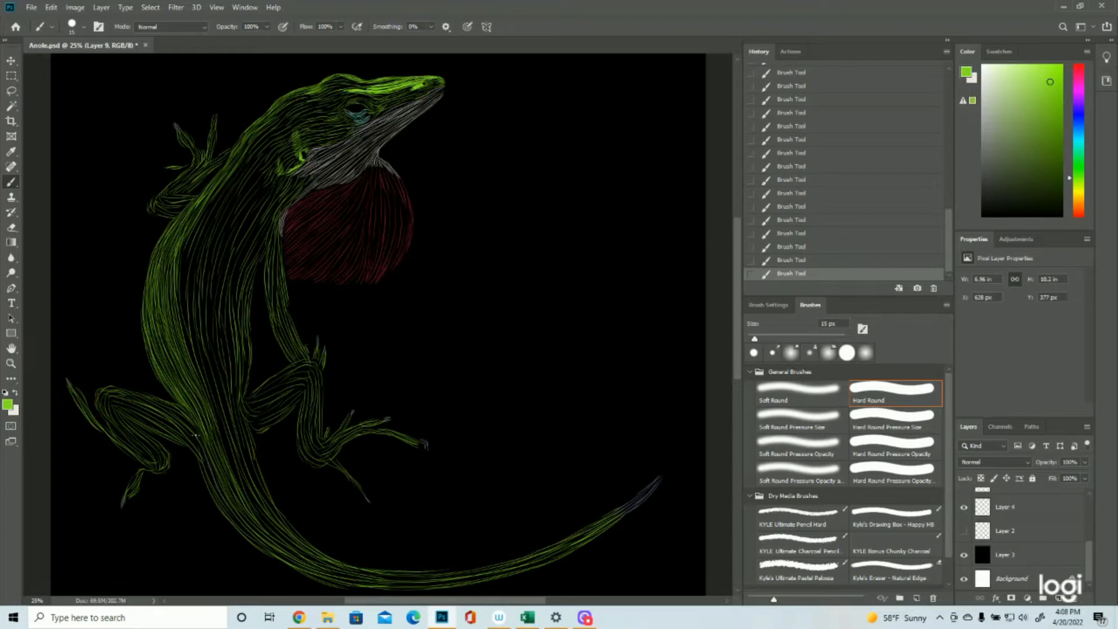
pyautogui.moveTo(205, 462); pyautogui.dragTo(259, 545)
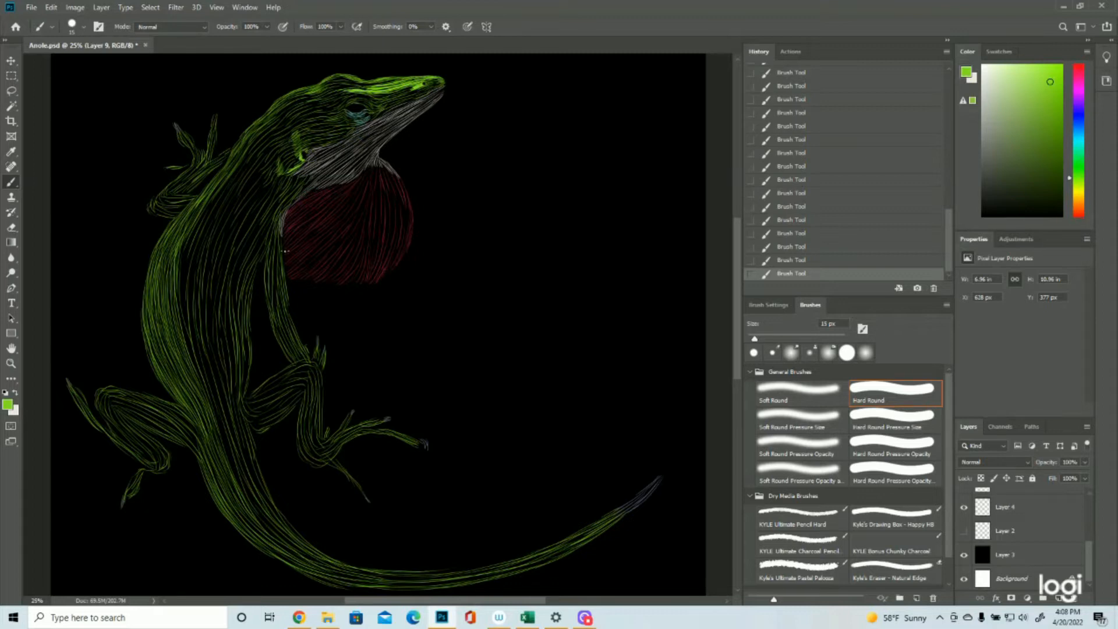
# Brush green highlights down the near forelimb and over its toes, saving the document along the way.
pyautogui.moveTo(280, 239); pyautogui.dragTo(283, 258)
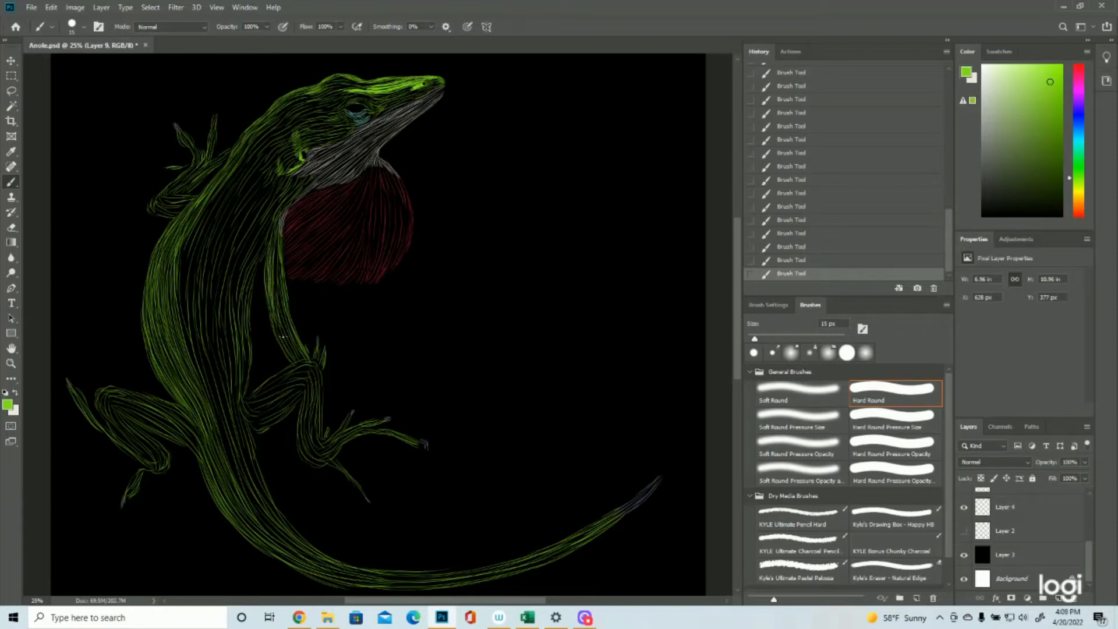
pyautogui.hotkey('ctrl', 's')
pyautogui.moveTo(324, 353); pyautogui.dragTo(322, 373)
pyautogui.moveTo(324, 354); pyautogui.dragTo(322, 367)
pyautogui.moveTo(323, 354); pyautogui.dragTo(319, 364)
pyautogui.moveTo(317, 350); pyautogui.dragTo(319, 364)
pyautogui.moveTo(315, 349); pyautogui.dragTo(311, 360)
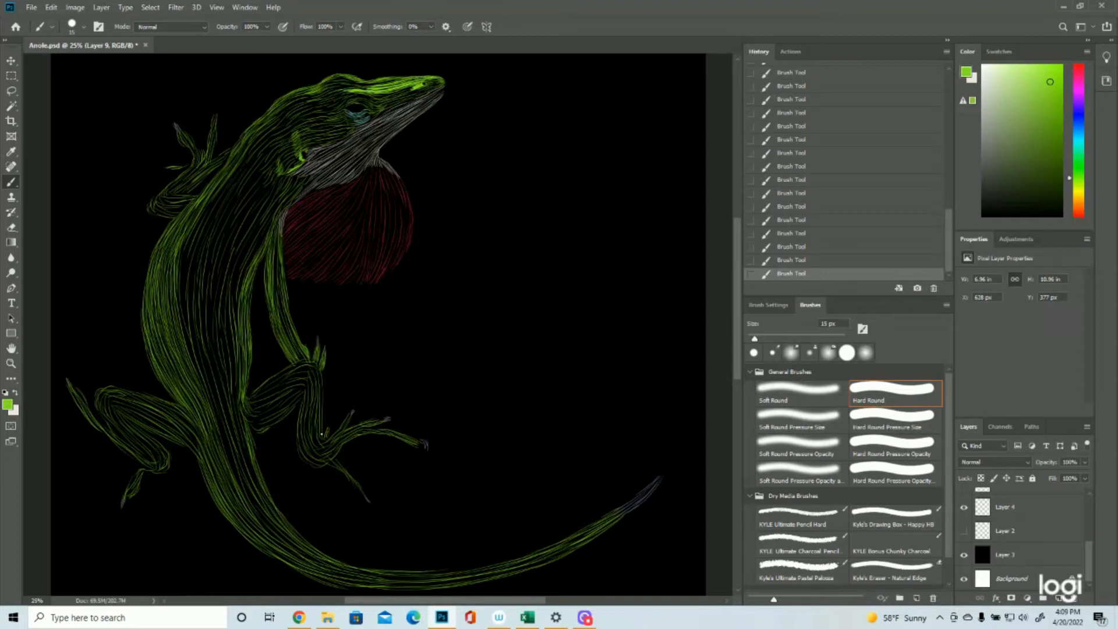
# Brush bright green strokes from the throat past the near shoulder and down the belly side to mid-trunk.
pyautogui.scroll(3, 354, 299)
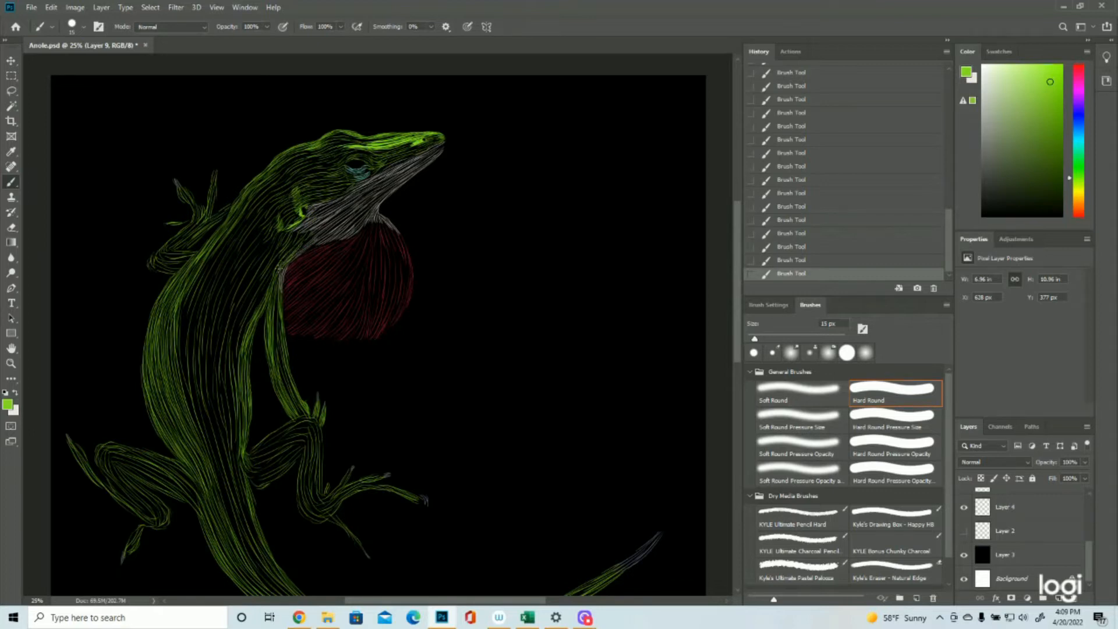
pyautogui.moveTo(312, 236)
pyautogui.mouseDown()
pyautogui.moveTo(281, 256)
pyautogui.moveTo(250, 318)
pyautogui.mouseUp()
pyautogui.moveTo(276, 269)
pyautogui.mouseDown()
pyautogui.moveTo(245, 334)
pyautogui.moveTo(243, 324)
pyautogui.mouseUp()
pyautogui.moveTo(255, 286)
pyautogui.mouseDown()
pyautogui.moveTo(246, 326)
pyautogui.moveTo(263, 277)
pyautogui.moveTo(235, 342)
pyautogui.mouseUp()
pyautogui.moveTo(256, 280); pyautogui.dragTo(231, 368)
pyautogui.moveTo(244, 321)
pyautogui.mouseDown()
pyautogui.moveTo(234, 388)
pyautogui.moveTo(238, 346)
pyautogui.mouseUp()
pyautogui.moveTo(257, 281); pyautogui.dragTo(230, 371)
pyautogui.moveTo(243, 302); pyautogui.dragTo(231, 336)
# Extend and widen the green belly-side highlight down the lower flank to the near hind leg.
pyautogui.moveTo(232, 358); pyautogui.dragTo(227, 392)
pyautogui.moveTo(234, 307); pyautogui.dragTo(222, 407)
pyautogui.moveTo(235, 360); pyautogui.dragTo(226, 428)
pyautogui.moveTo(236, 390)
pyautogui.mouseDown()
pyautogui.moveTo(233, 459)
pyautogui.moveTo(234, 441)
pyautogui.mouseUp()
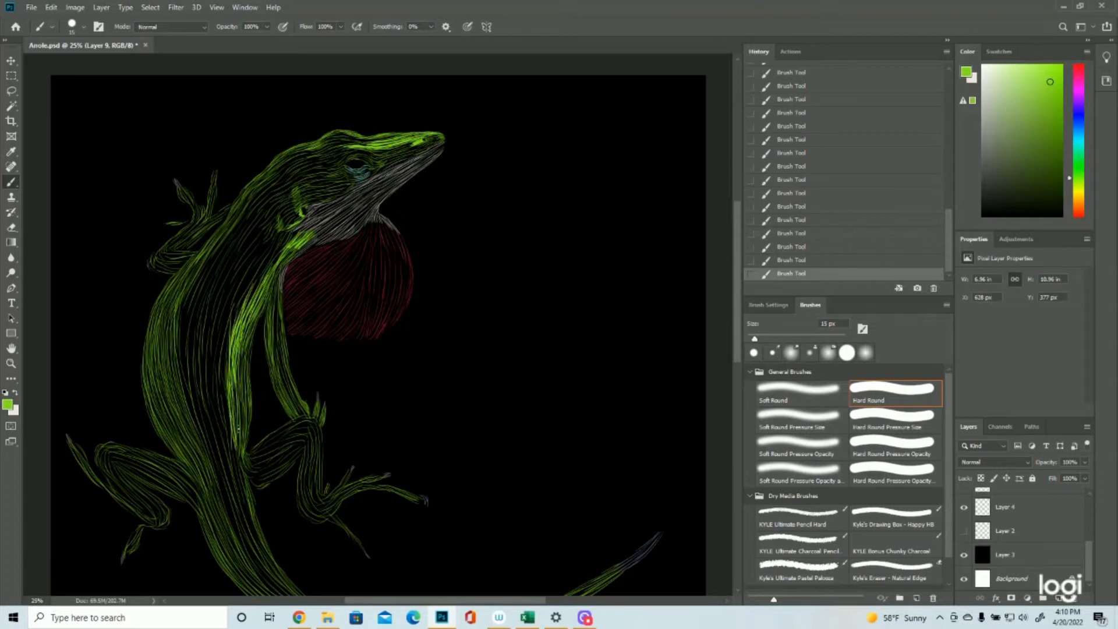
pyautogui.moveTo(233, 387); pyautogui.dragTo(238, 426)
pyautogui.moveTo(246, 296); pyautogui.dragTo(225, 377)
pyautogui.moveTo(240, 299); pyautogui.dragTo(222, 377)
pyautogui.moveTo(232, 320); pyautogui.dragTo(221, 399)
pyautogui.moveTo(228, 355); pyautogui.dragTo(227, 467)
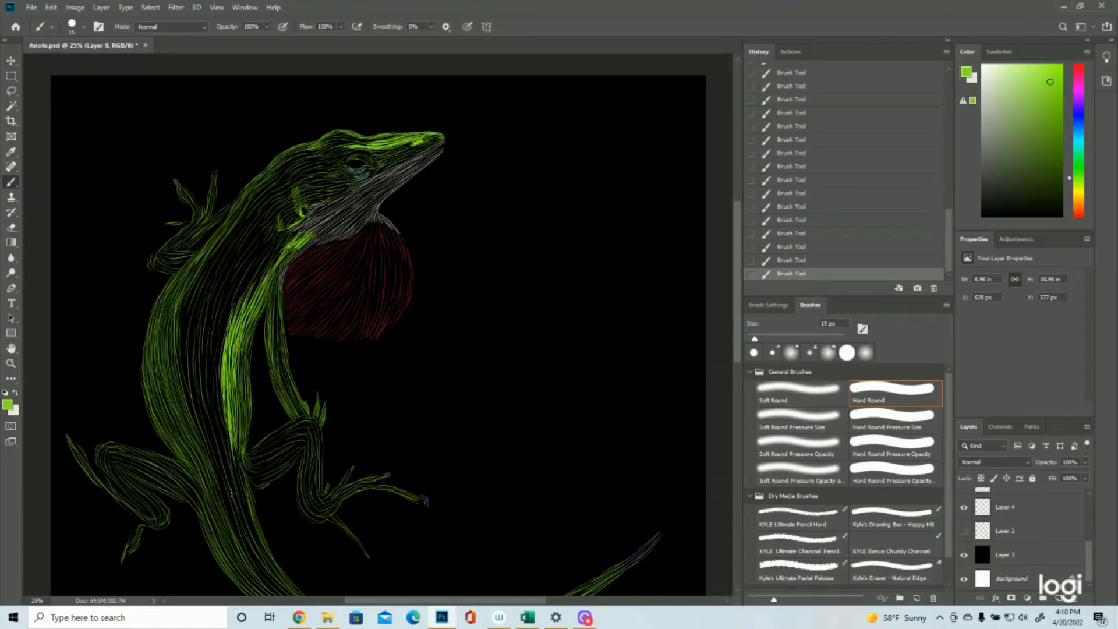
# Fill the near shoulder with dense green strokes running from below the ear to the upper flank.
pyautogui.scroll(-2, 231, 493)
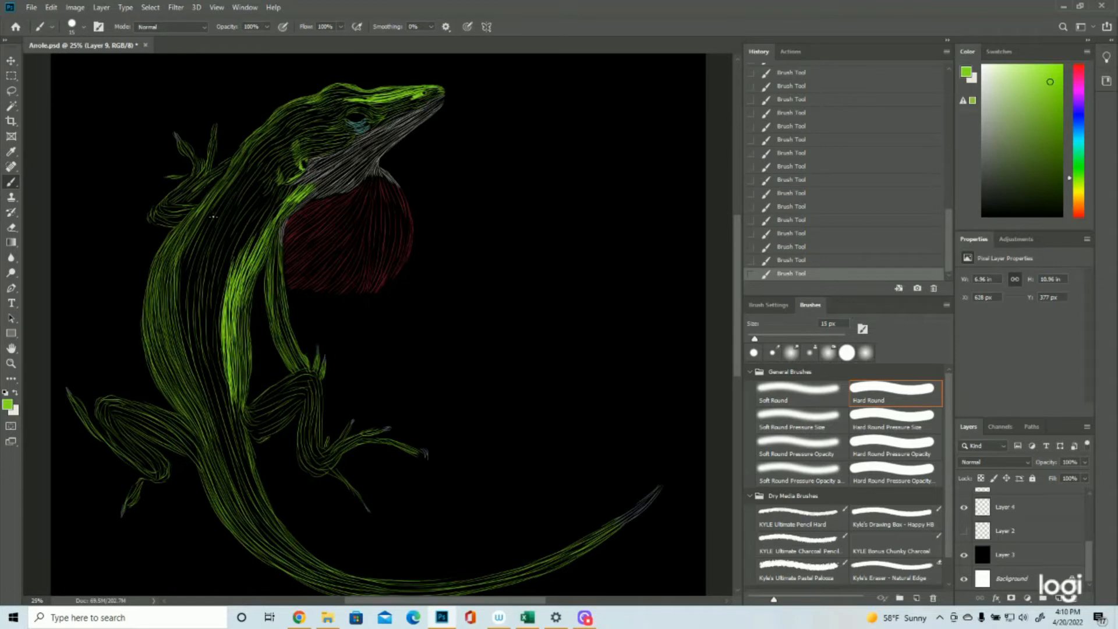
pyautogui.moveTo(300, 186); pyautogui.dragTo(281, 196)
pyautogui.moveTo(287, 183); pyautogui.dragTo(277, 209)
pyautogui.moveTo(280, 202); pyautogui.dragTo(267, 228)
pyautogui.moveTo(277, 212)
pyautogui.mouseDown()
pyautogui.moveTo(264, 233)
pyautogui.moveTo(267, 219)
pyautogui.mouseUp()
pyautogui.moveTo(269, 217); pyautogui.dragTo(250, 251)
pyautogui.moveTo(286, 198); pyautogui.dragTo(251, 256)
pyautogui.moveTo(272, 218); pyautogui.dragTo(247, 257)
pyautogui.moveTo(282, 195); pyautogui.dragTo(237, 261)
pyautogui.moveTo(256, 220); pyautogui.dragTo(230, 294)
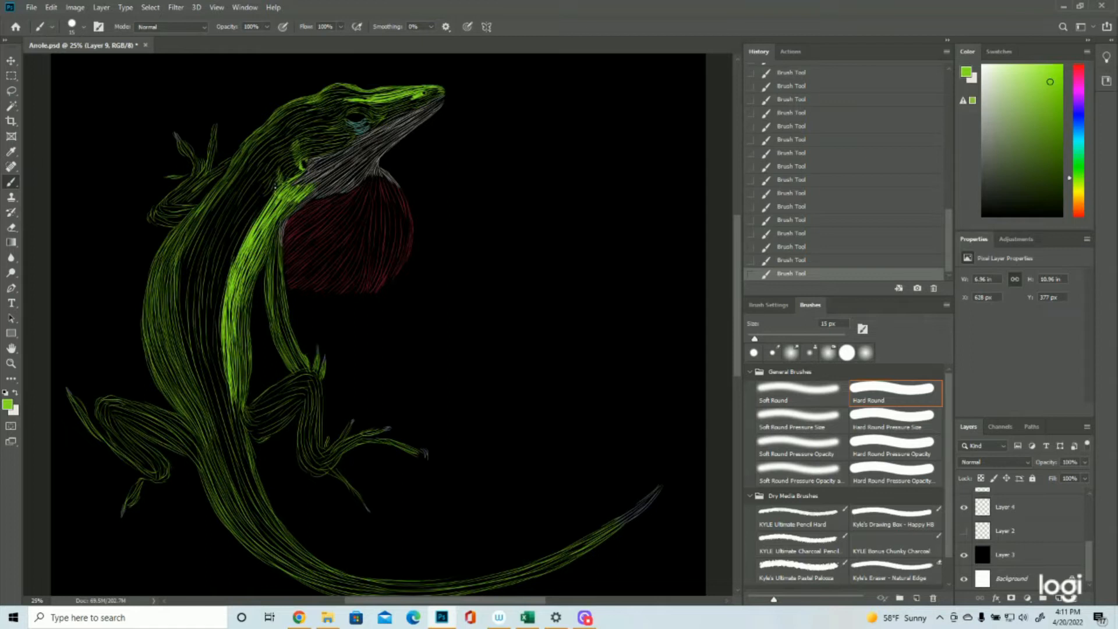
# Add another band of green strokes along the inner side of the flank highlight, from the neck to the lower trunk.
pyautogui.moveTo(272, 186); pyautogui.dragTo(241, 236)
pyautogui.moveTo(269, 188); pyautogui.dragTo(241, 239)
pyautogui.moveTo(273, 185); pyautogui.dragTo(220, 281)
pyautogui.moveTo(241, 223); pyautogui.dragTo(206, 291)
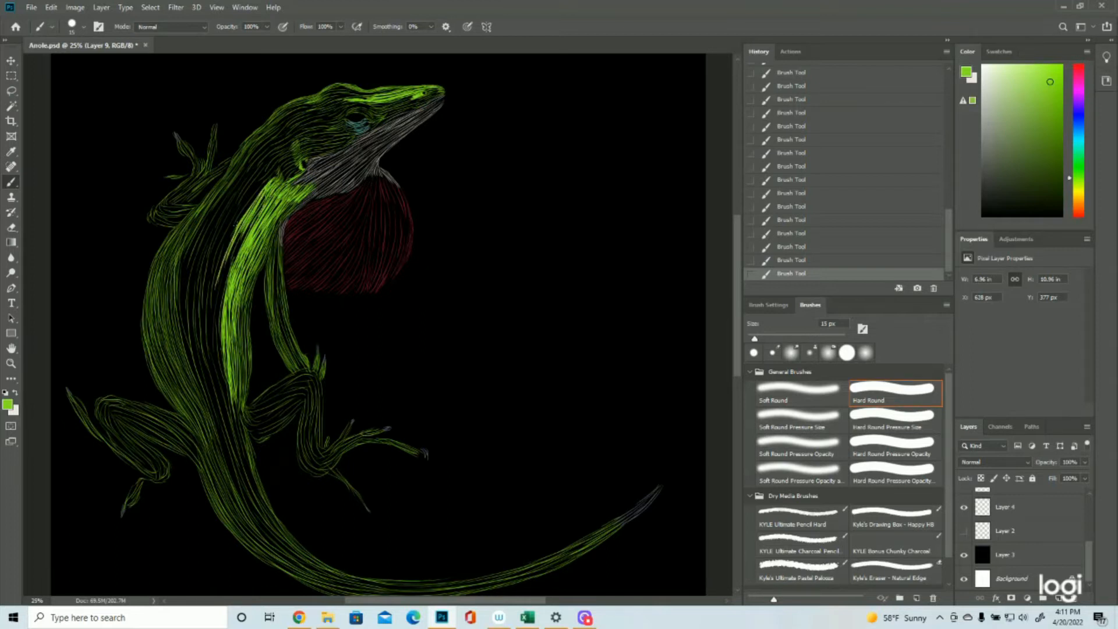
pyautogui.moveTo(259, 215)
pyautogui.mouseDown()
pyautogui.moveTo(228, 268)
pyautogui.moveTo(214, 337)
pyautogui.mouseUp()
pyautogui.moveTo(221, 256); pyautogui.dragTo(210, 353)
pyautogui.moveTo(215, 281)
pyautogui.mouseDown()
pyautogui.moveTo(211, 370)
pyautogui.moveTo(227, 403)
pyautogui.mouseUp()
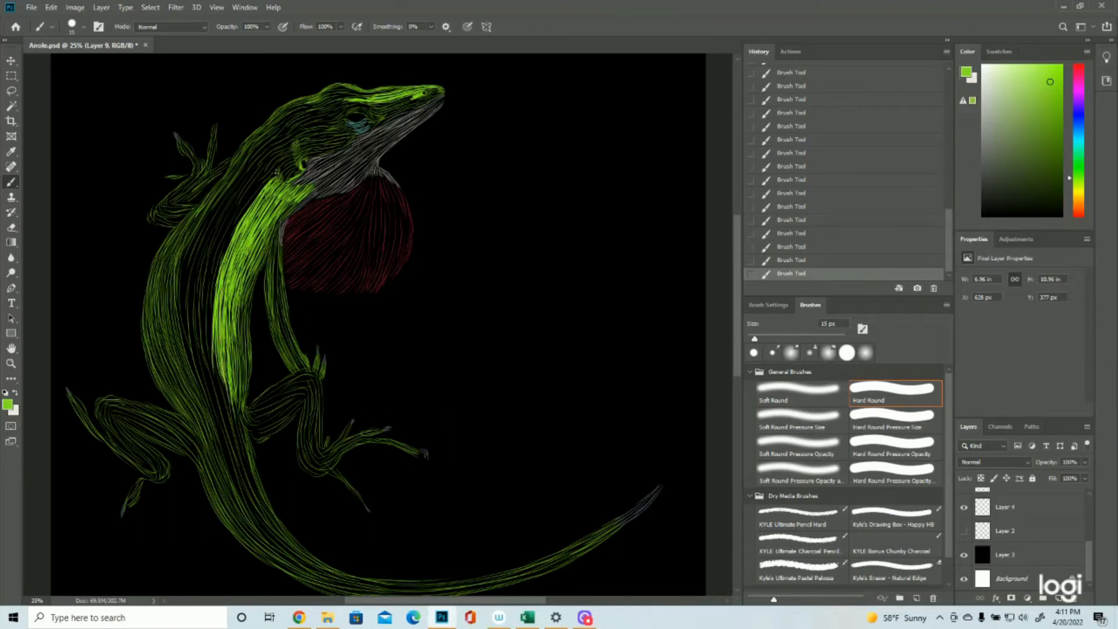
# Fill the neck directly behind the ear opening with green strokes that sweep down over the shoulder.
pyautogui.moveTo(281, 163)
pyautogui.mouseDown()
pyautogui.moveTo(262, 185)
pyautogui.moveTo(285, 185)
pyautogui.mouseUp()
pyautogui.moveTo(296, 165)
pyautogui.mouseDown()
pyautogui.moveTo(285, 179)
pyautogui.moveTo(270, 170)
pyautogui.moveTo(244, 211)
pyautogui.mouseUp()
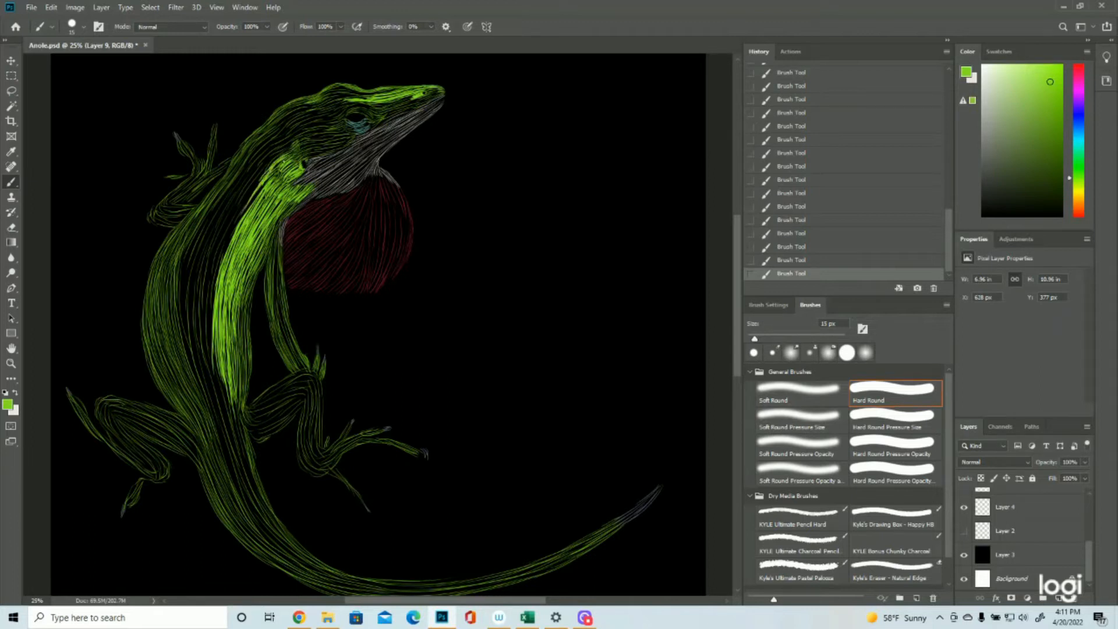
pyautogui.moveTo(281, 167)
pyautogui.mouseDown()
pyautogui.moveTo(263, 186)
pyautogui.moveTo(262, 167)
pyautogui.moveTo(233, 236)
pyautogui.mouseUp()
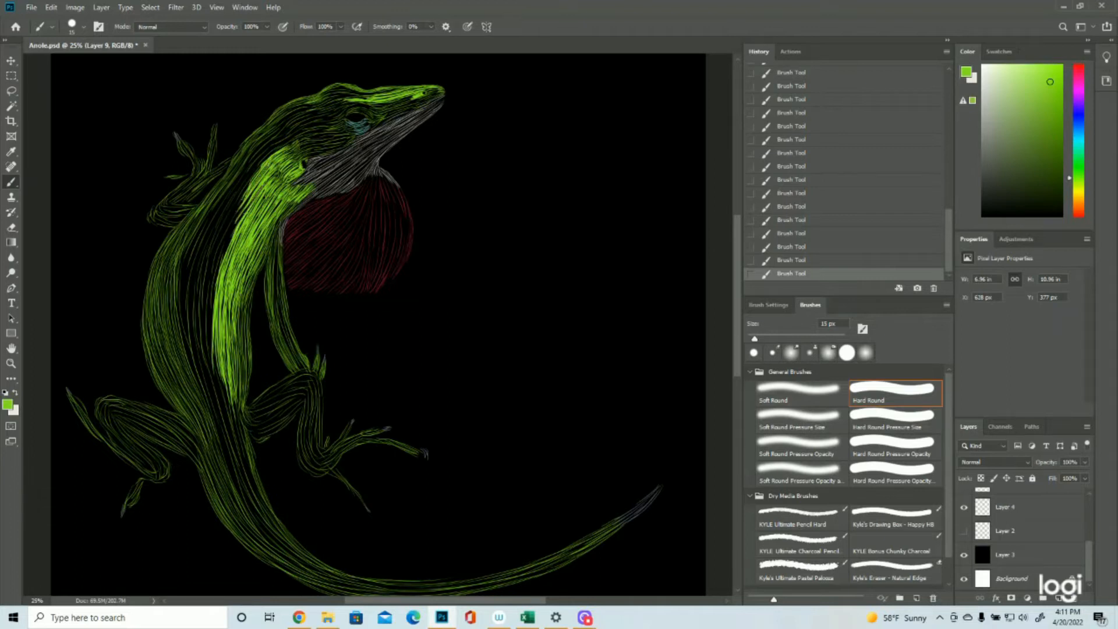
pyautogui.moveTo(259, 183); pyautogui.dragTo(221, 251)
pyautogui.moveTo(245, 202); pyautogui.dragTo(217, 276)
pyautogui.moveTo(234, 225); pyautogui.dragTo(216, 285)
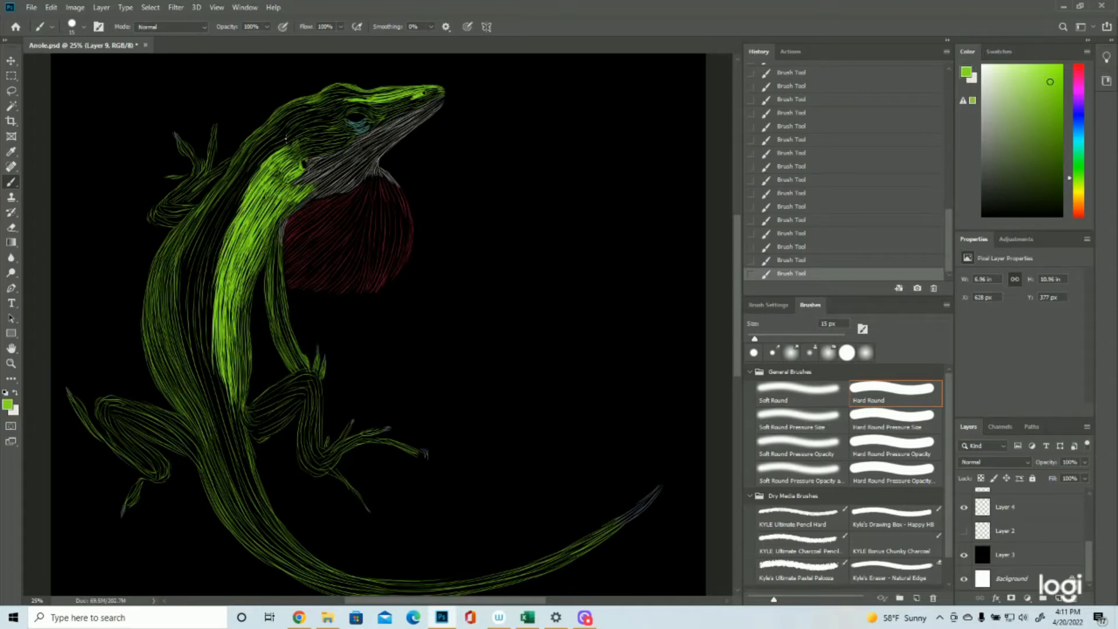
# Fill the upper neck and upper back with green strokes from behind the head to below the far forelimb.
pyautogui.moveTo(288, 140)
pyautogui.mouseDown()
pyautogui.moveTo(245, 173)
pyautogui.moveTo(282, 138)
pyautogui.moveTo(246, 166)
pyautogui.moveTo(281, 129)
pyautogui.moveTo(241, 167)
pyautogui.moveTo(274, 127)
pyautogui.moveTo(234, 170)
pyautogui.moveTo(218, 242)
pyautogui.mouseUp()
pyautogui.moveTo(243, 198); pyautogui.dragTo(213, 256)
pyautogui.moveTo(252, 175)
pyautogui.mouseDown()
pyautogui.moveTo(211, 261)
pyautogui.moveTo(205, 236)
pyautogui.mouseUp()
pyautogui.moveTo(260, 152); pyautogui.dragTo(245, 169)
pyautogui.moveTo(219, 207); pyautogui.dragTo(202, 239)
pyautogui.moveTo(247, 168); pyautogui.dragTo(202, 237)
pyautogui.moveTo(244, 168); pyautogui.dragTo(196, 240)
pyautogui.moveTo(221, 193); pyautogui.dragTo(196, 233)
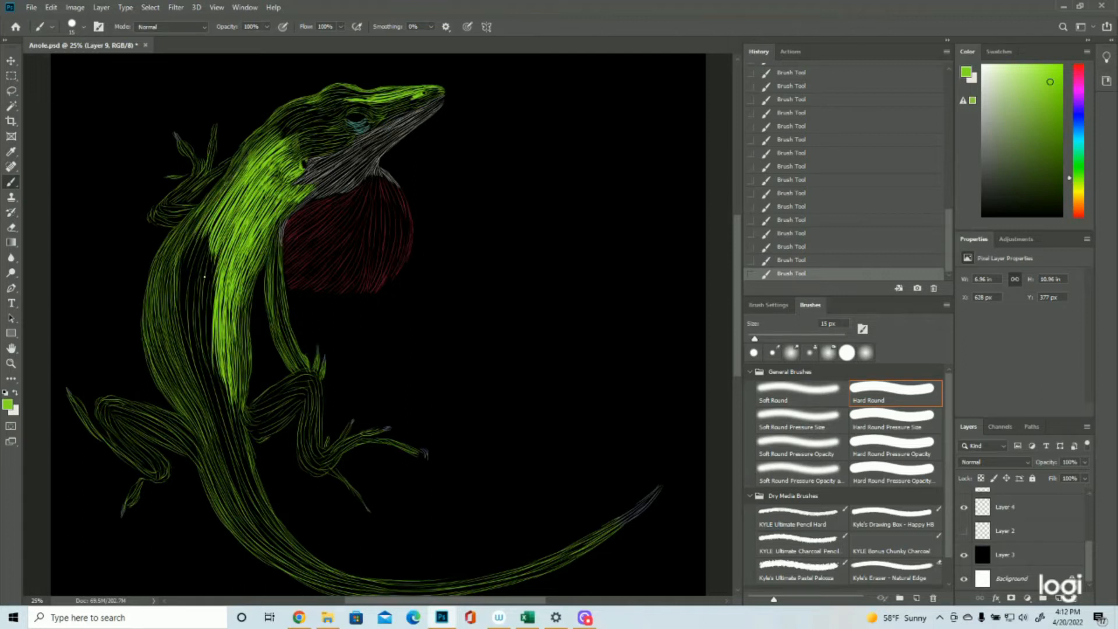
# Fill the middle of the trunk with long green strokes from the shoulders down towards the hips.
pyautogui.moveTo(215, 254); pyautogui.dragTo(204, 330)
pyautogui.moveTo(214, 275); pyautogui.dragTo(204, 335)
pyautogui.moveTo(221, 252)
pyautogui.mouseDown()
pyautogui.moveTo(209, 338)
pyautogui.moveTo(211, 324)
pyautogui.mouseUp()
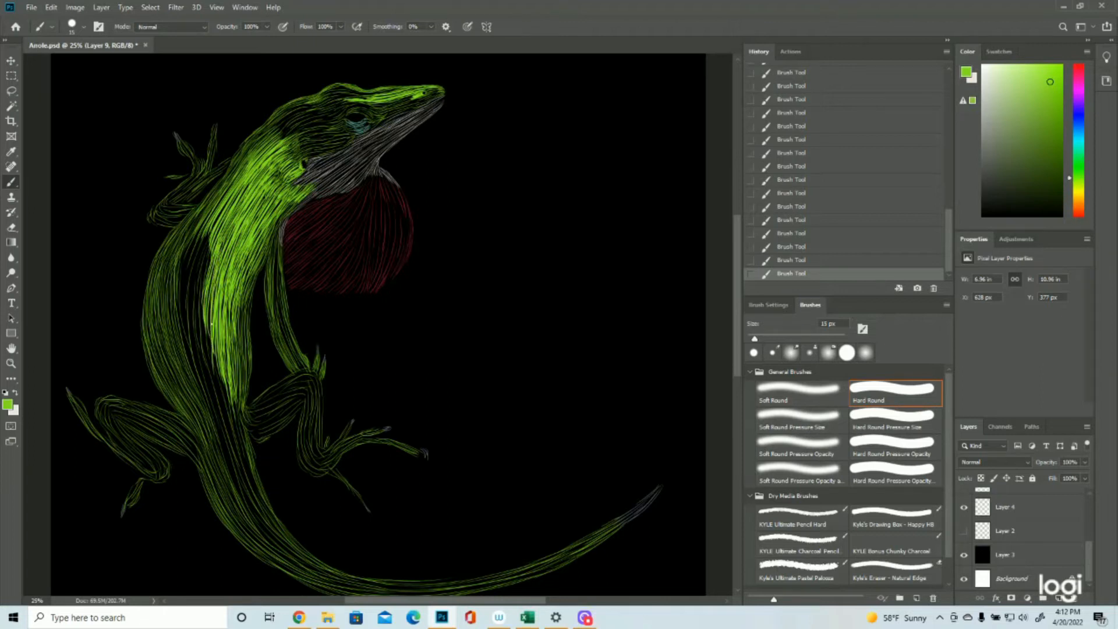
pyautogui.moveTo(214, 272); pyautogui.dragTo(211, 371)
pyautogui.moveTo(211, 251); pyautogui.dragTo(204, 325)
pyautogui.moveTo(211, 252)
pyautogui.mouseDown()
pyautogui.moveTo(204, 318)
pyautogui.moveTo(195, 286)
pyautogui.mouseUp()
pyautogui.moveTo(216, 220); pyautogui.dragTo(190, 285)
pyautogui.moveTo(208, 248)
pyautogui.mouseDown()
pyautogui.moveTo(193, 289)
pyautogui.moveTo(207, 381)
pyautogui.mouseUp()
pyautogui.moveTo(199, 318); pyautogui.dragTo(219, 409)
pyautogui.moveTo(205, 355); pyautogui.dragTo(218, 411)
pyautogui.moveTo(189, 288); pyautogui.dragTo(199, 368)
pyautogui.moveTo(188, 263); pyautogui.dragTo(193, 350)
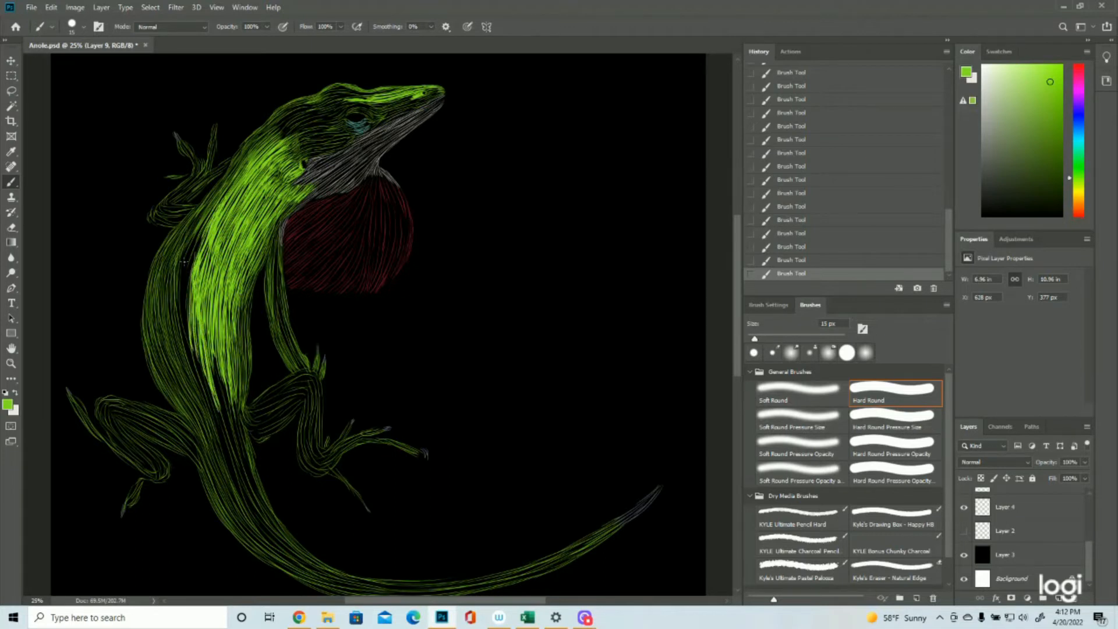
# Fill the remaining dark gap between the mid-trunk highlights and the back's outer edge with green strokes.
pyautogui.moveTo(197, 226)
pyautogui.mouseDown()
pyautogui.moveTo(186, 293)
pyautogui.moveTo(180, 281)
pyautogui.mouseUp()
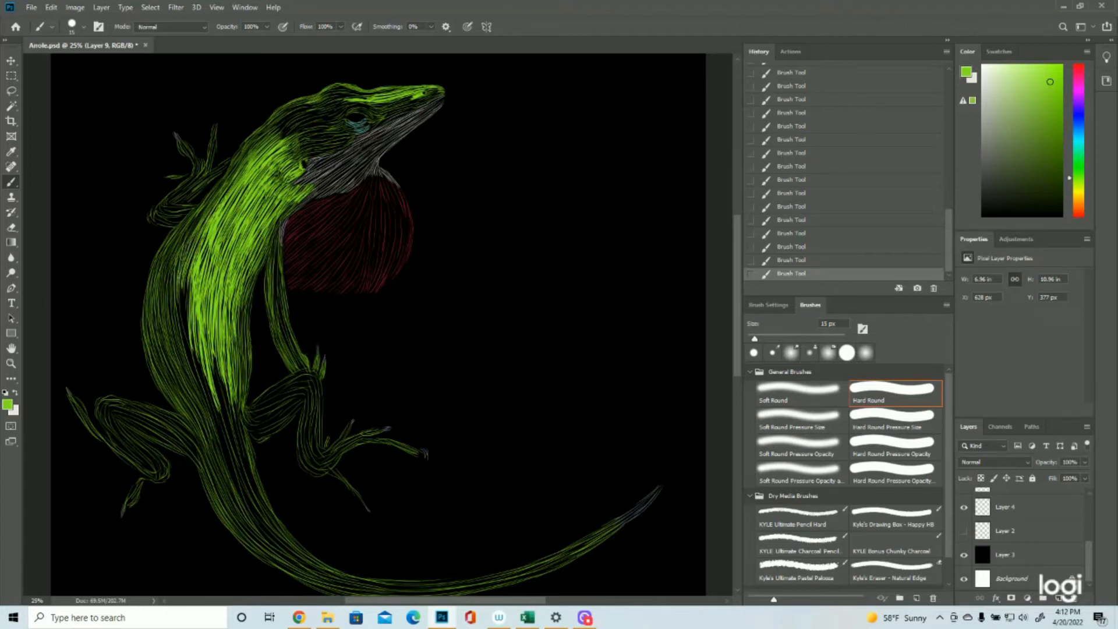
pyautogui.moveTo(200, 215)
pyautogui.mouseDown()
pyautogui.moveTo(184, 250)
pyautogui.moveTo(186, 230)
pyautogui.moveTo(178, 300)
pyautogui.moveTo(177, 247)
pyautogui.moveTo(177, 330)
pyautogui.mouseUp()
pyautogui.moveTo(177, 284); pyautogui.dragTo(177, 315)
pyautogui.moveTo(192, 245); pyautogui.dragTo(184, 345)
pyautogui.moveTo(189, 277)
pyautogui.mouseDown()
pyautogui.moveTo(193, 368)
pyautogui.moveTo(174, 356)
pyautogui.mouseUp()
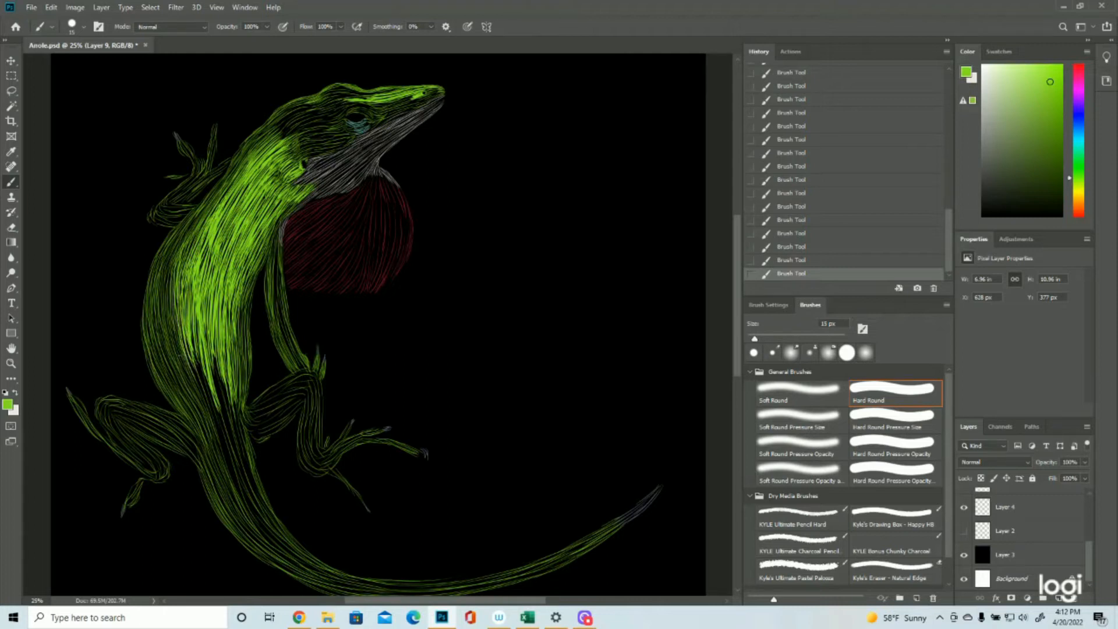
pyautogui.moveTo(174, 299); pyautogui.dragTo(179, 360)
pyautogui.moveTo(173, 321); pyautogui.dragTo(190, 384)
# Brush long green strokes over the lower trunk, carrying the highlights down between the two hind legs.
pyautogui.moveTo(190, 324); pyautogui.dragTo(222, 442)
pyautogui.moveTo(199, 352)
pyautogui.mouseDown()
pyautogui.moveTo(230, 452)
pyautogui.moveTo(225, 443)
pyautogui.mouseUp()
pyautogui.moveTo(194, 374); pyautogui.dragTo(220, 444)
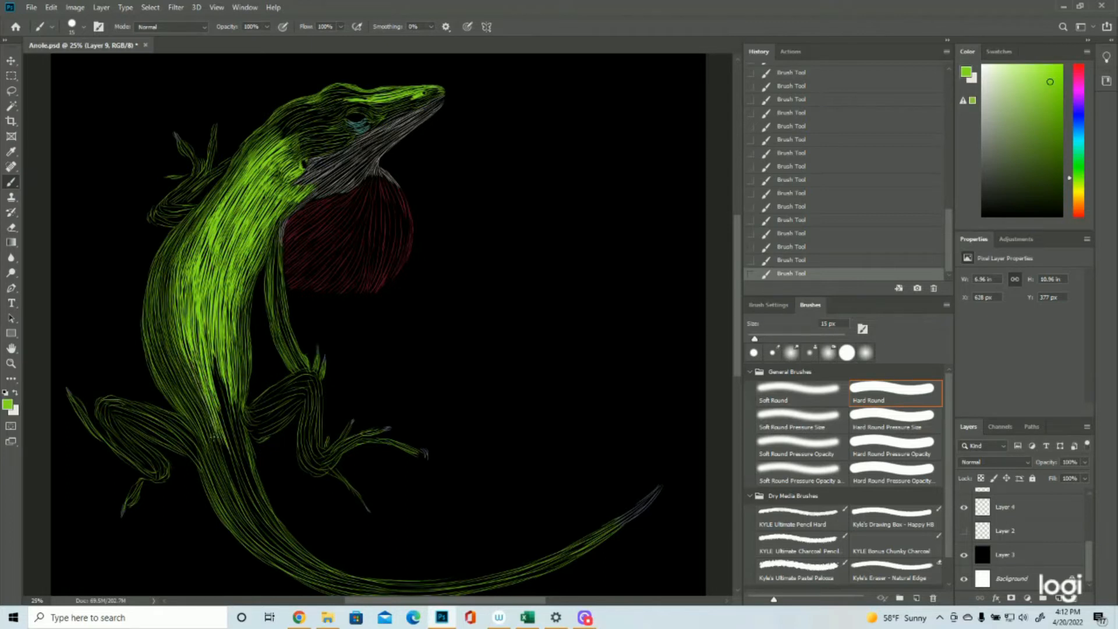
pyautogui.moveTo(187, 366); pyautogui.dragTo(218, 448)
pyautogui.moveTo(213, 361); pyautogui.dragTo(241, 450)
pyautogui.moveTo(225, 387); pyautogui.dragTo(246, 462)
pyautogui.moveTo(223, 362); pyautogui.dragTo(247, 463)
pyautogui.moveTo(234, 400); pyautogui.dragTo(245, 446)
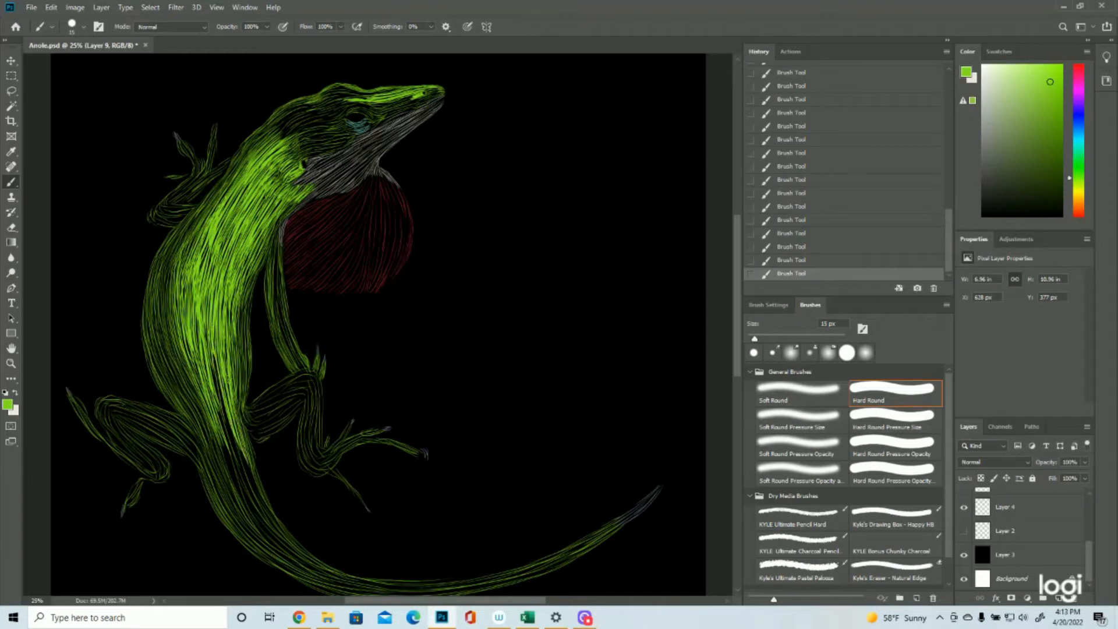
# Fill the hips and the base of the tail with green strokes that follow the contour lines.
pyautogui.moveTo(216, 356); pyautogui.dragTo(239, 462)
pyautogui.moveTo(214, 382); pyautogui.dragTo(248, 493)
pyautogui.moveTo(227, 446)
pyautogui.mouseDown()
pyautogui.moveTo(253, 504)
pyautogui.moveTo(241, 469)
pyautogui.mouseUp()
pyautogui.moveTo(241, 470); pyautogui.dragTo(264, 519)
pyautogui.moveTo(228, 440); pyautogui.dragTo(267, 524)
pyautogui.moveTo(232, 432); pyautogui.dragTo(271, 527)
pyautogui.moveTo(245, 459); pyautogui.dragTo(279, 530)
pyautogui.moveTo(250, 489); pyautogui.dragTo(303, 555)
pyautogui.moveTo(240, 463); pyautogui.dragTo(250, 504)
pyautogui.moveTo(216, 426); pyautogui.dragTo(251, 504)
pyautogui.moveTo(223, 445); pyautogui.dragTo(251, 506)
pyautogui.moveTo(219, 429); pyautogui.dragTo(254, 511)
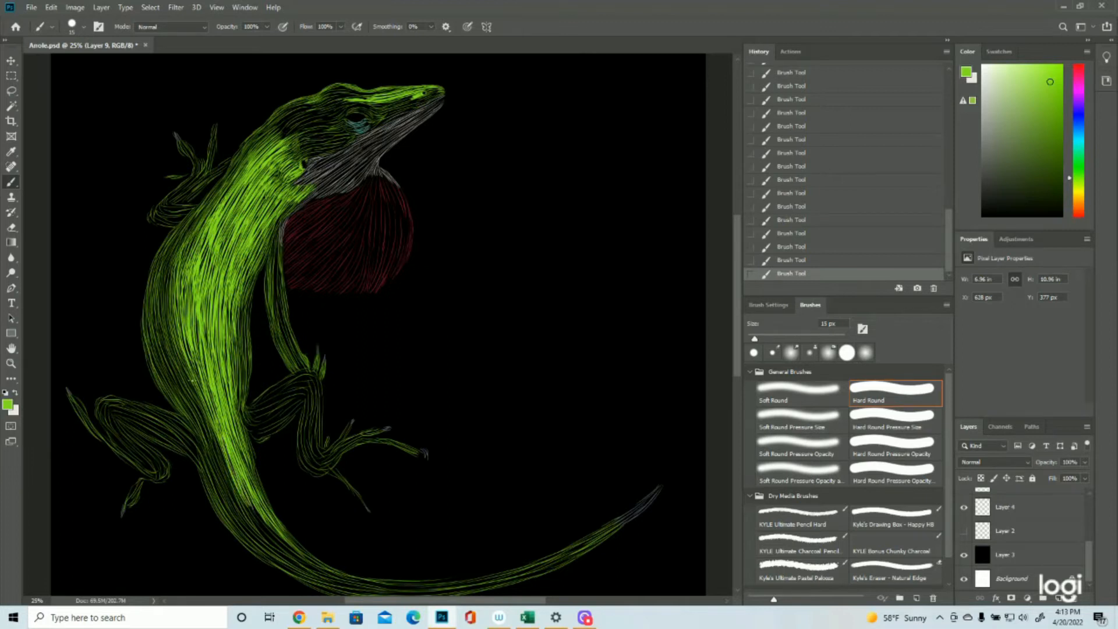
# Continue the green highlights down the tail to where it begins to curve along the ground.
pyautogui.moveTo(208, 421); pyautogui.dragTo(248, 512)
pyautogui.moveTo(216, 454)
pyautogui.mouseDown()
pyautogui.moveTo(244, 516)
pyautogui.moveTo(282, 540)
pyautogui.mouseUp()
pyautogui.moveTo(246, 492); pyautogui.dragTo(295, 552)
pyautogui.moveTo(260, 519)
pyautogui.mouseDown()
pyautogui.moveTo(307, 562)
pyautogui.moveTo(284, 548)
pyautogui.mouseUp()
pyautogui.moveTo(246, 501); pyautogui.dragTo(290, 553)
pyautogui.moveTo(239, 496); pyautogui.dragTo(298, 558)
pyautogui.moveTo(246, 515); pyautogui.dragTo(305, 567)
pyautogui.moveTo(257, 517)
pyautogui.mouseDown()
pyautogui.moveTo(338, 580)
pyautogui.moveTo(313, 568)
pyautogui.moveTo(325, 571)
pyautogui.mouseUp()
pyautogui.moveTo(281, 532); pyautogui.dragTo(306, 554)
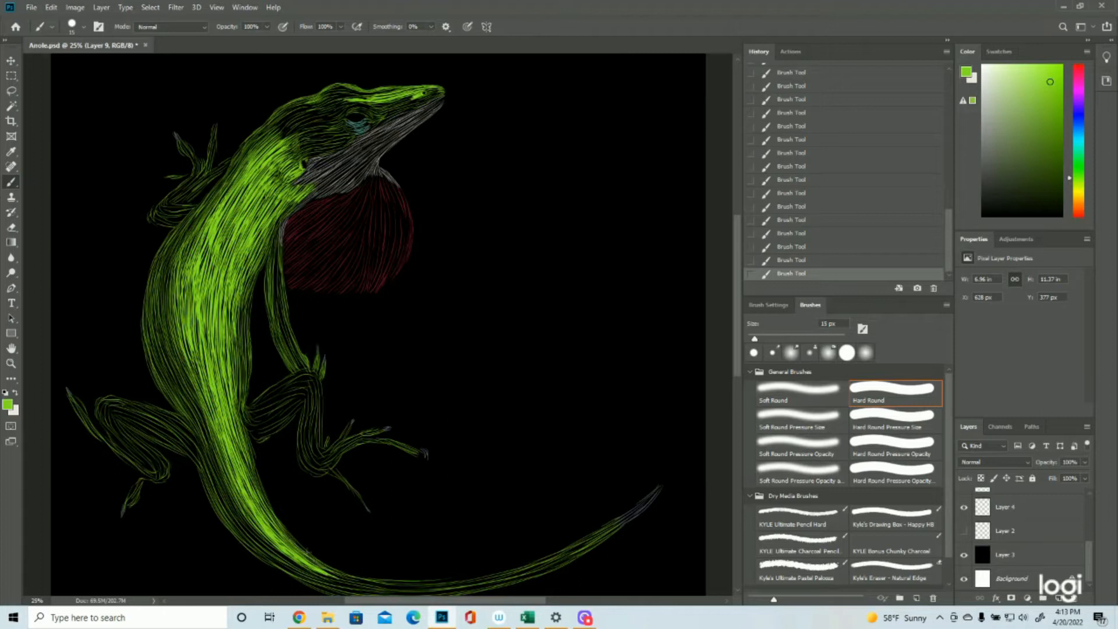
pyautogui.moveTo(265, 513); pyautogui.dragTo(292, 547)
# Brush short green strokes at the lower flank where the near hind leg joins the body.
pyautogui.moveTo(238, 367); pyautogui.dragTo(246, 428)
pyautogui.moveTo(242, 414); pyautogui.dragTo(254, 437)
pyautogui.moveTo(243, 417); pyautogui.dragTo(253, 437)
# Fill the near forelimb with green strokes from the shoulder to the foot, and save the document.
pyautogui.moveTo(279, 215); pyautogui.dragTo(272, 277)
pyautogui.moveTo(277, 235); pyautogui.dragTo(282, 311)
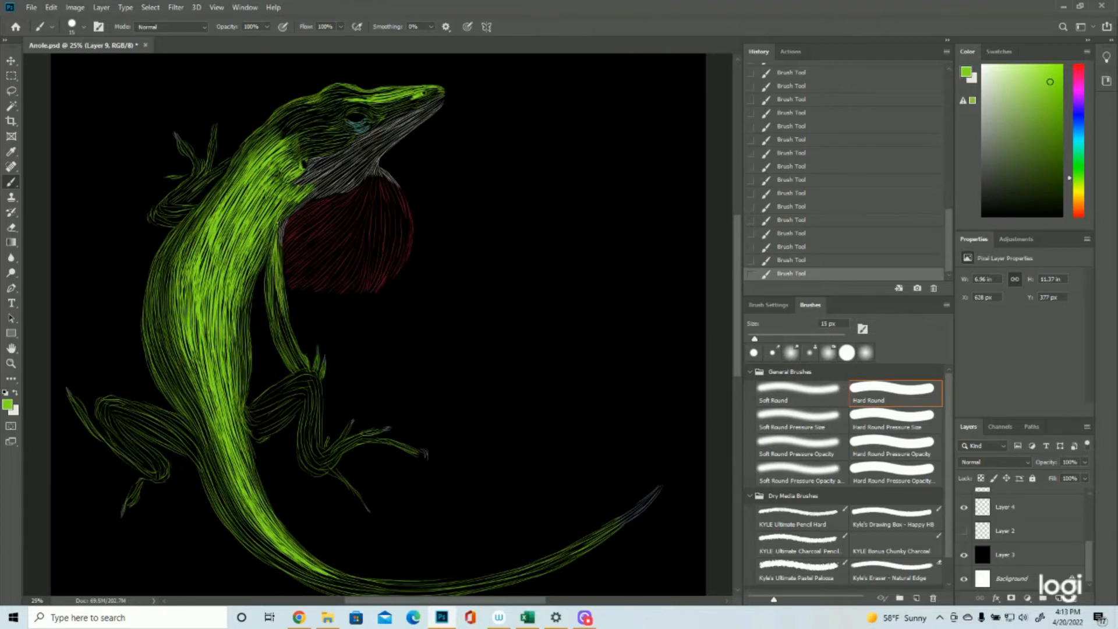
pyautogui.moveTo(274, 256); pyautogui.dragTo(289, 342)
pyautogui.moveTo(277, 285); pyautogui.dragTo(300, 361)
pyautogui.moveTo(286, 326); pyautogui.dragTo(304, 361)
pyautogui.moveTo(275, 291)
pyautogui.mouseDown()
pyautogui.moveTo(288, 342)
pyautogui.moveTo(280, 337)
pyautogui.mouseUp()
pyautogui.moveTo(267, 276); pyautogui.dragTo(283, 336)
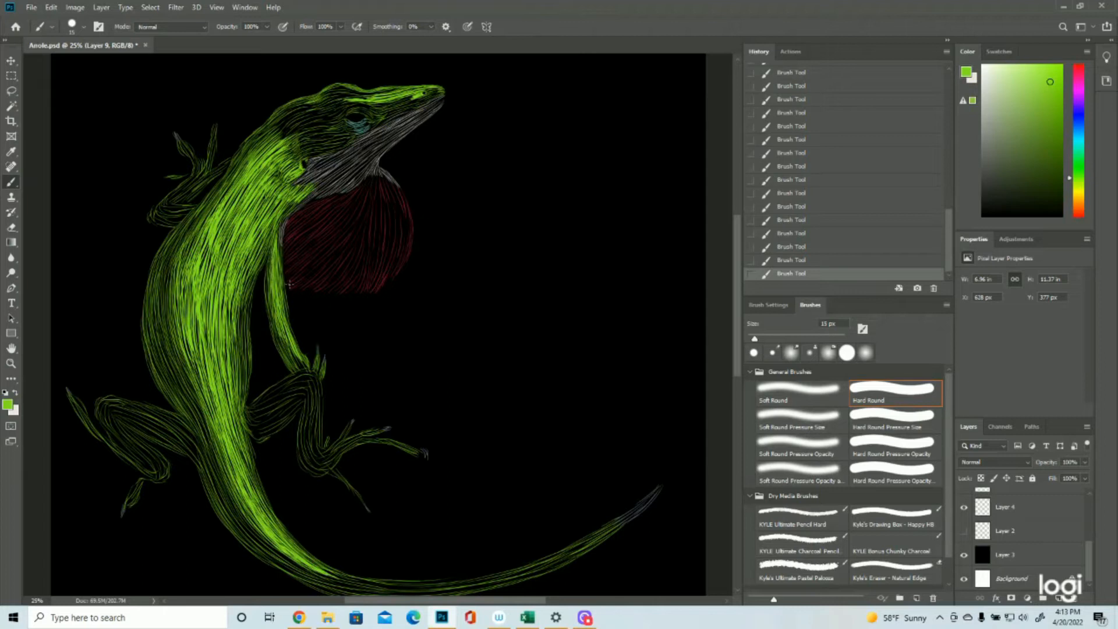
pyautogui.moveTo(285, 340); pyautogui.dragTo(309, 377)
pyautogui.click(31, 7)
pyautogui.click(46, 125)
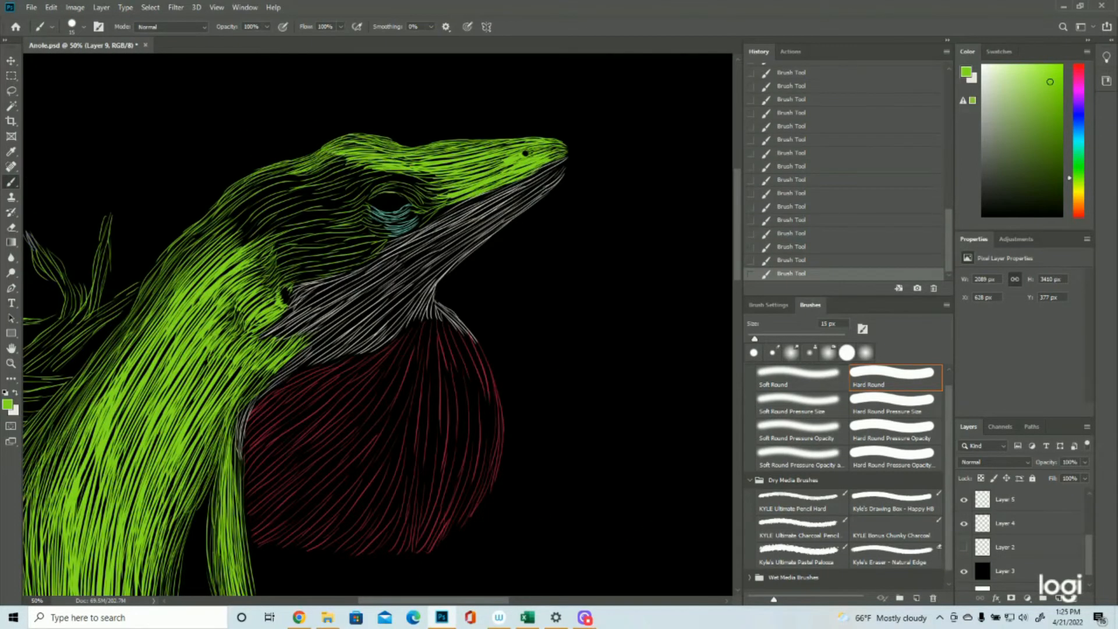
# Fill the crown, the area around the eye and the temple with green strokes, briefly showing the sketch layer as a guide.
pyautogui.moveTo(300, 180); pyautogui.dragTo(369, 145)
pyautogui.click(964, 547)
pyautogui.moveTo(412, 189); pyautogui.dragTo(438, 208)
pyautogui.moveTo(371, 201)
pyautogui.mouseDown()
pyautogui.moveTo(409, 189)
pyautogui.moveTo(371, 234)
pyautogui.moveTo(466, 200)
pyautogui.mouseUp()
pyautogui.click(965, 547)
pyautogui.moveTo(401, 188)
pyautogui.mouseDown()
pyautogui.moveTo(438, 208)
pyautogui.moveTo(456, 189)
pyautogui.mouseUp()
pyautogui.moveTo(384, 184); pyautogui.dragTo(415, 189)
pyautogui.moveTo(363, 204)
pyautogui.mouseDown()
pyautogui.moveTo(394, 185)
pyautogui.moveTo(437, 181)
pyautogui.mouseUp()
pyautogui.moveTo(310, 198); pyautogui.dragTo(385, 175)
pyautogui.moveTo(300, 176); pyautogui.dragTo(372, 163)
# Fill the cheek behind the jaw and the back of the neck with green contour strokes.
pyautogui.moveTo(292, 284)
pyautogui.mouseDown()
pyautogui.moveTo(380, 246)
pyautogui.moveTo(373, 238)
pyautogui.mouseUp()
pyautogui.moveTo(274, 244)
pyautogui.mouseDown()
pyautogui.moveTo(357, 226)
pyautogui.moveTo(343, 236)
pyautogui.mouseUp()
pyautogui.moveTo(280, 283); pyautogui.dragTo(316, 258)
pyautogui.moveTo(259, 237); pyautogui.dragTo(354, 205)
pyautogui.moveTo(235, 247)
pyautogui.mouseDown()
pyautogui.moveTo(341, 200)
pyautogui.moveTo(340, 185)
pyautogui.mouseUp()
pyautogui.moveTo(216, 223)
pyautogui.mouseDown()
pyautogui.moveTo(327, 178)
pyautogui.moveTo(308, 163)
pyautogui.mouseUp()
pyautogui.moveTo(203, 294); pyautogui.dragTo(279, 233)
# Brush long green strokes along the curved lower part of the tail towards its tip.
pyautogui.moveTo(134, 419); pyautogui.dragTo(201, 304)
pyautogui.moveTo(407, 443)
pyautogui.mouseDown()
pyautogui.moveTo(360, 447)
pyautogui.moveTo(384, 447)
pyautogui.mouseUp()
pyautogui.moveTo(238, 472); pyautogui.dragTo(364, 503)
pyautogui.moveTo(170, 434); pyautogui.dragTo(389, 518)
pyautogui.moveTo(346, 501)
pyautogui.mouseDown()
pyautogui.moveTo(521, 470)
pyautogui.moveTo(513, 480)
pyautogui.mouseUp()
pyautogui.moveTo(411, 515)
pyautogui.mouseDown()
pyautogui.moveTo(460, 508)
pyautogui.moveTo(629, 420)
pyautogui.mouseUp()
pyautogui.moveTo(479, 491)
pyautogui.mouseDown()
pyautogui.moveTo(567, 454)
pyautogui.moveTo(560, 475)
pyautogui.mouseUp()
pyautogui.scroll(5, 1020, 536)
pyautogui.moveTo(242, 477); pyautogui.dragTo(472, 495)
pyautogui.moveTo(396, 506); pyautogui.dragTo(621, 424)
pyautogui.moveTo(534, 466); pyautogui.dragTo(637, 415)
pyautogui.moveTo(178, 432)
pyautogui.mouseDown()
pyautogui.moveTo(320, 509)
pyautogui.moveTo(466, 511)
pyautogui.mouseUp()
pyautogui.moveTo(401, 497); pyautogui.dragTo(584, 441)
pyautogui.moveTo(148, 400); pyautogui.dragTo(205, 467)
pyautogui.moveTo(169, 445); pyautogui.dragTo(268, 509)
# Add more long green strokes down the torso, following the body contours.
pyautogui.scroll(-1, 373, 326)
pyautogui.scroll(4, 373, 326)
pyautogui.moveTo(239, 184); pyautogui.dragTo(174, 306)
pyautogui.moveTo(213, 202)
pyautogui.mouseDown()
pyautogui.moveTo(155, 360)
pyautogui.moveTo(203, 471)
pyautogui.mouseUp()
pyautogui.moveTo(240, 313); pyautogui.dragTo(238, 408)
pyautogui.moveTo(262, 287); pyautogui.dragTo(288, 382)
# Fill the far forelimb with green strokes from the elbow along the forearm to the toes.
pyautogui.press('z')
pyautogui.moveTo(172, 113); pyautogui.dragTo(222, 114)
pyautogui.press('b')
pyautogui.moveTo(130, 338); pyautogui.dragTo(112, 370)
pyautogui.moveTo(115, 365); pyautogui.dragTo(174, 383)
pyautogui.moveTo(127, 344); pyautogui.dragTo(195, 368)
pyautogui.moveTo(143, 345)
pyautogui.mouseDown()
pyautogui.moveTo(213, 350)
pyautogui.moveTo(230, 294)
pyautogui.mouseUp()
pyautogui.moveTo(160, 327)
pyautogui.mouseDown()
pyautogui.moveTo(233, 270)
pyautogui.moveTo(216, 276)
pyautogui.mouseUp()
pyautogui.moveTo(249, 187)
pyautogui.mouseDown()
pyautogui.moveTo(253, 171)
pyautogui.moveTo(241, 258)
pyautogui.mouseUp()
pyautogui.moveTo(249, 198); pyautogui.dragTo(224, 280)
pyautogui.moveTo(176, 201)
pyautogui.mouseDown()
pyautogui.moveTo(211, 250)
pyautogui.moveTo(203, 271)
pyautogui.mouseUp()
# Compare with the sketch layer and add green strokes along the far forearm where it meets the neck.
pyautogui.scroll(-4, 1020, 536)
pyautogui.click(964, 548)
pyautogui.click(964, 547)
pyautogui.moveTo(274, 260); pyautogui.dragTo(233, 286)
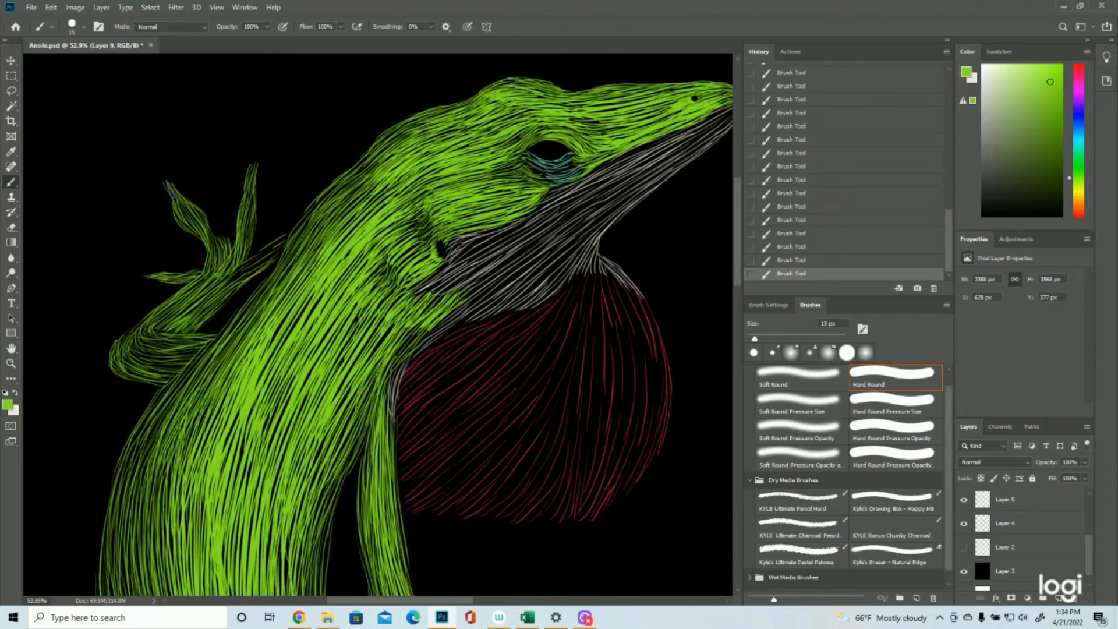
pyautogui.moveTo(287, 237); pyautogui.dragTo(224, 292)
pyautogui.press('z')
pyautogui.moveTo(326, 373); pyautogui.dragTo(361, 373)
pyautogui.press('b')
pyautogui.moveTo(314, 306); pyautogui.dragTo(231, 288)
pyautogui.moveTo(279, 279); pyautogui.dragTo(156, 347)
# Brush short green strokes over the foot and toes of the near forelimb.
pyautogui.moveTo(330, 416); pyautogui.dragTo(326, 550)
pyautogui.moveTo(320, 274); pyautogui.dragTo(330, 319)
pyautogui.moveTo(337, 250); pyautogui.dragTo(325, 310)
pyautogui.moveTo(310, 228); pyautogui.dragTo(307, 282)
pyautogui.moveTo(267, 224); pyautogui.dragTo(286, 268)
pyautogui.moveTo(567, 114); pyautogui.dragTo(518, 117)
# Fill the thigh and knee of the near hind leg with curved green strokes.
pyautogui.moveTo(382, 283)
pyautogui.mouseDown()
pyautogui.moveTo(291, 365)
pyautogui.moveTo(280, 353)
pyautogui.mouseUp()
pyautogui.moveTo(264, 329); pyautogui.dragTo(316, 352)
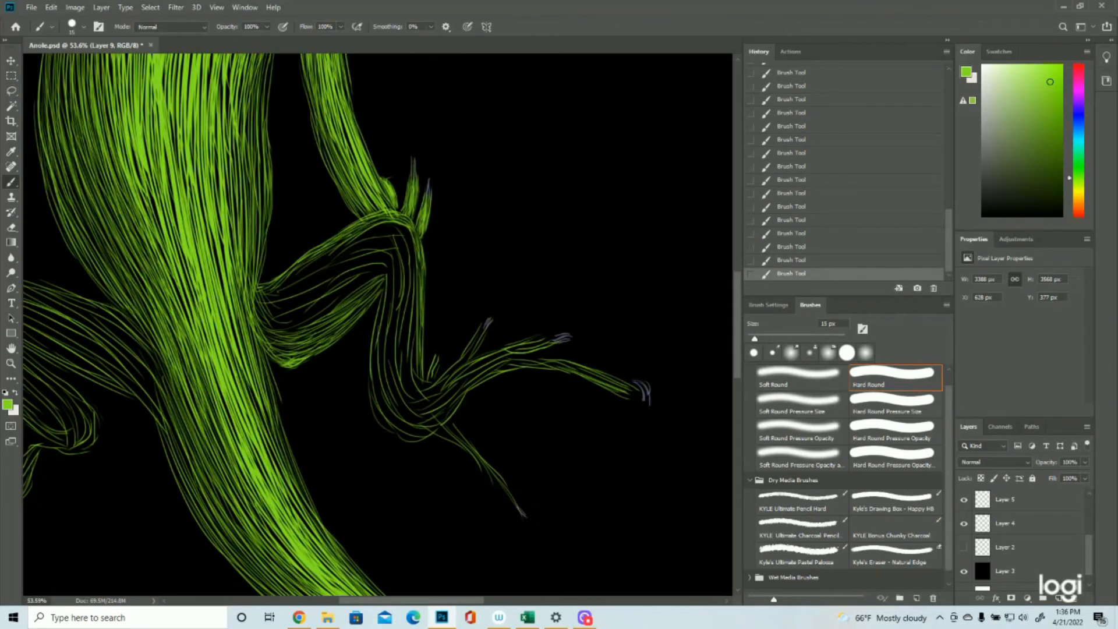
pyautogui.moveTo(254, 283); pyautogui.dragTo(311, 314)
pyautogui.moveTo(255, 303); pyautogui.dragTo(315, 331)
pyautogui.moveTo(387, 275); pyautogui.dragTo(280, 326)
pyautogui.moveTo(387, 266)
pyautogui.mouseDown()
pyautogui.moveTo(288, 303)
pyautogui.moveTo(372, 361)
pyautogui.mouseUp()
pyautogui.moveTo(373, 317); pyautogui.dragTo(416, 436)
pyautogui.moveTo(387, 261); pyautogui.dragTo(273, 298)
pyautogui.moveTo(389, 247)
pyautogui.mouseDown()
pyautogui.moveTo(267, 292)
pyautogui.moveTo(325, 269)
pyautogui.mouseUp()
# Fill the near hind leg's shin with green strokes from the knee down to the ankle.
pyautogui.moveTo(361, 228)
pyautogui.mouseDown()
pyautogui.moveTo(416, 270)
pyautogui.moveTo(410, 288)
pyautogui.mouseUp()
pyautogui.moveTo(417, 253)
pyautogui.mouseDown()
pyautogui.moveTo(421, 372)
pyautogui.moveTo(407, 394)
pyautogui.mouseUp()
pyautogui.moveTo(389, 304); pyautogui.dragTo(421, 426)
# Fill the near hind foot and each of its toes with green strokes up to the claws.
pyautogui.moveTo(486, 325); pyautogui.dragTo(461, 367)
pyautogui.moveTo(554, 336); pyautogui.dragTo(452, 389)
pyautogui.moveTo(544, 358)
pyautogui.mouseDown()
pyautogui.moveTo(475, 382)
pyautogui.moveTo(416, 425)
pyautogui.mouseUp()
pyautogui.moveTo(399, 434); pyautogui.dragTo(463, 428)
pyautogui.moveTo(439, 357); pyautogui.dragTo(431, 380)
pyautogui.moveTo(537, 362); pyautogui.dragTo(638, 396)
pyautogui.moveTo(453, 434); pyautogui.dragTo(505, 488)
pyautogui.moveTo(481, 467); pyautogui.dragTo(520, 509)
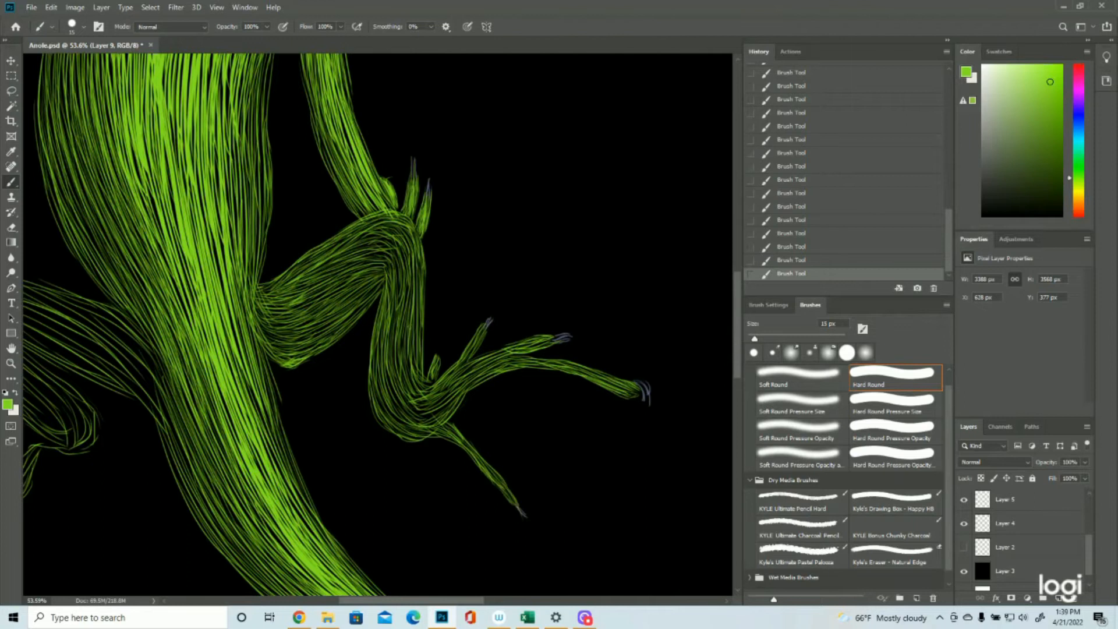
# Fill the far hind leg's thigh with green strokes from the hip towards the knee.
pyautogui.moveTo(388, 262); pyautogui.dragTo(574, 257)
pyautogui.moveTo(244, 290); pyautogui.dragTo(339, 372)
pyautogui.moveTo(150, 260); pyautogui.dragTo(254, 301)
pyautogui.moveTo(251, 337); pyautogui.dragTo(305, 366)
pyautogui.moveTo(159, 280); pyautogui.dragTo(286, 334)
pyautogui.moveTo(169, 310)
pyautogui.mouseDown()
pyautogui.moveTo(315, 395)
pyautogui.moveTo(301, 380)
pyautogui.mouseUp()
pyautogui.moveTo(276, 321); pyautogui.dragTo(354, 403)
pyautogui.moveTo(154, 313); pyautogui.dragTo(252, 389)
# Brush green strokes around the far hind knee and into the upper shin.
pyautogui.moveTo(119, 262)
pyautogui.mouseDown()
pyautogui.moveTo(105, 320)
pyautogui.moveTo(186, 371)
pyautogui.mouseUp()
pyautogui.moveTo(127, 334); pyautogui.dragTo(188, 394)
pyautogui.moveTo(128, 266); pyautogui.dragTo(110, 298)
pyautogui.moveTo(119, 275); pyautogui.dragTo(143, 331)
pyautogui.moveTo(138, 291); pyautogui.dragTo(179, 324)
pyautogui.moveTo(187, 351); pyautogui.dragTo(239, 392)
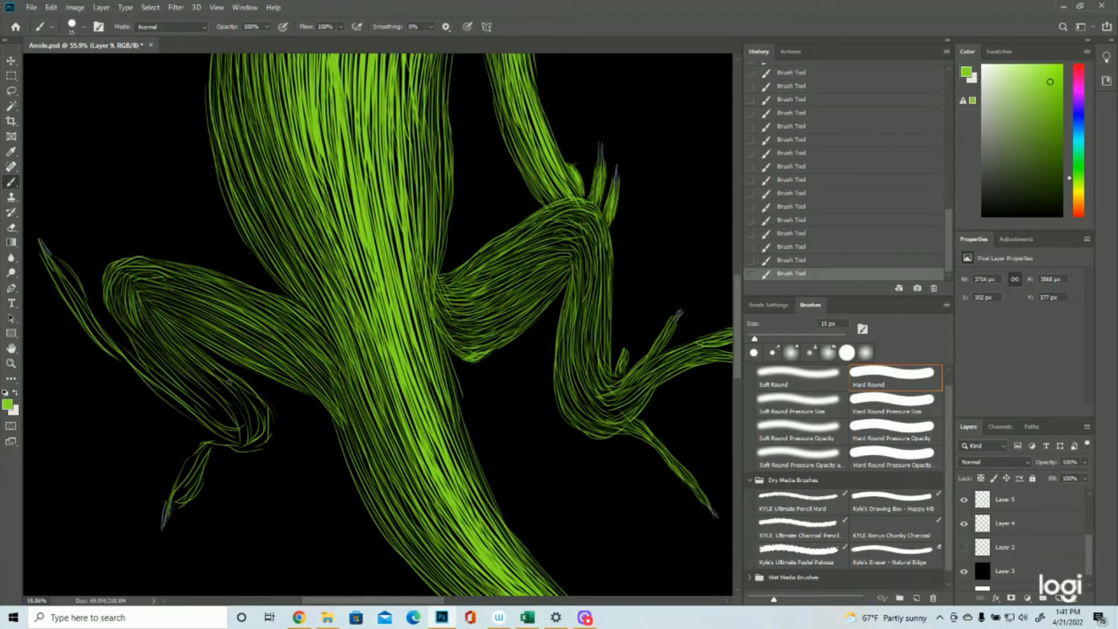
# Fill the far hind leg's lower shin, heel and toes with green strokes, and save the document.
pyautogui.moveTo(41, 243); pyautogui.dragTo(81, 303)
pyautogui.moveTo(53, 261); pyautogui.dragTo(138, 376)
pyautogui.moveTo(105, 332); pyautogui.dragTo(195, 407)
pyautogui.moveTo(175, 373); pyautogui.dragTo(240, 440)
pyautogui.hotkey('ctrl', 'z')
pyautogui.moveTo(244, 380)
pyautogui.mouseDown()
pyautogui.moveTo(276, 426)
pyautogui.moveTo(237, 451)
pyautogui.mouseUp()
pyautogui.moveTo(198, 371); pyautogui.dragTo(250, 443)
pyautogui.moveTo(240, 384); pyautogui.dragTo(262, 440)
pyautogui.moveTo(196, 455); pyautogui.dragTo(170, 501)
pyautogui.hotkey('ctrl', 's')
# Brighten the near hind leg with a second pass of green strokes on the shin and thigh.
pyautogui.hotkey('ctrl', '-')
pyautogui.hotkey('ctrl', '-')
pyautogui.moveTo(510, 313); pyautogui.dragTo(323, 428)
pyautogui.moveTo(321, 378); pyautogui.dragTo(324, 466)
pyautogui.moveTo(317, 397); pyautogui.dragTo(326, 484)
pyautogui.moveTo(312, 369); pyautogui.dragTo(269, 389)
pyautogui.moveTo(310, 379); pyautogui.dragTo(253, 418)
pyautogui.moveTo(315, 395); pyautogui.dragTo(319, 469)
pyautogui.moveTo(227, 412); pyautogui.dragTo(267, 408)
pyautogui.moveTo(226, 418); pyautogui.dragTo(272, 430)
# Add long green strokes over the lower torso, the hip and the base of the tail.
pyautogui.moveTo(221, 367); pyautogui.dragTo(234, 471)
pyautogui.scroll(-3, 377, 325)
pyautogui.moveTo(228, 397); pyautogui.dragTo(262, 513)
pyautogui.scroll(3, 378, 325)
pyautogui.moveTo(213, 338); pyautogui.dragTo(219, 411)
# Add further green strokes across the near hind thigh, down the shin and out along the lower toe.
pyautogui.moveTo(226, 423); pyautogui.dragTo(254, 447)
pyautogui.moveTo(313, 375); pyautogui.dragTo(244, 417)
pyautogui.moveTo(294, 406)
pyautogui.mouseDown()
pyautogui.moveTo(244, 442)
pyautogui.moveTo(298, 389)
pyautogui.mouseUp()
pyautogui.moveTo(296, 375)
pyautogui.mouseDown()
pyautogui.moveTo(326, 410)
pyautogui.moveTo(312, 465)
pyautogui.mouseUp()
pyautogui.moveTo(305, 436)
pyautogui.mouseDown()
pyautogui.moveTo(337, 491)
pyautogui.moveTo(305, 482)
pyautogui.mouseUp()
pyautogui.moveTo(311, 461); pyautogui.dragTo(340, 497)
pyautogui.moveTo(343, 495); pyautogui.dragTo(384, 541)
# Thicken the green highlights on the near hind foot and its long toes.
pyautogui.moveTo(368, 437)
pyautogui.mouseDown()
pyautogui.moveTo(340, 470)
pyautogui.moveTo(409, 443)
pyautogui.moveTo(321, 396)
pyautogui.moveTo(237, 413)
pyautogui.mouseUp()
pyautogui.click(10, 364)
pyautogui.click(485, 518)
pyautogui.click(11, 182)
pyautogui.moveTo(264, 402); pyautogui.dragTo(183, 462)
pyautogui.moveTo(226, 416); pyautogui.dragTo(125, 484)
pyautogui.moveTo(315, 372); pyautogui.dragTo(212, 413)
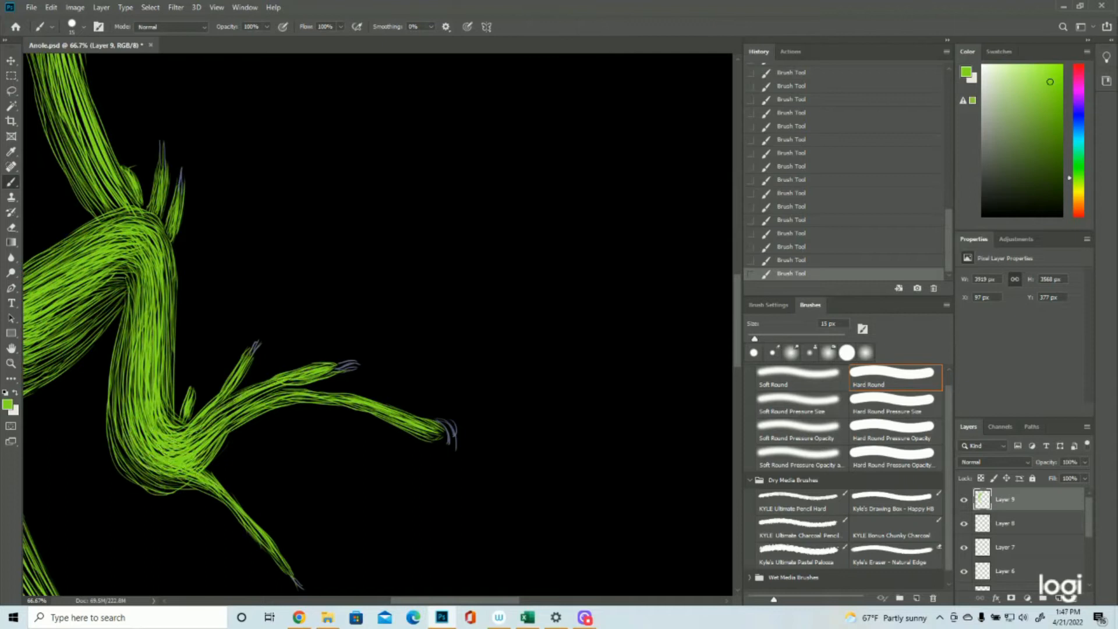
# Brighten the far forelimb's toes and forearm with additional green strokes.
pyautogui.click(11, 364)
pyautogui.moveTo(326, 279); pyautogui.dragTo(379, 279)
pyautogui.click(11, 182)
pyautogui.moveTo(328, 159); pyautogui.dragTo(315, 268)
pyautogui.moveTo(218, 199); pyautogui.dragTo(281, 290)
pyautogui.moveTo(300, 268); pyautogui.dragTo(214, 371)
# Brighten the far hind leg's thigh, heel and shin with additional green strokes.
pyautogui.click(10, 364)
pyautogui.moveTo(379, 303); pyautogui.dragTo(326, 303)
pyautogui.scroll(-5, 350, 303)
pyautogui.click(10, 181)
pyautogui.moveTo(257, 343); pyautogui.dragTo(172, 315)
pyautogui.moveTo(268, 366)
pyautogui.mouseDown()
pyautogui.moveTo(183, 333)
pyautogui.moveTo(258, 414)
pyautogui.mouseUp()
pyautogui.moveTo(180, 386); pyautogui.dragTo(123, 315)
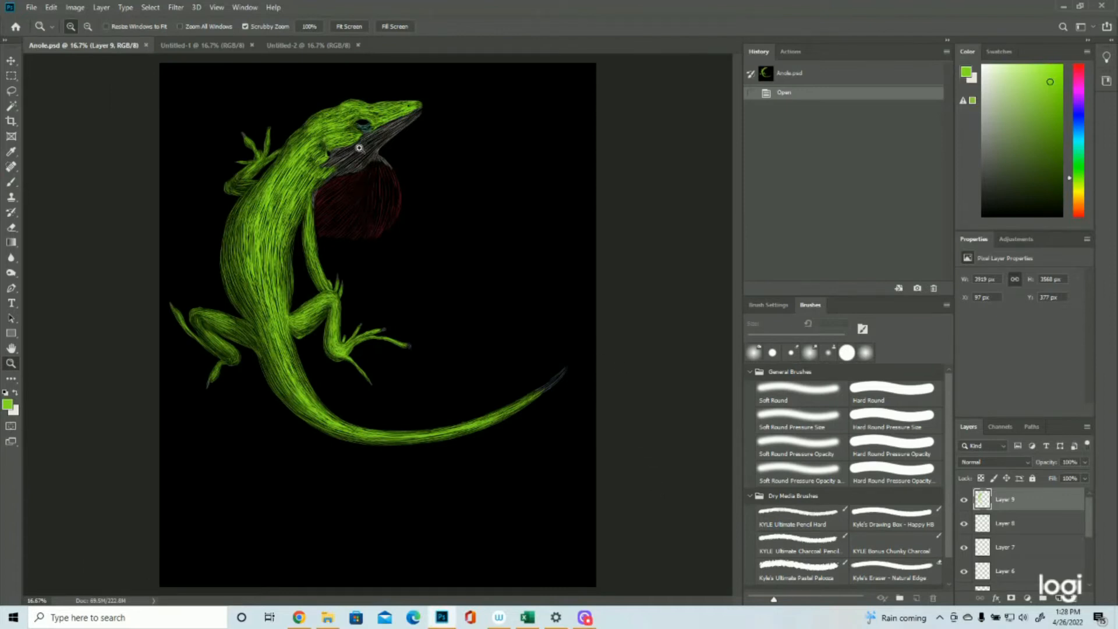
# Show the sketch on Layer 2 and set the foreground colour to its light aqua colour sample.
pyautogui.click(379, 108)
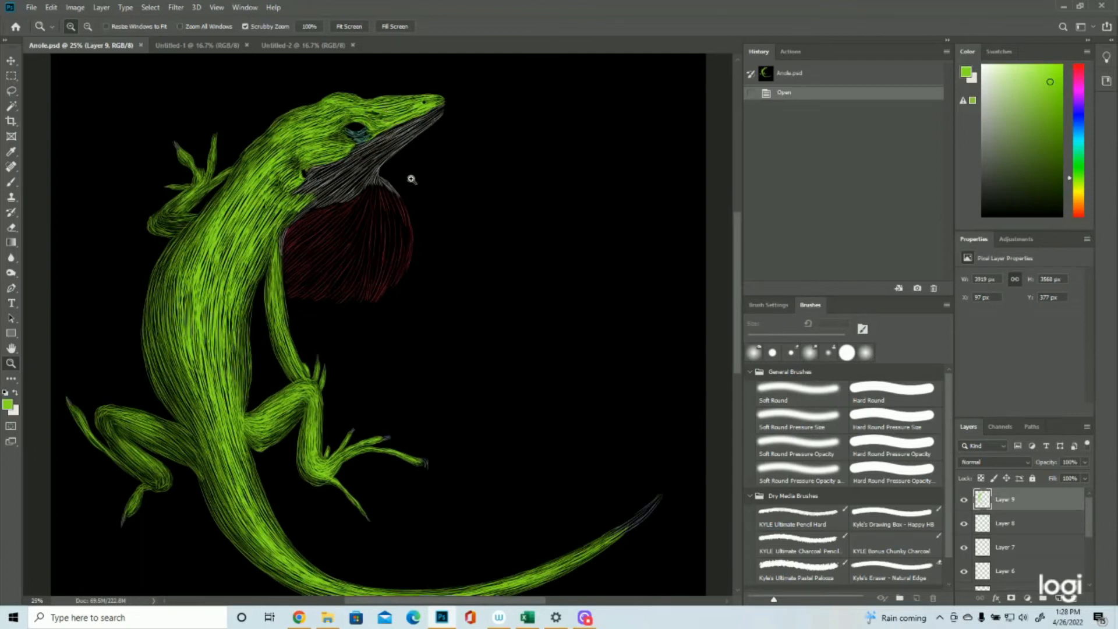
pyautogui.scroll(-5, 1016, 553)
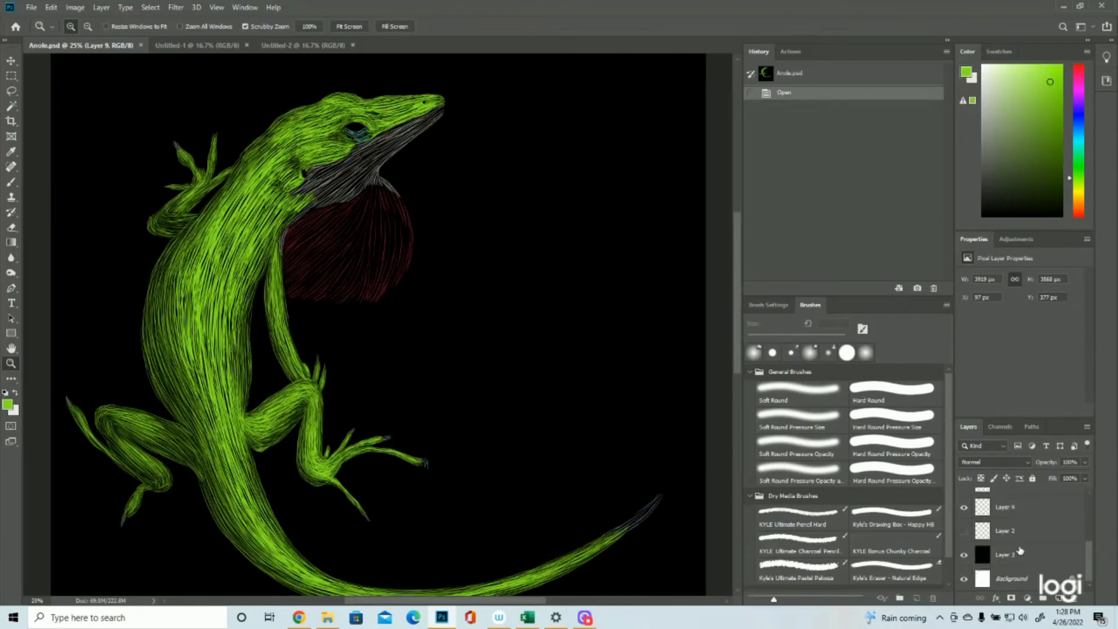
pyautogui.click(964, 531)
pyautogui.moveTo(556, 363); pyautogui.dragTo(521, 369)
pyautogui.moveTo(551, 478); pyautogui.dragTo(582, 469)
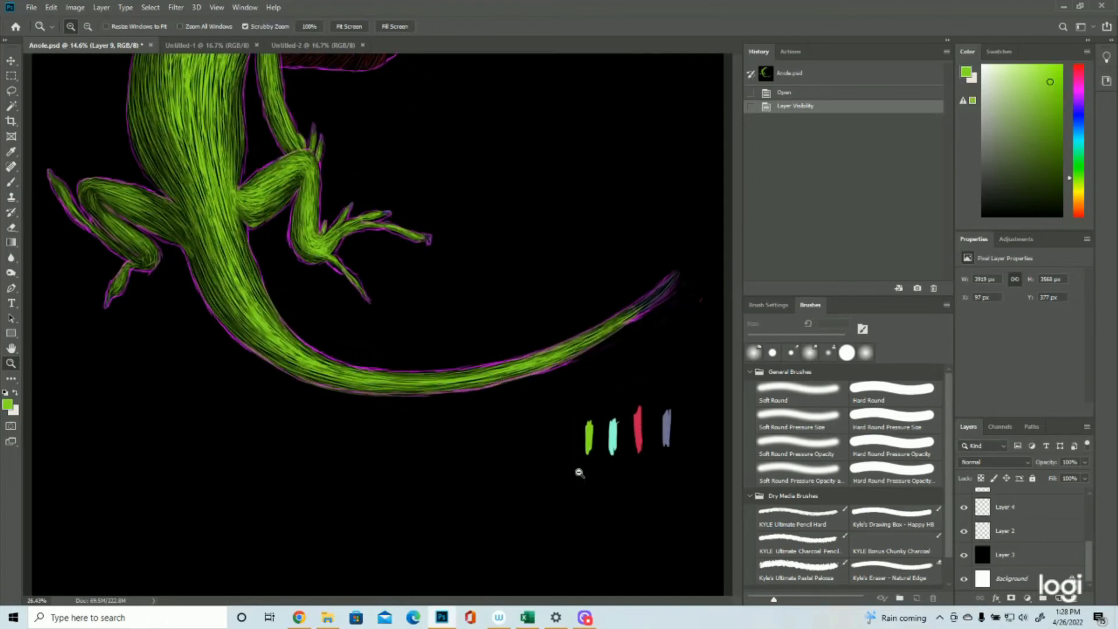
pyautogui.click(8, 404)
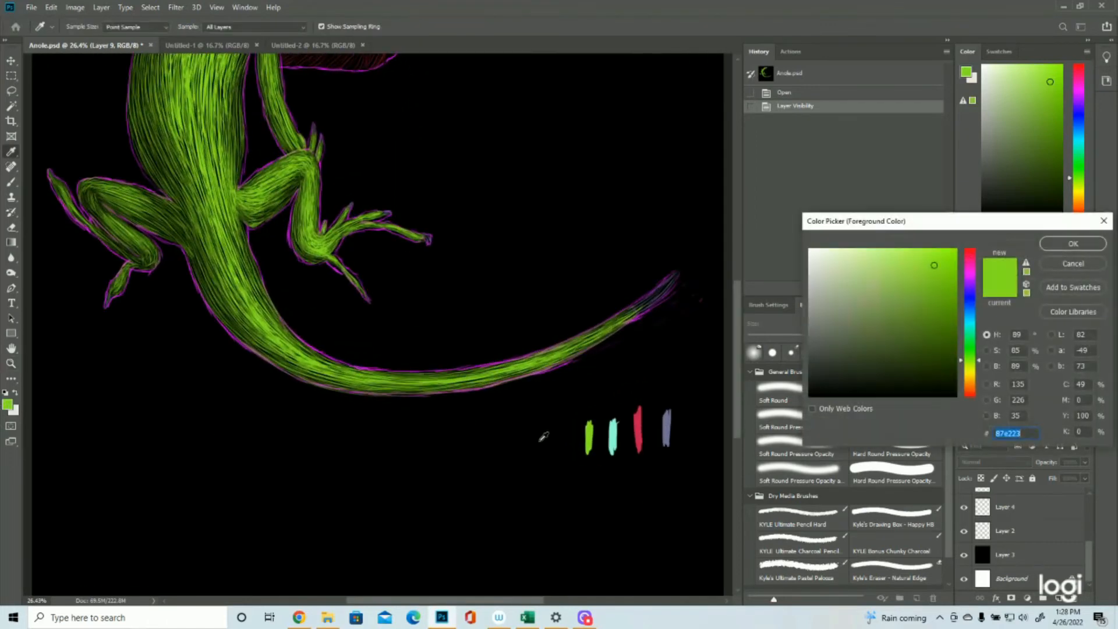
pyautogui.click(614, 429)
pyautogui.click(1081, 245)
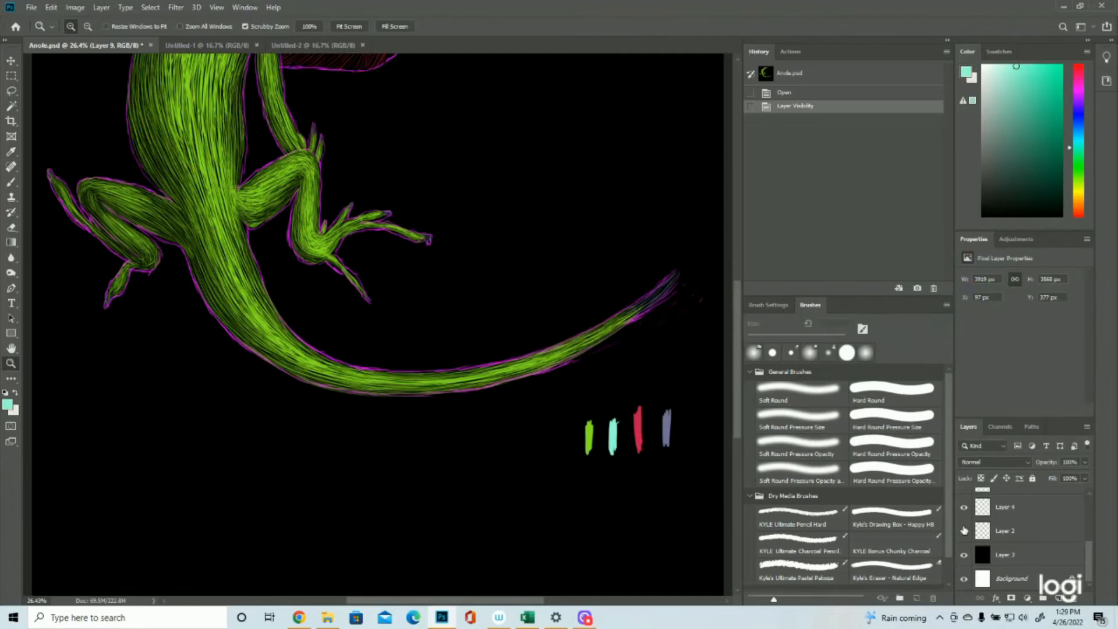
# Hide the Layer 2 sketch and thicken the light aqua strokes along the upper edge of the patch under the eye.
pyautogui.scroll(10, 257, 239)
pyautogui.moveTo(349, 203); pyautogui.dragTo(427, 211)
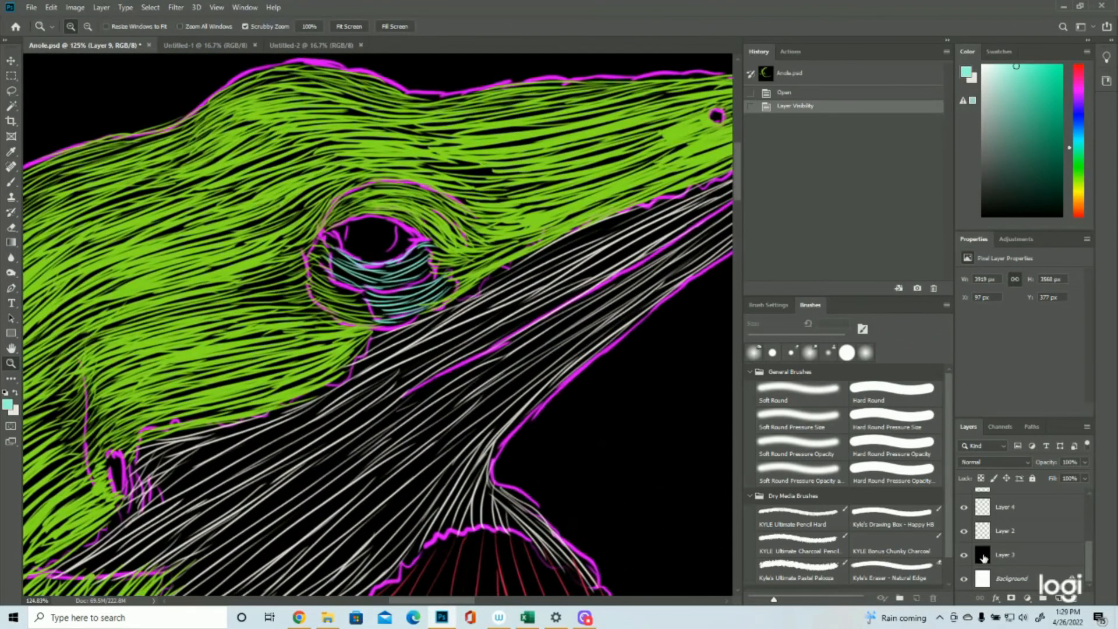
pyautogui.click(965, 531)
pyautogui.press('b')
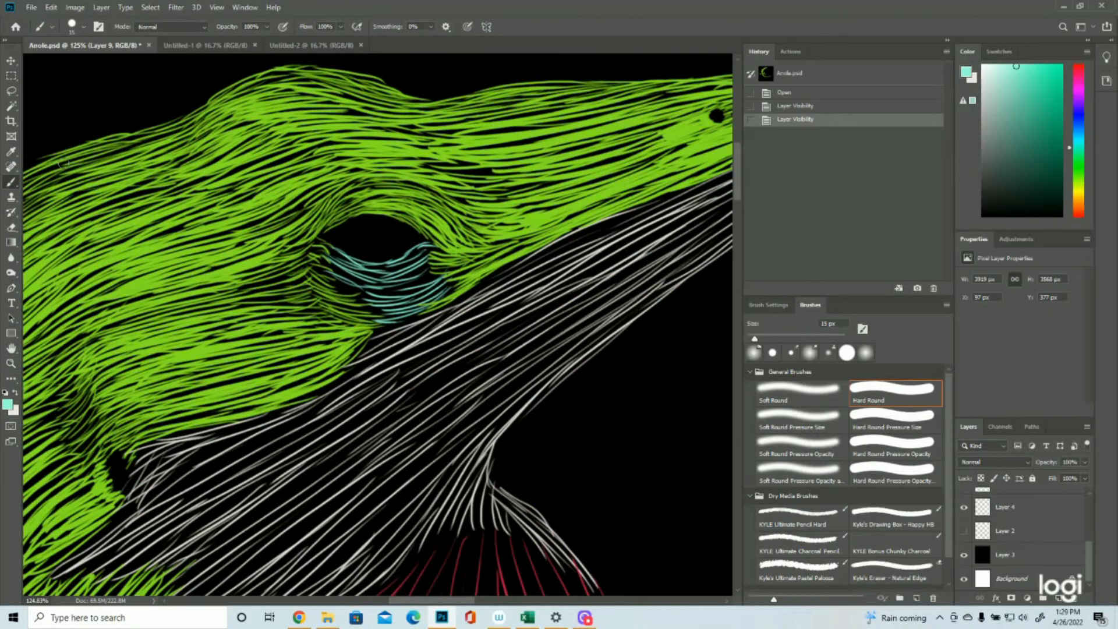
pyautogui.moveTo(441, 251)
pyautogui.mouseDown()
pyautogui.moveTo(418, 248)
pyautogui.moveTo(407, 263)
pyautogui.mouseUp()
pyautogui.moveTo(432, 240)
pyautogui.mouseDown()
pyautogui.moveTo(403, 262)
pyautogui.moveTo(367, 265)
pyautogui.mouseUp()
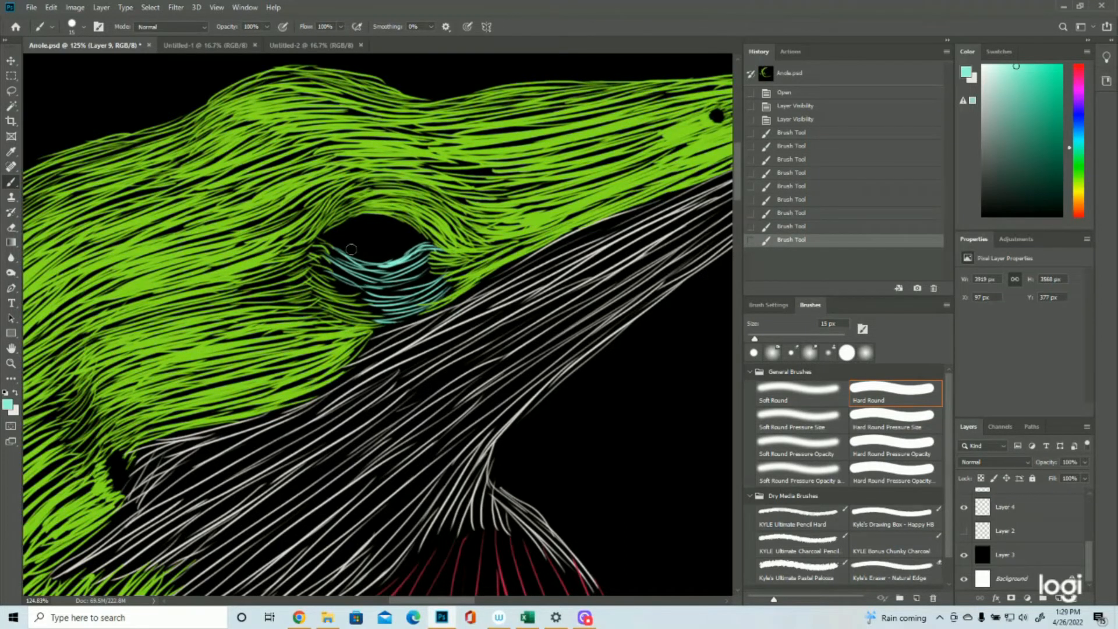
pyautogui.moveTo(338, 255); pyautogui.dragTo(349, 256)
pyautogui.moveTo(342, 250)
pyautogui.mouseDown()
pyautogui.moveTo(389, 269)
pyautogui.moveTo(347, 260)
pyautogui.moveTo(353, 269)
pyautogui.mouseUp()
pyautogui.moveTo(332, 259)
pyautogui.mouseDown()
pyautogui.moveTo(385, 296)
pyautogui.moveTo(431, 275)
pyautogui.mouseUp()
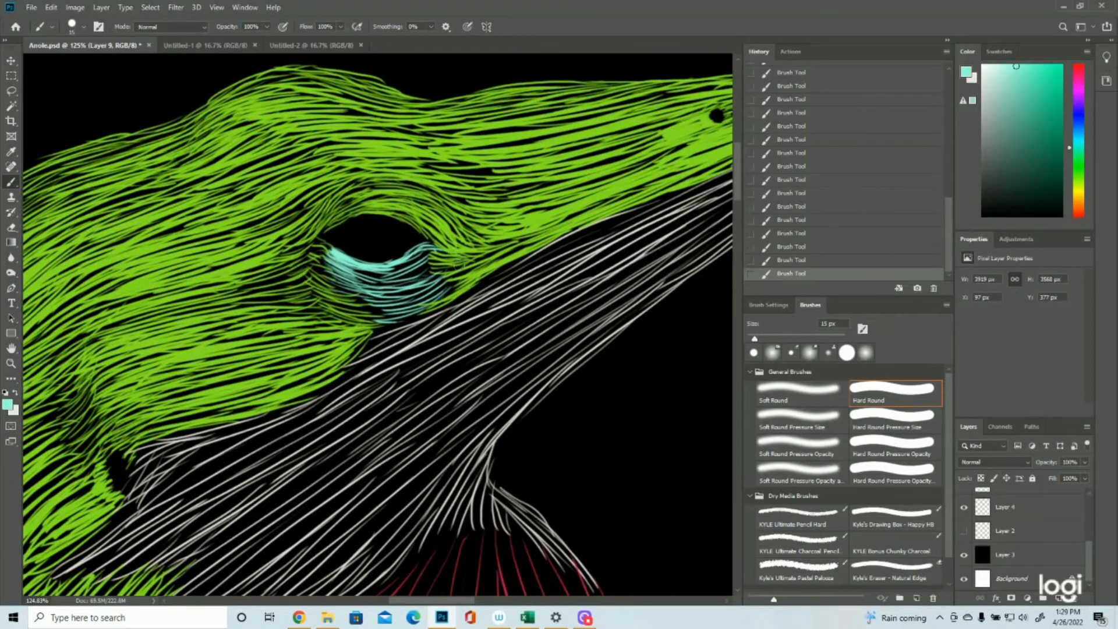
# Fill the lower and front parts of the patch under the eye with more light aqua strokes.
pyautogui.moveTo(433, 268)
pyautogui.mouseDown()
pyautogui.moveTo(408, 273)
pyautogui.moveTo(430, 254)
pyautogui.moveTo(352, 277)
pyautogui.moveTo(431, 266)
pyautogui.moveTo(400, 282)
pyautogui.moveTo(434, 279)
pyautogui.moveTo(415, 296)
pyautogui.moveTo(437, 290)
pyautogui.moveTo(415, 300)
pyautogui.moveTo(461, 283)
pyautogui.moveTo(407, 323)
pyautogui.moveTo(343, 301)
pyautogui.moveTo(434, 293)
pyautogui.mouseUp()
pyautogui.moveTo(373, 316)
pyautogui.mouseDown()
pyautogui.moveTo(431, 302)
pyautogui.moveTo(470, 271)
pyautogui.mouseUp()
pyautogui.moveTo(401, 286); pyautogui.dragTo(451, 270)
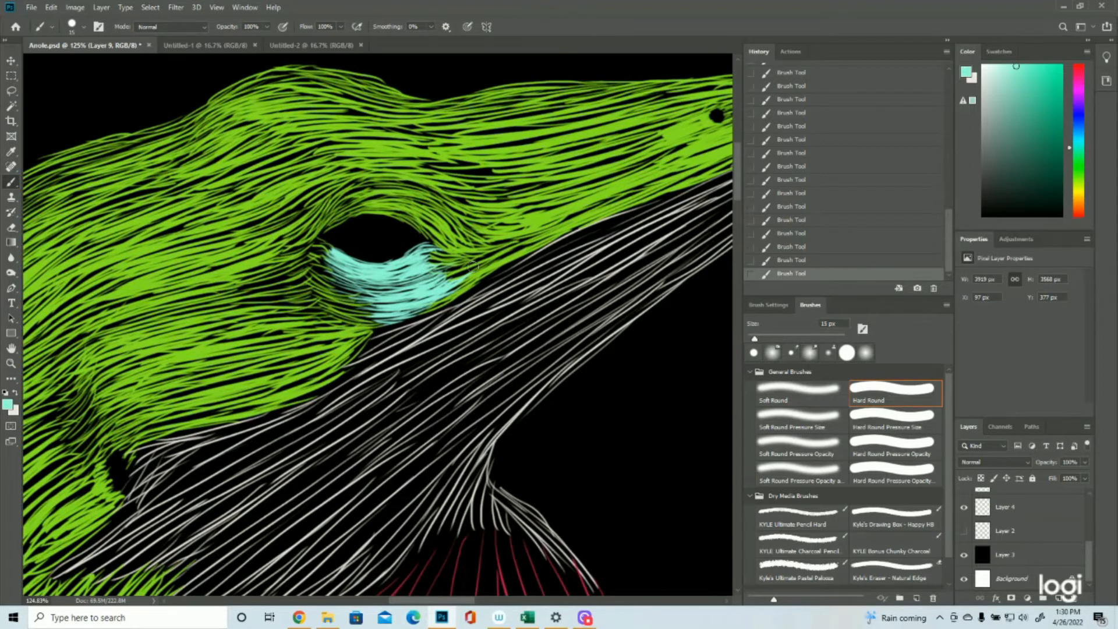
# Show the Layer 2 sketch again and set the foreground colour to off-white ede7dd.
pyautogui.click(11, 364)
pyautogui.moveTo(296, 300); pyautogui.dragTo(200, 295)
pyautogui.click(464, 111)
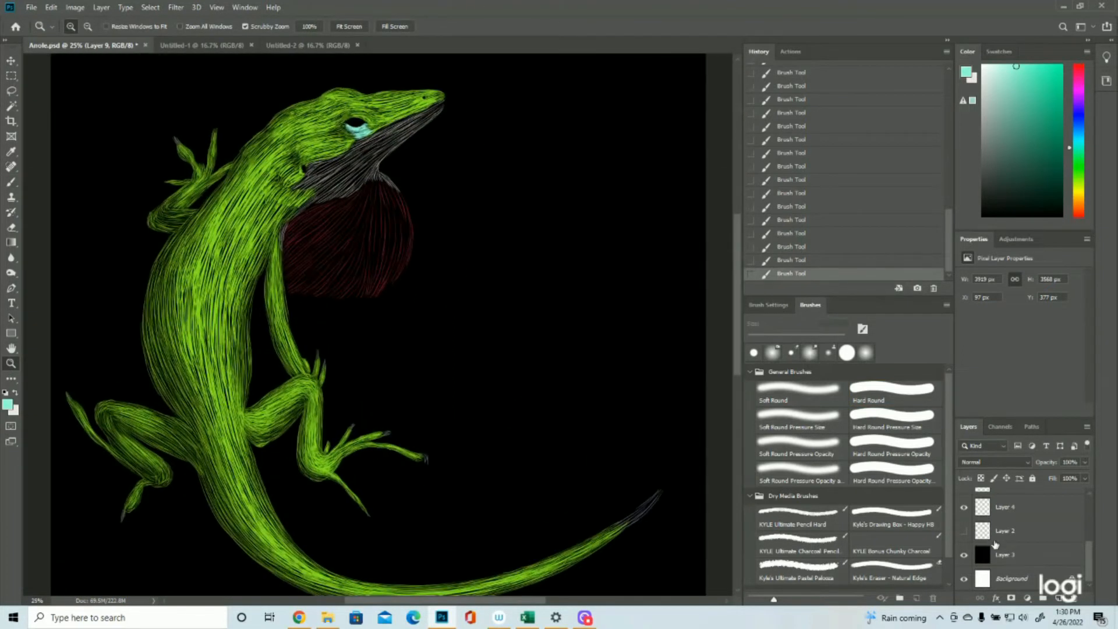
pyautogui.click(964, 531)
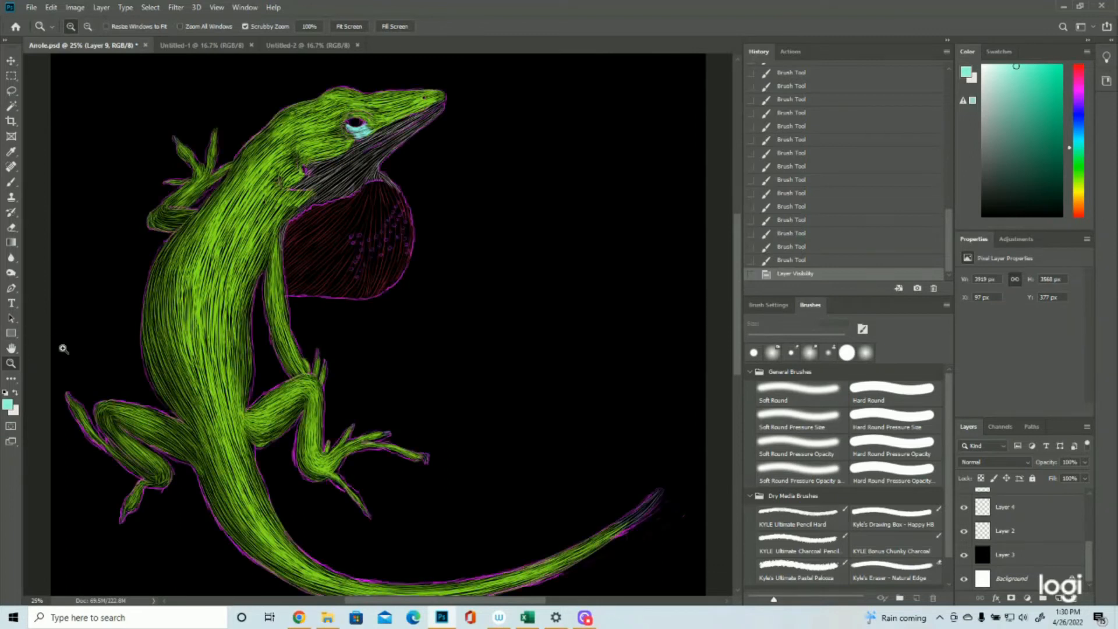
pyautogui.click(10, 407)
pyautogui.click(135, 378)
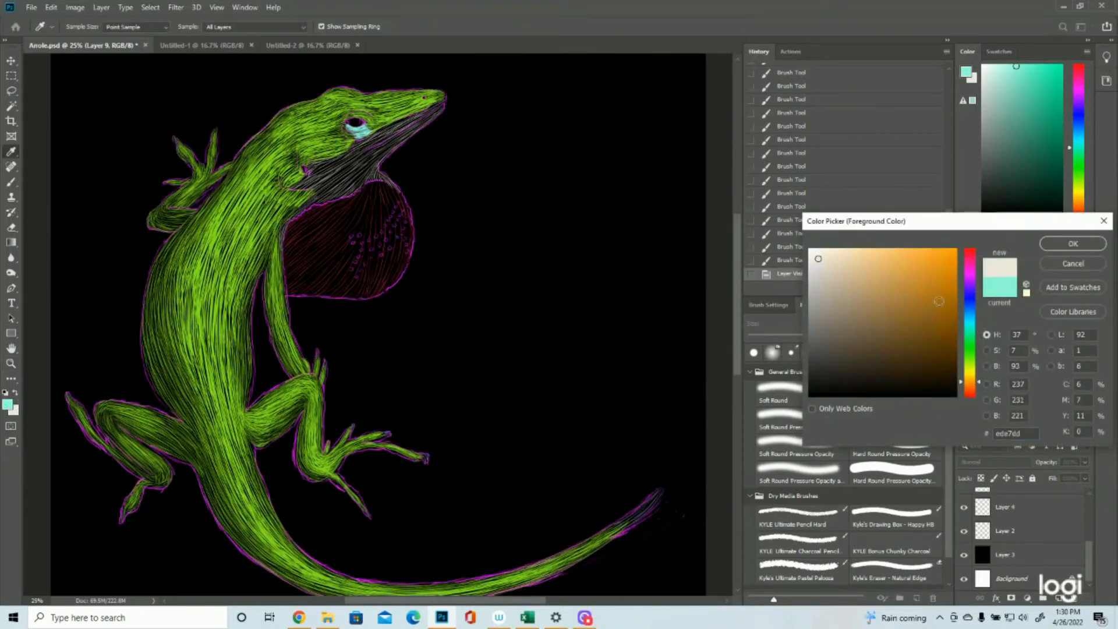
pyautogui.click(1060, 249)
# Check Layer 9's strokes by toggling its visibility, and add a new layer above it.
pyautogui.press('z')
pyautogui.moveTo(512, 369)
pyautogui.mouseDown()
pyautogui.moveTo(469, 369)
pyautogui.moveTo(510, 361)
pyautogui.mouseUp()
pyautogui.scroll(3, 510, 362)
pyautogui.moveTo(378, 131); pyautogui.dragTo(489, 215)
pyautogui.scroll(3, 492, 222)
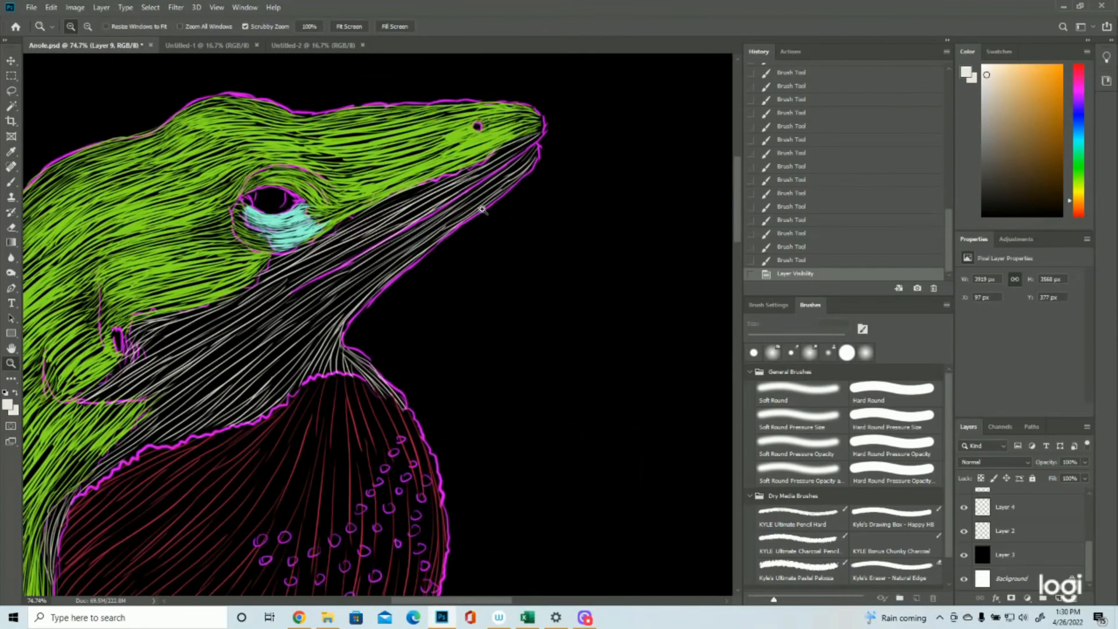
pyautogui.scroll(5, 1036, 534)
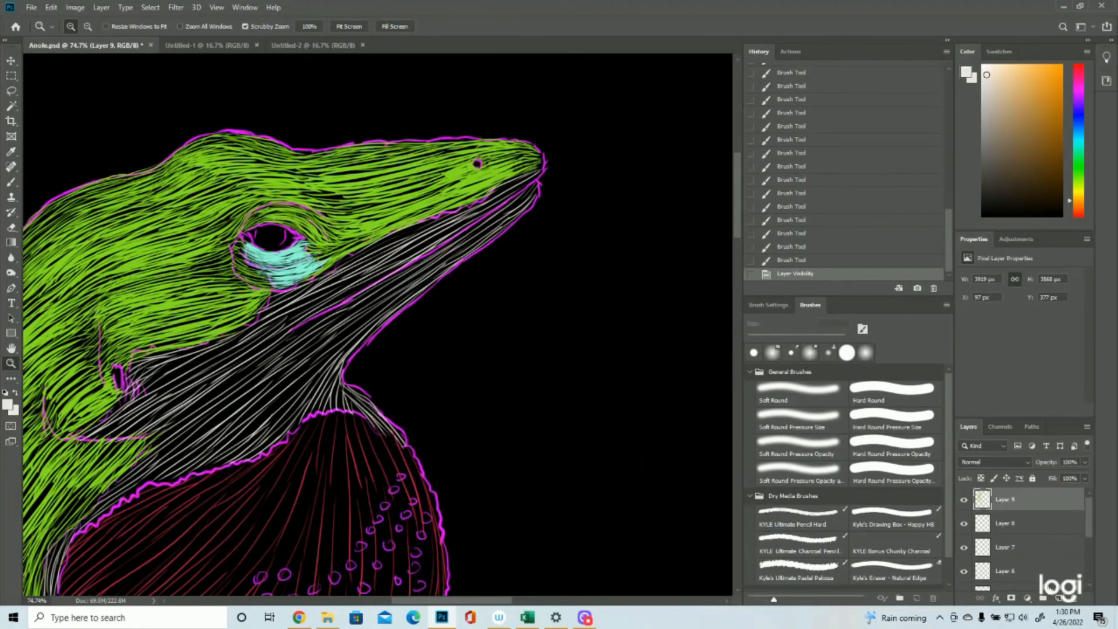
pyautogui.click(965, 500)
pyautogui.click(965, 500)
pyautogui.click(1060, 599)
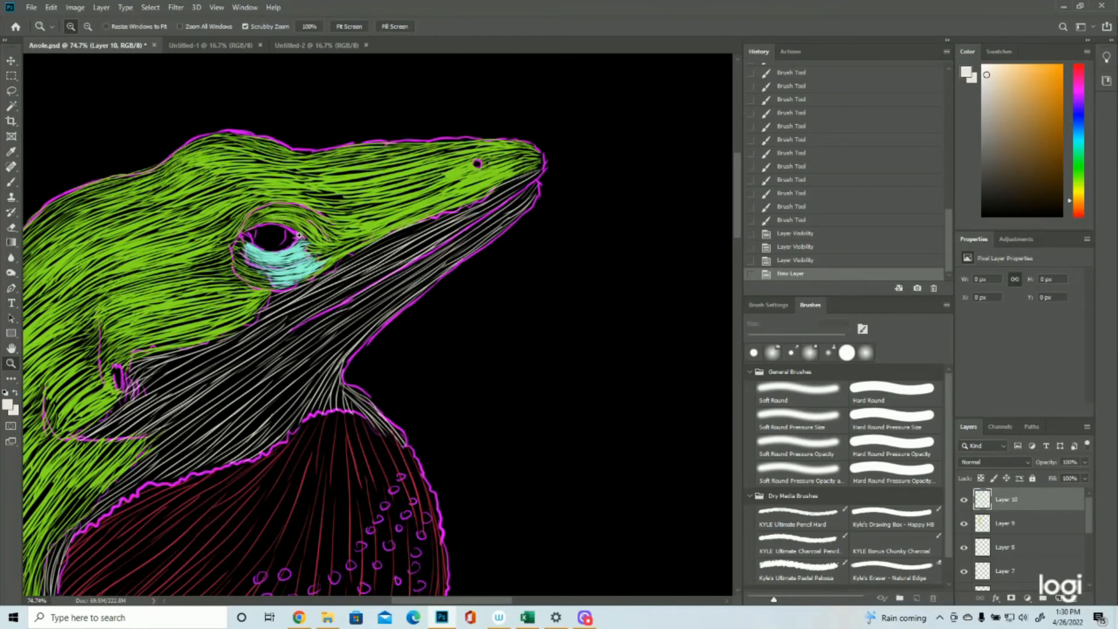
# Brush off-white strokes along the jaw line from the snout tip back to below the eye.
pyautogui.click(11, 183)
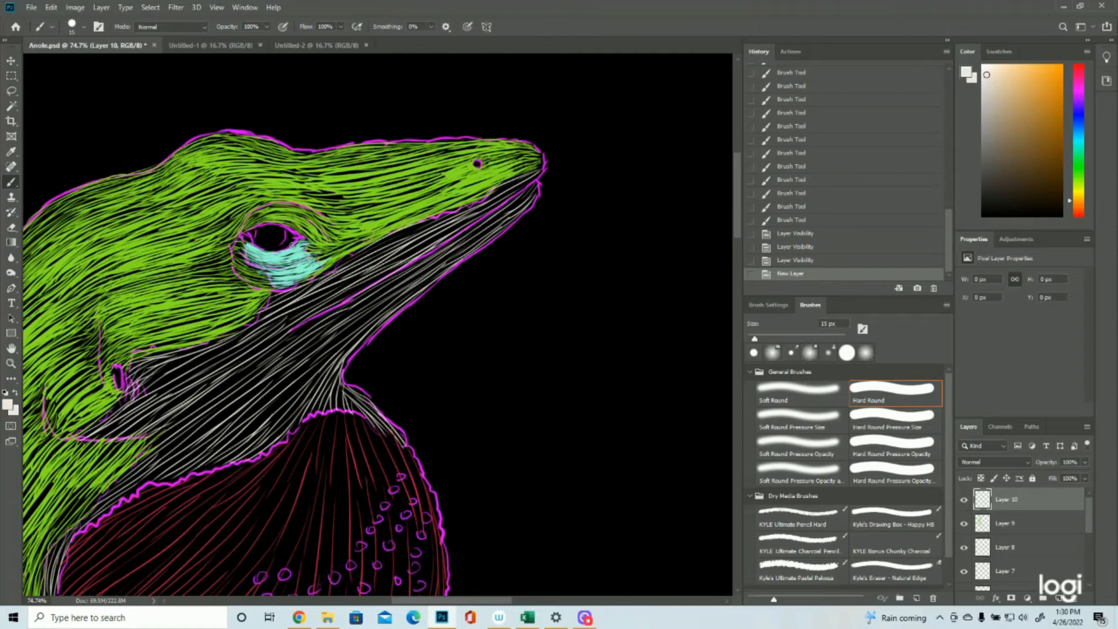
pyautogui.moveTo(543, 169); pyautogui.dragTo(498, 202)
pyautogui.moveTo(521, 188); pyautogui.dragTo(290, 330)
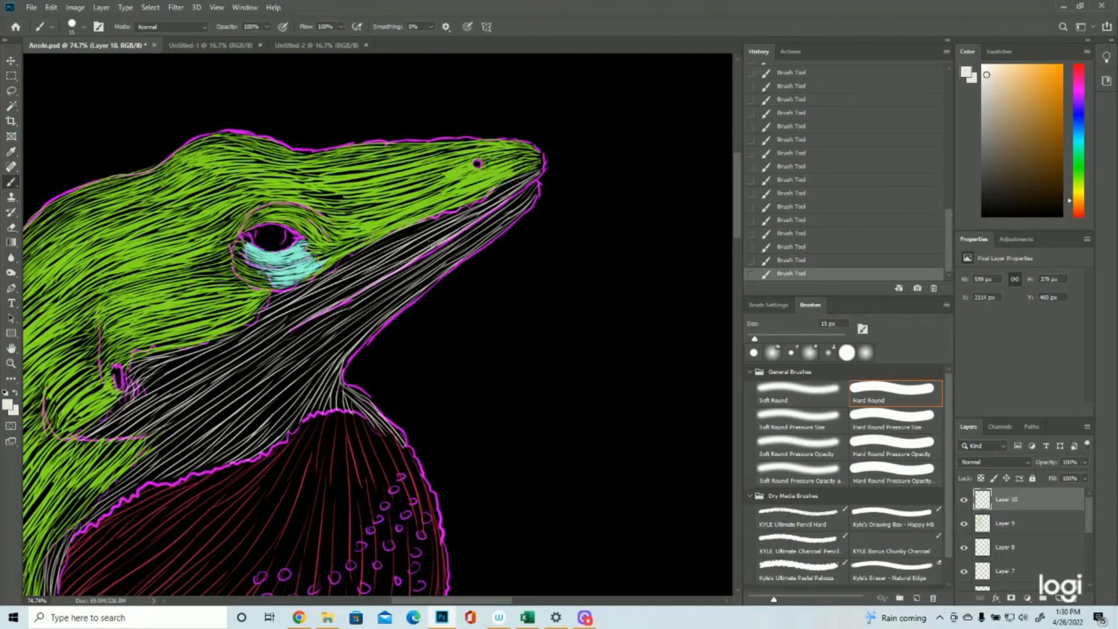
pyautogui.moveTo(385, 270); pyautogui.dragTo(330, 305)
pyautogui.moveTo(375, 276); pyautogui.dragTo(335, 298)
pyautogui.moveTo(486, 208); pyautogui.dragTo(435, 241)
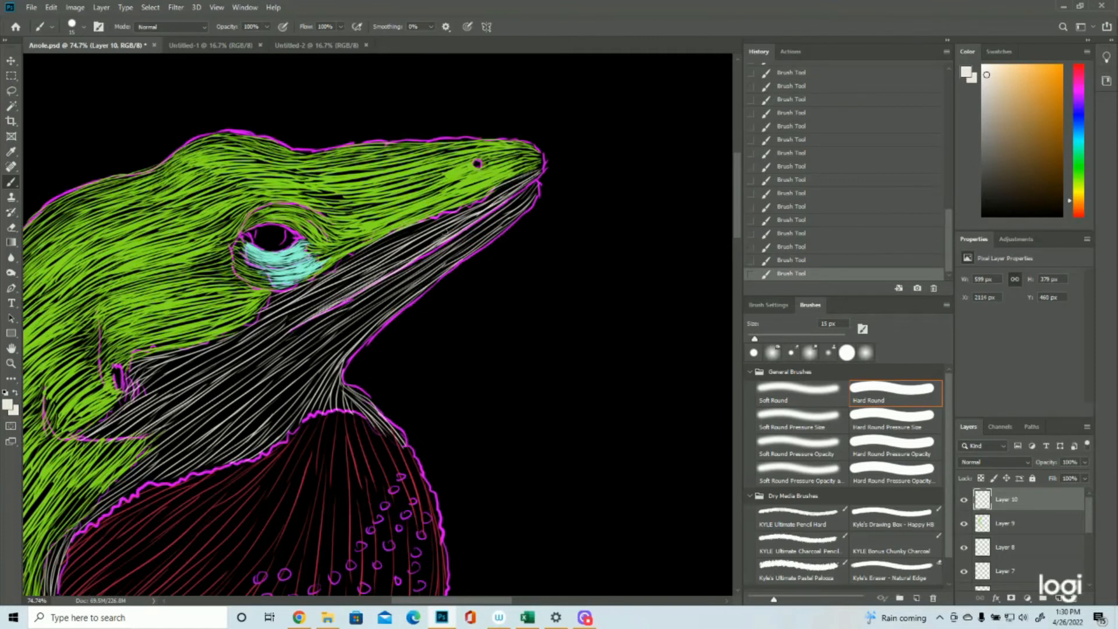
pyautogui.moveTo(382, 277); pyautogui.dragTo(413, 258)
pyautogui.moveTo(488, 216); pyautogui.dragTo(517, 196)
pyautogui.moveTo(442, 251); pyautogui.dragTo(480, 223)
pyautogui.moveTo(419, 265)
pyautogui.mouseDown()
pyautogui.moveTo(446, 242)
pyautogui.moveTo(436, 251)
pyautogui.mouseUp()
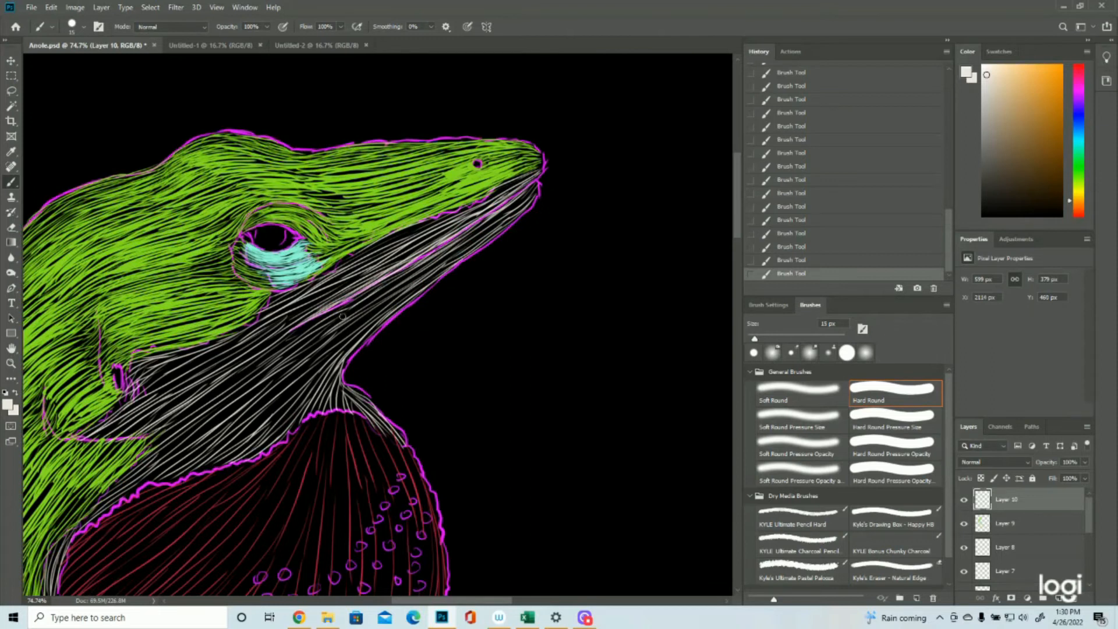
pyautogui.moveTo(378, 284); pyautogui.dragTo(281, 345)
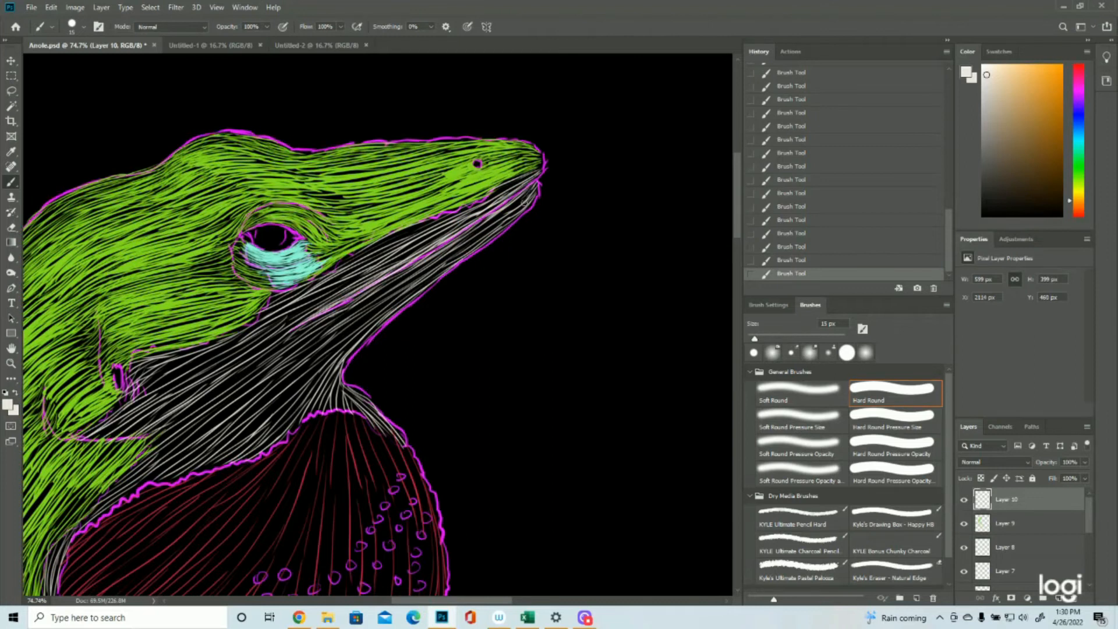
# Hide the Layer 2 sketch and thicken the off-white strokes along the chin's underside down to the throat.
pyautogui.moveTo(537, 198); pyautogui.dragTo(469, 250)
pyautogui.scroll(-5, 977, 554)
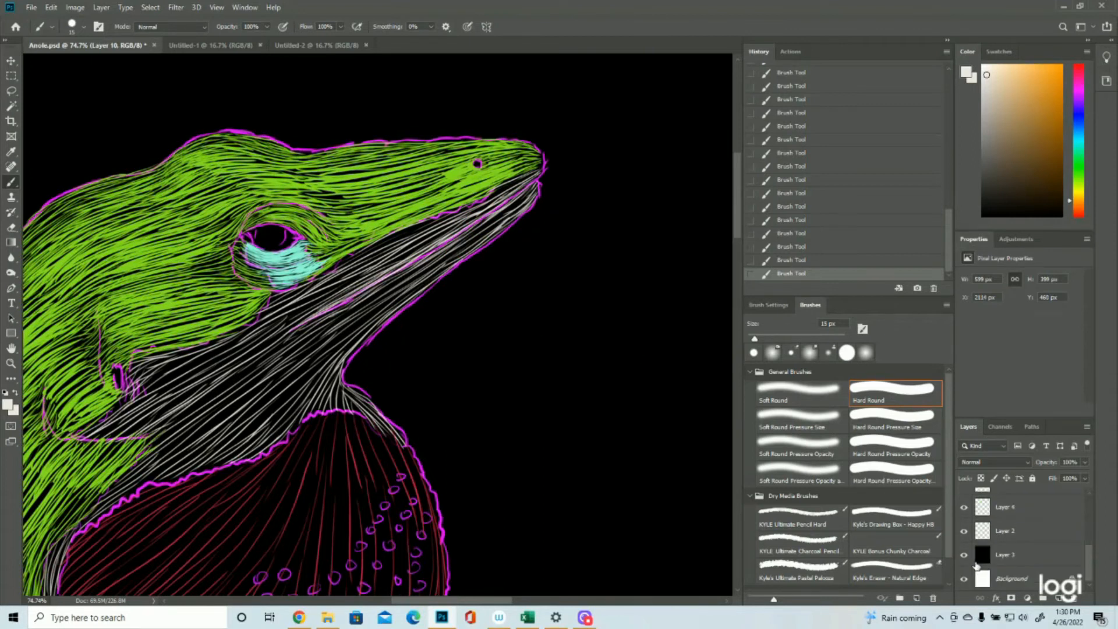
pyautogui.click(964, 531)
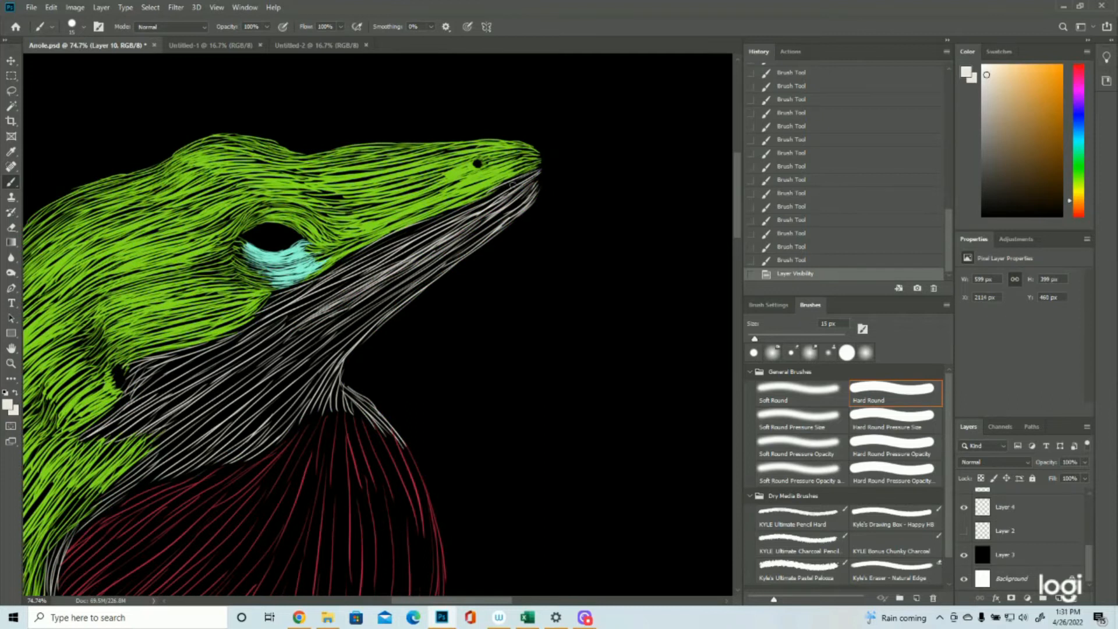
pyautogui.moveTo(538, 183); pyautogui.dragTo(532, 193)
pyautogui.moveTo(540, 184); pyautogui.dragTo(534, 194)
pyautogui.moveTo(540, 187); pyautogui.dragTo(436, 266)
pyautogui.moveTo(442, 261); pyautogui.dragTo(418, 282)
pyautogui.moveTo(463, 245); pyautogui.dragTo(403, 304)
pyautogui.moveTo(453, 265); pyautogui.dragTo(402, 305)
pyautogui.moveTo(439, 272); pyautogui.dragTo(342, 340)
pyautogui.moveTo(388, 300)
pyautogui.mouseDown()
pyautogui.moveTo(305, 364)
pyautogui.moveTo(303, 381)
pyautogui.mouseUp()
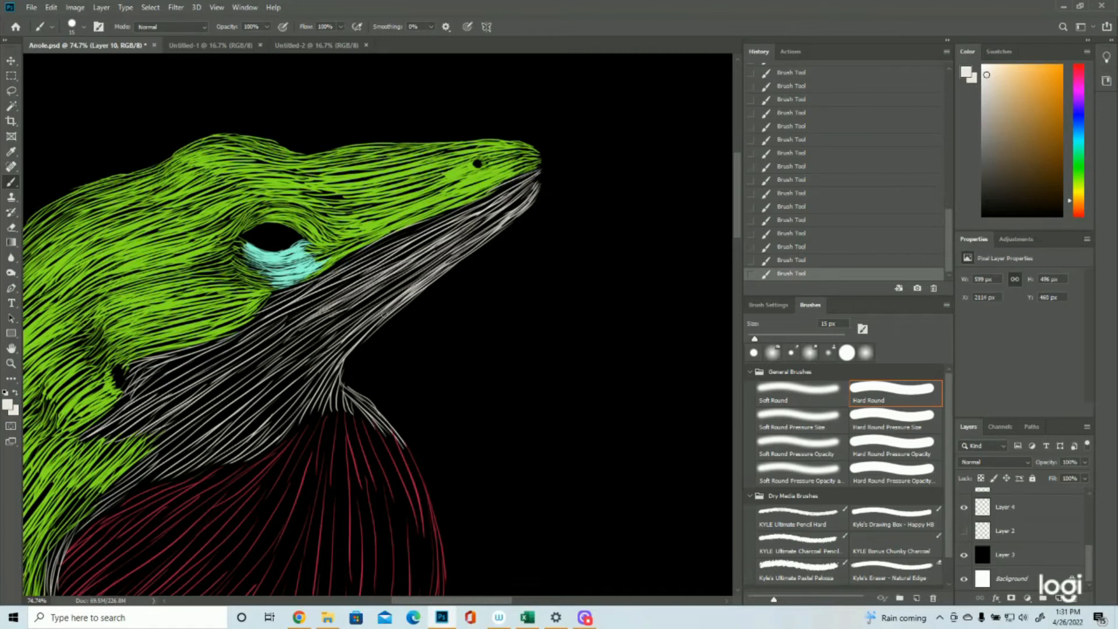
pyautogui.moveTo(369, 326); pyautogui.dragTo(318, 379)
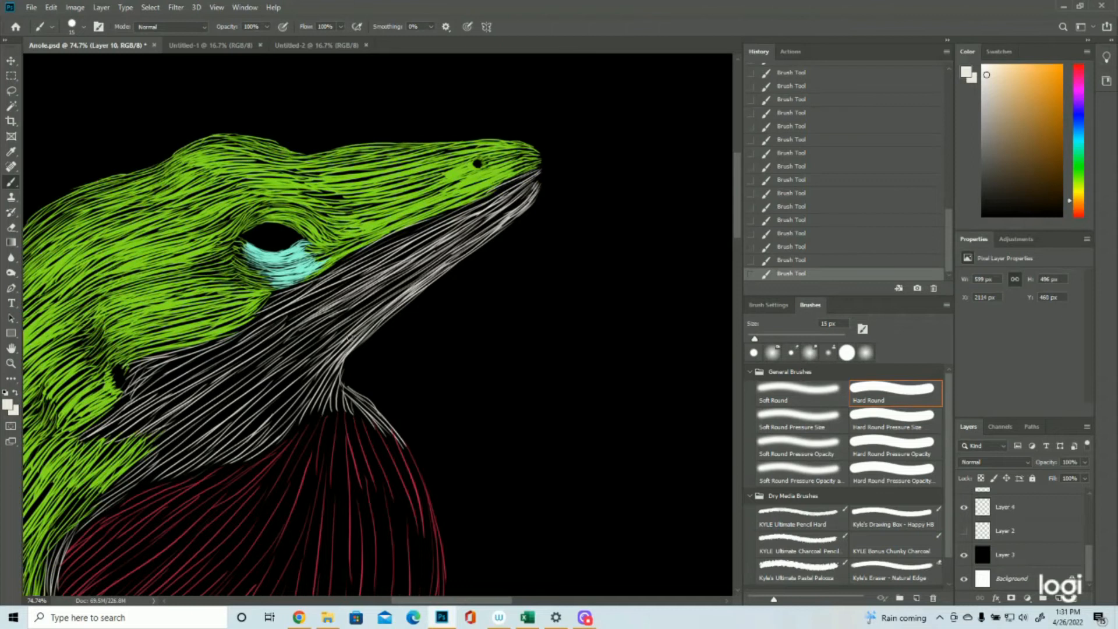
# Thicken the off-white strokes on the throat fold running down to the dewlap's front edge.
pyautogui.moveTo(350, 336)
pyautogui.mouseDown()
pyautogui.moveTo(323, 372)
pyautogui.moveTo(331, 414)
pyautogui.moveTo(373, 429)
pyautogui.mouseUp()
pyautogui.moveTo(344, 385); pyautogui.dragTo(378, 416)
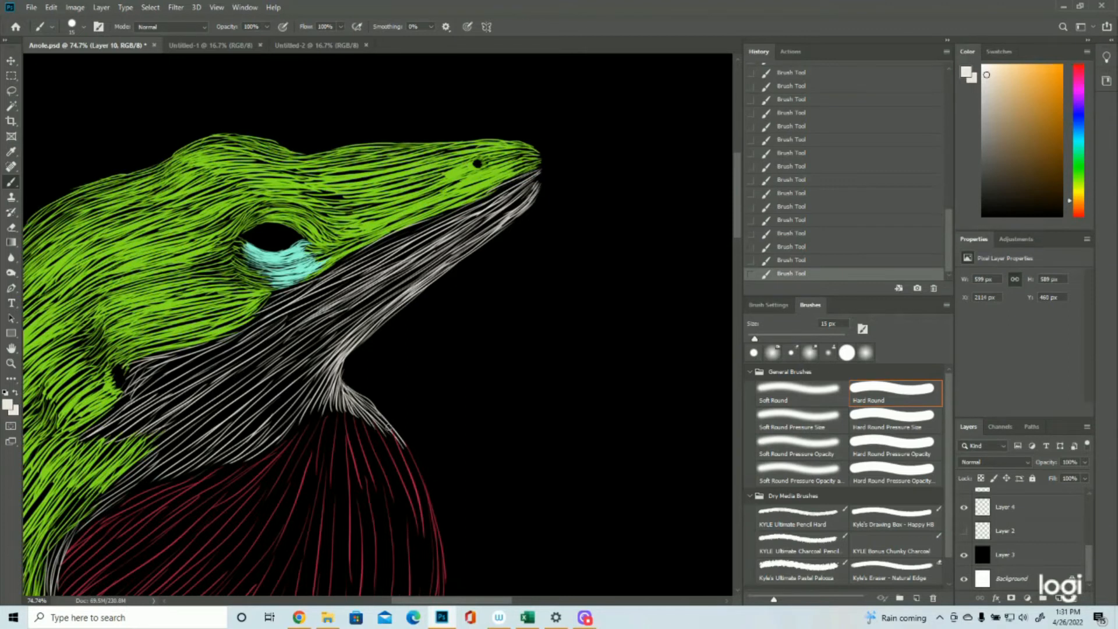
pyautogui.moveTo(379, 415); pyautogui.dragTo(410, 456)
pyautogui.moveTo(368, 410); pyautogui.dragTo(394, 441)
# Brush off-white strokes around the front edge of the ear opening.
pyautogui.click(11, 365)
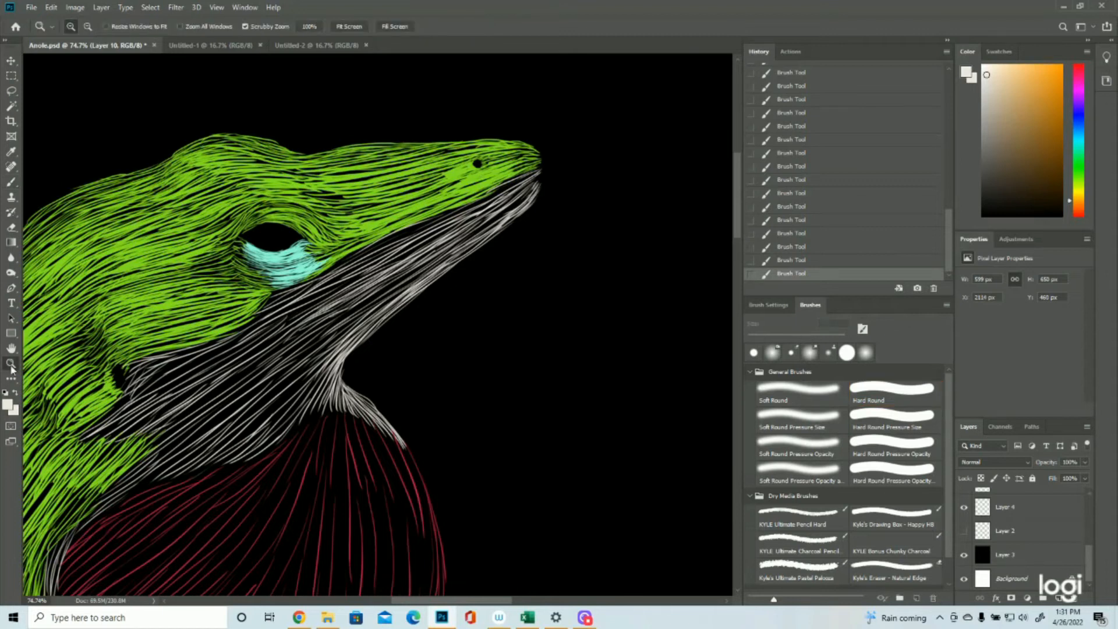
pyautogui.click(137, 387)
pyautogui.click(137, 387)
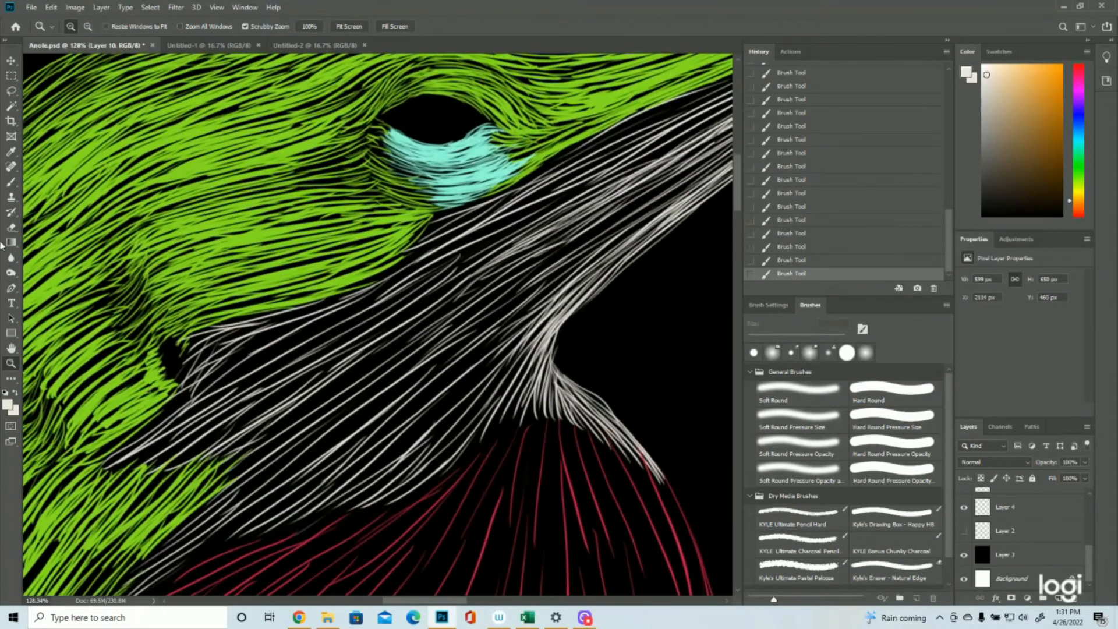
pyautogui.click(11, 184)
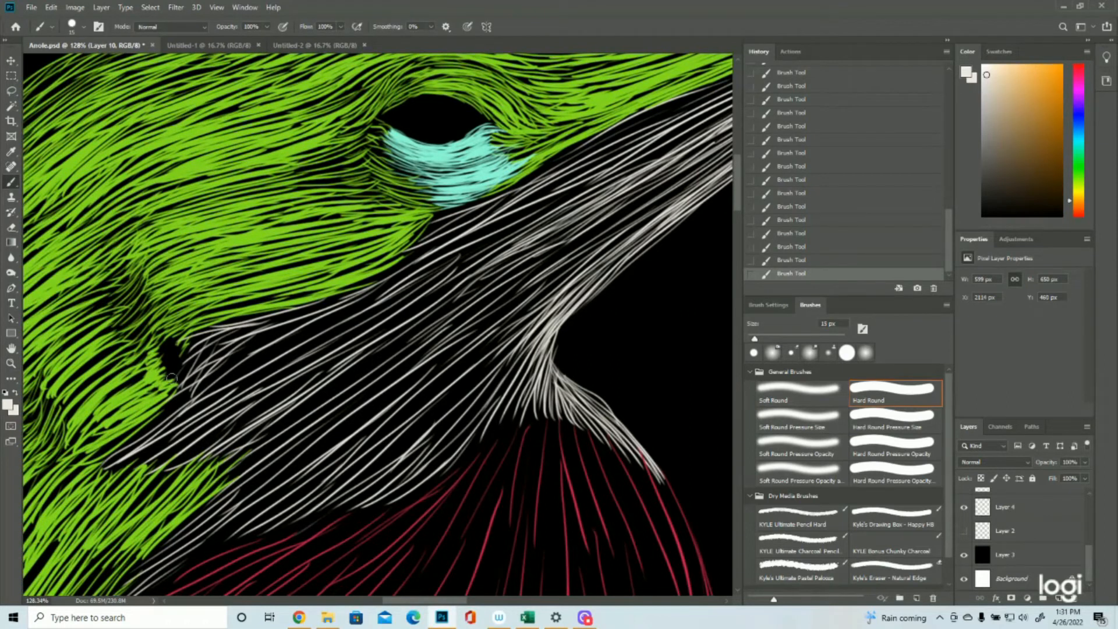
pyautogui.moveTo(191, 347)
pyautogui.mouseDown()
pyautogui.moveTo(179, 371)
pyautogui.moveTo(195, 370)
pyautogui.moveTo(185, 352)
pyautogui.moveTo(178, 385)
pyautogui.moveTo(161, 396)
pyautogui.moveTo(175, 388)
pyautogui.mouseUp()
# Fill the narrow chest strip between the shoulder and the dewlap's rear edge with dense off-white strokes.
pyautogui.click(10, 364)
pyautogui.moveTo(288, 341)
pyautogui.mouseDown()
pyautogui.moveTo(254, 328)
pyautogui.moveTo(277, 371)
pyautogui.mouseUp()
pyautogui.moveTo(183, 325); pyautogui.dragTo(213, 327)
pyautogui.click(8, 185)
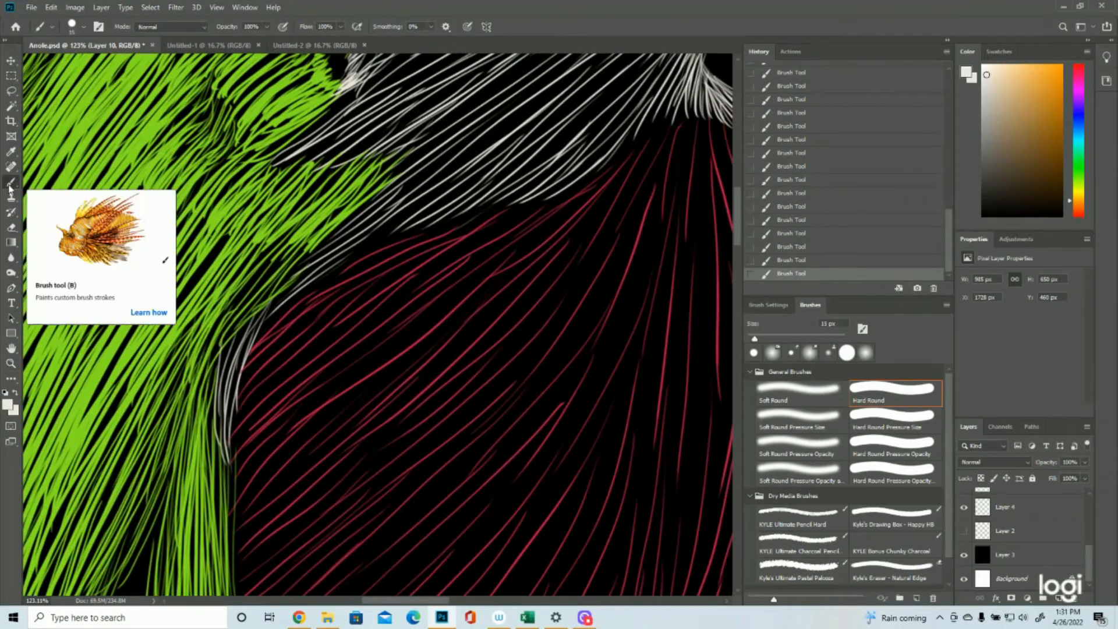
pyautogui.moveTo(270, 303); pyautogui.dragTo(238, 370)
pyautogui.moveTo(265, 307)
pyautogui.mouseDown()
pyautogui.moveTo(235, 350)
pyautogui.moveTo(262, 306)
pyautogui.moveTo(238, 349)
pyautogui.moveTo(261, 307)
pyautogui.moveTo(238, 373)
pyautogui.moveTo(245, 323)
pyautogui.moveTo(228, 417)
pyautogui.mouseUp()
pyautogui.moveTo(239, 372); pyautogui.dragTo(229, 438)
pyautogui.moveTo(237, 389); pyautogui.dragTo(232, 467)
pyautogui.moveTo(236, 416); pyautogui.dragTo(231, 482)
pyautogui.moveTo(247, 341); pyautogui.dragTo(226, 416)
pyautogui.moveTo(232, 400); pyautogui.dragTo(225, 456)
pyautogui.moveTo(249, 316); pyautogui.dragTo(217, 464)
pyautogui.moveTo(233, 337)
pyautogui.mouseDown()
pyautogui.moveTo(222, 389)
pyautogui.moveTo(217, 362)
pyautogui.moveTo(237, 330)
pyautogui.moveTo(225, 339)
pyautogui.moveTo(216, 433)
pyautogui.mouseUp()
pyautogui.moveTo(223, 390); pyautogui.dragTo(214, 448)
pyautogui.moveTo(249, 313); pyautogui.dragTo(218, 399)
pyautogui.moveTo(230, 337); pyautogui.dragTo(210, 413)
pyautogui.moveTo(220, 364); pyautogui.dragTo(208, 445)
pyautogui.moveTo(243, 324)
pyautogui.mouseDown()
pyautogui.moveTo(216, 386)
pyautogui.moveTo(219, 437)
pyautogui.mouseUp()
pyautogui.moveTo(226, 398); pyautogui.dragTo(217, 457)
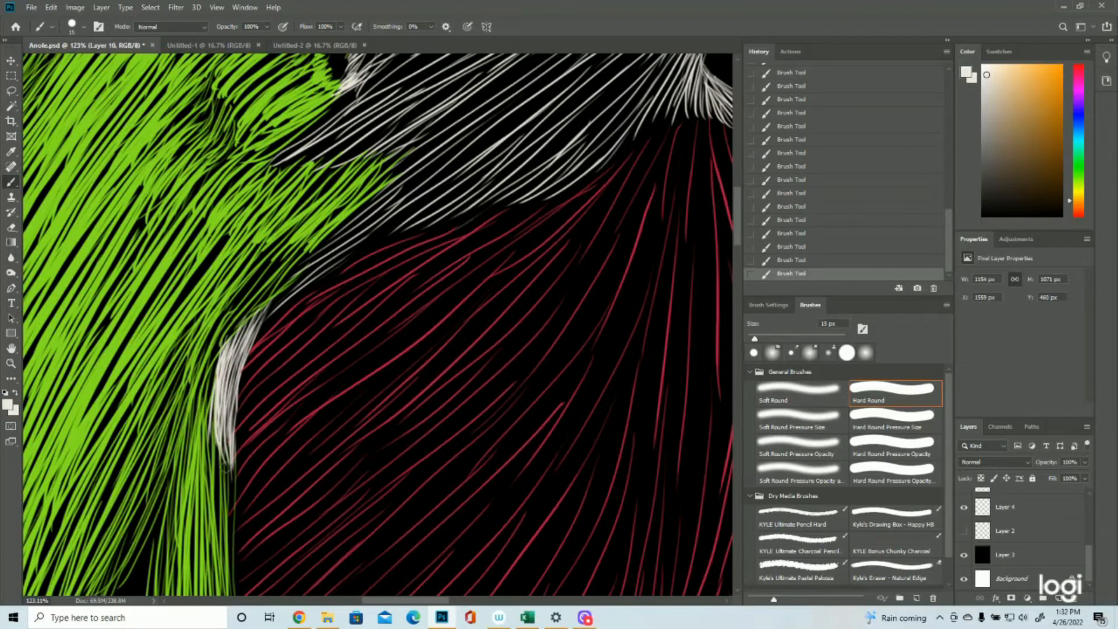
# Brighten the lower jaw's front end at the snout tip with off-white strokes, checking them against the Layer 2 sketch.
pyautogui.click(11, 365)
pyautogui.moveTo(272, 355); pyautogui.dragTo(215, 376)
pyautogui.moveTo(477, 174); pyautogui.dragTo(533, 162)
pyautogui.click(12, 182)
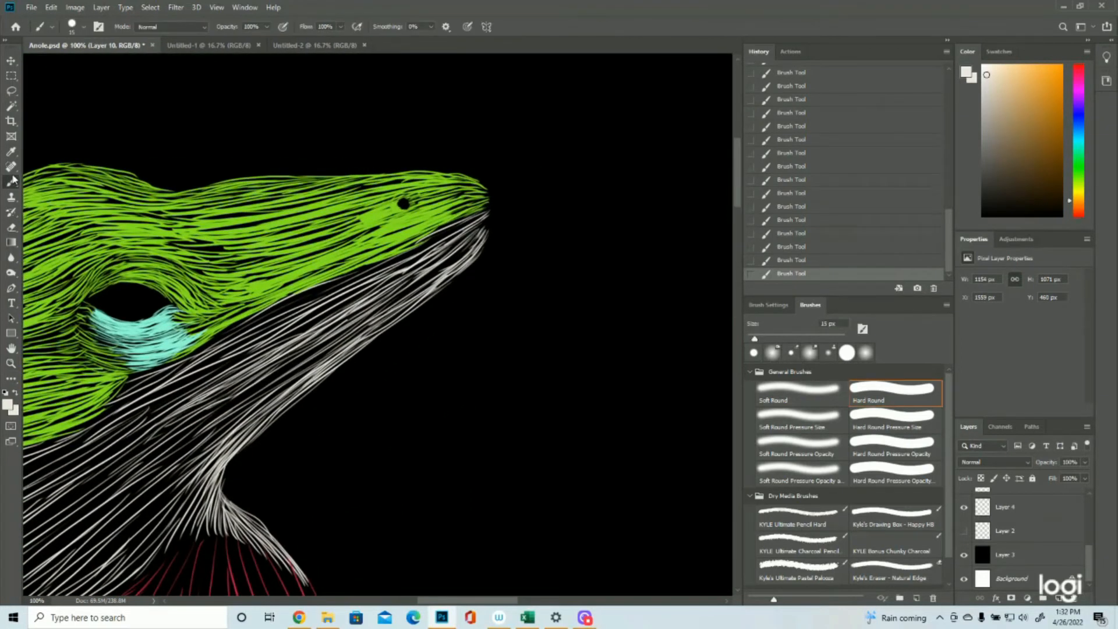
pyautogui.moveTo(483, 211); pyautogui.dragTo(466, 220)
pyautogui.click(964, 531)
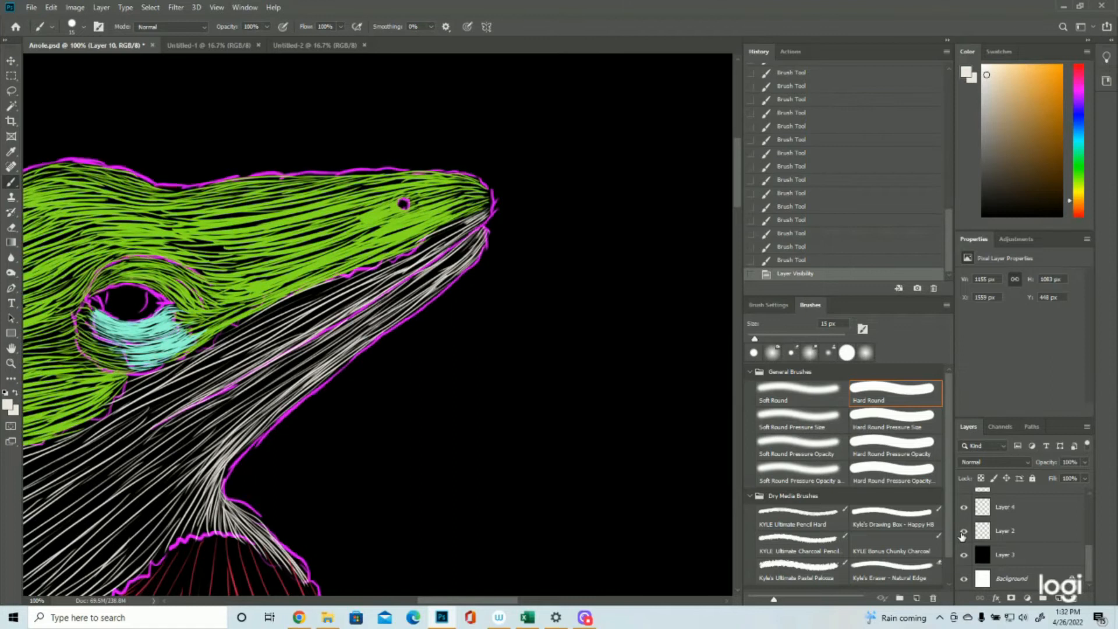
pyautogui.click(963, 532)
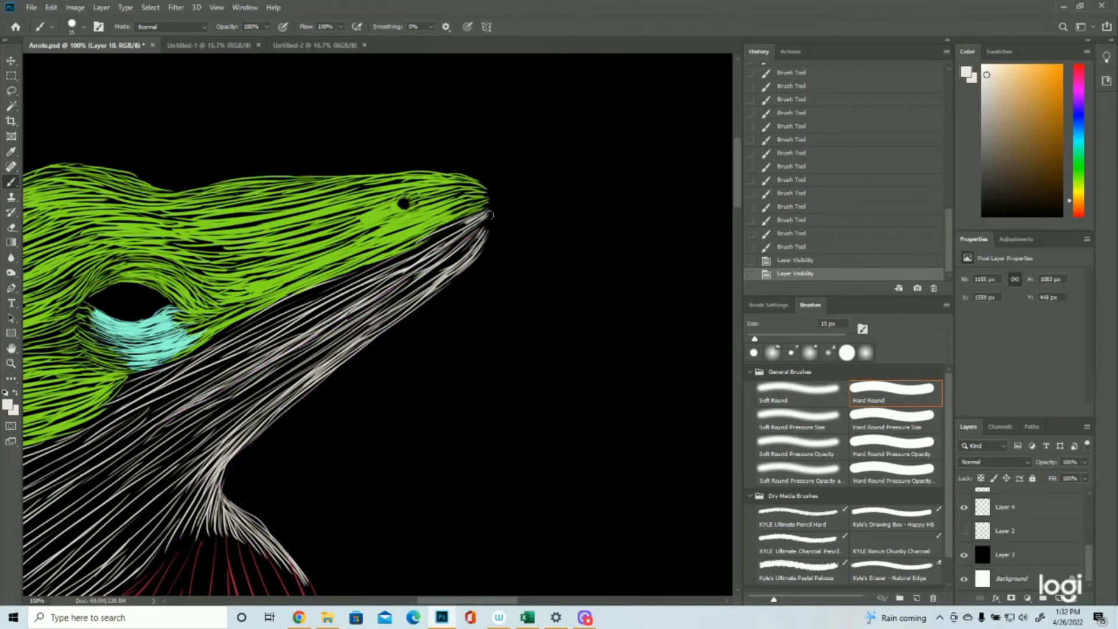
pyautogui.moveTo(488, 219); pyautogui.dragTo(474, 231)
pyautogui.moveTo(488, 217); pyautogui.dragTo(423, 269)
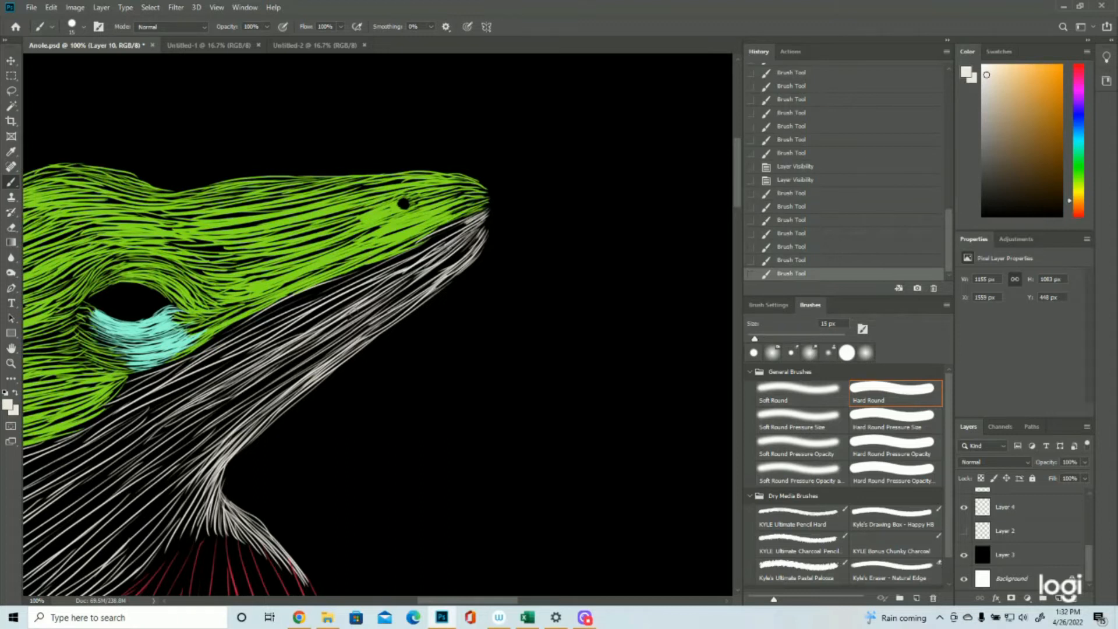
pyautogui.click(11, 363)
pyautogui.moveTo(350, 326); pyautogui.dragTo(257, 332)
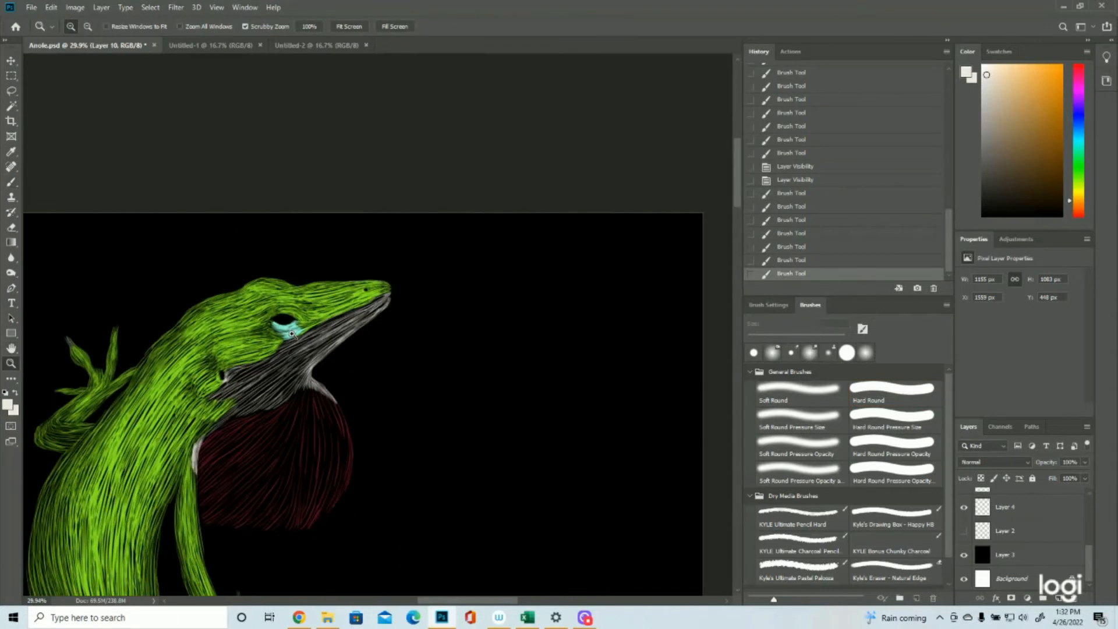
# Show the Layer 2 sketch and brush a dense off-white band along the lip from the snout tip backwards.
pyautogui.click(964, 530)
pyautogui.moveTo(323, 314); pyautogui.dragTo(362, 315)
pyautogui.press('b')
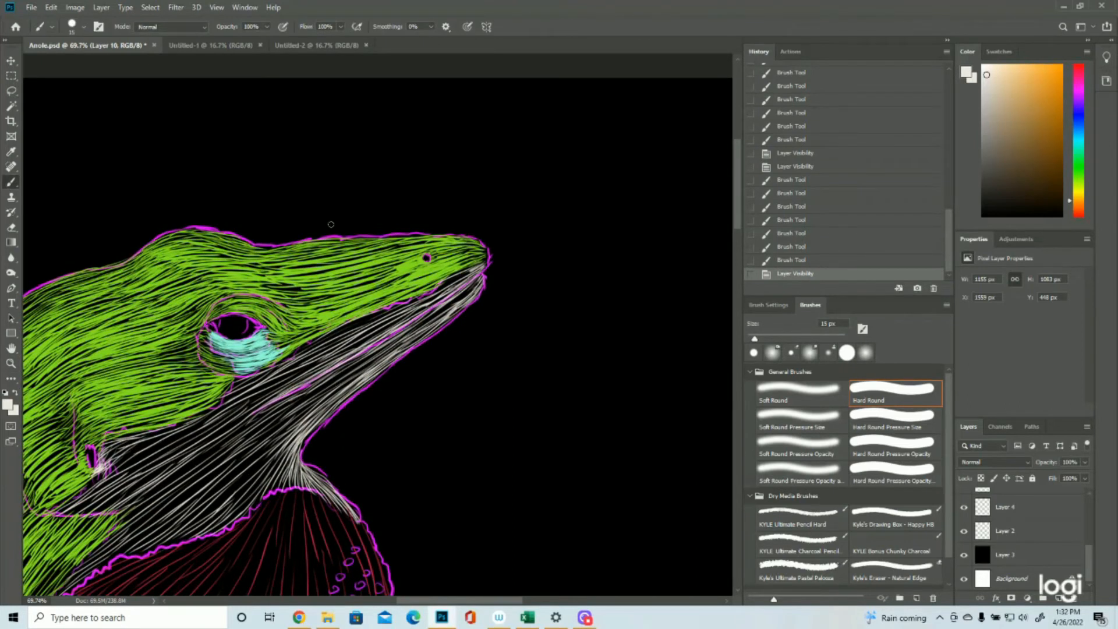
pyautogui.moveTo(467, 269); pyautogui.dragTo(456, 274)
pyautogui.moveTo(465, 270); pyautogui.dragTo(442, 283)
pyautogui.moveTo(454, 277); pyautogui.dragTo(432, 289)
pyautogui.moveTo(447, 282); pyautogui.dragTo(422, 296)
pyautogui.moveTo(441, 286); pyautogui.dragTo(417, 299)
pyautogui.moveTo(437, 289); pyautogui.dragTo(404, 303)
pyautogui.moveTo(430, 293); pyautogui.dragTo(396, 305)
pyautogui.moveTo(484, 266); pyautogui.dragTo(470, 270)
pyautogui.moveTo(480, 267); pyautogui.dragTo(454, 276)
pyautogui.moveTo(465, 273); pyautogui.dragTo(457, 277)
pyautogui.moveTo(474, 268); pyautogui.dragTo(443, 285)
pyautogui.moveTo(472, 270); pyautogui.dragTo(415, 299)
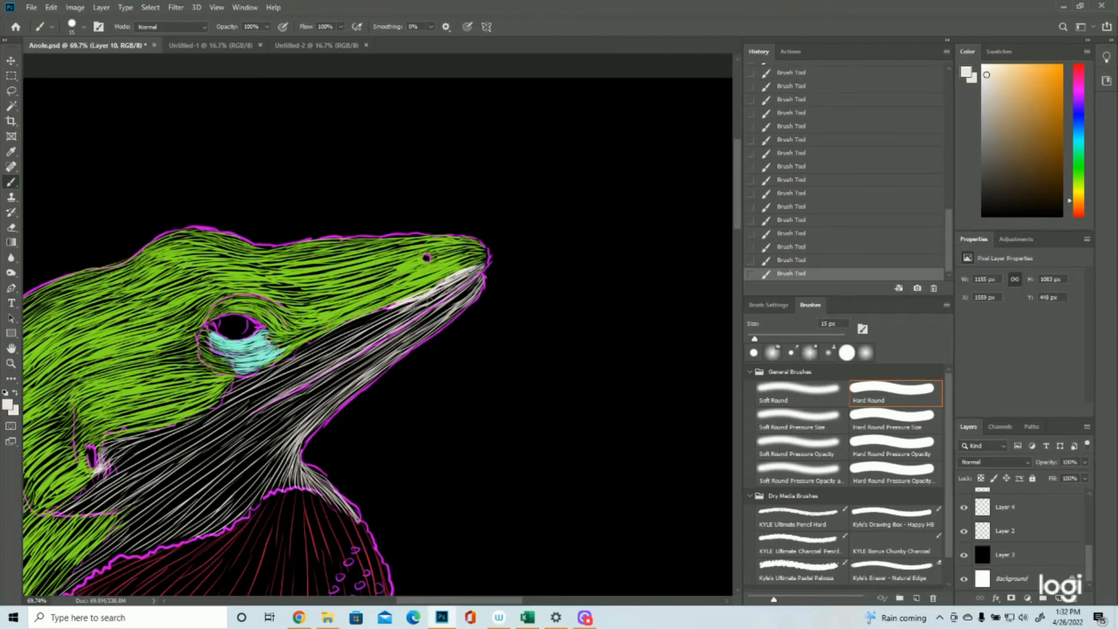
# Fill the lower jaw with long off-white strokes running from the snout back towards the ear and throat.
pyautogui.moveTo(468, 273); pyautogui.dragTo(390, 317)
pyautogui.moveTo(407, 304)
pyautogui.mouseDown()
pyautogui.moveTo(377, 315)
pyautogui.moveTo(412, 298)
pyautogui.moveTo(262, 380)
pyautogui.mouseUp()
pyautogui.moveTo(339, 357)
pyautogui.mouseDown()
pyautogui.moveTo(218, 401)
pyautogui.moveTo(201, 430)
pyautogui.mouseUp()
pyautogui.moveTo(481, 278); pyautogui.dragTo(409, 334)
pyautogui.moveTo(224, 406); pyautogui.dragTo(176, 435)
pyautogui.moveTo(463, 297); pyautogui.dragTo(355, 375)
pyautogui.moveTo(390, 345); pyautogui.dragTo(257, 418)
pyautogui.moveTo(367, 367); pyautogui.dragTo(197, 454)
# Hide the Layer 2 sketch and add off-white strokes across the throat below the ear.
pyautogui.click(964, 531)
pyautogui.moveTo(236, 410); pyautogui.dragTo(98, 487)
pyautogui.hotkey('ctrl', 'space')
pyautogui.moveTo(453, 357); pyautogui.dragTo(407, 364)
pyautogui.moveTo(322, 542); pyautogui.dragTo(356, 542)
pyautogui.moveTo(447, 245); pyautogui.dragTo(402, 311)
pyautogui.moveTo(445, 274); pyautogui.dragTo(493, 321)
pyautogui.moveTo(434, 234); pyautogui.dragTo(315, 319)
pyautogui.moveTo(373, 259); pyautogui.dragTo(257, 323)
pyautogui.moveTo(383, 264); pyautogui.dragTo(281, 345)
pyautogui.hotkey('ctrl', 'z')
pyautogui.hotkey('ctrl', 'z')
pyautogui.hotkey('ctrl', 'z')
# Fill the remaining gaps on the throat above the dewlap with off-white strokes.
pyautogui.moveTo(349, 309); pyautogui.dragTo(259, 365)
pyautogui.moveTo(418, 266)
pyautogui.mouseDown()
pyautogui.moveTo(319, 344)
pyautogui.moveTo(346, 341)
pyautogui.mouseUp()
pyautogui.moveTo(448, 205)
pyautogui.mouseDown()
pyautogui.moveTo(390, 242)
pyautogui.moveTo(404, 271)
pyautogui.mouseUp()
# Add a new layer above Layer 10 and show the sketch and colour samples on Layer 2.
pyautogui.hotkey('ctrl', 'space')
pyautogui.moveTo(458, 369); pyautogui.dragTo(372, 365)
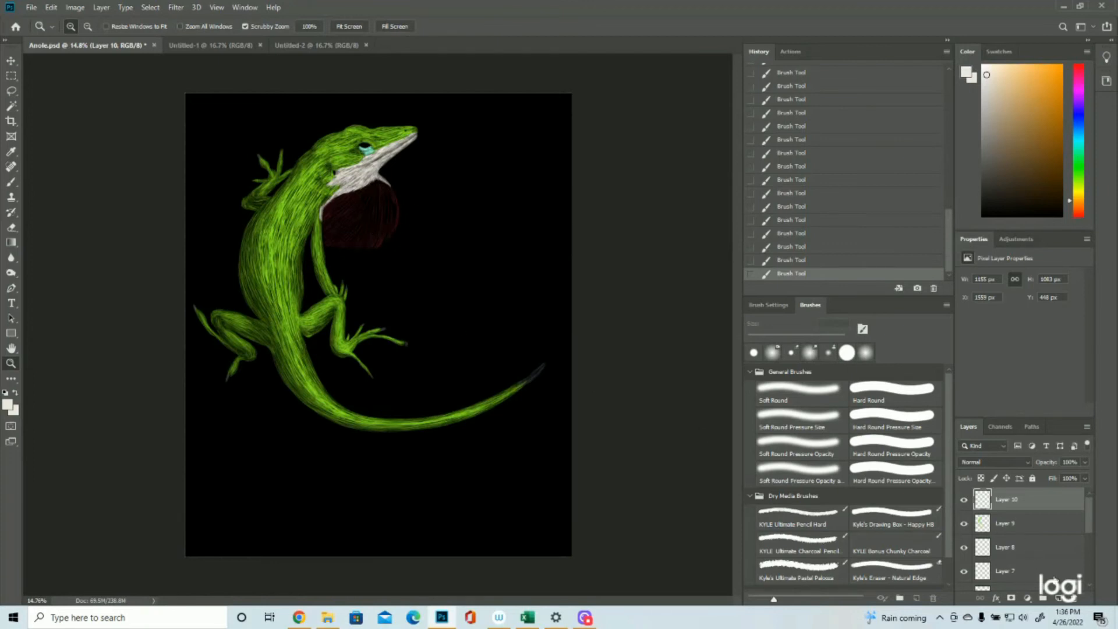
pyautogui.click(1059, 598)
pyautogui.scroll(-5, 1025, 542)
pyautogui.click(964, 532)
pyautogui.moveTo(540, 479); pyautogui.dragTo(574, 487)
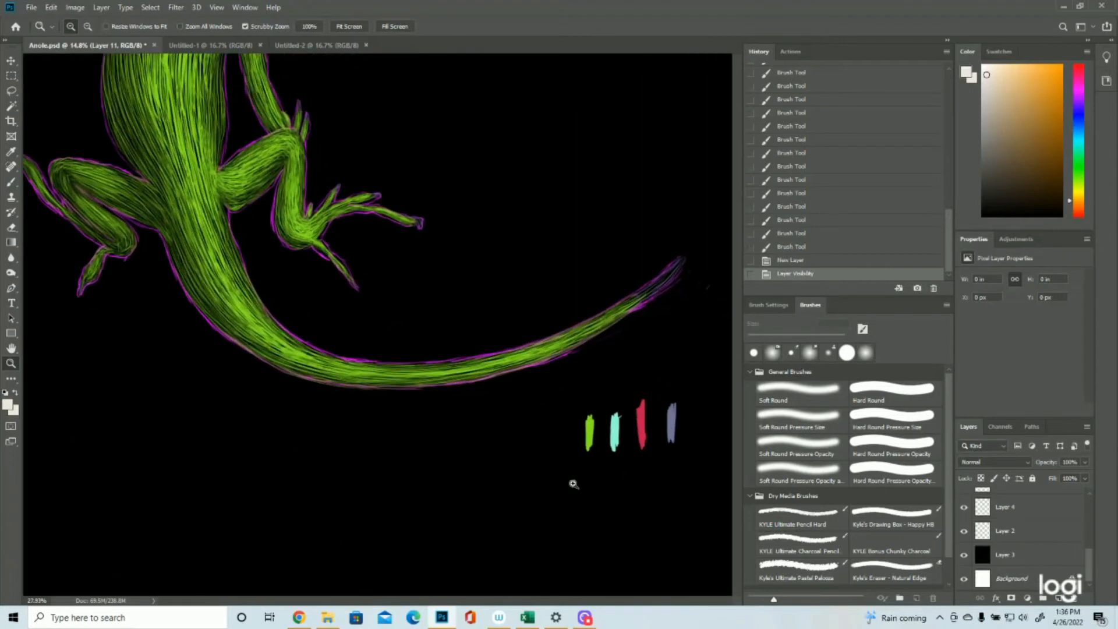
# Set the foreground colour to the crimson sample (#c61a4b), hide the Layer 2 sketch and check Layer 11's visibility.
pyautogui.click(7, 405)
pyautogui.click(642, 414)
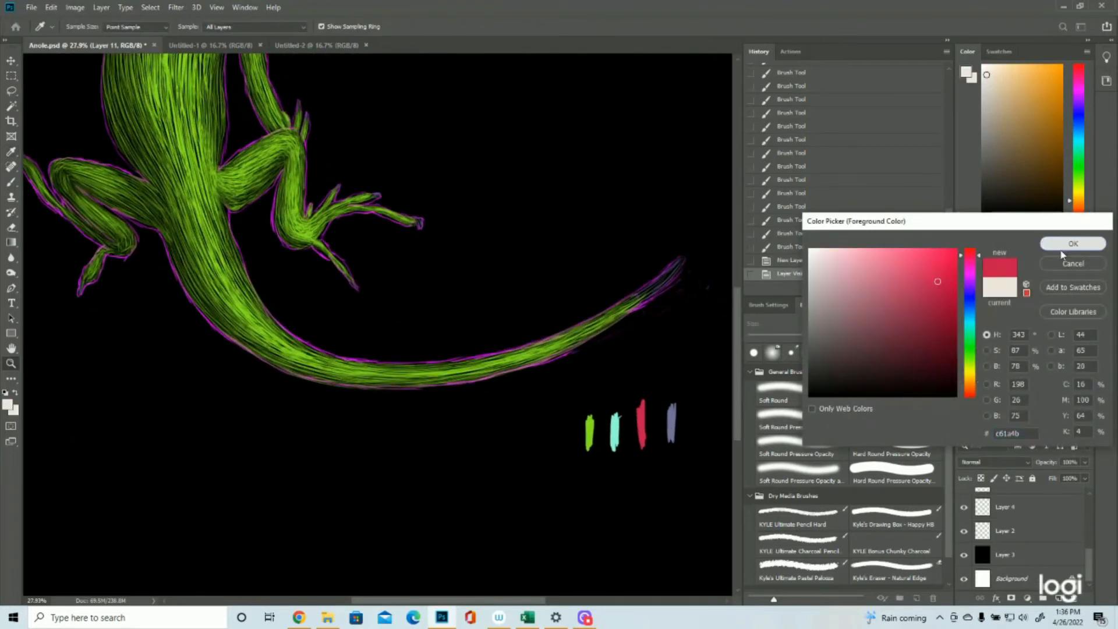
pyautogui.click(1071, 244)
pyautogui.click(964, 532)
pyautogui.scroll(5, 1025, 542)
pyautogui.moveTo(426, 288); pyautogui.dragTo(413, 301)
pyautogui.scroll(5, 420, 302)
pyautogui.moveTo(388, 262); pyautogui.dragTo(455, 274)
pyautogui.click(964, 500)
pyautogui.click(964, 500)
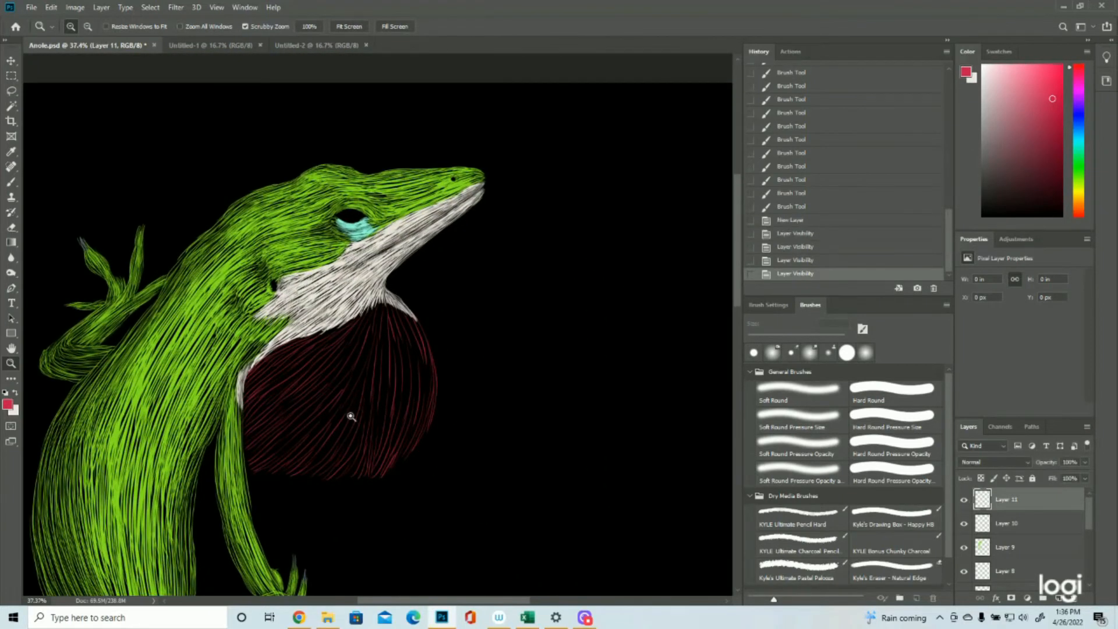
# Paint short crimson strokes with the 15 px Hard Round brush along the dewlap's outer front edge.
pyautogui.click(352, 417)
pyautogui.click(11, 182)
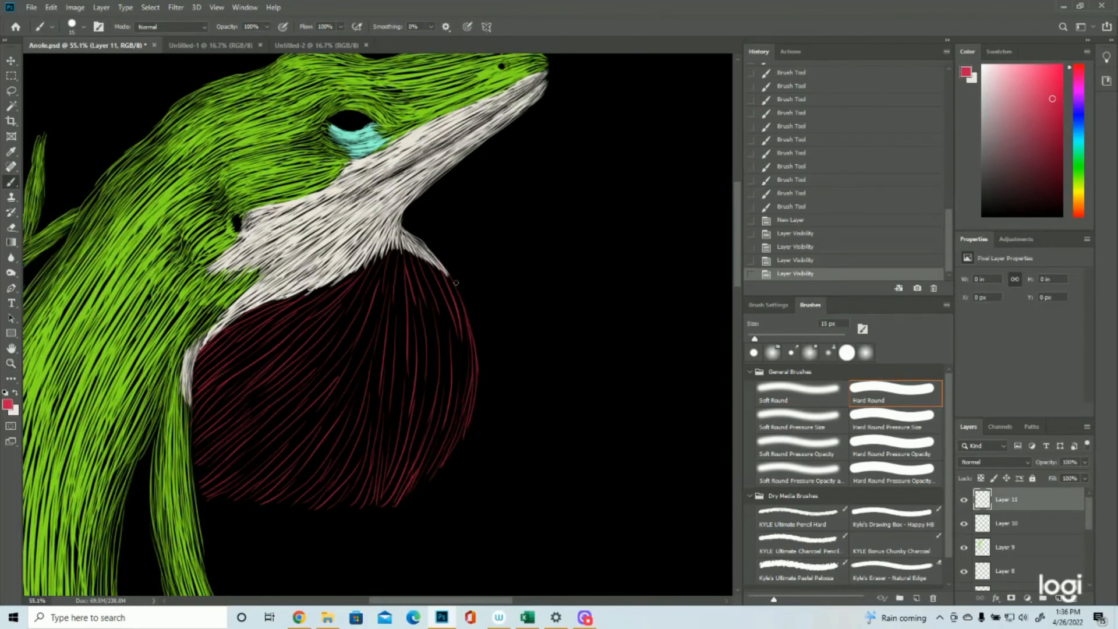
pyautogui.moveTo(454, 290); pyautogui.dragTo(457, 298)
pyautogui.moveTo(456, 293); pyautogui.dragTo(473, 347)
pyautogui.moveTo(470, 338); pyautogui.dragTo(474, 400)
pyautogui.moveTo(475, 367); pyautogui.dragTo(469, 416)
pyautogui.moveTo(474, 388); pyautogui.dragTo(453, 448)
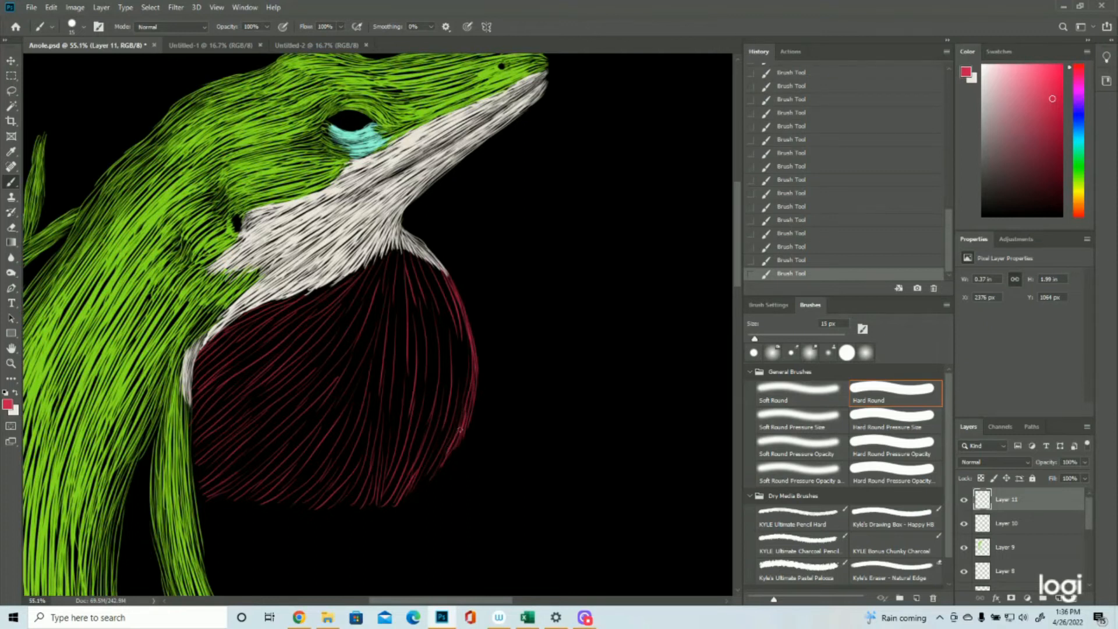
# Continue the short crimson strokes along the dewlap's lower edge back towards the foreleg.
pyautogui.moveTo(427, 474); pyautogui.dragTo(410, 497)
pyautogui.moveTo(400, 491); pyautogui.dragTo(385, 507)
pyautogui.moveTo(373, 491); pyautogui.dragTo(365, 507)
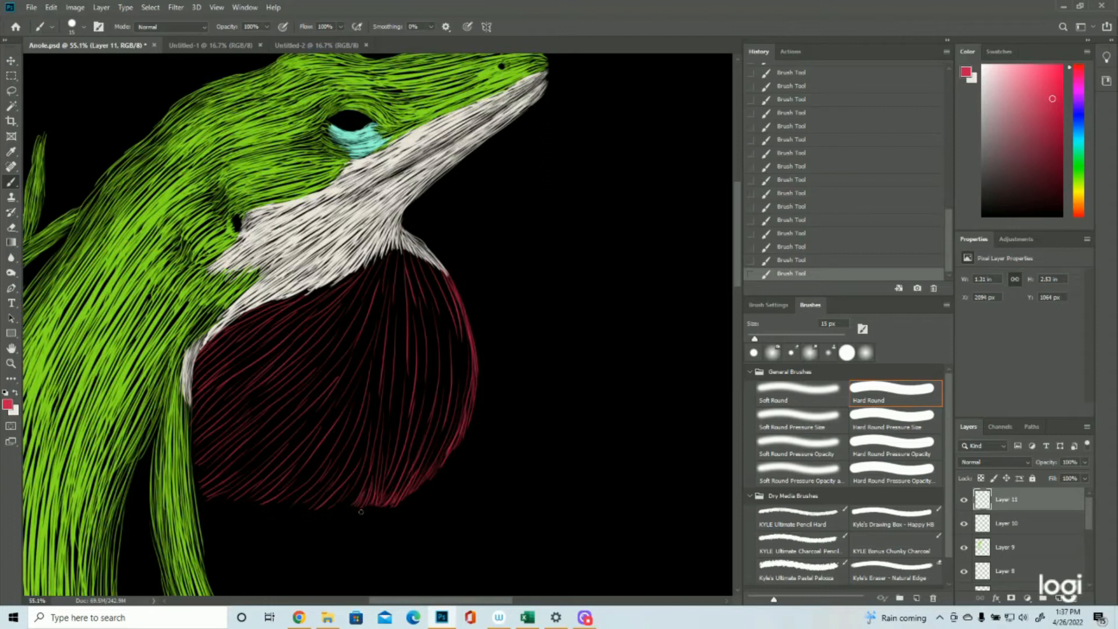
pyautogui.moveTo(344, 508); pyautogui.dragTo(272, 505)
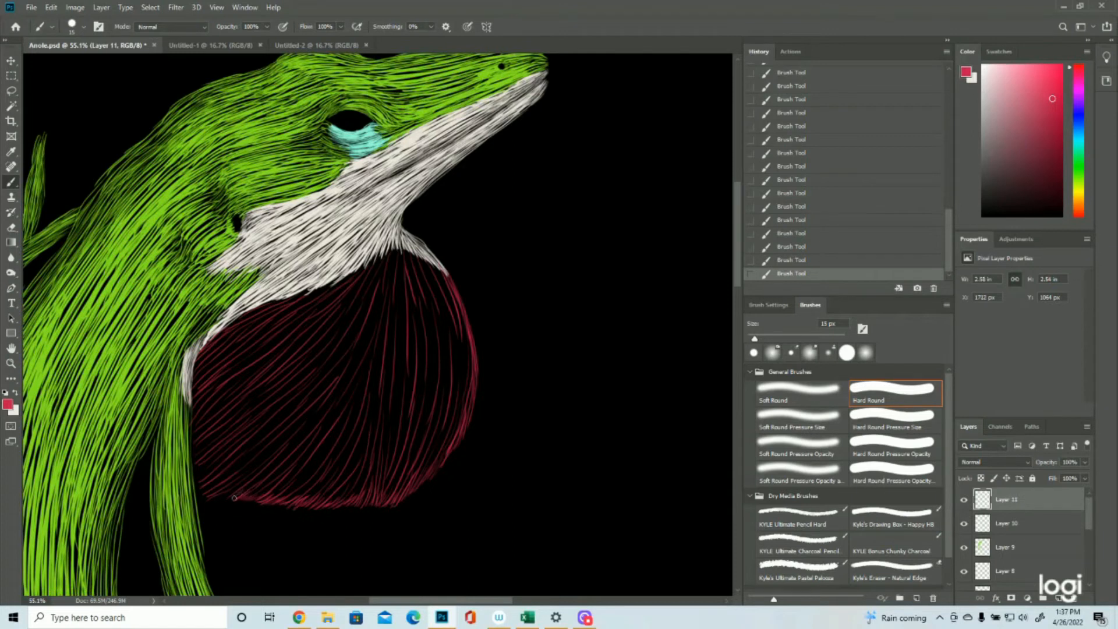
pyautogui.moveTo(226, 497)
pyautogui.mouseDown()
pyautogui.moveTo(214, 502)
pyautogui.moveTo(221, 493)
pyautogui.mouseUp()
# Fan crimson strokes downwards from the dewlap's top point beneath the throat.
pyautogui.moveTo(394, 252); pyautogui.dragTo(386, 286)
pyautogui.moveTo(395, 245); pyautogui.dragTo(389, 290)
pyautogui.moveTo(396, 245)
pyautogui.mouseDown()
pyautogui.moveTo(392, 302)
pyautogui.moveTo(378, 297)
pyautogui.mouseUp()
pyautogui.moveTo(387, 251)
pyautogui.mouseDown()
pyautogui.moveTo(378, 291)
pyautogui.moveTo(363, 306)
pyautogui.moveTo(354, 299)
pyautogui.mouseUp()
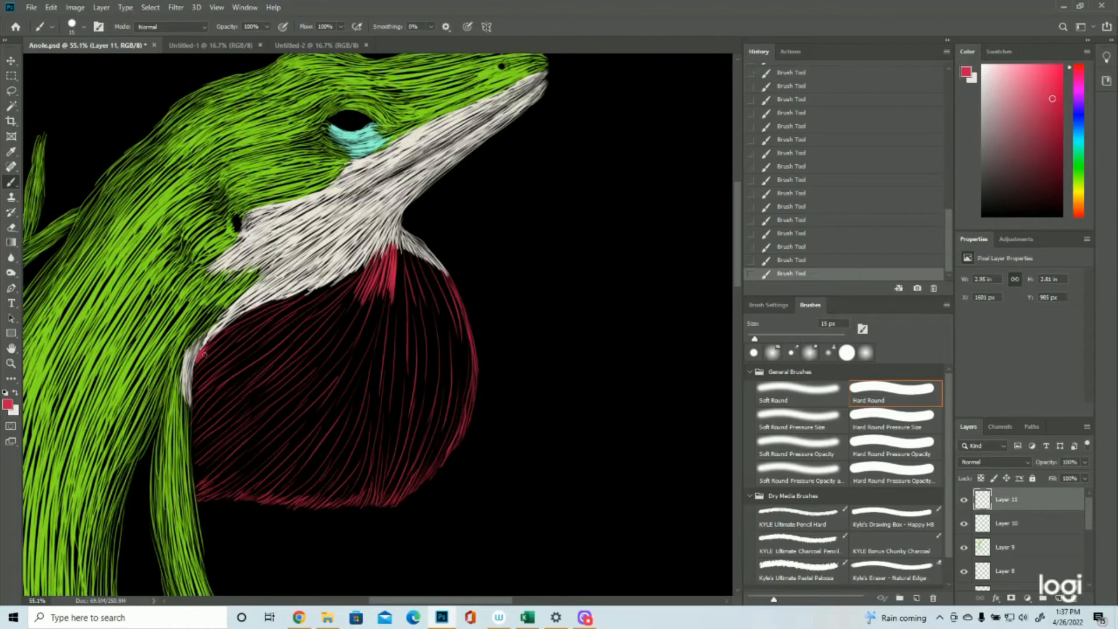
# Add crimson strokes along the dewlap's upper rear edge, following the off-white throat border.
pyautogui.moveTo(207, 356); pyautogui.dragTo(193, 408)
pyautogui.moveTo(233, 355); pyautogui.dragTo(201, 376)
pyautogui.moveTo(253, 326); pyautogui.dragTo(204, 355)
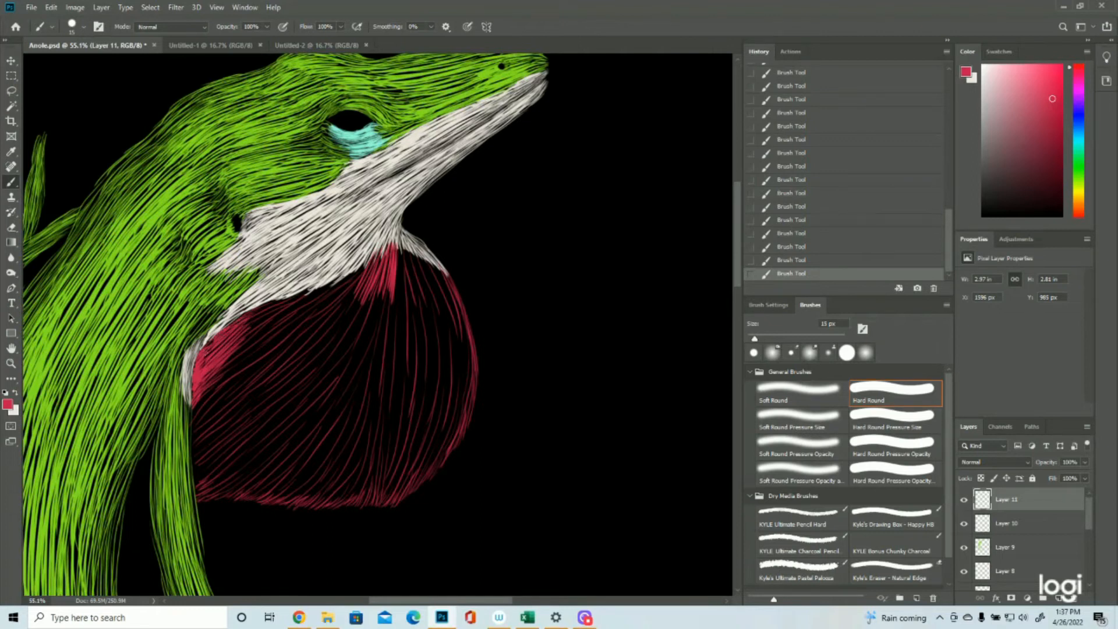
pyautogui.moveTo(289, 294); pyautogui.dragTo(236, 320)
# Start crimson strokes in the dewlap's lower rear corner, undo the last few, and move Layer 11 below Layer 9.
pyautogui.scroll(-3, 226, 342)
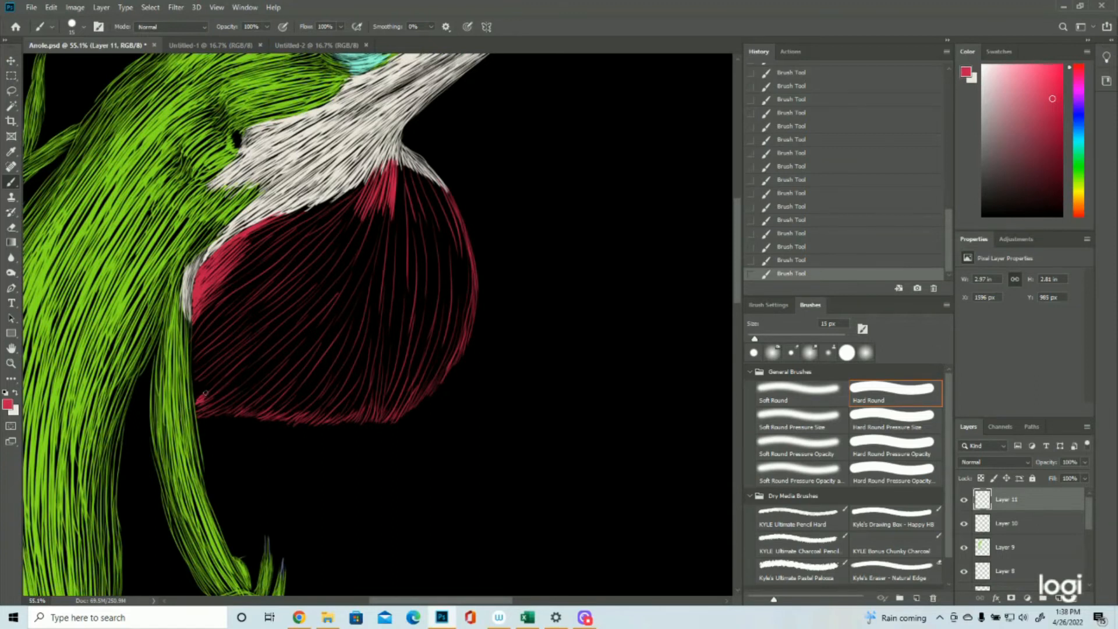
pyautogui.moveTo(197, 396)
pyautogui.mouseDown()
pyautogui.moveTo(208, 388)
pyautogui.moveTo(201, 375)
pyautogui.mouseUp()
pyautogui.click(799, 247)
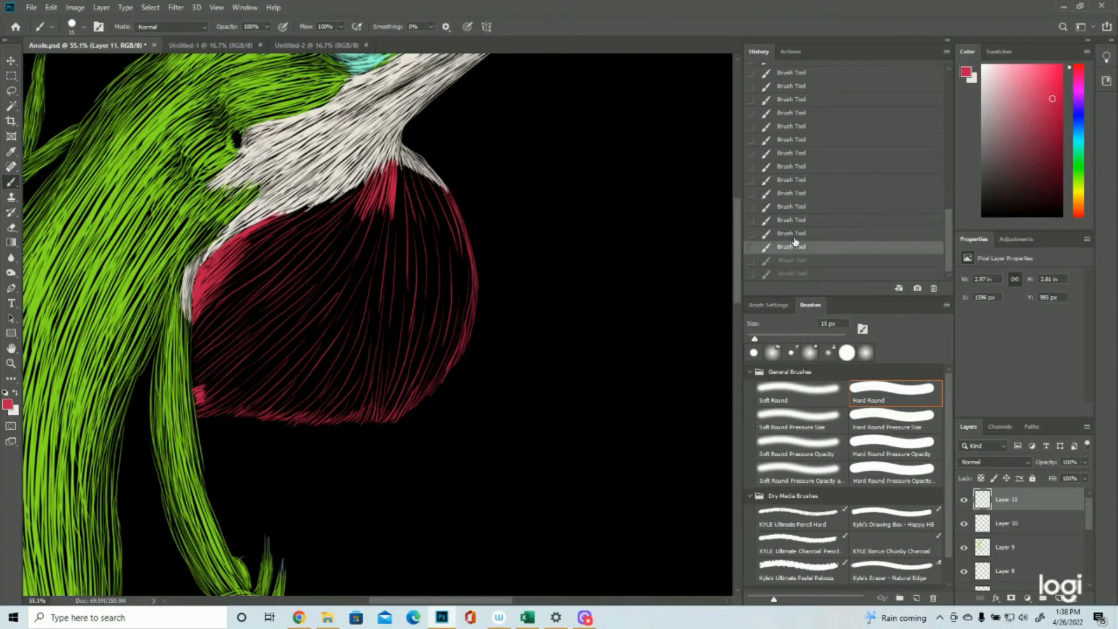
pyautogui.click(793, 224)
pyautogui.click(10, 363)
pyautogui.click(144, 324)
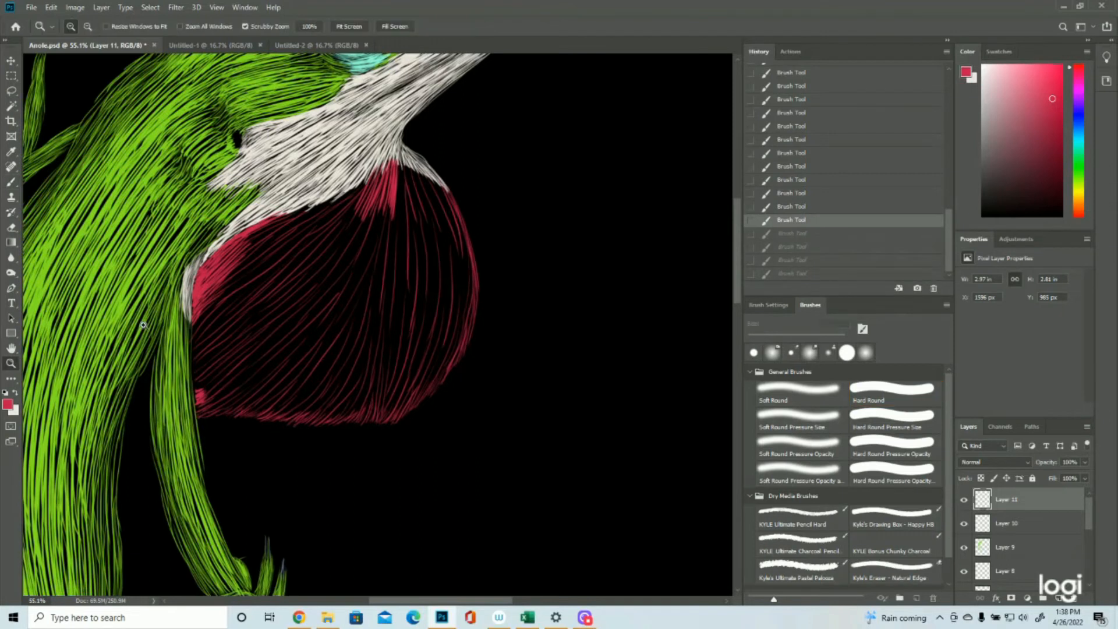
pyautogui.moveTo(1028, 506); pyautogui.dragTo(1026, 558)
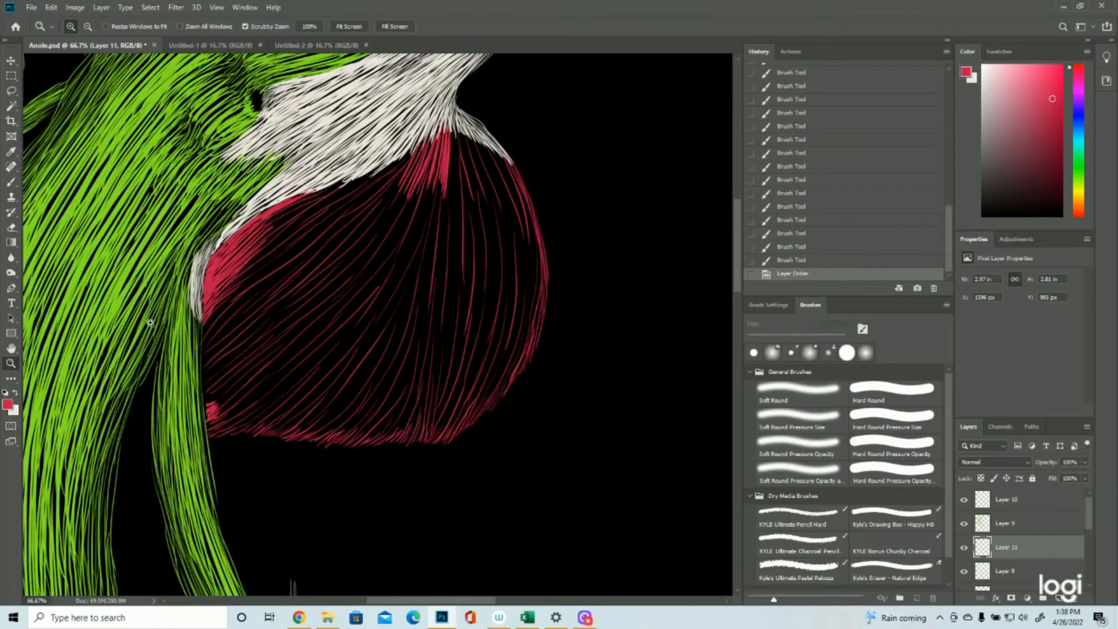
# Cover the dewlap's rear edge beside the foreleg with short crimson brush strokes.
pyautogui.click(15, 184)
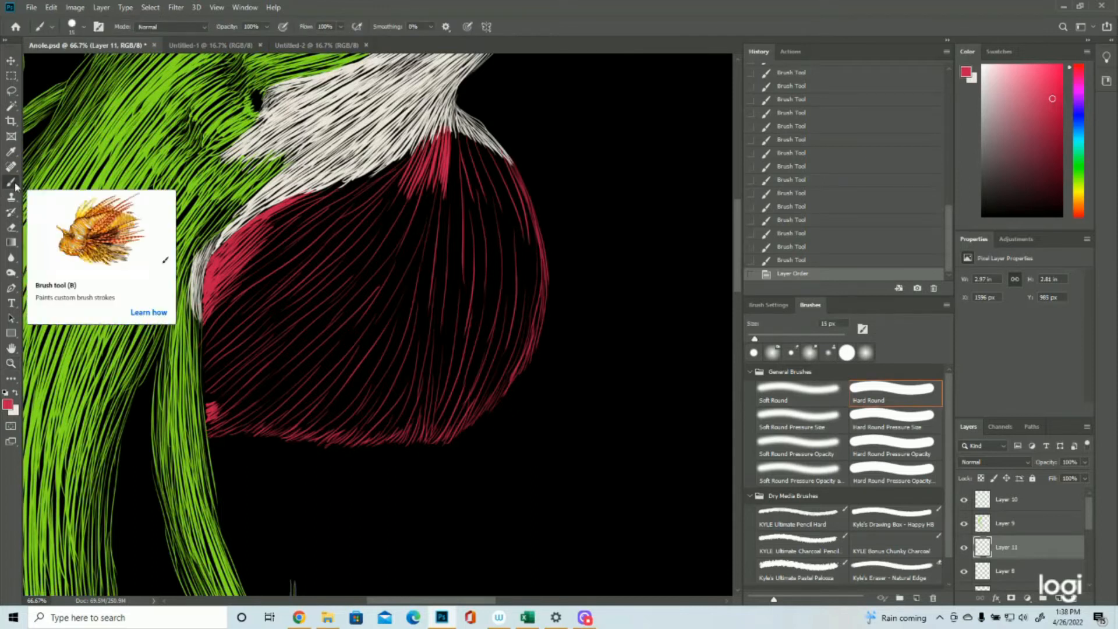
pyautogui.moveTo(209, 316); pyautogui.dragTo(203, 336)
pyautogui.moveTo(209, 328); pyautogui.dragTo(203, 344)
pyautogui.moveTo(210, 334); pyautogui.dragTo(203, 349)
pyautogui.moveTo(212, 340); pyautogui.dragTo(204, 354)
pyautogui.moveTo(213, 346); pyautogui.dragTo(206, 359)
pyautogui.moveTo(215, 353); pyautogui.dragTo(208, 366)
pyautogui.moveTo(216, 360); pyautogui.dragTo(209, 371)
pyautogui.moveTo(215, 365); pyautogui.dragTo(205, 402)
pyautogui.moveTo(219, 392); pyautogui.dragTo(208, 406)
pyautogui.moveTo(217, 395); pyautogui.dragTo(210, 403)
# Fill the rear half of the dewlap with diagonal crimson strokes up to the throat border.
pyautogui.moveTo(248, 285)
pyautogui.mouseDown()
pyautogui.moveTo(210, 328)
pyautogui.moveTo(213, 314)
pyautogui.mouseUp()
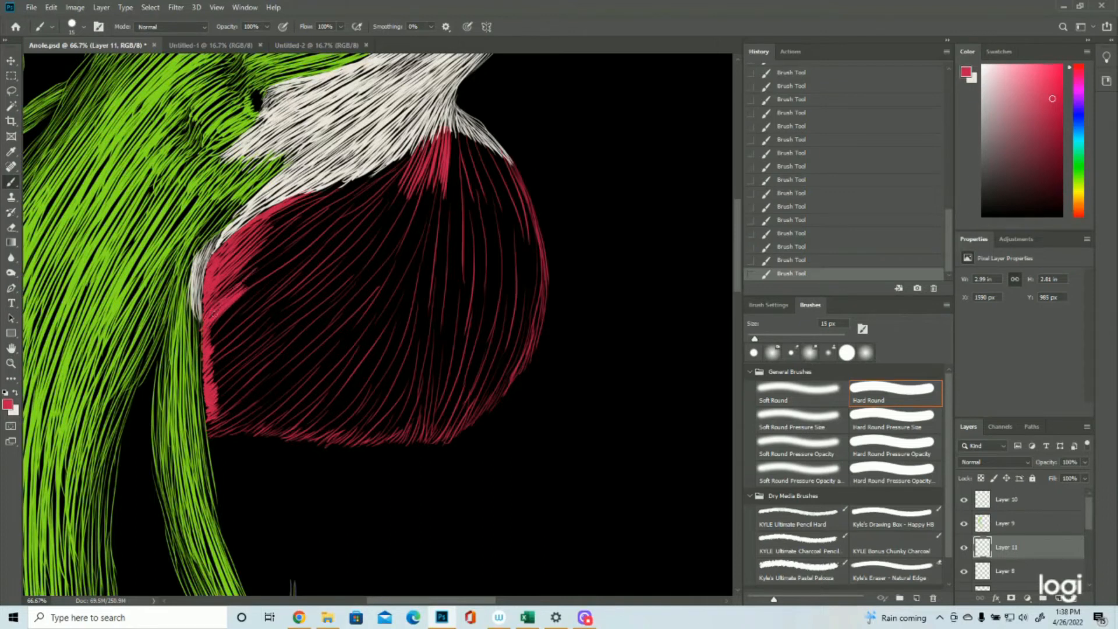
pyautogui.moveTo(256, 384); pyautogui.dragTo(211, 428)
pyautogui.moveTo(268, 379); pyautogui.dragTo(218, 432)
pyautogui.moveTo(297, 362); pyautogui.dragTo(233, 425)
pyautogui.moveTo(262, 332); pyautogui.dragTo(206, 384)
pyautogui.moveTo(260, 292); pyautogui.dragTo(208, 338)
pyautogui.moveTo(408, 156)
pyautogui.mouseDown()
pyautogui.moveTo(326, 201)
pyautogui.moveTo(279, 244)
pyautogui.mouseUp()
pyautogui.moveTo(326, 239); pyautogui.dragTo(239, 306)
# Fill the dewlap's front side and upper front with crimson strokes and save the document.
pyautogui.scroll(2, 327, 222)
pyautogui.moveTo(514, 217); pyautogui.dragTo(542, 292)
pyautogui.moveTo(535, 349); pyautogui.dragTo(501, 431)
pyautogui.moveTo(501, 402); pyautogui.dragTo(452, 475)
pyautogui.moveTo(457, 178); pyautogui.dragTo(469, 239)
pyautogui.hotkey('ctrl', 's')
pyautogui.moveTo(484, 195); pyautogui.dragTo(512, 262)
# Fill the lower part of the dewlap with crimson strokes running down to its bottom edge.
pyautogui.moveTo(309, 456); pyautogui.dragTo(275, 466)
pyautogui.moveTo(327, 439); pyautogui.dragTo(284, 473)
pyautogui.moveTo(343, 413)
pyautogui.mouseDown()
pyautogui.moveTo(291, 466)
pyautogui.moveTo(321, 479)
pyautogui.mouseUp()
pyautogui.moveTo(384, 438); pyautogui.dragTo(349, 477)
pyautogui.moveTo(369, 387); pyautogui.dragTo(320, 447)
pyautogui.moveTo(402, 367)
pyautogui.mouseDown()
pyautogui.moveTo(392, 459)
pyautogui.moveTo(373, 465)
pyautogui.mouseUp()
pyautogui.moveTo(384, 377)
pyautogui.mouseDown()
pyautogui.moveTo(368, 463)
pyautogui.moveTo(345, 467)
pyautogui.mouseUp()
# Close the remaining gaps in the centre of the dewlap with long crimson strokes.
pyautogui.moveTo(437, 314)
pyautogui.mouseDown()
pyautogui.moveTo(453, 378)
pyautogui.moveTo(438, 408)
pyautogui.mouseUp()
pyautogui.moveTo(434, 355)
pyautogui.mouseDown()
pyautogui.moveTo(414, 448)
pyautogui.moveTo(401, 458)
pyautogui.mouseUp()
pyautogui.moveTo(397, 291)
pyautogui.mouseDown()
pyautogui.moveTo(382, 396)
pyautogui.moveTo(411, 405)
pyautogui.mouseUp()
pyautogui.moveTo(387, 312)
pyautogui.mouseDown()
pyautogui.moveTo(366, 402)
pyautogui.moveTo(326, 408)
pyautogui.mouseUp()
pyautogui.moveTo(378, 332)
pyautogui.mouseDown()
pyautogui.moveTo(343, 397)
pyautogui.moveTo(291, 434)
pyautogui.mouseUp()
pyautogui.moveTo(344, 344); pyautogui.dragTo(273, 407)
# Add a new layer above Layer 10 and set the foreground colour to off-white (#ede7dd).
pyautogui.click(12, 364)
pyautogui.keyDown('alt'); pyautogui.click(350, 291); pyautogui.keyUp('alt')
pyautogui.click(1007, 500)
pyautogui.click(1059, 598)
pyautogui.click(8, 406)
pyautogui.click(14, 412)
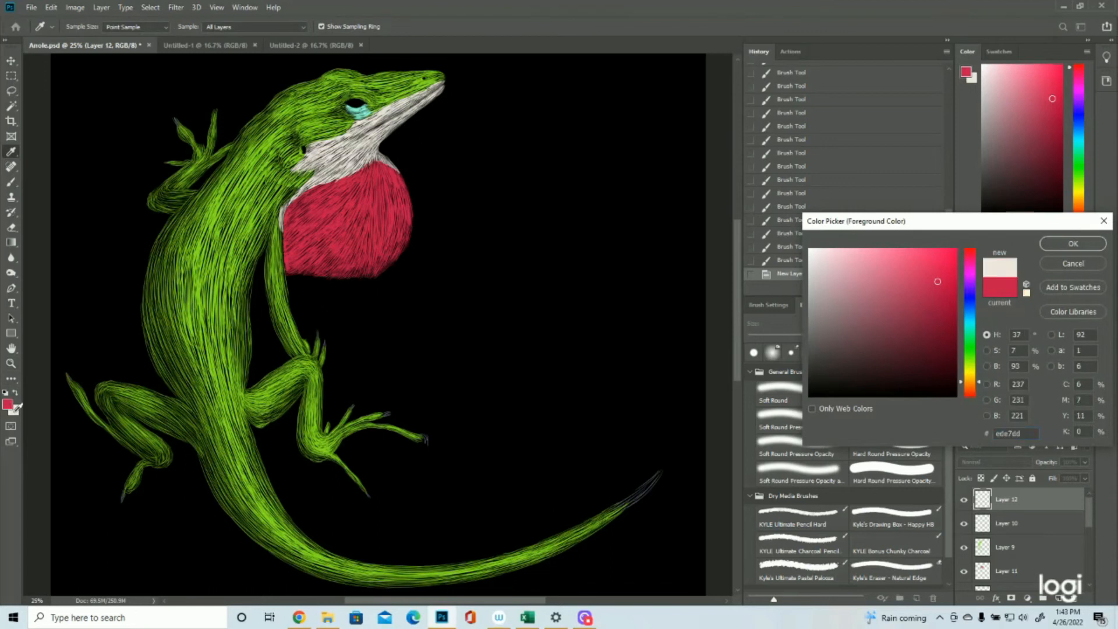
pyautogui.click(1069, 247)
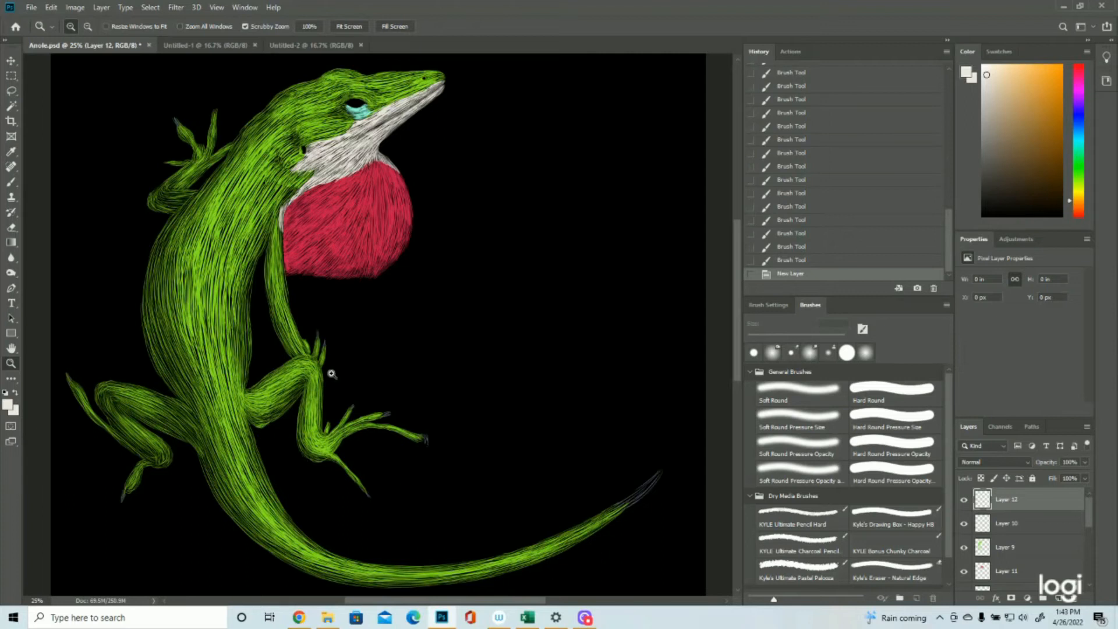
# Show the Layer 2 sketch and place the first five off-white dots in the middle of the dewlap.
pyautogui.scroll(-3, 1025, 536)
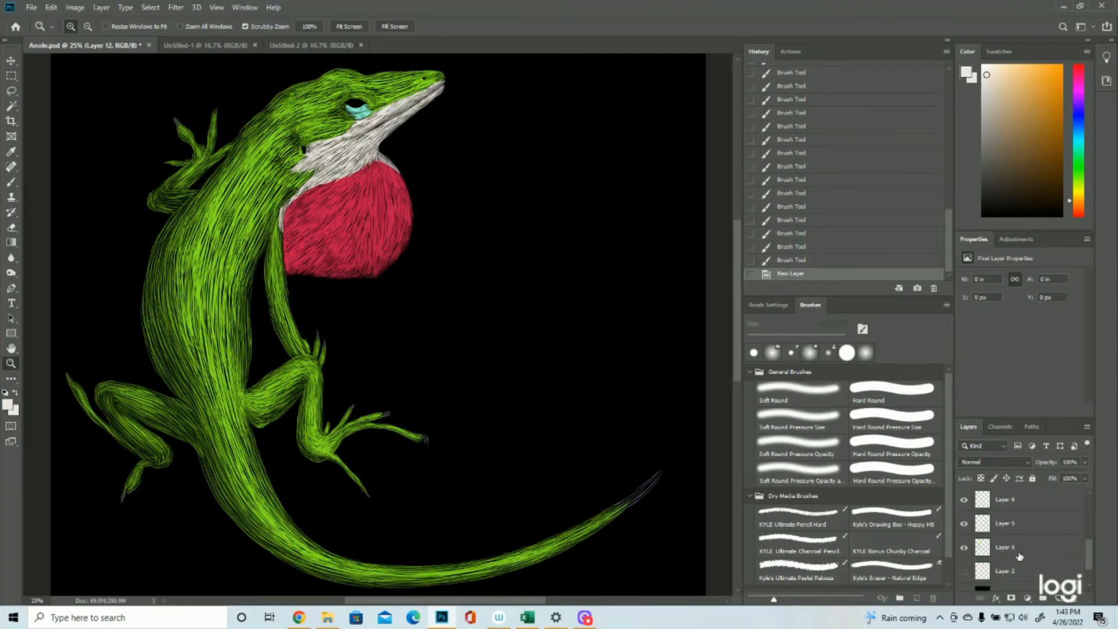
pyautogui.click(964, 572)
pyautogui.scroll(1, 618, 321)
pyautogui.moveTo(377, 212); pyautogui.dragTo(451, 211)
pyautogui.click(11, 184)
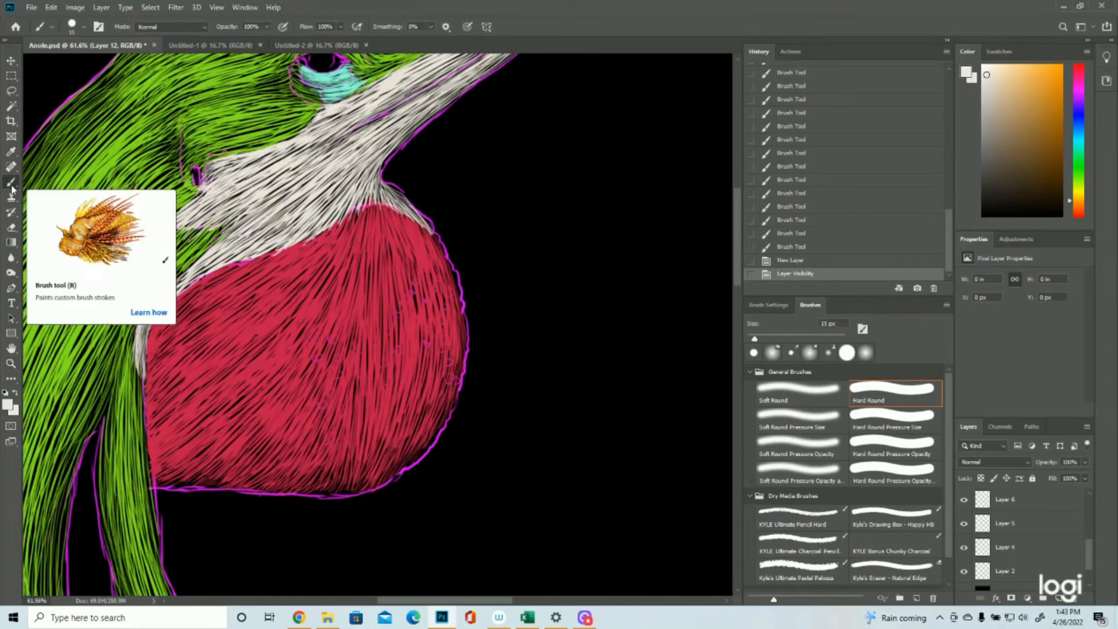
pyautogui.click(313, 342)
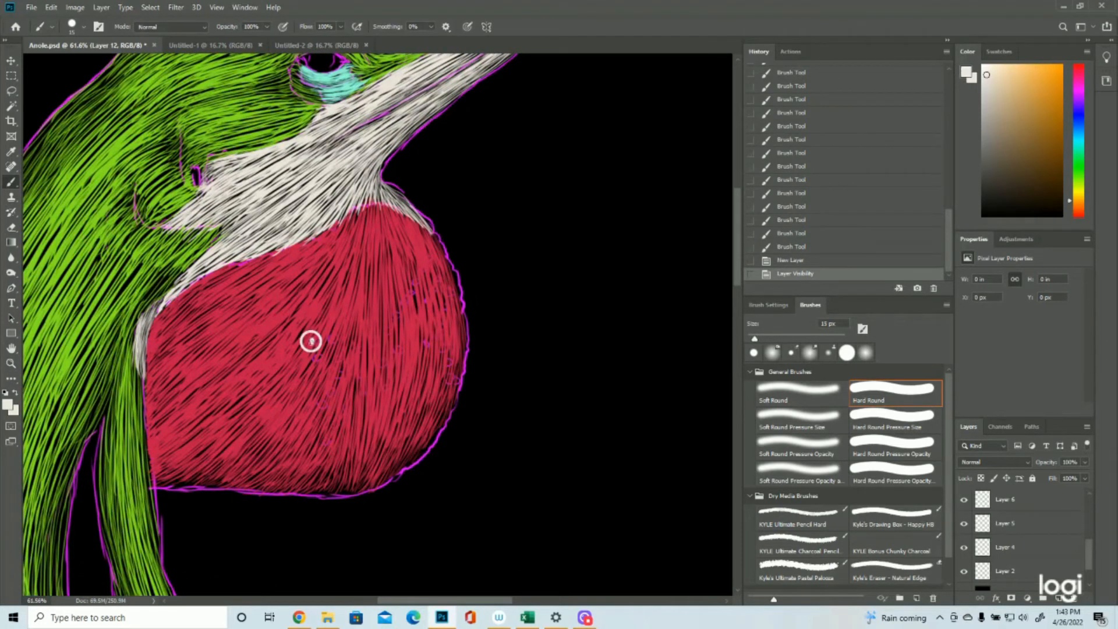
pyautogui.click(331, 339)
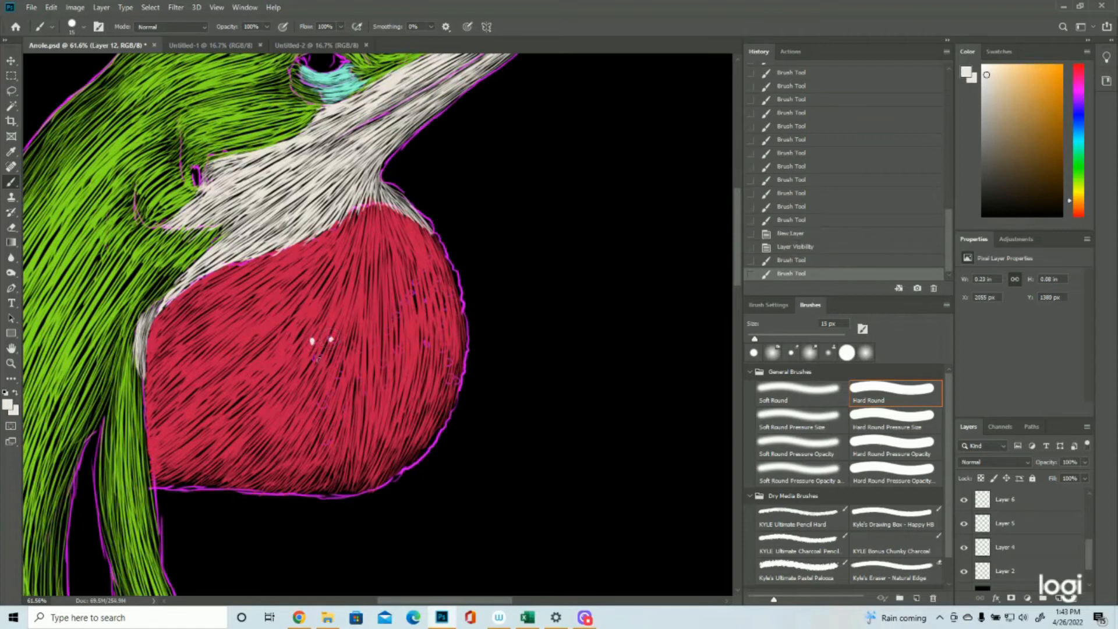
pyautogui.click(316, 357)
pyautogui.click(340, 357)
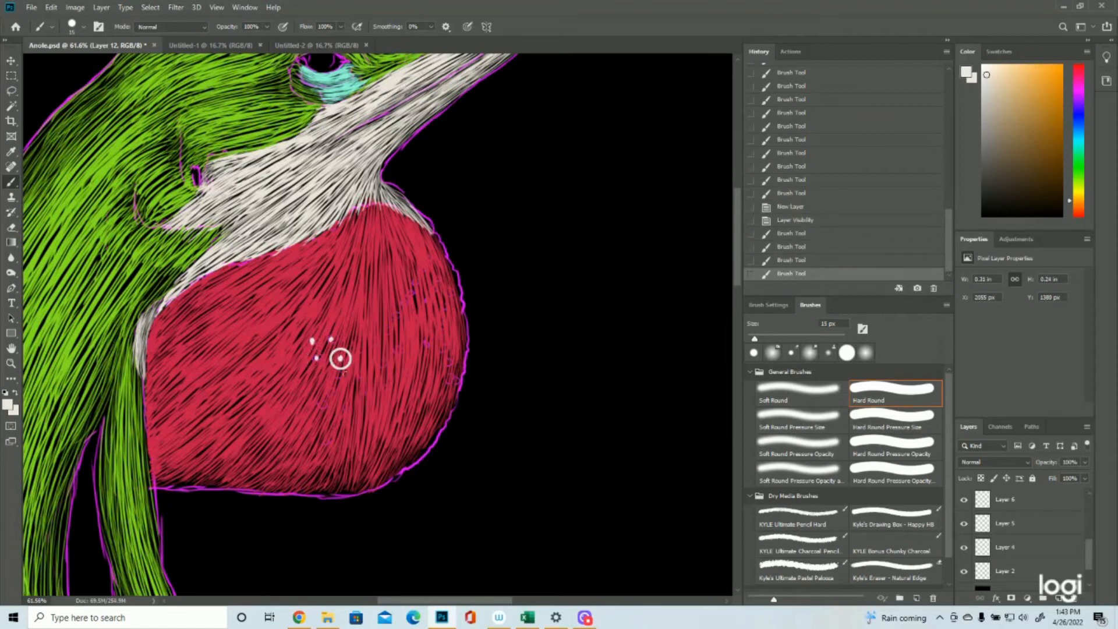
pyautogui.click(340, 374)
# Check the dots by toggling Layer 12's visibility and add six more off-white dots in the dewlap's lower middle.
pyautogui.scroll(5, 1001, 530)
pyautogui.click(964, 501)
pyautogui.click(964, 501)
pyautogui.scroll(-5, 1025, 524)
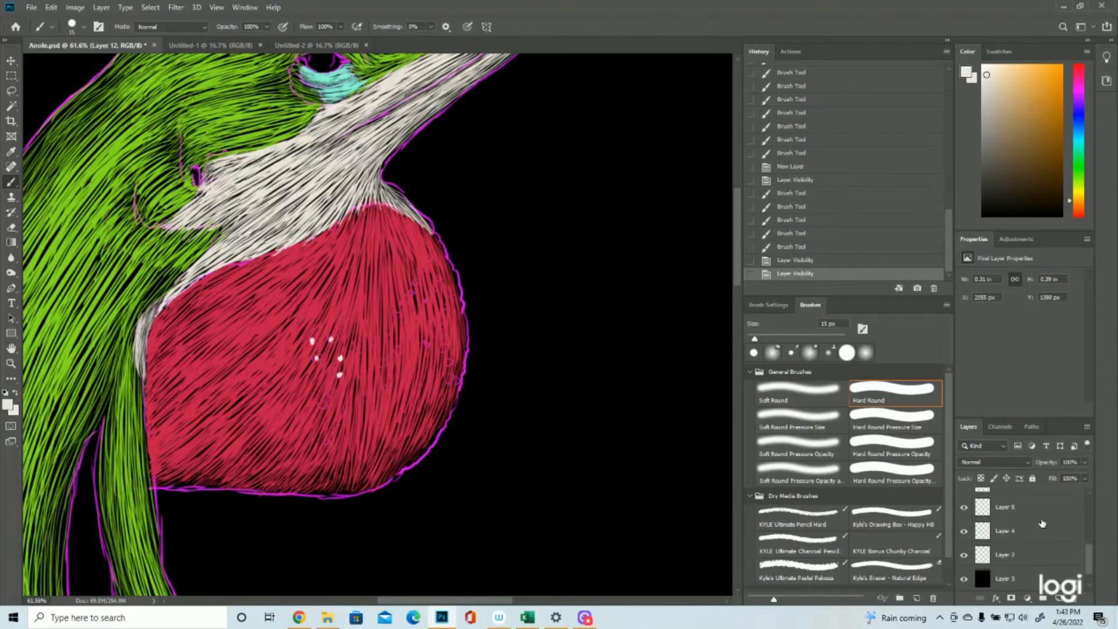
pyautogui.click(331, 391)
pyautogui.click(321, 403)
pyautogui.click(314, 423)
pyautogui.click(333, 426)
pyautogui.click(326, 443)
pyautogui.click(343, 409)
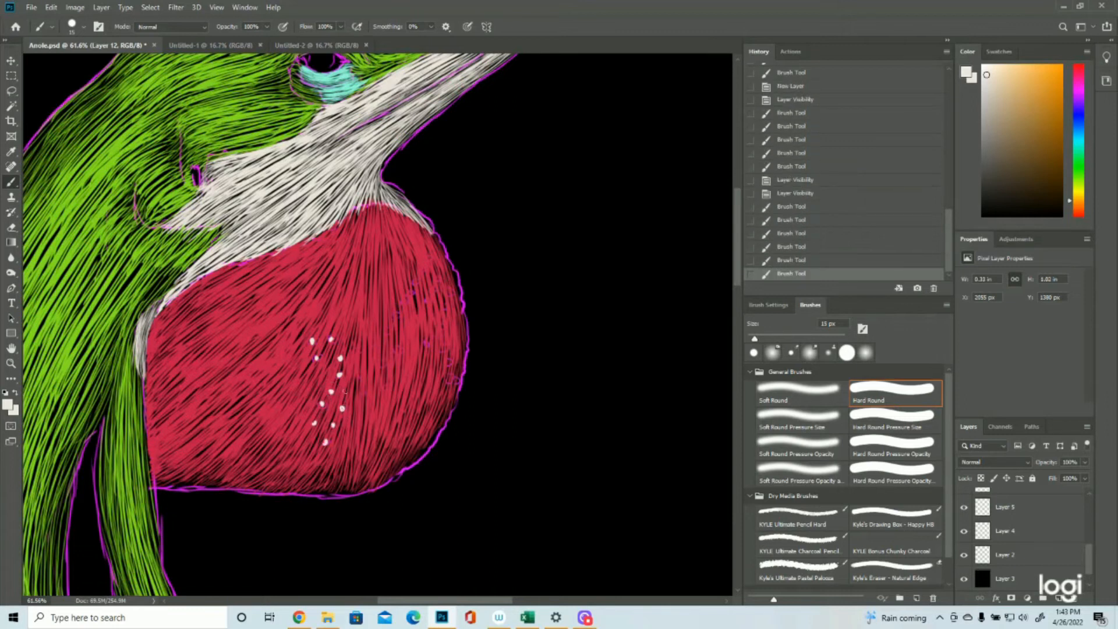
# Place off-white dots in short rows across the centre of the dewlap, towards its front.
pyautogui.click(362, 392)
pyautogui.click(361, 376)
pyautogui.click(356, 349)
pyautogui.click(373, 341)
pyautogui.click(381, 362)
pyautogui.click(386, 386)
pyautogui.click(405, 371)
pyautogui.click(400, 349)
# Place a diagonal row of off-white dots rising from the dewlap's centre towards its upper front edge.
pyautogui.click(388, 330)
pyautogui.click(395, 315)
pyautogui.click(401, 305)
pyautogui.click(411, 292)
pyautogui.click(417, 282)
pyautogui.click(423, 270)
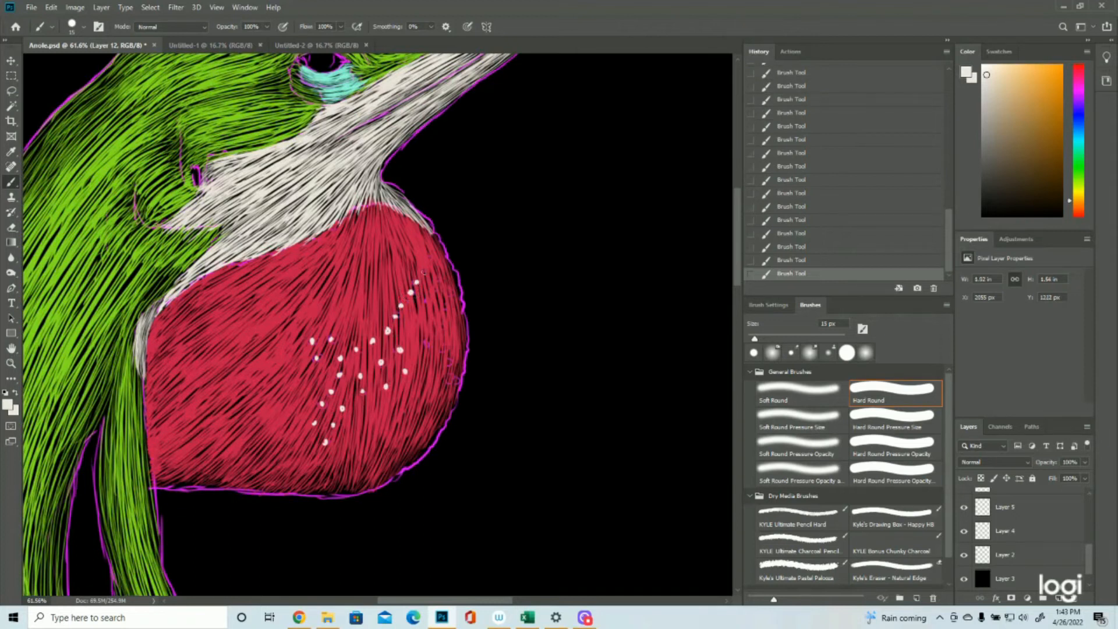
# Place off-white dots down the dewlap's front edge, following the sketch marks.
pyautogui.click(438, 279)
pyautogui.click(447, 291)
pyautogui.click(428, 303)
pyautogui.click(444, 313)
pyautogui.click(441, 326)
pyautogui.click(441, 338)
pyautogui.click(443, 349)
pyautogui.click(447, 361)
pyautogui.click(450, 378)
pyautogui.click(457, 386)
pyautogui.click(427, 344)
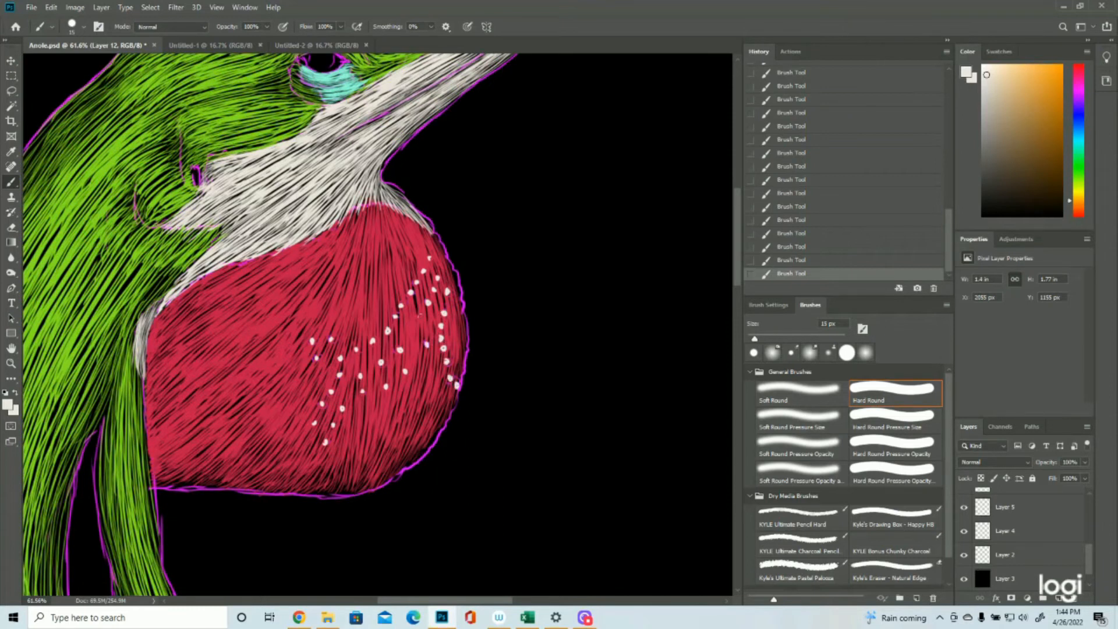
# Hide the Layer 2 sketch and fill the dewlap's lower front area down to the bottom edge with off-white dots.
pyautogui.click(416, 319)
pyautogui.click(965, 555)
pyautogui.click(428, 367)
pyautogui.click(430, 384)
pyautogui.click(437, 398)
pyautogui.click(446, 410)
pyautogui.click(409, 387)
pyautogui.click(414, 402)
pyautogui.click(356, 476)
pyautogui.click(358, 489)
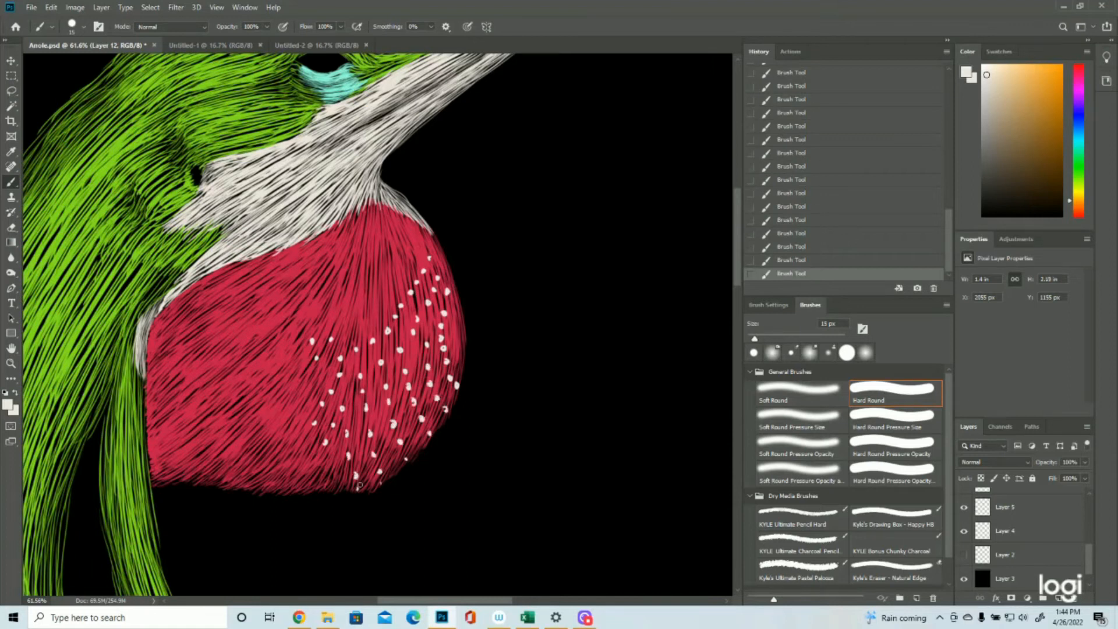
# Add two off-white dots at the dewlap's front edge, undoing and restoring them to compare.
pyautogui.click(11, 363)
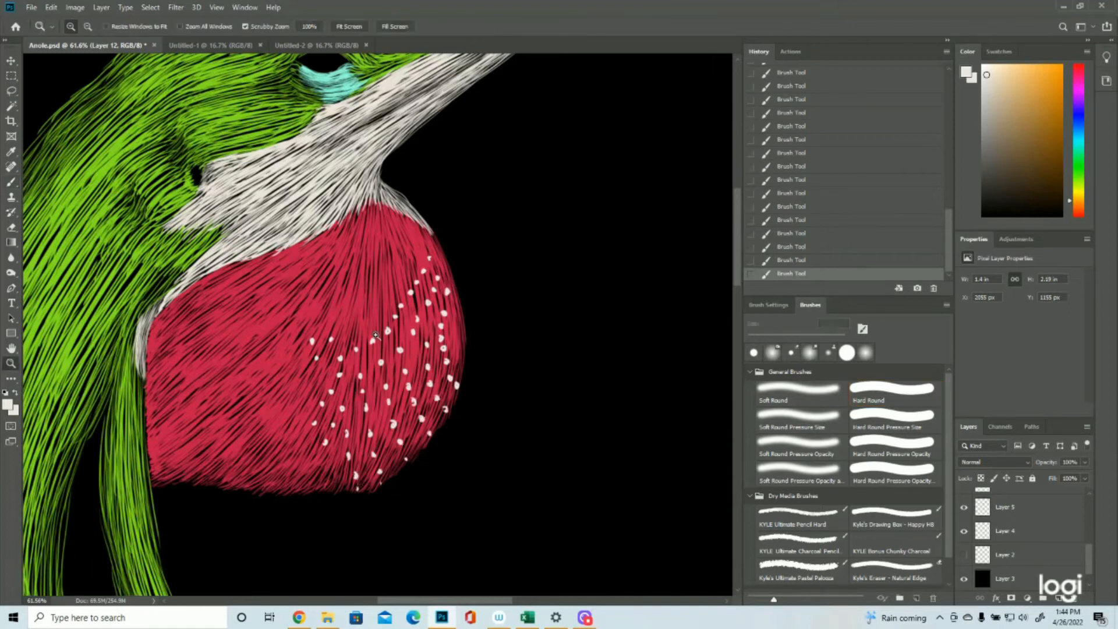
pyautogui.moveTo(377, 339); pyautogui.dragTo(323, 344)
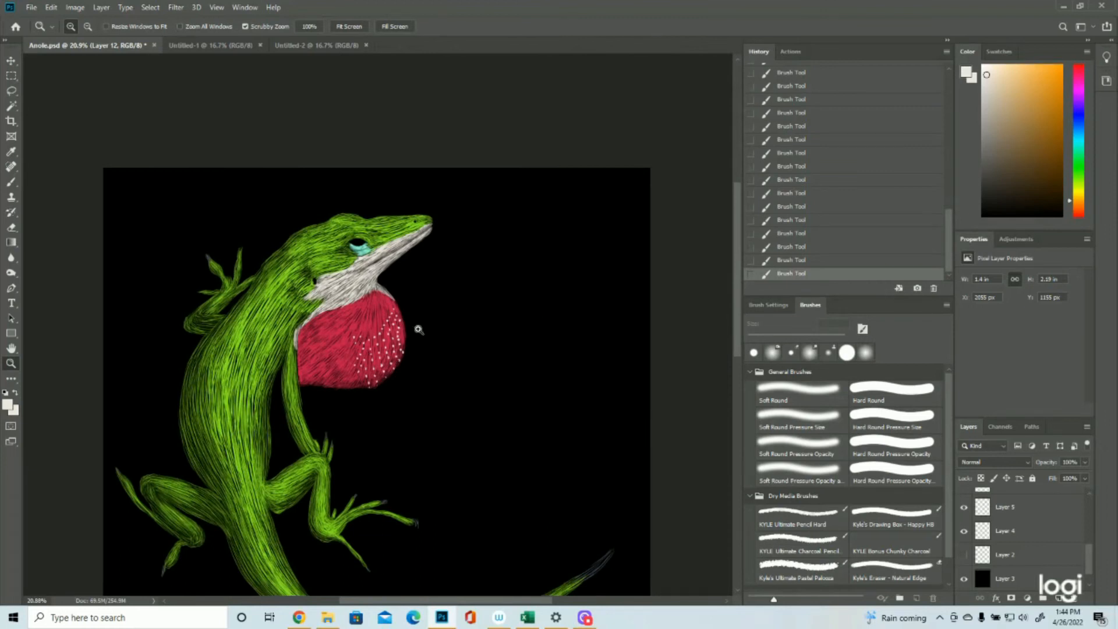
pyautogui.moveTo(391, 293); pyautogui.dragTo(449, 294)
pyautogui.click(7, 185)
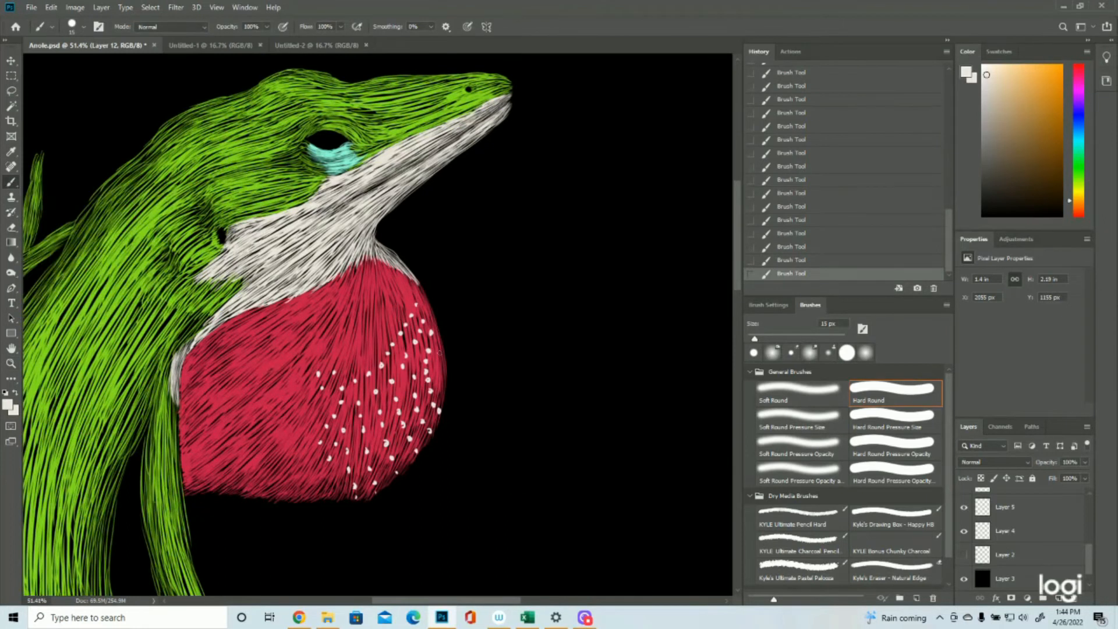
pyautogui.click(438, 349)
pyautogui.click(443, 359)
pyautogui.click(780, 237)
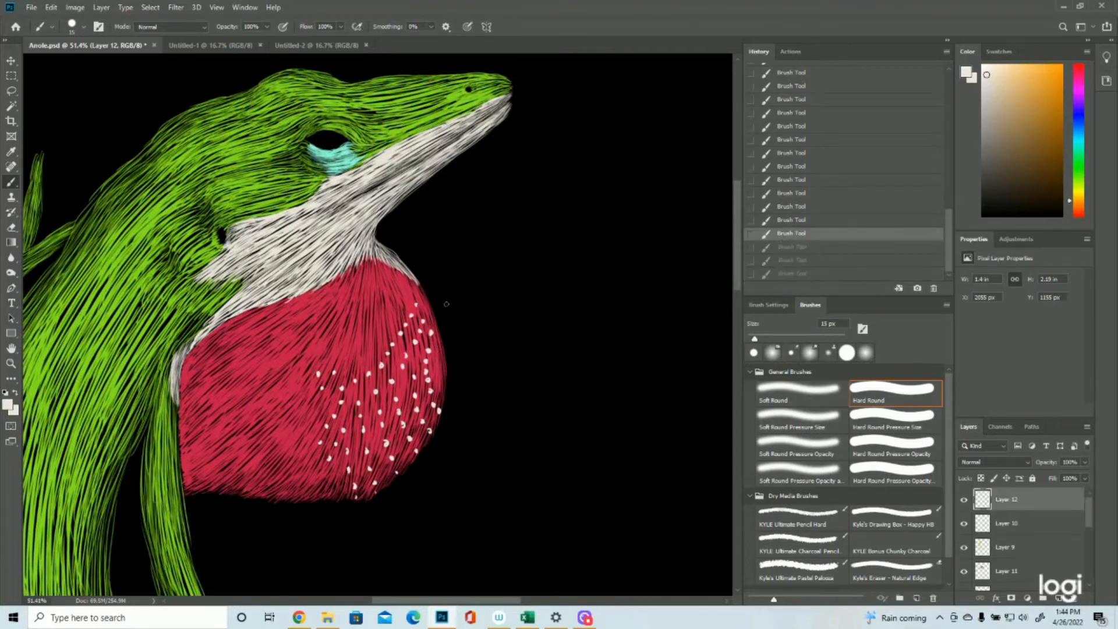
pyautogui.hotkey('ctrl', 'shift', 'z')
pyautogui.hotkey('ctrl', 'shift', 'z')
pyautogui.hotkey('ctrl', 'shift', 'z')
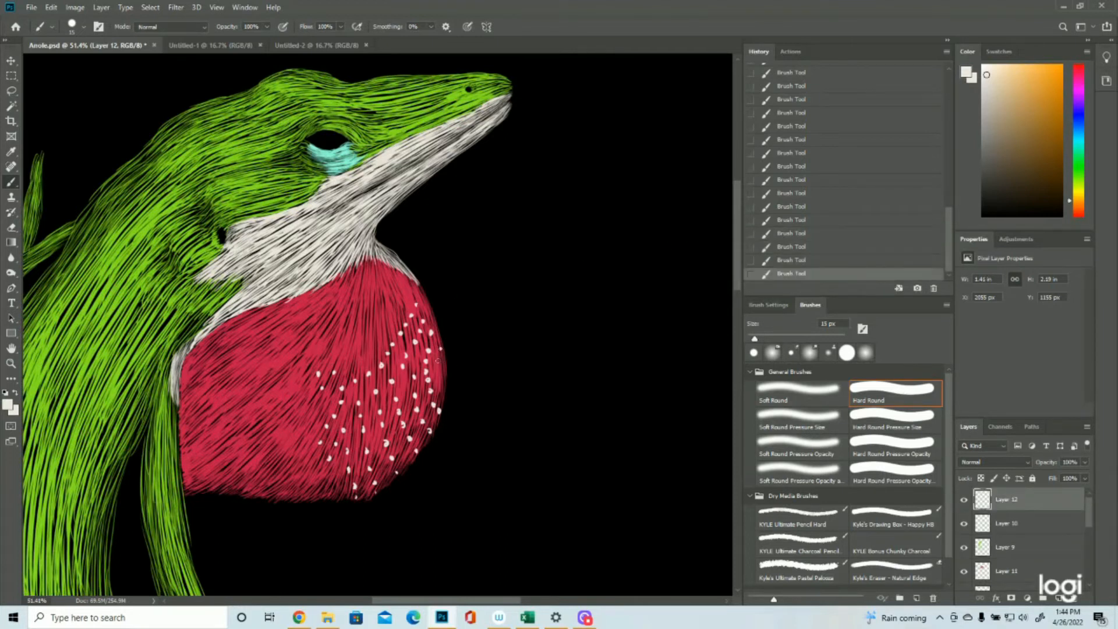
# Add further off-white dots at the dewlap's front edge and in its lower middle towards the bottom edge.
pyautogui.click(441, 376)
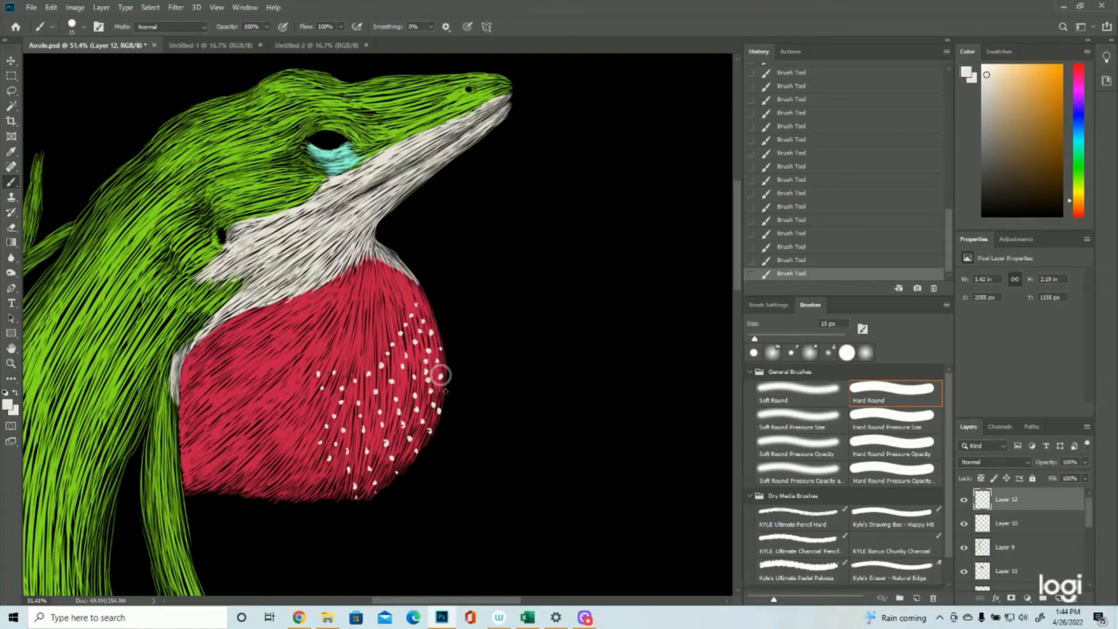
pyautogui.click(424, 294)
pyautogui.click(314, 454)
pyautogui.click(304, 466)
pyautogui.click(297, 481)
pyautogui.click(325, 472)
pyautogui.click(322, 486)
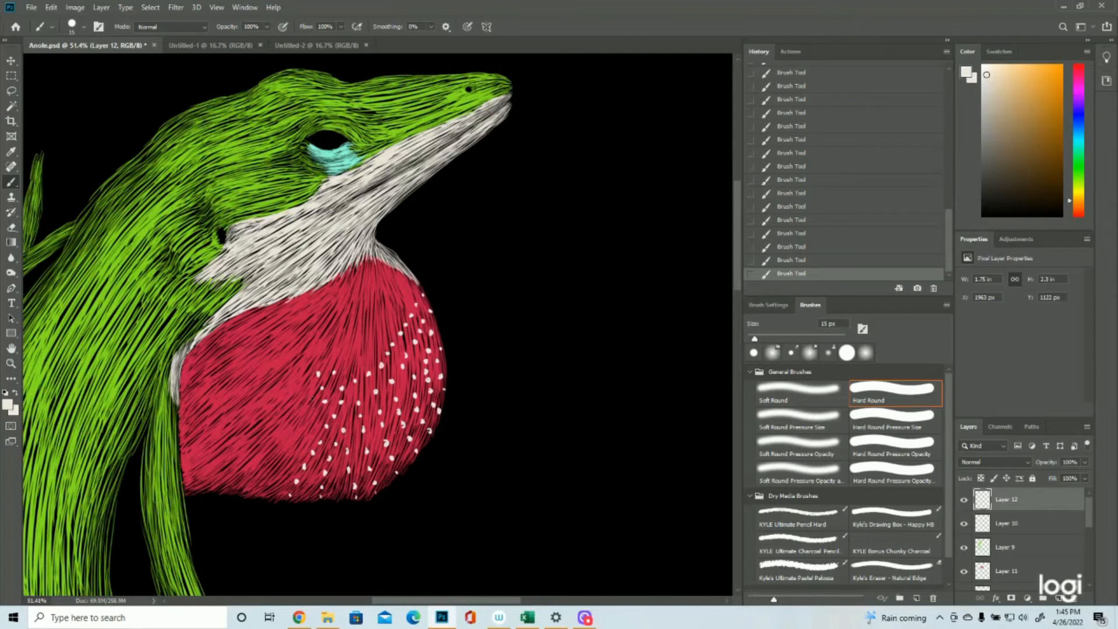
# Place off-white dots running from the dewlap's centre down towards its bottom edge.
pyautogui.click(310, 391)
pyautogui.click(313, 406)
pyautogui.click(297, 433)
pyautogui.click(289, 445)
pyautogui.click(276, 466)
pyautogui.click(269, 477)
# Place a diagonal row of off-white dots from the dewlap's centre down to its rear edge.
pyautogui.click(297, 396)
pyautogui.click(279, 405)
pyautogui.click(266, 413)
pyautogui.click(255, 420)
pyautogui.click(242, 425)
pyautogui.click(229, 434)
pyautogui.click(214, 441)
pyautogui.click(205, 448)
pyautogui.click(194, 453)
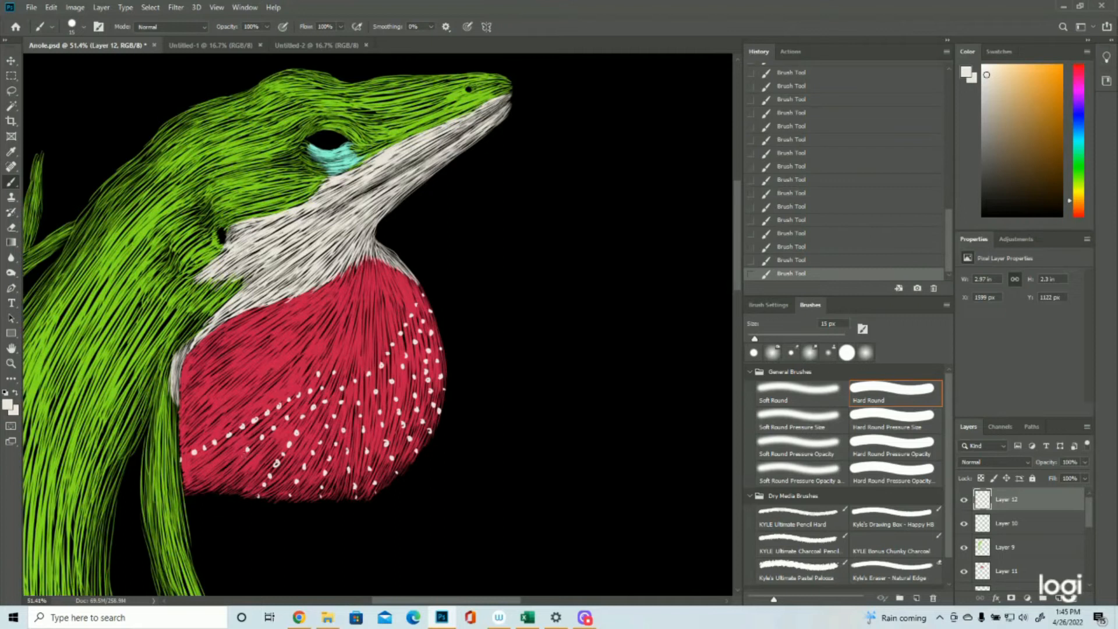
# Fill the dewlap's lower rear corner and bottom edge with off-white dots.
pyautogui.click(220, 465)
pyautogui.click(207, 472)
pyautogui.click(194, 479)
pyautogui.click(271, 447)
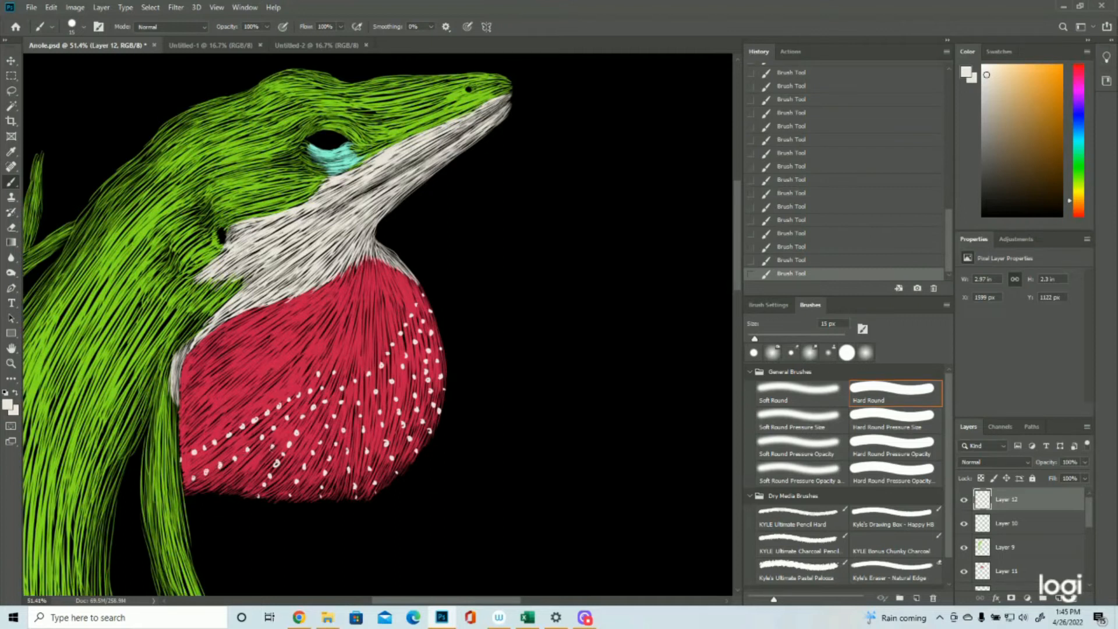
pyautogui.click(240, 479)
pyautogui.click(232, 487)
pyautogui.click(213, 488)
# Undo the last two dots and add another diagonal dot row above the first, running to the dewlap's rear edge.
pyautogui.click(10, 364)
pyautogui.moveTo(425, 385)
pyautogui.mouseDown()
pyautogui.moveTo(391, 389)
pyautogui.moveTo(427, 397)
pyautogui.mouseUp()
pyautogui.click(9, 186)
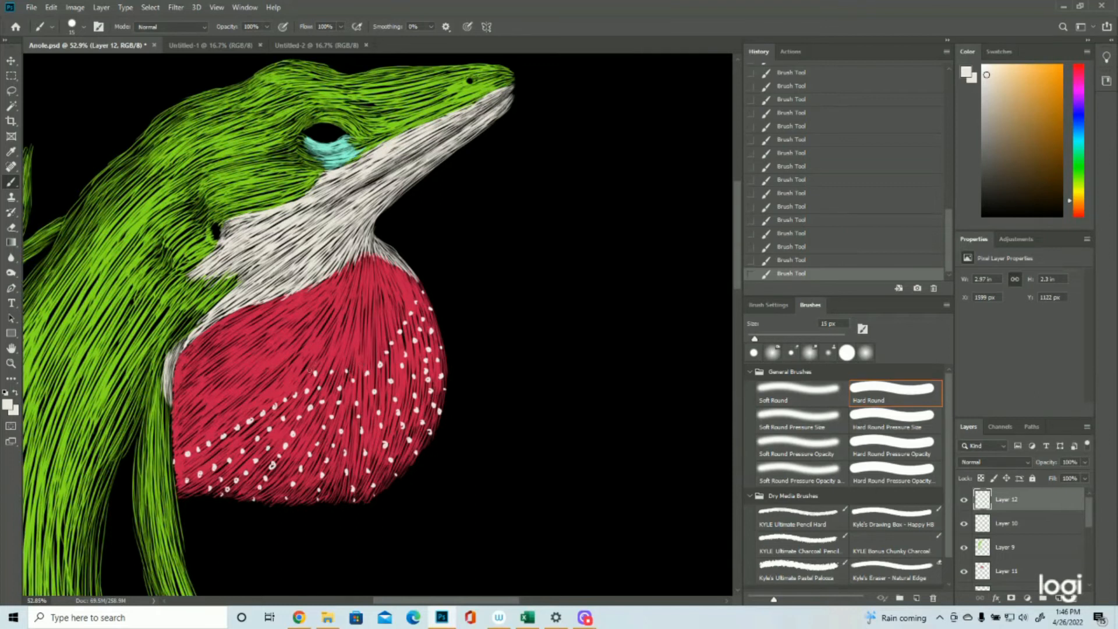
pyautogui.hotkey('ctrl', 'z')
pyautogui.hotkey('ctrl', 'z')
pyautogui.click(310, 361)
pyautogui.click(292, 380)
pyautogui.click(278, 388)
pyautogui.click(268, 392)
pyautogui.click(253, 400)
pyautogui.click(229, 412)
pyautogui.click(216, 419)
pyautogui.click(180, 438)
# Continue the off-white dots from the dewlap's centre up towards its upper front edge.
pyautogui.click(338, 357)
pyautogui.click(369, 352)
pyautogui.click(378, 341)
pyautogui.click(385, 328)
pyautogui.click(407, 289)
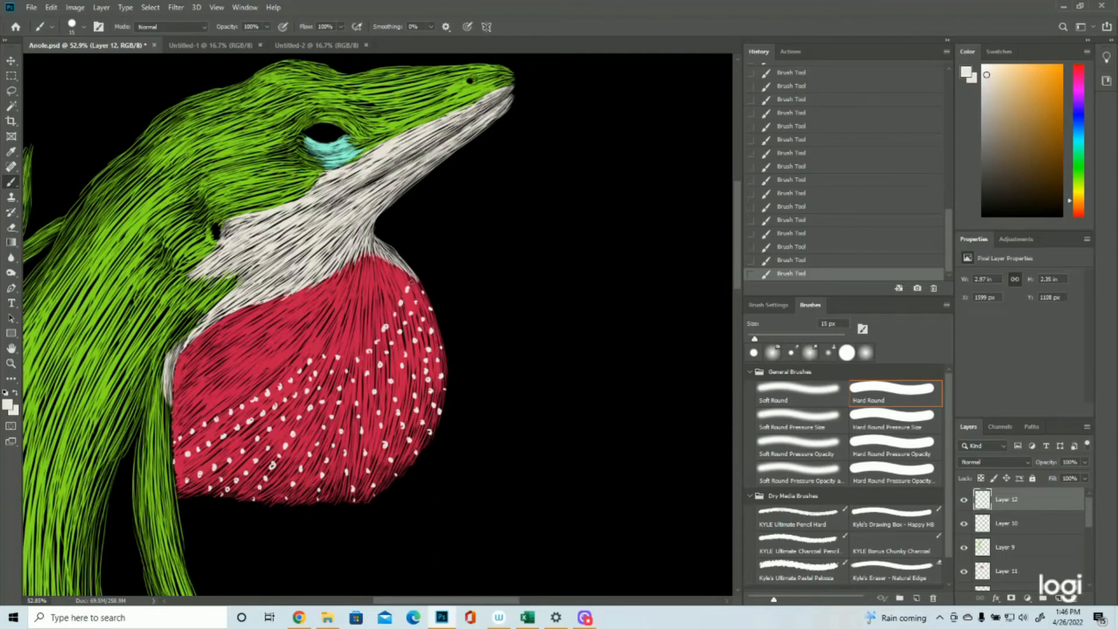
pyautogui.click(321, 346)
pyautogui.click(336, 342)
pyautogui.click(384, 306)
pyautogui.click(398, 278)
# Add off-white dots across the dewlap's upper middle and up to its top beneath the throat.
pyautogui.click(316, 332)
pyautogui.click(273, 369)
pyautogui.click(261, 376)
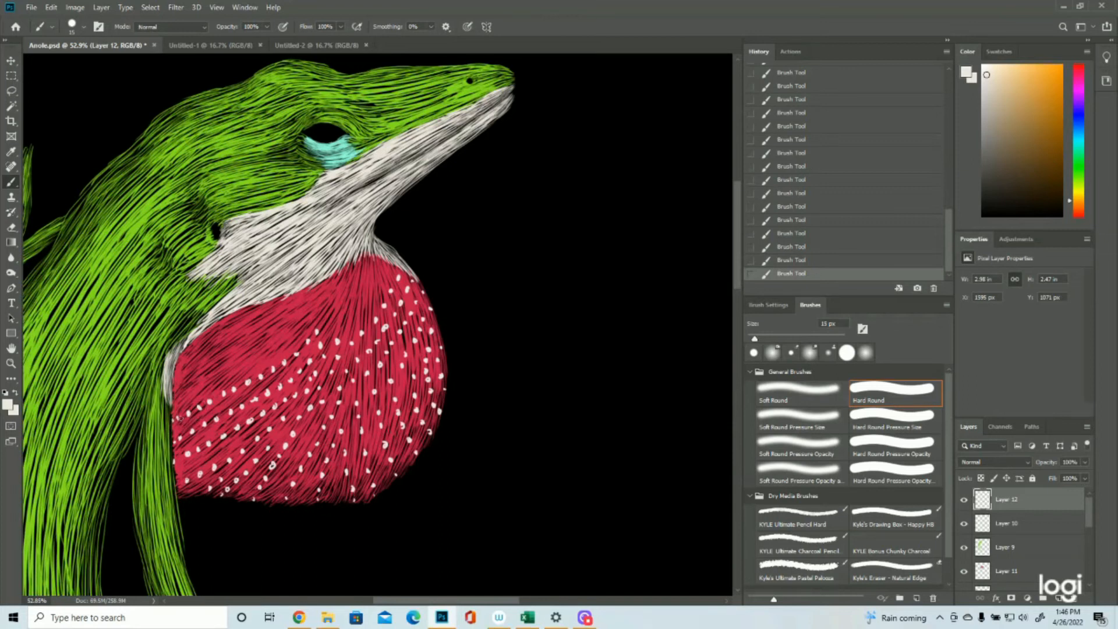
pyautogui.click(364, 312)
pyautogui.click(365, 283)
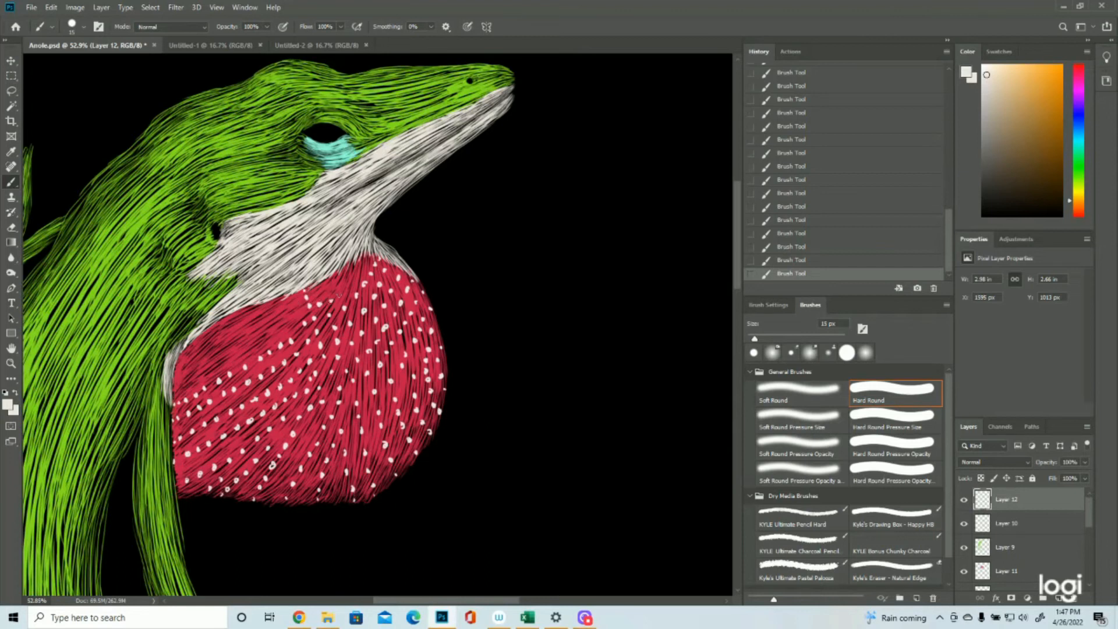
pyautogui.click(357, 277)
pyautogui.click(365, 268)
# Fill the dewlap's upper rear area along the white throat with off-white dots and save the document.
pyautogui.click(302, 305)
pyautogui.click(274, 336)
pyautogui.click(246, 353)
pyautogui.click(286, 304)
pyautogui.click(278, 307)
pyautogui.click(177, 383)
pyautogui.click(186, 367)
pyautogui.click(177, 375)
pyautogui.click(215, 336)
pyautogui.click(191, 353)
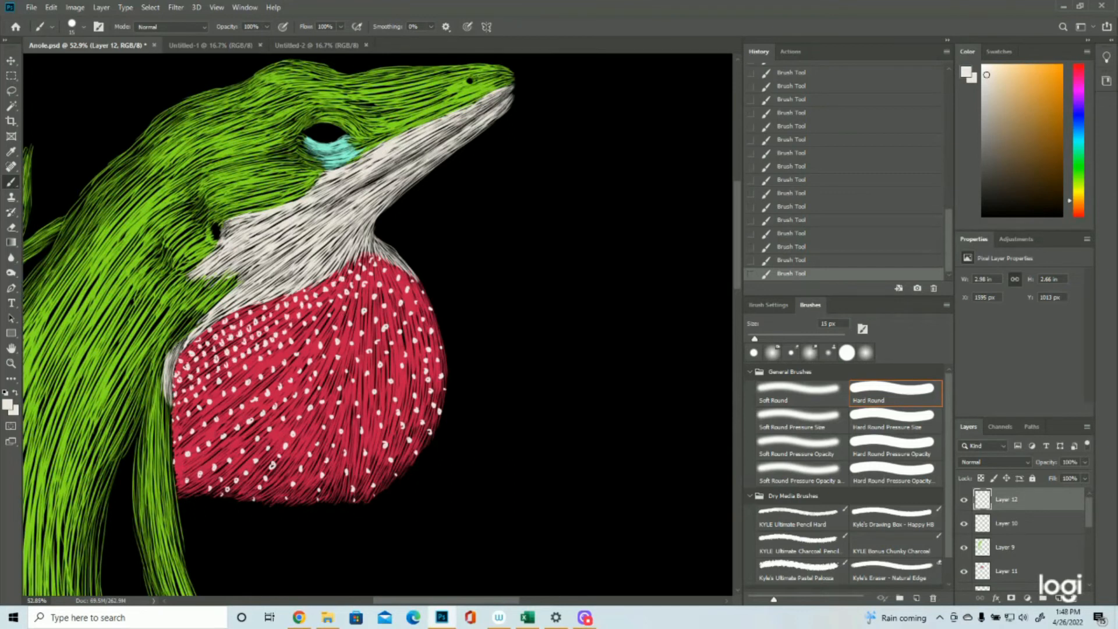
pyautogui.click(31, 7)
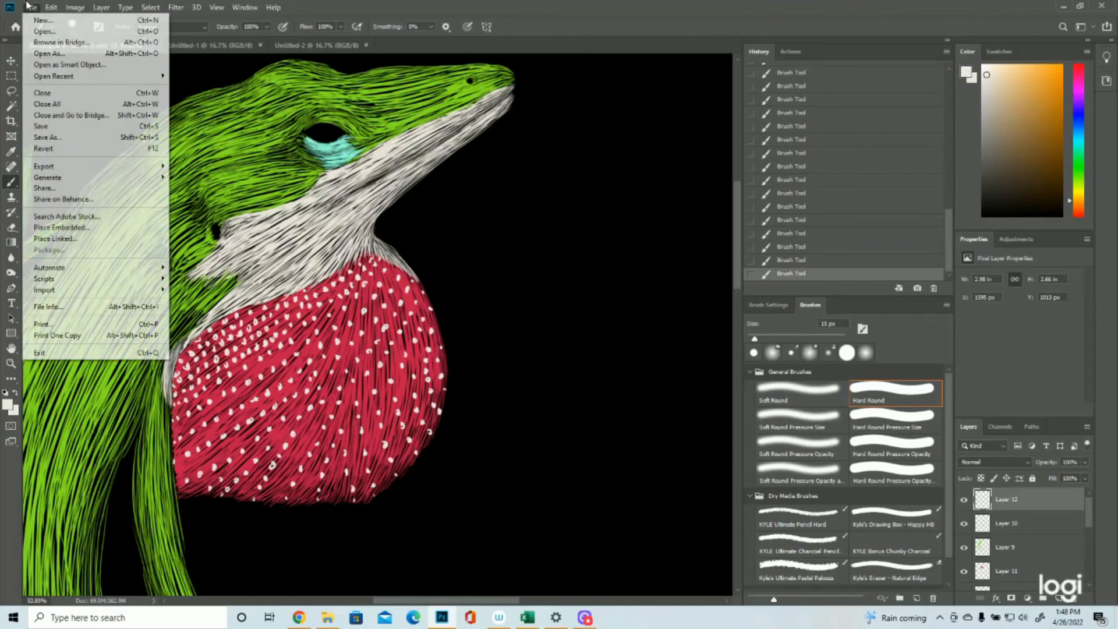
pyautogui.click(88, 126)
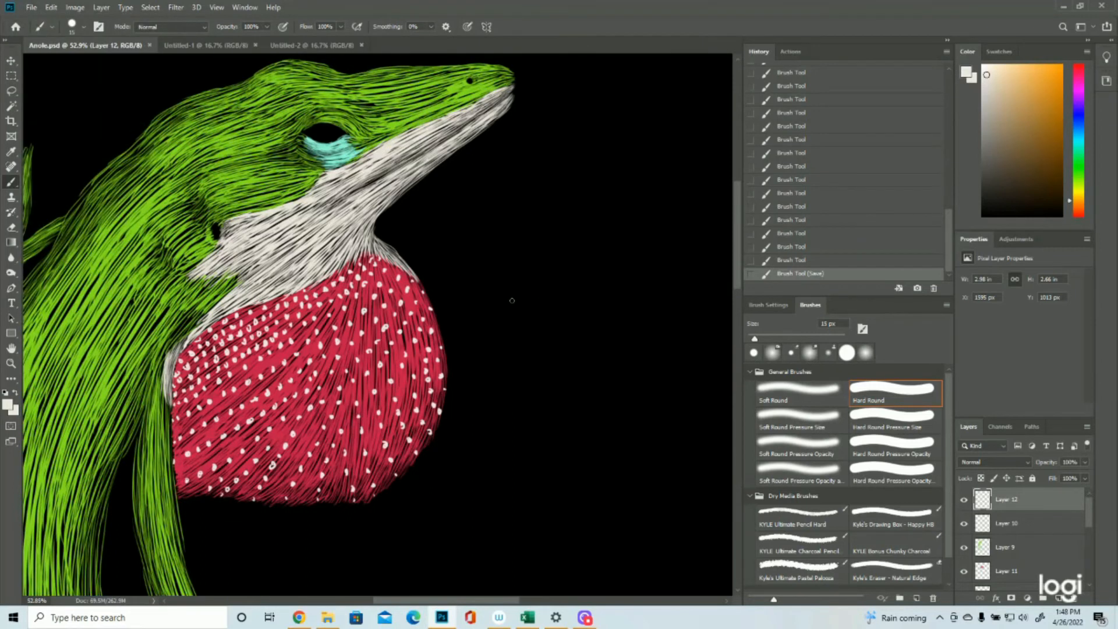
# Check the whole lizard and add off-white dots in the gaps across the dewlap's upper part.
pyautogui.click(11, 364)
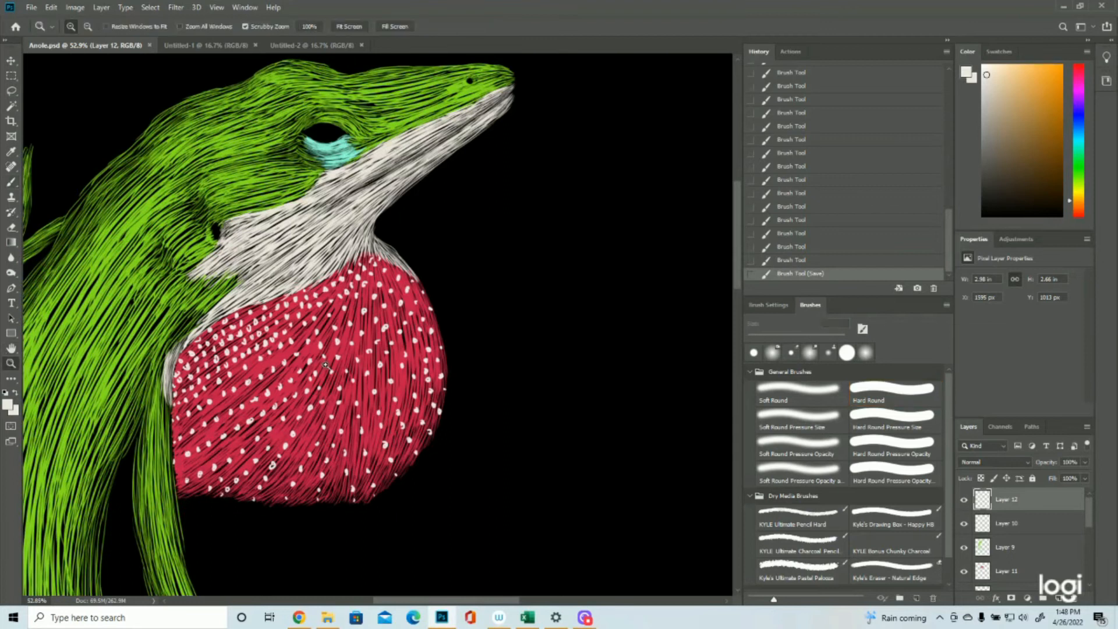
pyautogui.moveTo(355, 376); pyautogui.dragTo(258, 380)
pyautogui.click(392, 195)
pyautogui.click(392, 191)
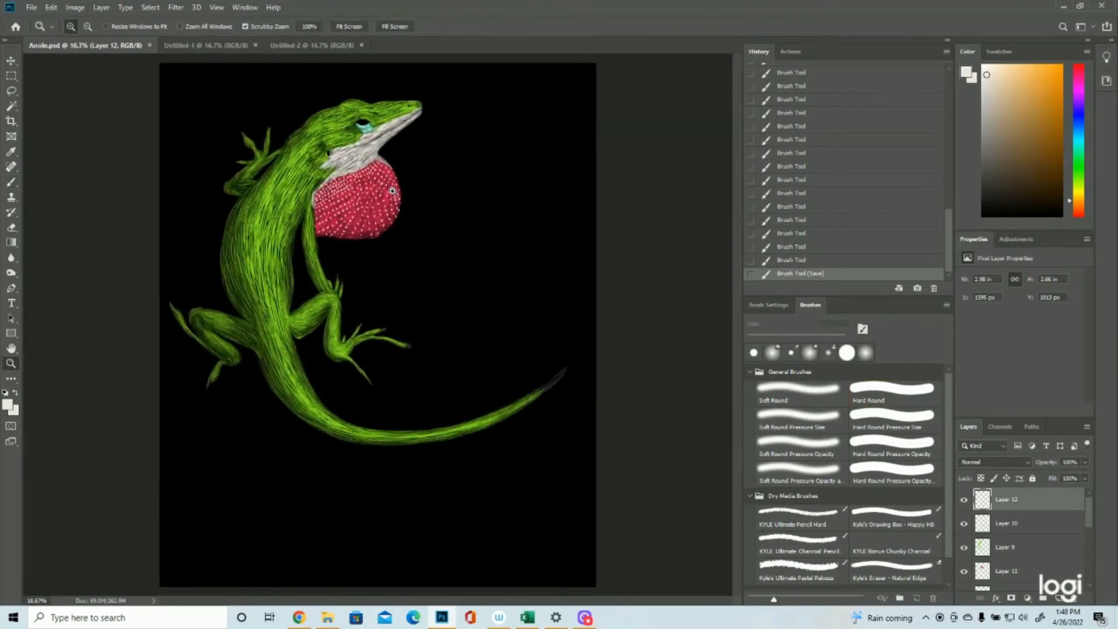
pyautogui.moveTo(384, 110); pyautogui.dragTo(450, 112)
pyautogui.click(9, 185)
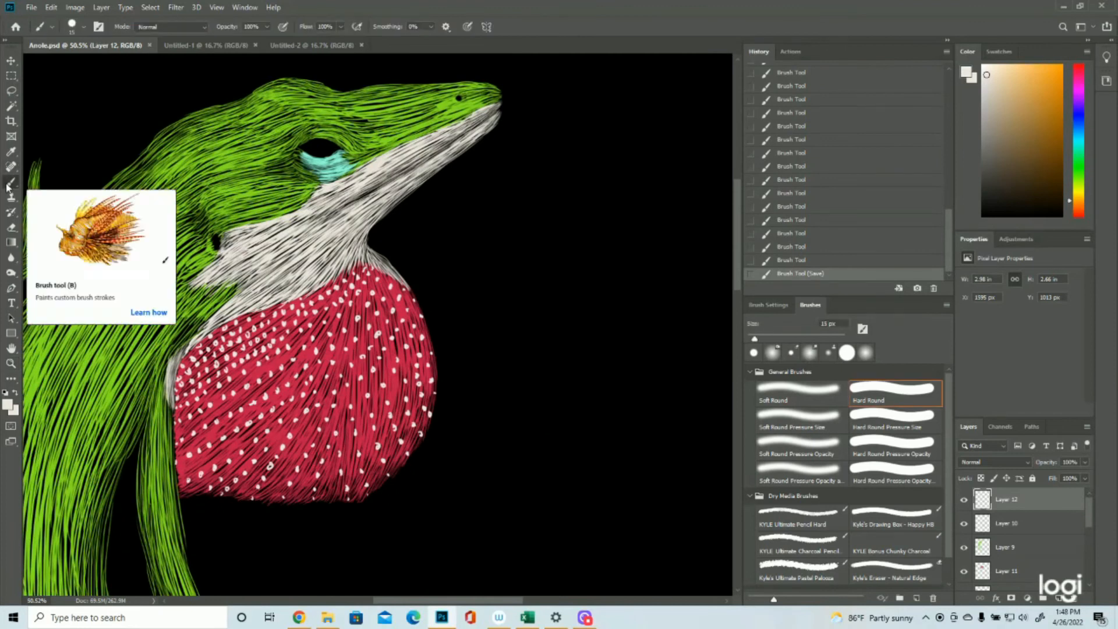
pyautogui.click(247, 332)
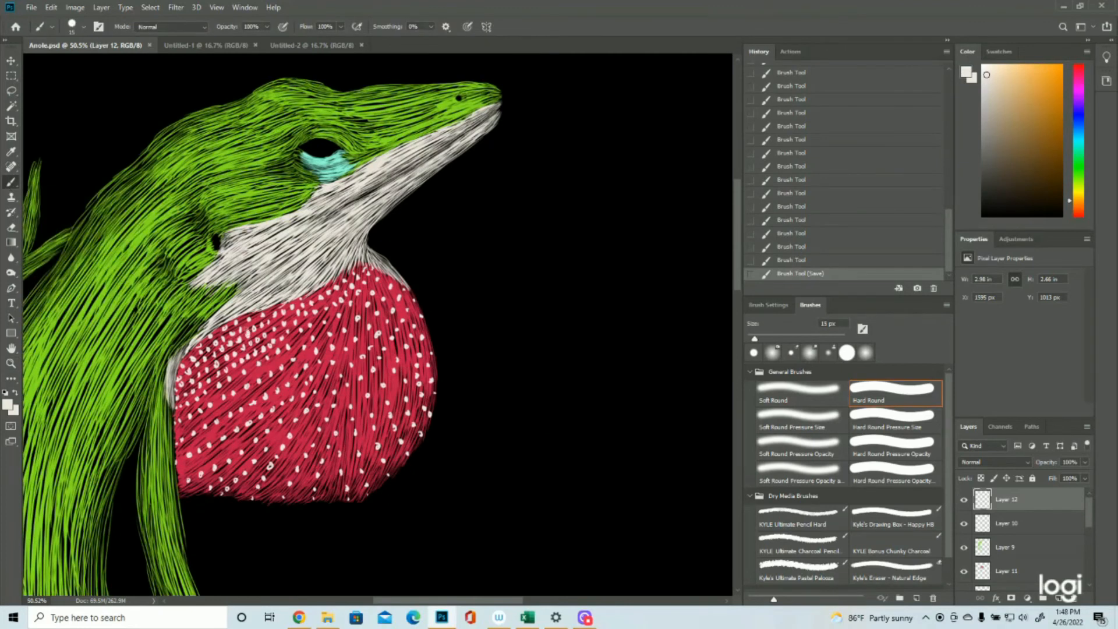
pyautogui.click(292, 335)
pyautogui.click(317, 317)
pyautogui.click(350, 311)
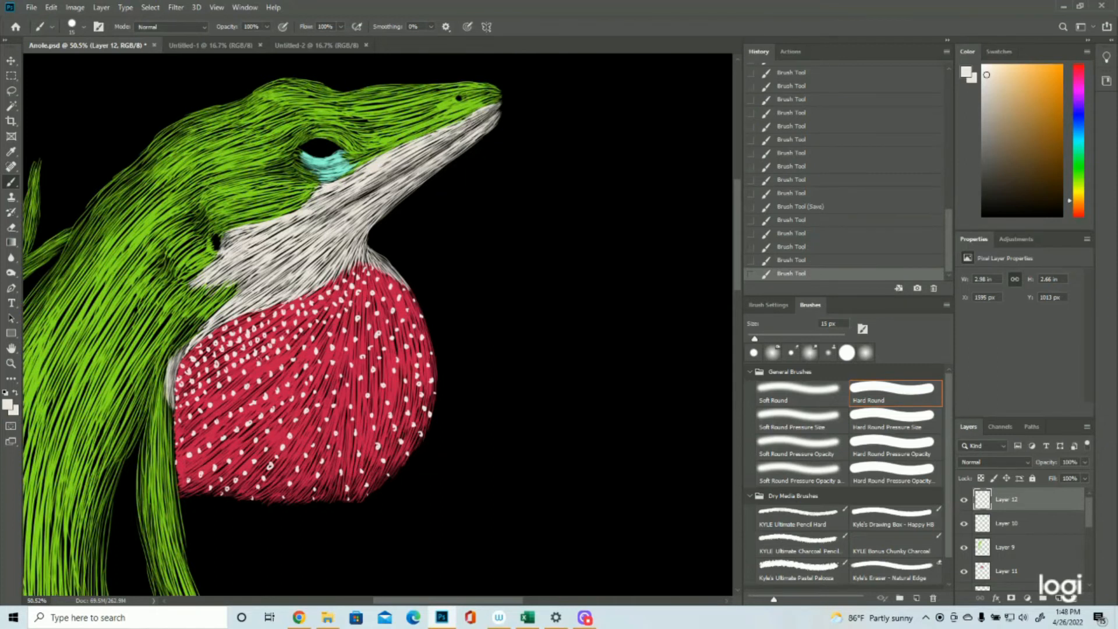
# Fill the remaining gaps in the dewlap's middle and near its bottom edge with off-white dots.
pyautogui.click(250, 367)
pyautogui.click(298, 350)
pyautogui.click(294, 354)
pyautogui.click(279, 368)
pyautogui.click(269, 466)
pyautogui.click(307, 342)
pyautogui.click(318, 331)
# Review the whole lizard with the dotted dewlap and save the document.
pyautogui.click(11, 362)
pyautogui.moveTo(581, 369); pyautogui.dragTo(506, 387)
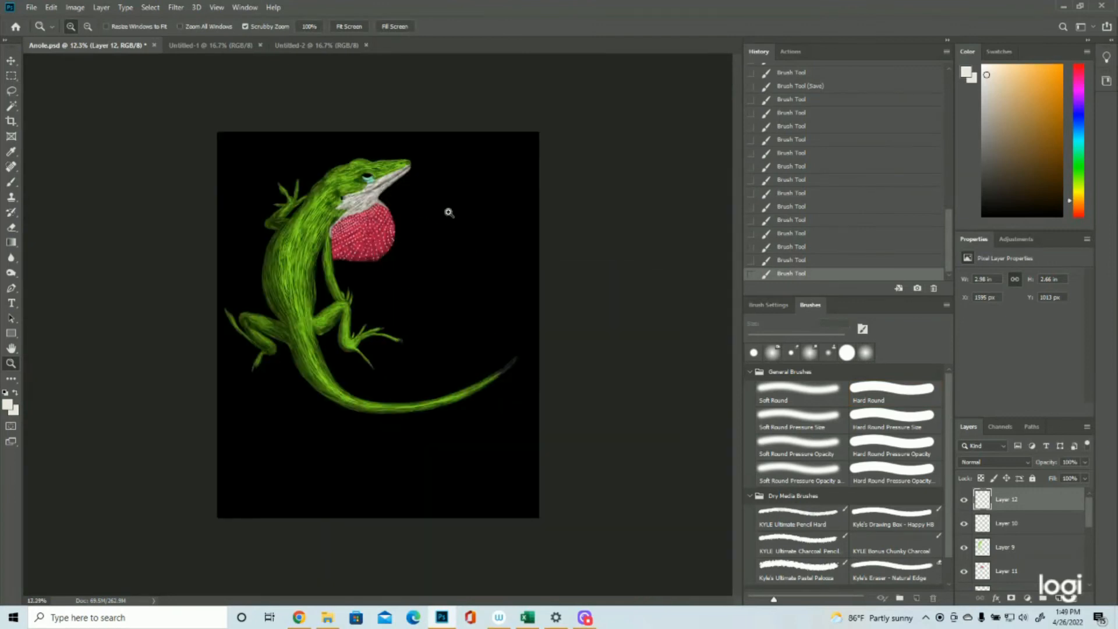
pyautogui.click(388, 146)
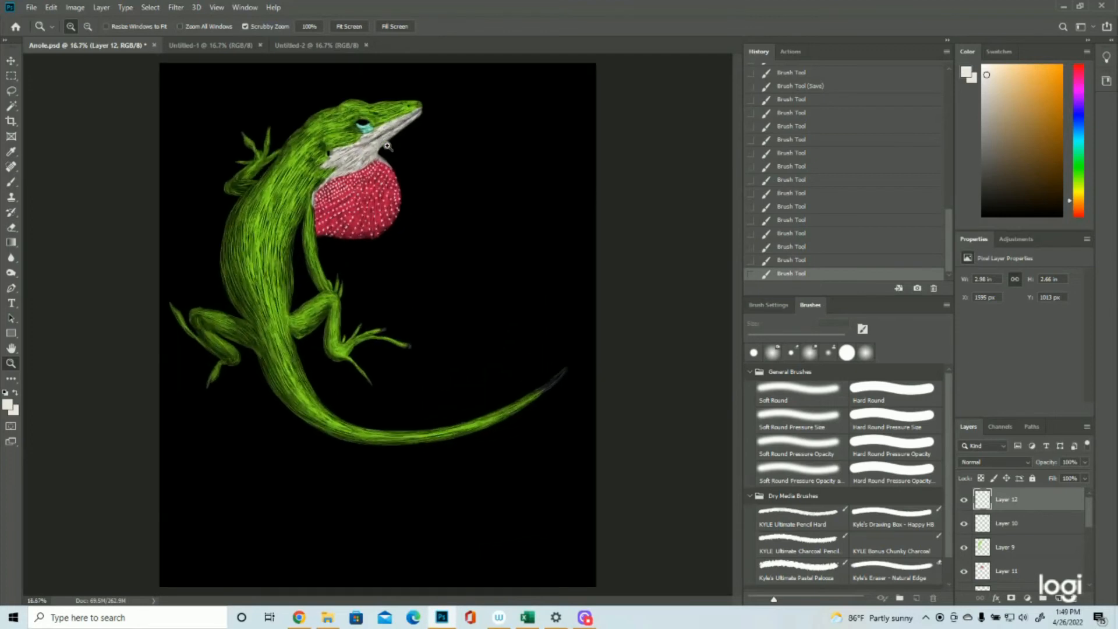
pyautogui.click(31, 7)
pyautogui.click(35, 119)
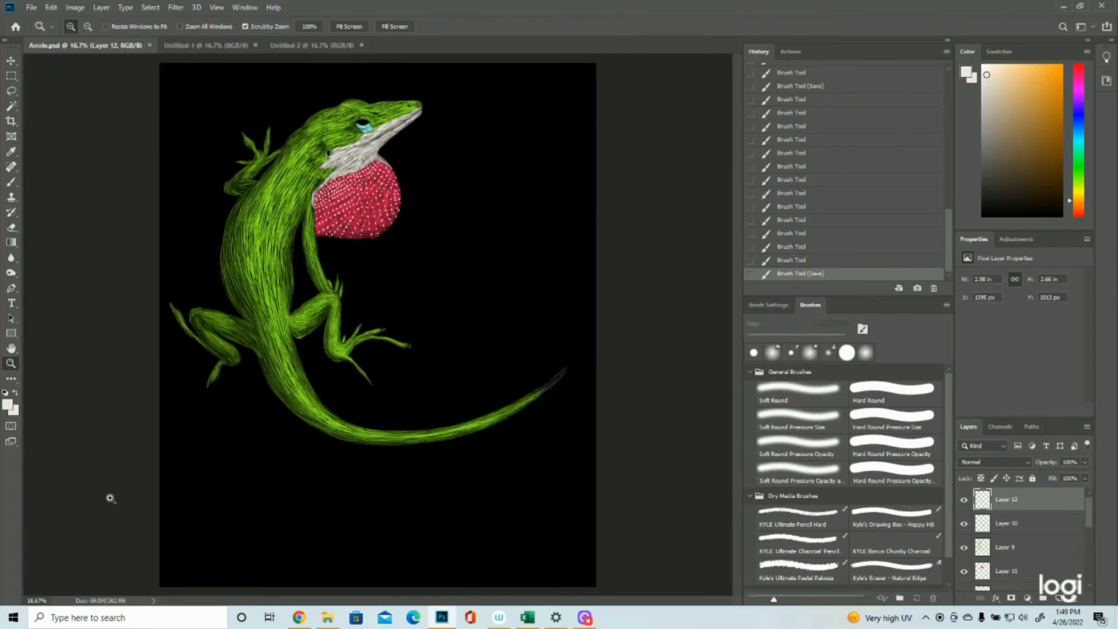
# Show Layer 2, sample its grey-violet swatch as the foreground colour, and hide the layer again.
pyautogui.scroll(-5, 1025, 536)
pyautogui.click(964, 547)
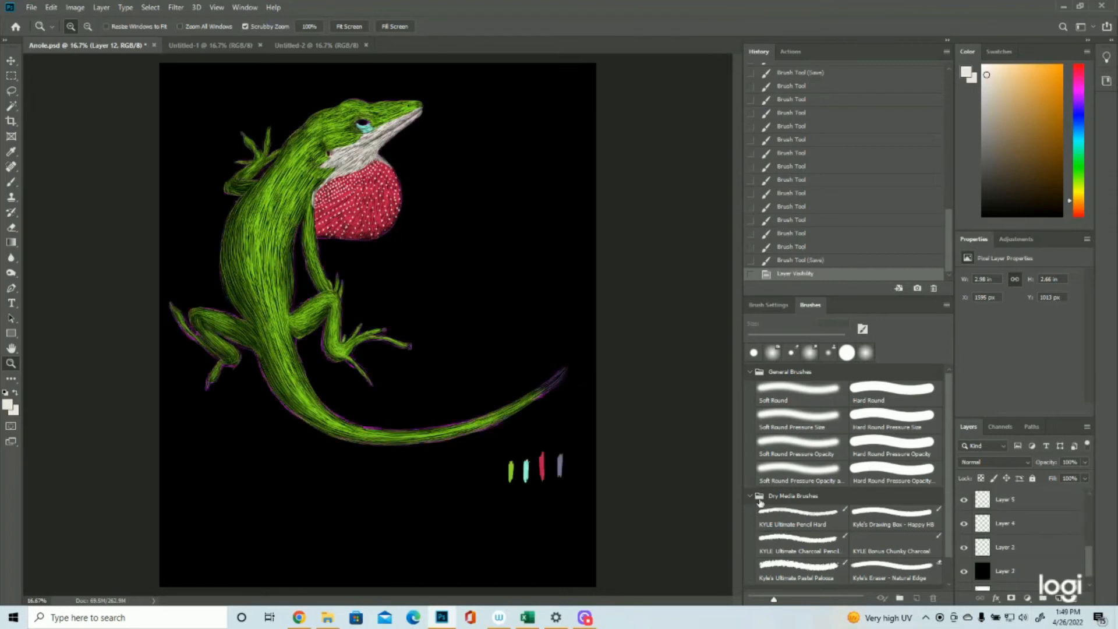
pyautogui.click(7, 406)
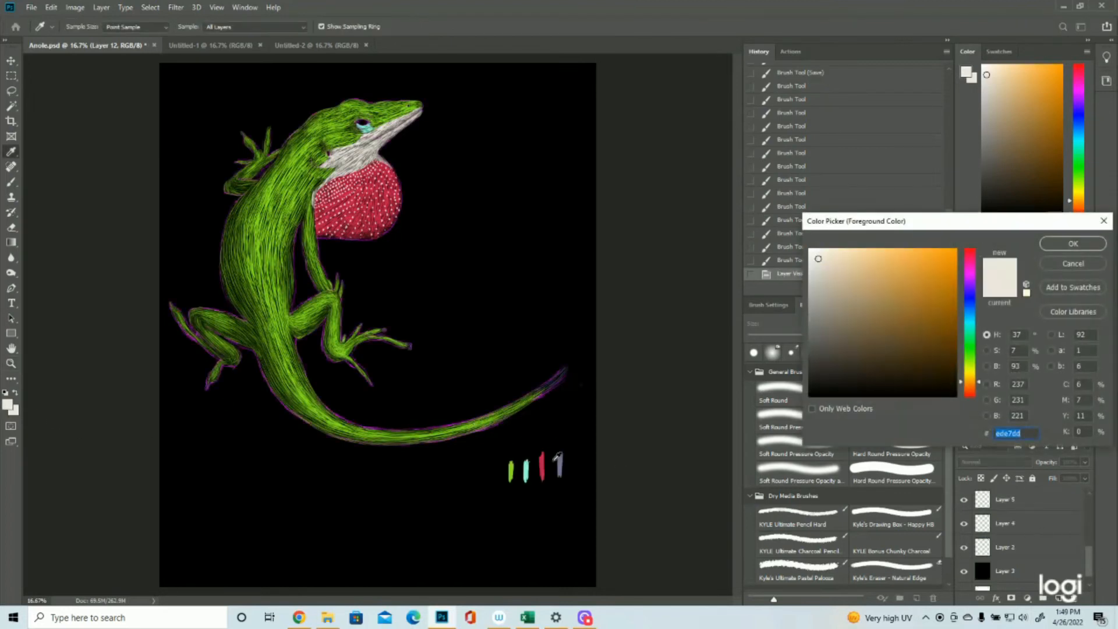
pyautogui.click(561, 463)
pyautogui.click(1057, 247)
pyautogui.click(965, 548)
# Add a new layer at the top of the layer stack and save the document.
pyautogui.scroll(5, 1027, 556)
pyautogui.click(1057, 600)
pyautogui.click(32, 7)
pyautogui.click(41, 126)
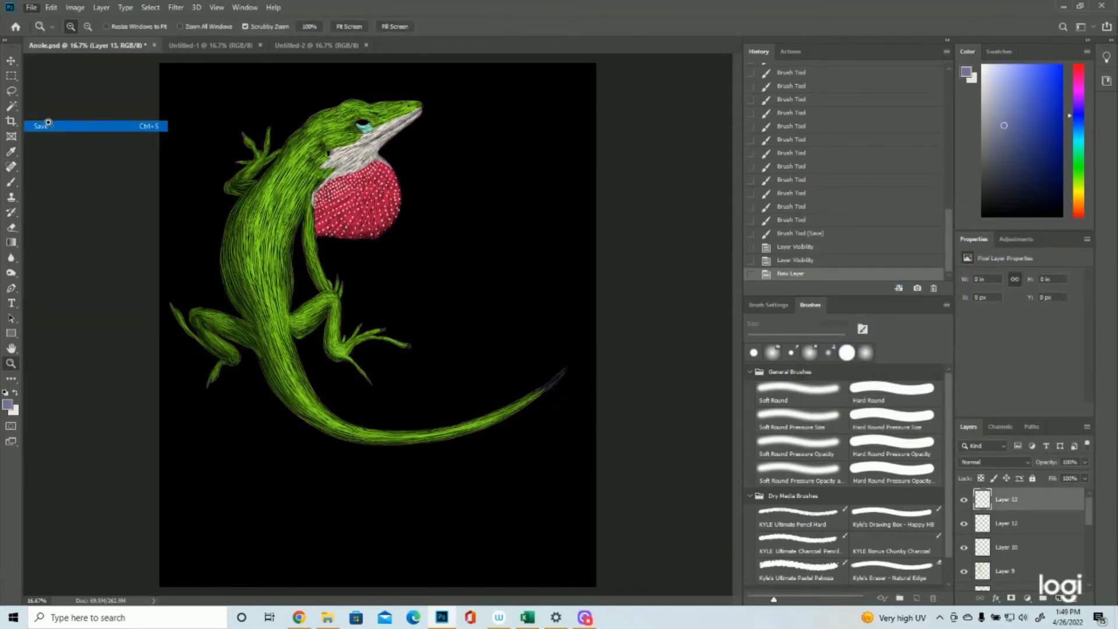
# Paint grey-violet contour strokes along the tail tip, from its point back to the green.
pyautogui.moveTo(594, 387); pyautogui.dragTo(666, 379)
pyautogui.click(7, 181)
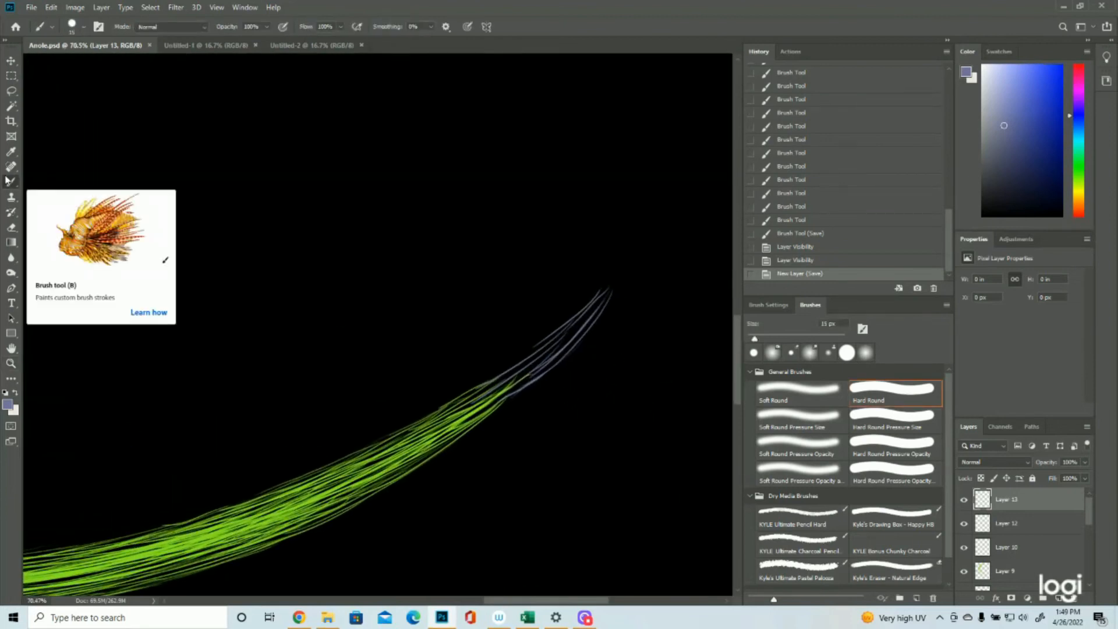
pyautogui.moveTo(603, 290); pyautogui.dragTo(474, 387)
pyautogui.moveTo(536, 346)
pyautogui.mouseDown()
pyautogui.moveTo(473, 389)
pyautogui.moveTo(483, 381)
pyautogui.mouseUp()
pyautogui.moveTo(526, 350); pyautogui.dragTo(525, 351)
pyautogui.moveTo(606, 301); pyautogui.dragTo(551, 363)
pyautogui.moveTo(573, 344); pyautogui.dragTo(498, 406)
pyautogui.moveTo(611, 292)
pyautogui.mouseDown()
pyautogui.moveTo(593, 315)
pyautogui.moveTo(595, 297)
pyautogui.moveTo(559, 358)
pyautogui.moveTo(499, 400)
pyautogui.mouseUp()
pyautogui.moveTo(518, 384); pyautogui.dragTo(494, 406)
# Fill the tail tip with denser grey-violet strokes, blending them into the green end of the tail.
pyautogui.moveTo(602, 296)
pyautogui.mouseDown()
pyautogui.moveTo(576, 328)
pyautogui.moveTo(509, 365)
pyautogui.mouseUp()
pyautogui.moveTo(580, 326)
pyautogui.mouseDown()
pyautogui.moveTo(508, 387)
pyautogui.moveTo(540, 365)
pyautogui.moveTo(481, 392)
pyautogui.mouseUp()
pyautogui.moveTo(538, 358); pyautogui.dragTo(470, 395)
pyautogui.moveTo(525, 363); pyautogui.dragTo(485, 388)
pyautogui.moveTo(552, 344); pyautogui.dragTo(514, 369)
pyautogui.moveTo(575, 325); pyautogui.dragTo(516, 374)
pyautogui.moveTo(559, 343); pyautogui.dragTo(525, 371)
pyautogui.moveTo(575, 335); pyautogui.dragTo(516, 376)
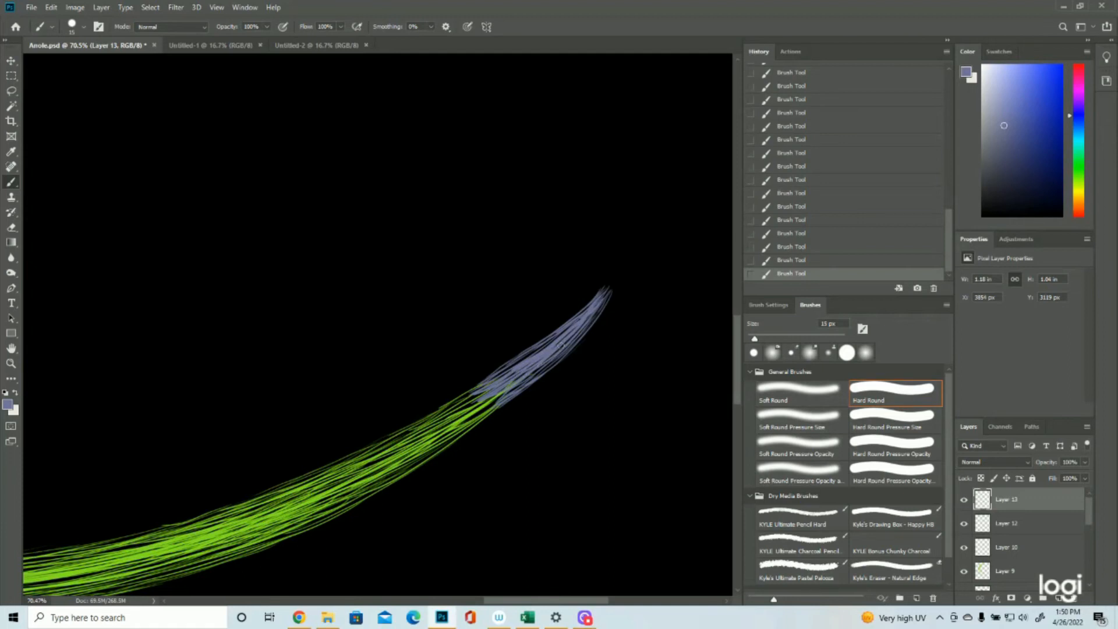
pyautogui.moveTo(587, 311); pyautogui.dragTo(503, 367)
# Fill the curved claw on the near hind foot's longest toe with grey-violet strokes.
pyautogui.click(11, 363)
pyautogui.hotkey('ctrl', '0')
pyautogui.moveTo(422, 405); pyautogui.dragTo(406, 375)
pyautogui.moveTo(372, 295); pyautogui.dragTo(443, 324)
pyautogui.moveTo(470, 487); pyautogui.dragTo(509, 492)
pyautogui.click(11, 182)
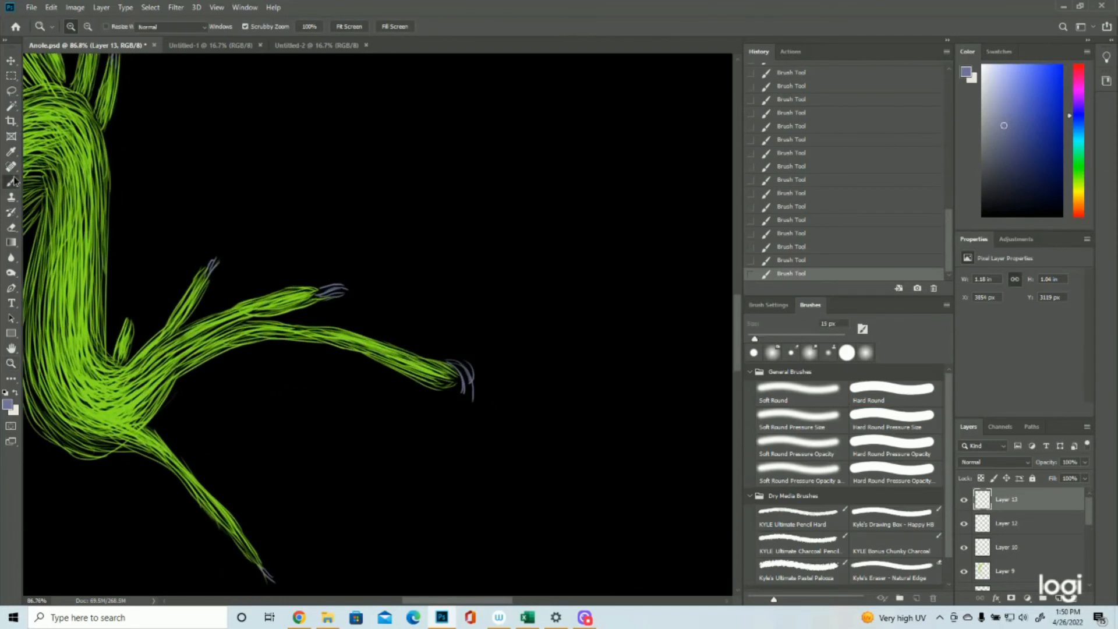
pyautogui.moveTo(452, 365); pyautogui.dragTo(469, 393)
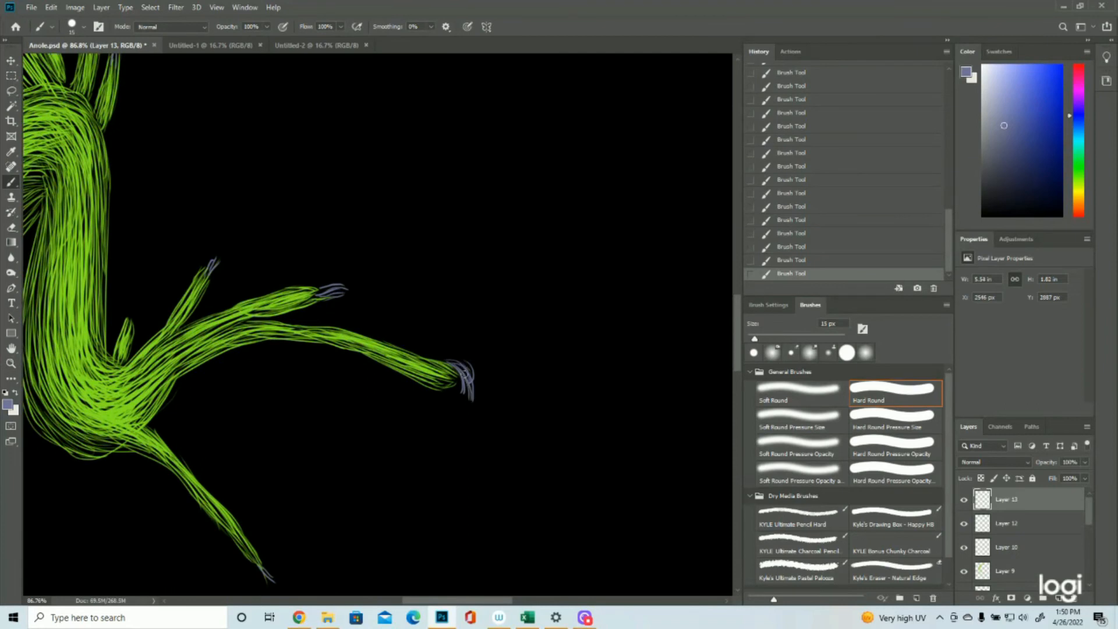
pyautogui.moveTo(450, 361)
pyautogui.mouseDown()
pyautogui.moveTo(473, 384)
pyautogui.moveTo(467, 373)
pyautogui.mouseUp()
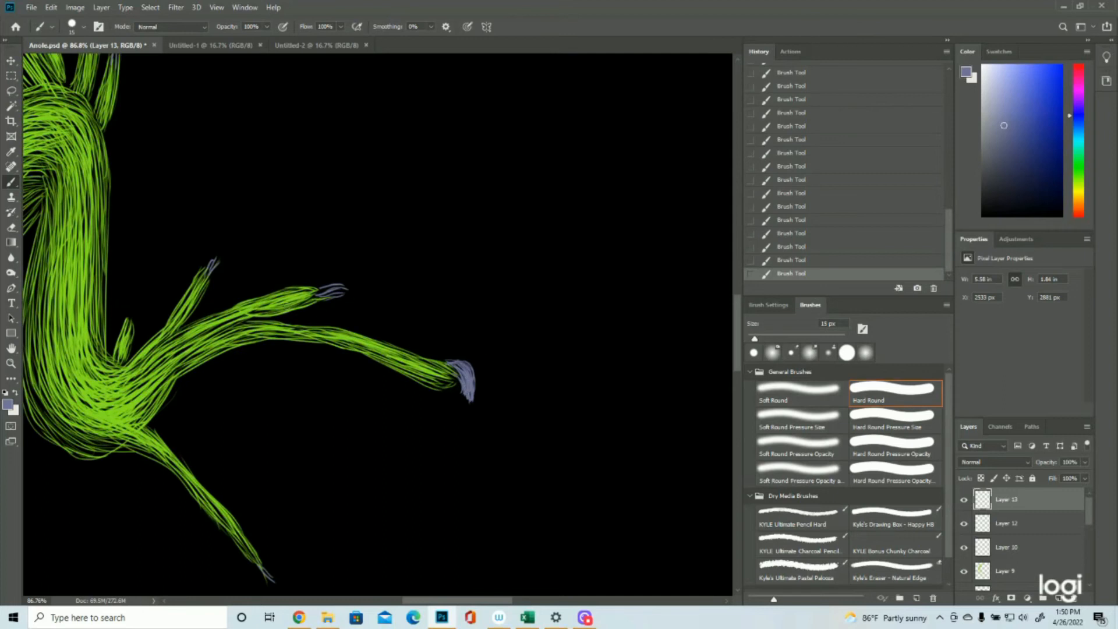
# Fill the claws on the near hind foot's two upper toes and its lowest toe with grey-violet strokes.
pyautogui.moveTo(348, 291); pyautogui.dragTo(315, 297)
pyautogui.moveTo(218, 260); pyautogui.dragTo(208, 278)
pyautogui.scroll(-3, 230, 310)
pyautogui.moveTo(259, 478); pyautogui.dragTo(268, 494)
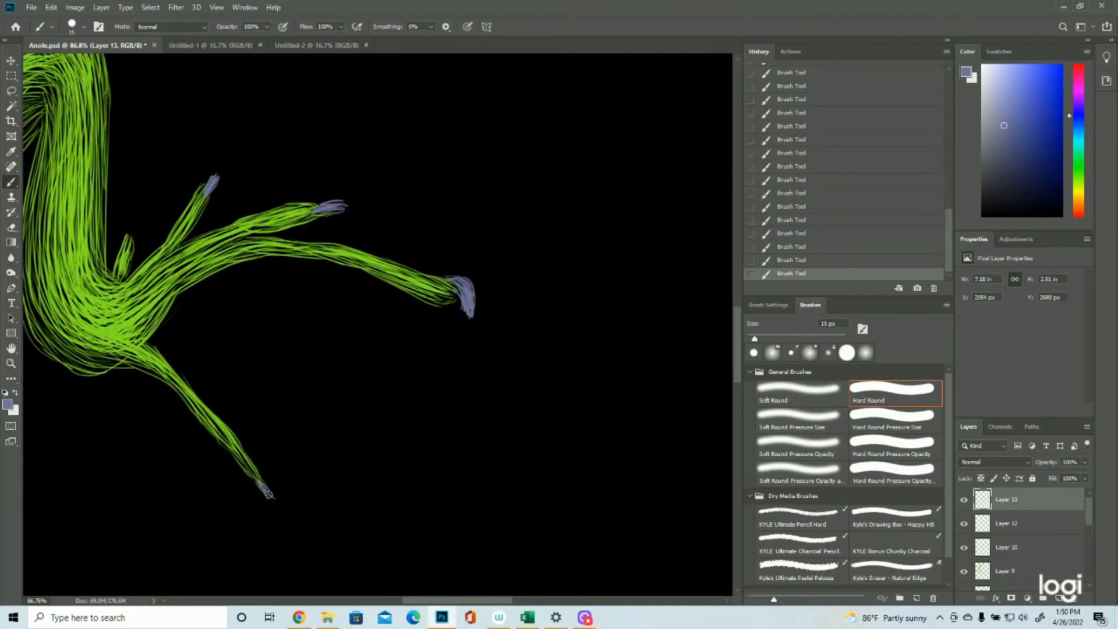
# Fill the claw on the far hind foot's downward-pointing toe with grey-violet strokes.
pyautogui.click(9, 364)
pyautogui.moveTo(501, 393); pyautogui.dragTo(420, 398)
pyautogui.moveTo(216, 371); pyautogui.dragTo(302, 372)
pyautogui.click(11, 182)
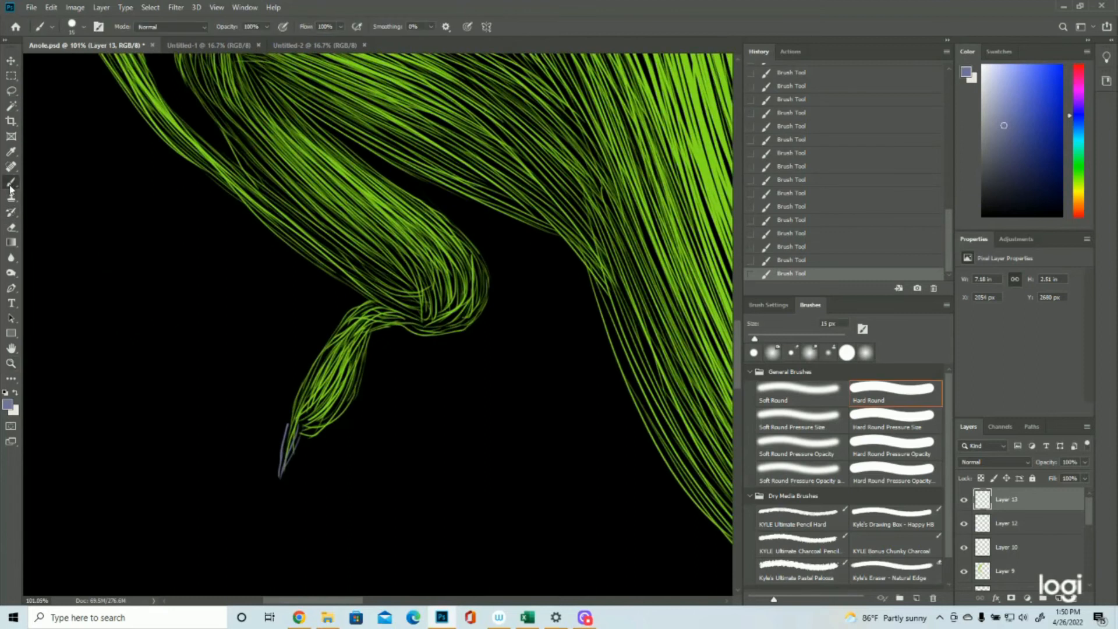
pyautogui.moveTo(292, 415)
pyautogui.mouseDown()
pyautogui.moveTo(283, 461)
pyautogui.moveTo(303, 423)
pyautogui.moveTo(285, 463)
pyautogui.moveTo(286, 440)
pyautogui.moveTo(279, 477)
pyautogui.mouseUp()
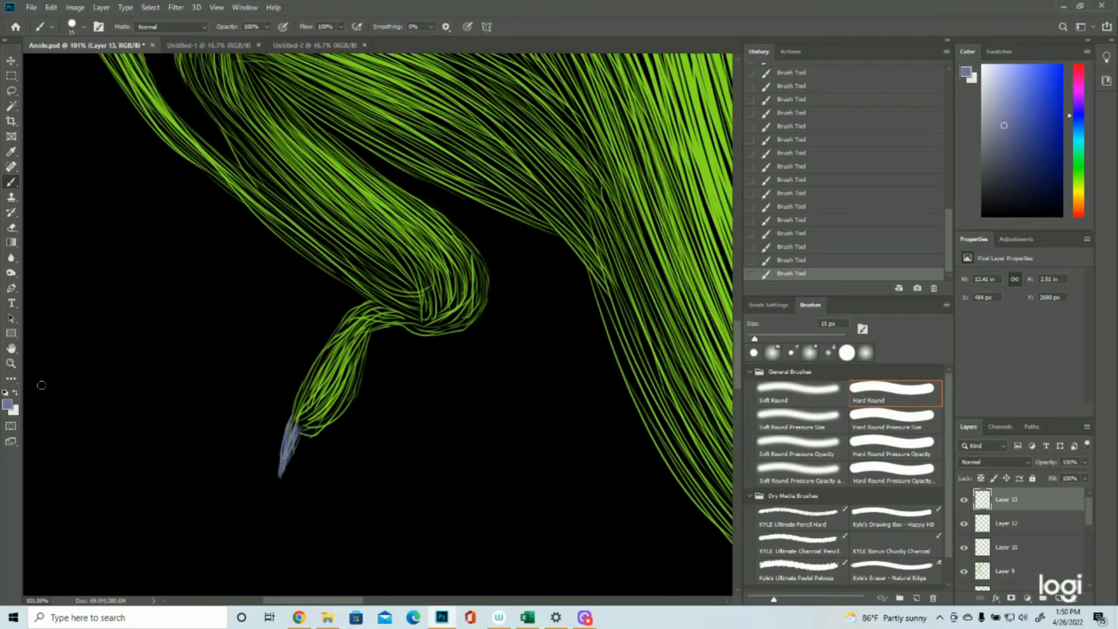
# Fill the claw on the far hind foot's long upward-pointing toe with grey-violet strokes.
pyautogui.click(10, 365)
pyautogui.moveTo(454, 436); pyautogui.dragTo(403, 438)
pyautogui.moveTo(374, 320); pyautogui.dragTo(438, 320)
pyautogui.click(11, 181)
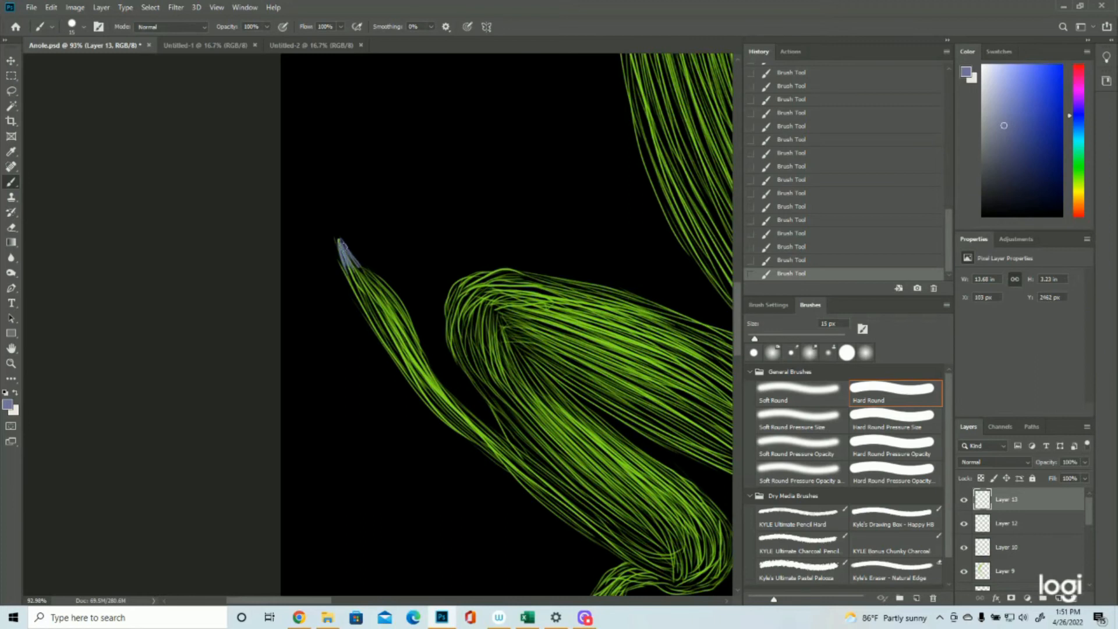
# Fill the two claws on the near front foot, behind the hind knee, with grey-violet strokes.
pyautogui.click(10, 365)
pyautogui.moveTo(346, 378); pyautogui.dragTo(247, 400)
pyautogui.moveTo(322, 174); pyautogui.dragTo(356, 174)
pyautogui.moveTo(322, 385); pyautogui.dragTo(414, 382)
pyautogui.click(11, 181)
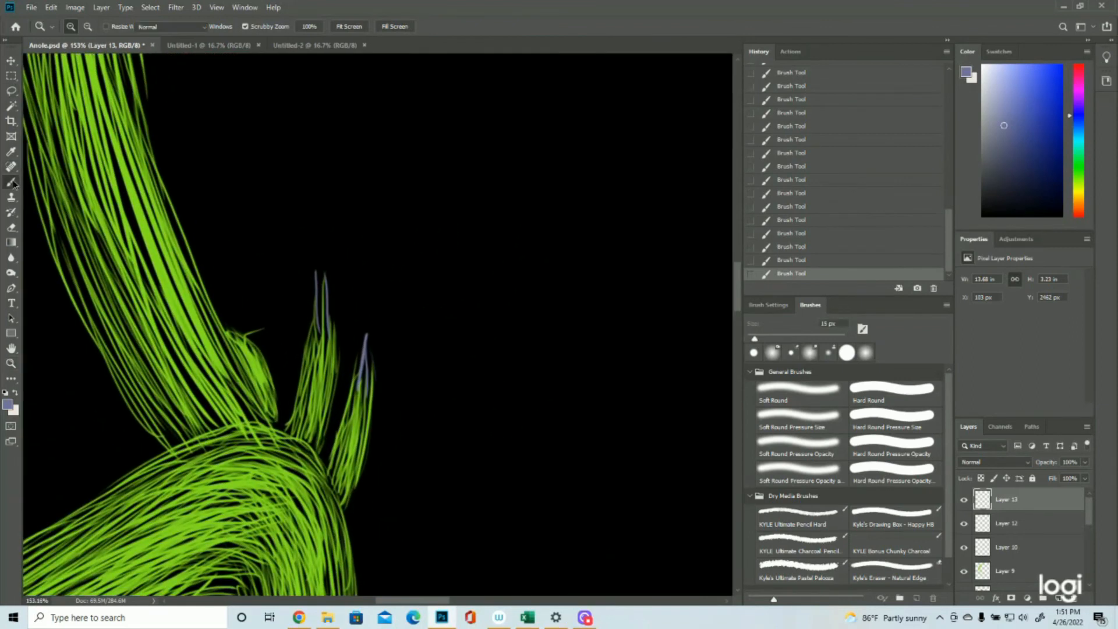
pyautogui.moveTo(366, 336)
pyautogui.mouseDown()
pyautogui.moveTo(374, 373)
pyautogui.moveTo(356, 356)
pyautogui.moveTo(361, 386)
pyautogui.mouseUp()
pyautogui.moveTo(366, 337)
pyautogui.mouseDown()
pyautogui.moveTo(359, 379)
pyautogui.moveTo(373, 387)
pyautogui.mouseUp()
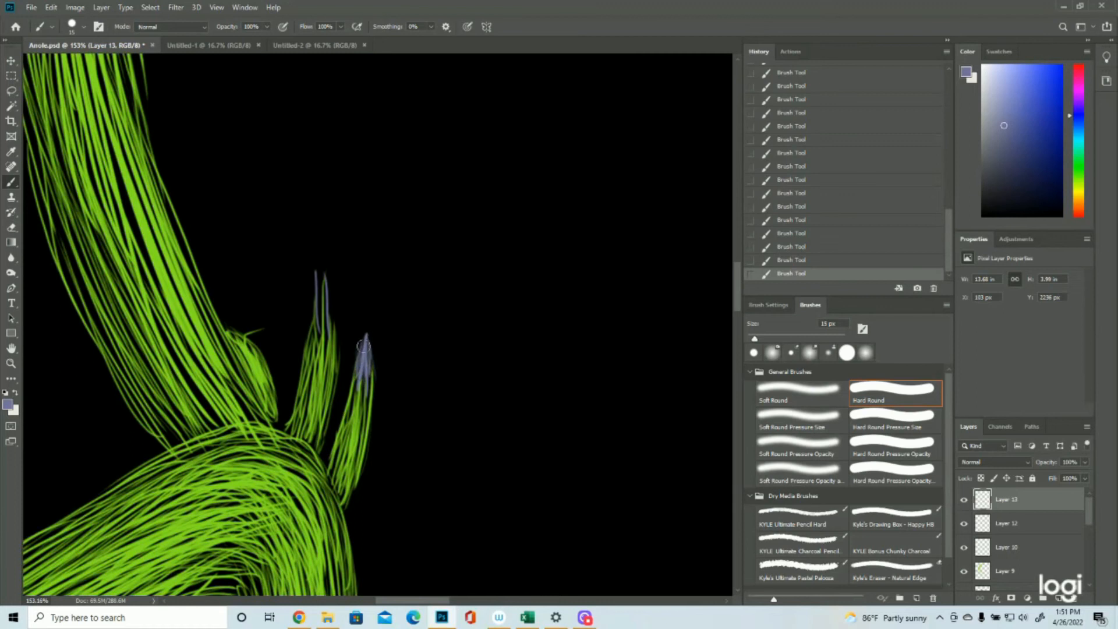
pyautogui.moveTo(319, 266); pyautogui.dragTo(324, 339)
pyautogui.moveTo(324, 279); pyautogui.dragTo(332, 331)
pyautogui.moveTo(324, 283); pyautogui.dragTo(327, 338)
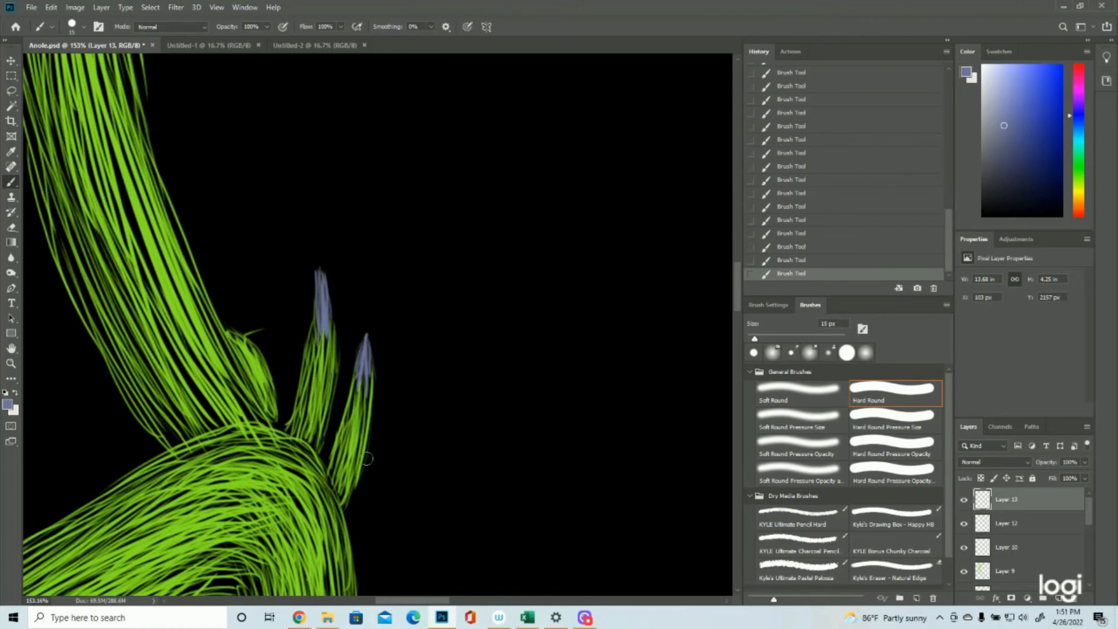
# Fill the claw on the far front foot's upper outer toe with grey-violet strokes.
pyautogui.click(11, 363)
pyautogui.moveTo(628, 442); pyautogui.dragTo(461, 215)
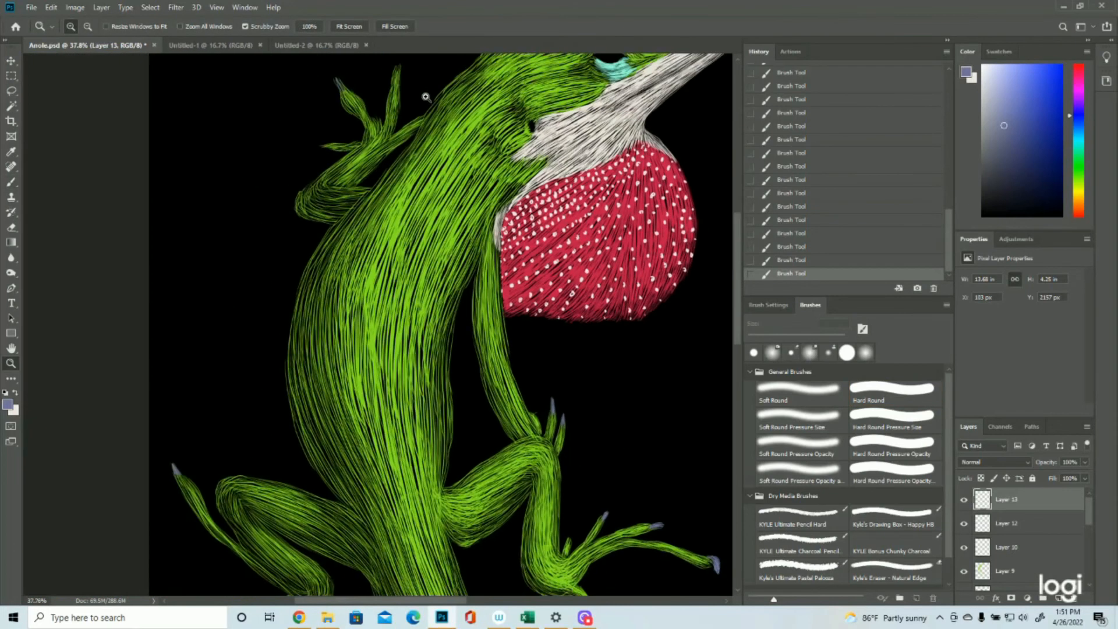
pyautogui.scroll(6, 402, 164)
pyautogui.moveTo(399, 290); pyautogui.dragTo(459, 284)
pyautogui.click(11, 182)
pyautogui.moveTo(161, 181); pyautogui.dragTo(183, 233)
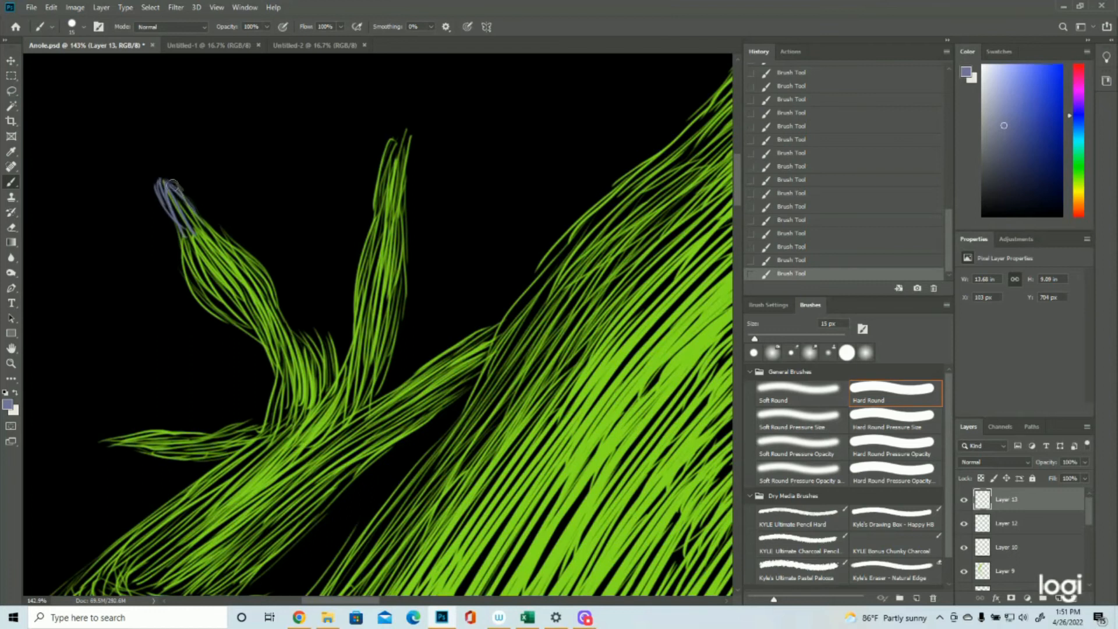
pyautogui.moveTo(165, 185); pyautogui.dragTo(185, 228)
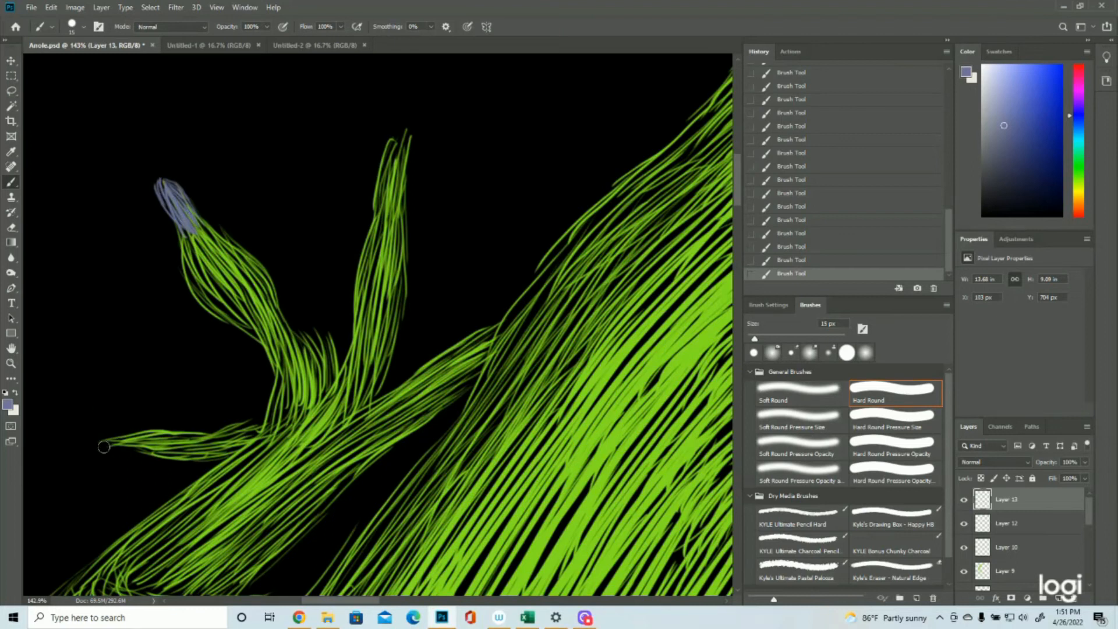
# Fill the last two claws of the far front foot with grey-violet strokes and save the file.
pyautogui.moveTo(140, 450); pyautogui.dragTo(104, 443)
pyautogui.moveTo(402, 129)
pyautogui.mouseDown()
pyautogui.moveTo(389, 152)
pyautogui.moveTo(404, 152)
pyautogui.mouseUp()
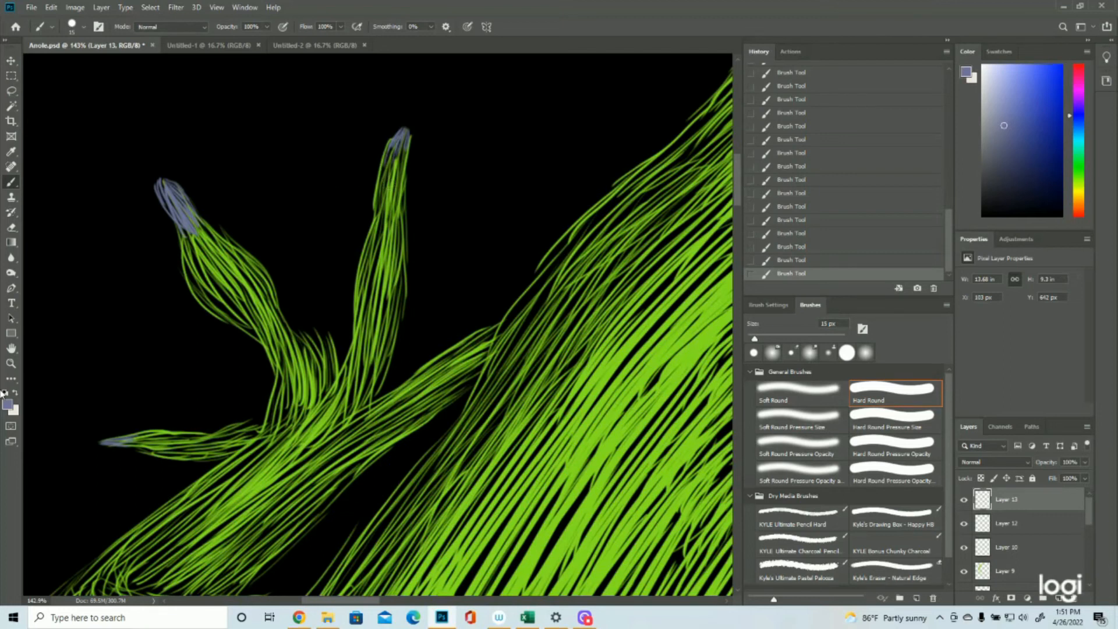
pyautogui.click(11, 364)
pyautogui.moveTo(464, 275); pyautogui.dragTo(349, 278)
pyautogui.hotkey('ctrl', '0')
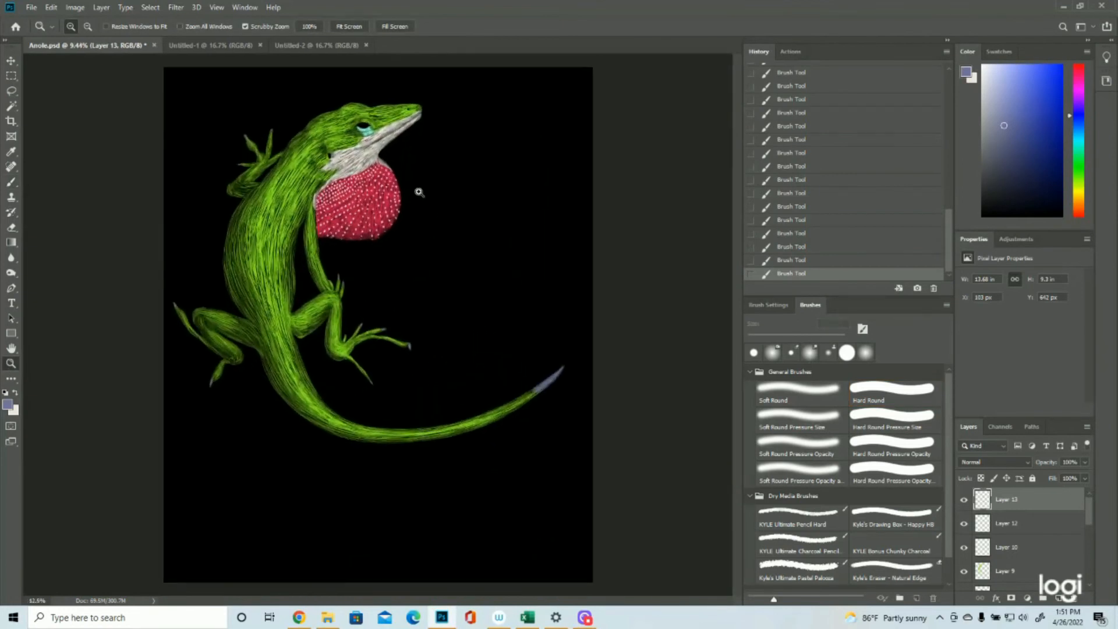
pyautogui.click(31, 7)
pyautogui.click(41, 124)
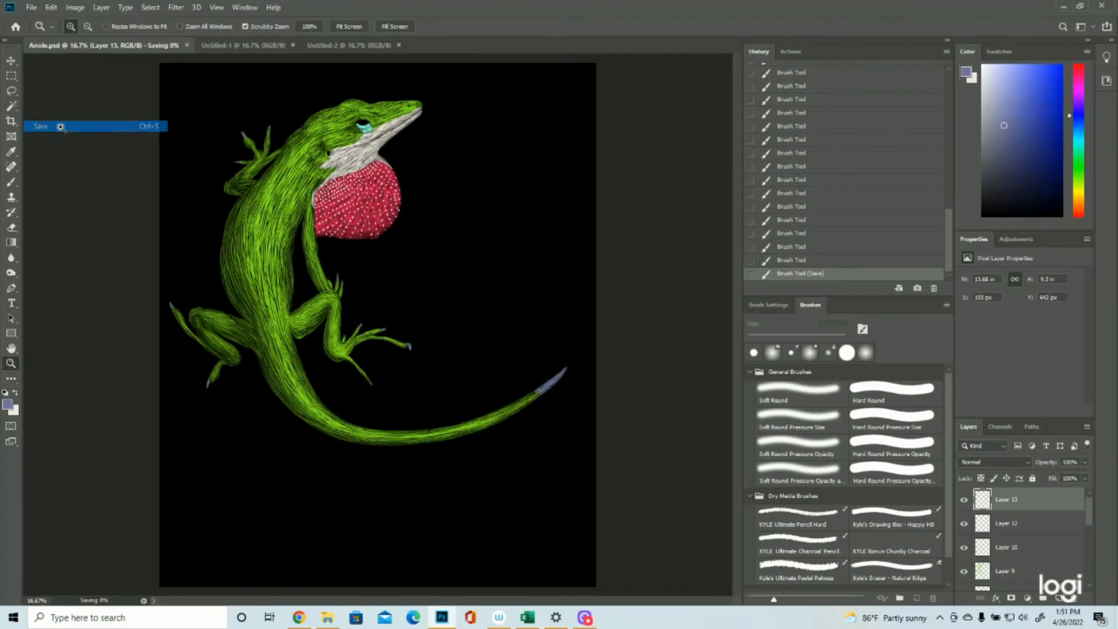
# Add a new layer and set the foreground colour to brown 8d6949.
pyautogui.click(1054, 605)
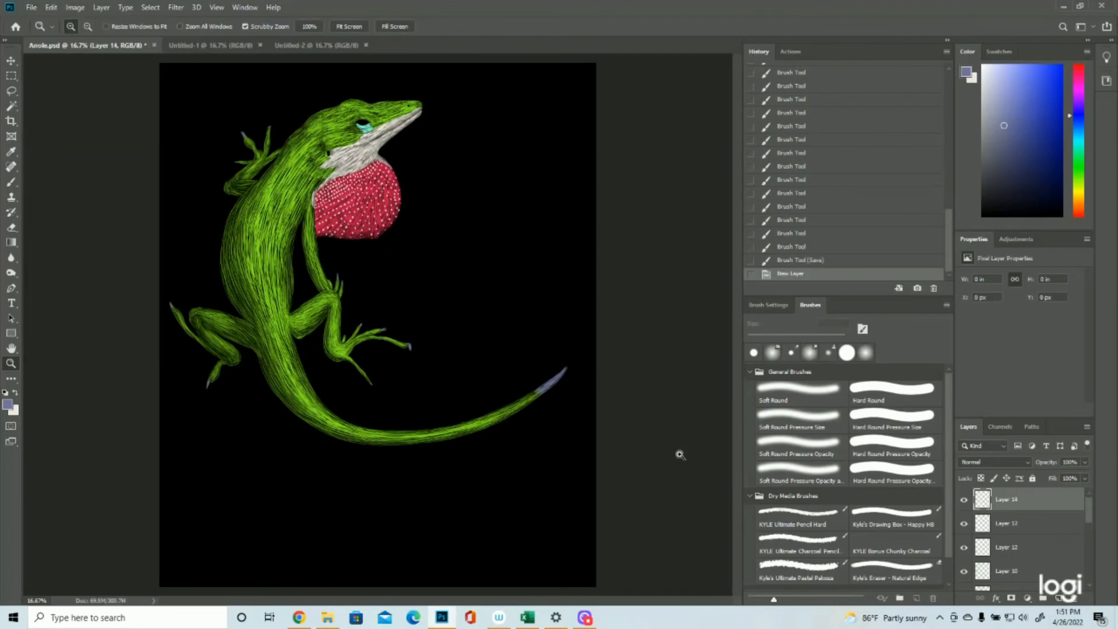
pyautogui.click(9, 406)
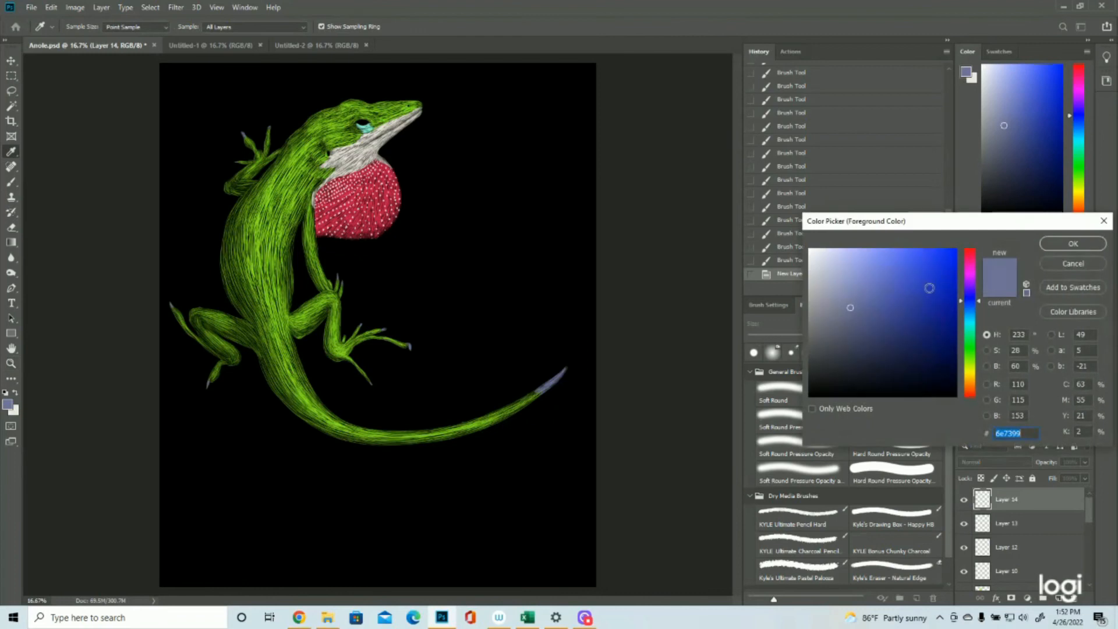
pyautogui.click(967, 382)
pyautogui.click(878, 320)
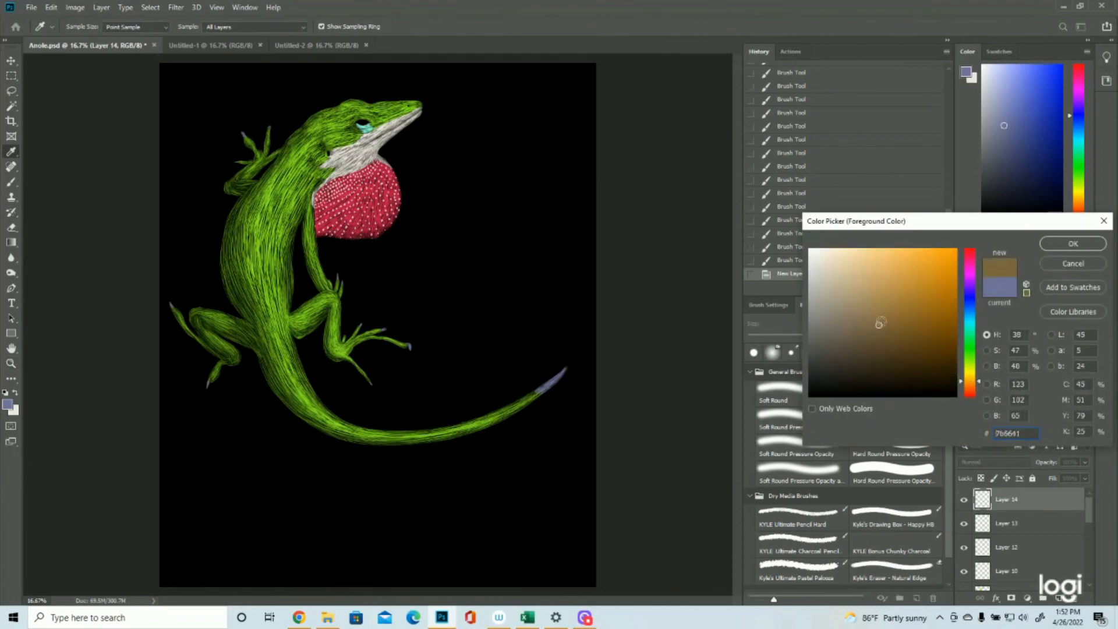
pyautogui.click(970, 384)
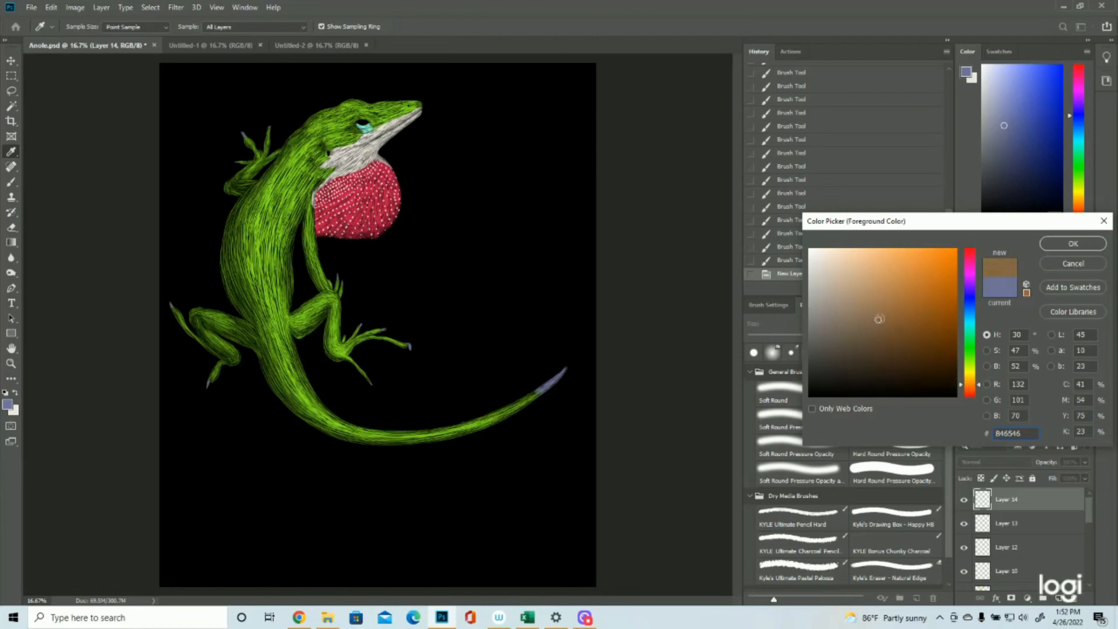
pyautogui.click(876, 319)
pyautogui.click(880, 315)
pyautogui.click(1072, 244)
# Brush thin curved brown strokes inside the black eye opening to outline the lower edge of the pupil.
pyautogui.press('z')
pyautogui.click(964, 500)
pyautogui.click(964, 500)
pyautogui.moveTo(362, 116); pyautogui.dragTo(187, 205)
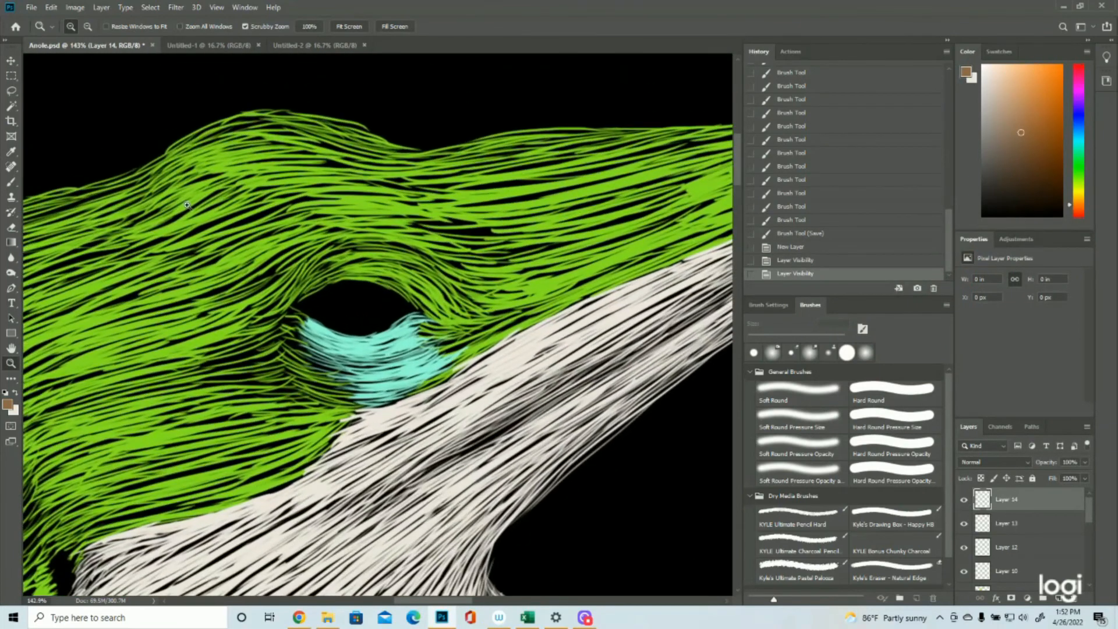
pyautogui.click(11, 182)
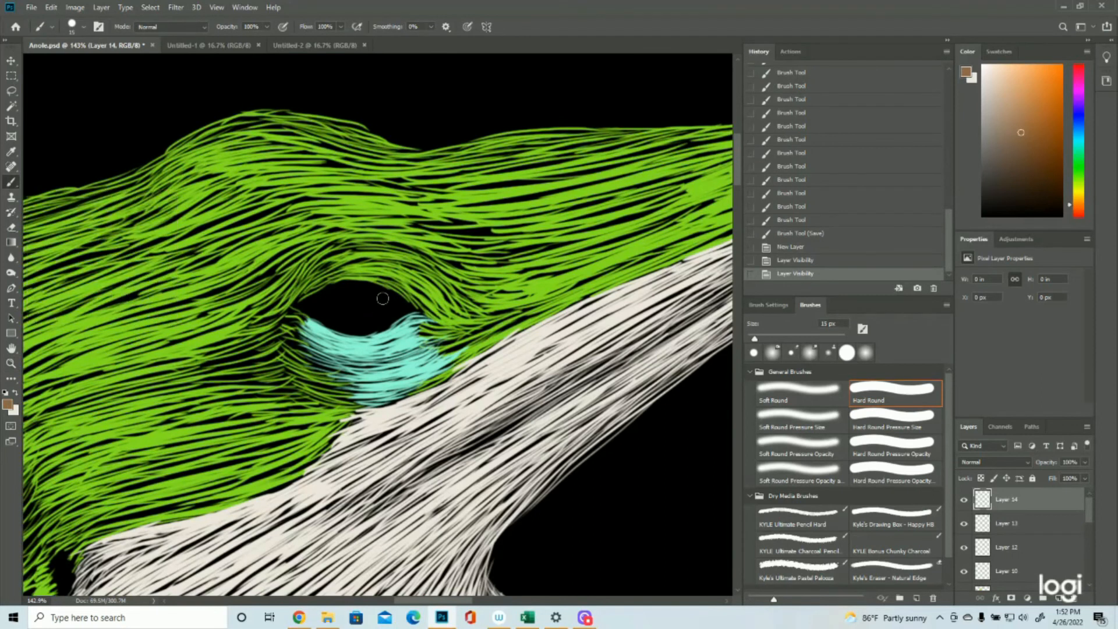
pyautogui.moveTo(375, 300)
pyautogui.mouseDown()
pyautogui.moveTo(348, 297)
pyautogui.moveTo(352, 317)
pyautogui.moveTo(345, 298)
pyautogui.moveTo(360, 323)
pyautogui.moveTo(349, 311)
pyautogui.moveTo(373, 315)
pyautogui.mouseUp()
pyautogui.moveTo(376, 297)
pyautogui.mouseDown()
pyautogui.moveTo(361, 332)
pyautogui.moveTo(257, 333)
pyautogui.moveTo(312, 333)
pyautogui.mouseUp()
# Nudge the brown pupil outline several increments to the left within the eye.
pyautogui.click(11, 364)
pyautogui.click(12, 61)
pyautogui.press('Left')
pyautogui.press('Left')
pyautogui.press('Left')
pyautogui.press('Left')
pyautogui.press('Left')
pyautogui.press('Left')
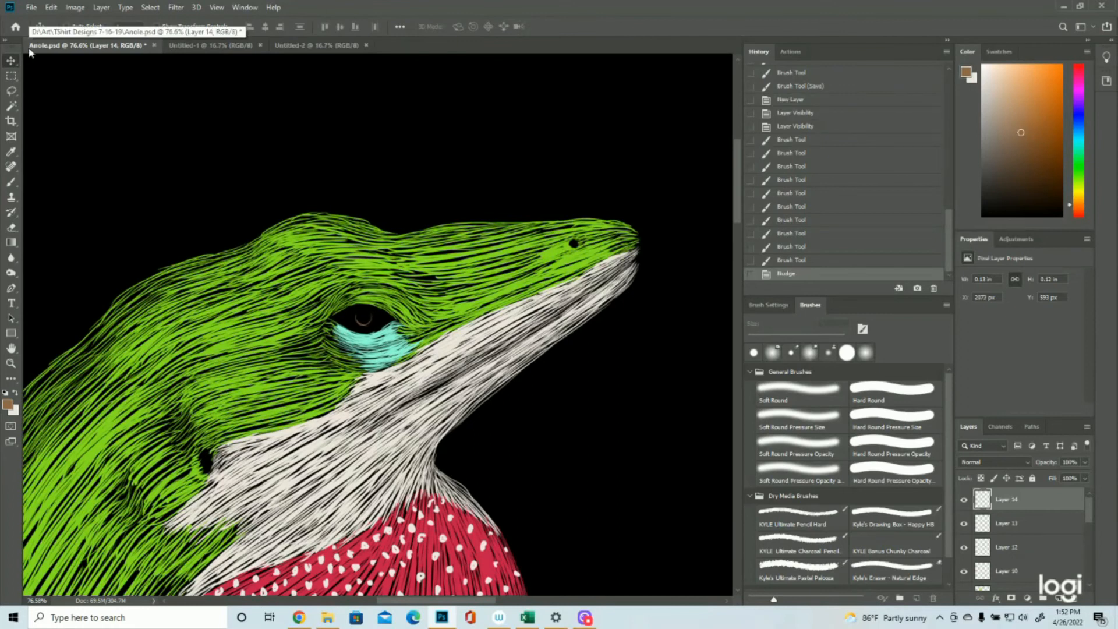
# Paint concentric curved brown strokes on both sides of and beneath the pupil to build up the iris.
pyautogui.click(10, 363)
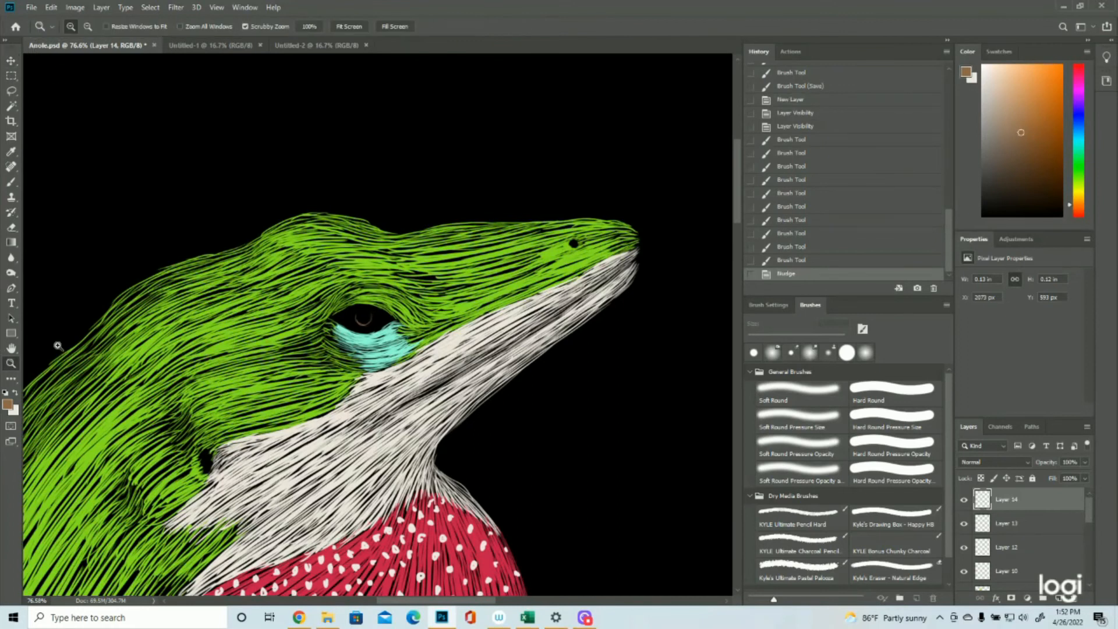
pyautogui.click(369, 285)
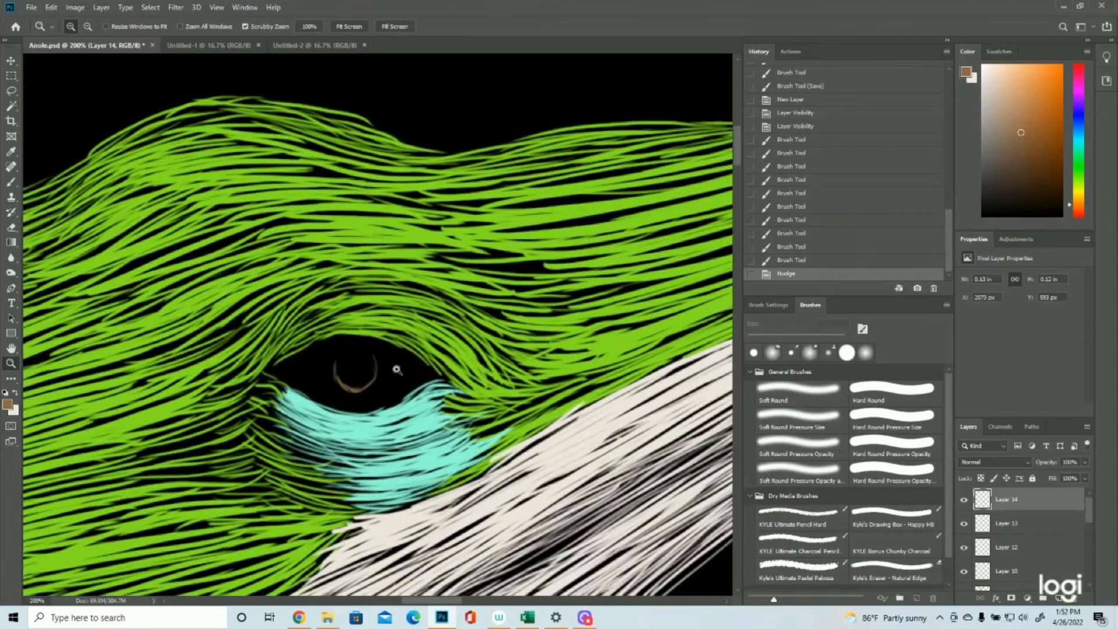
pyautogui.click(10, 181)
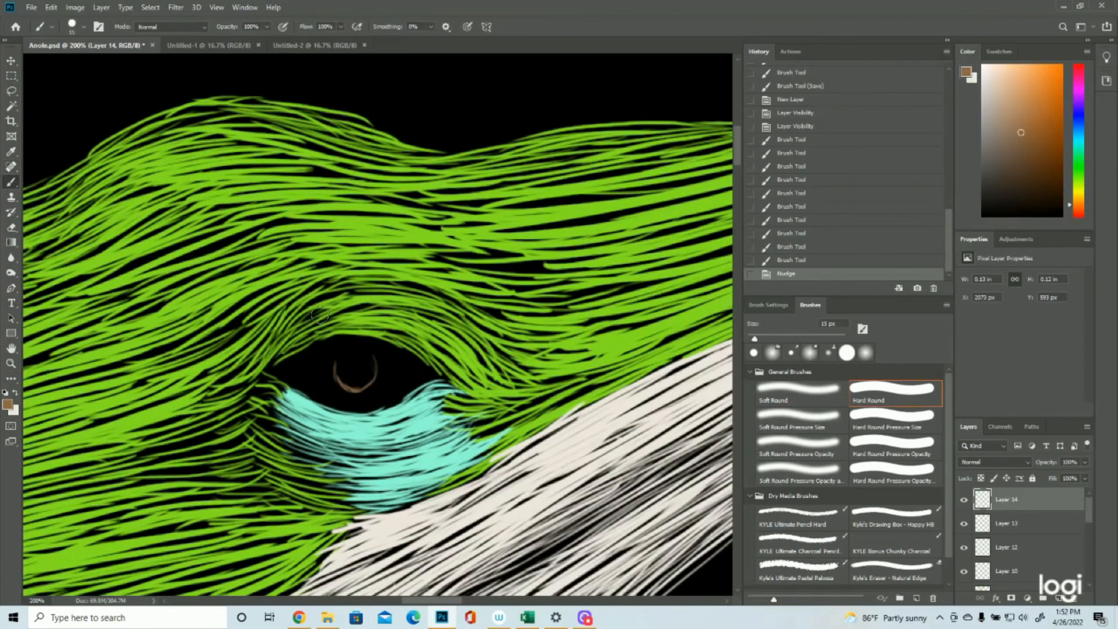
pyautogui.moveTo(330, 358)
pyautogui.mouseDown()
pyautogui.moveTo(337, 386)
pyautogui.moveTo(331, 362)
pyautogui.moveTo(362, 390)
pyautogui.moveTo(326, 367)
pyautogui.moveTo(347, 398)
pyautogui.moveTo(334, 378)
pyautogui.moveTo(355, 398)
pyautogui.moveTo(344, 387)
pyautogui.moveTo(381, 376)
pyautogui.moveTo(379, 358)
pyautogui.moveTo(368, 394)
pyautogui.mouseUp()
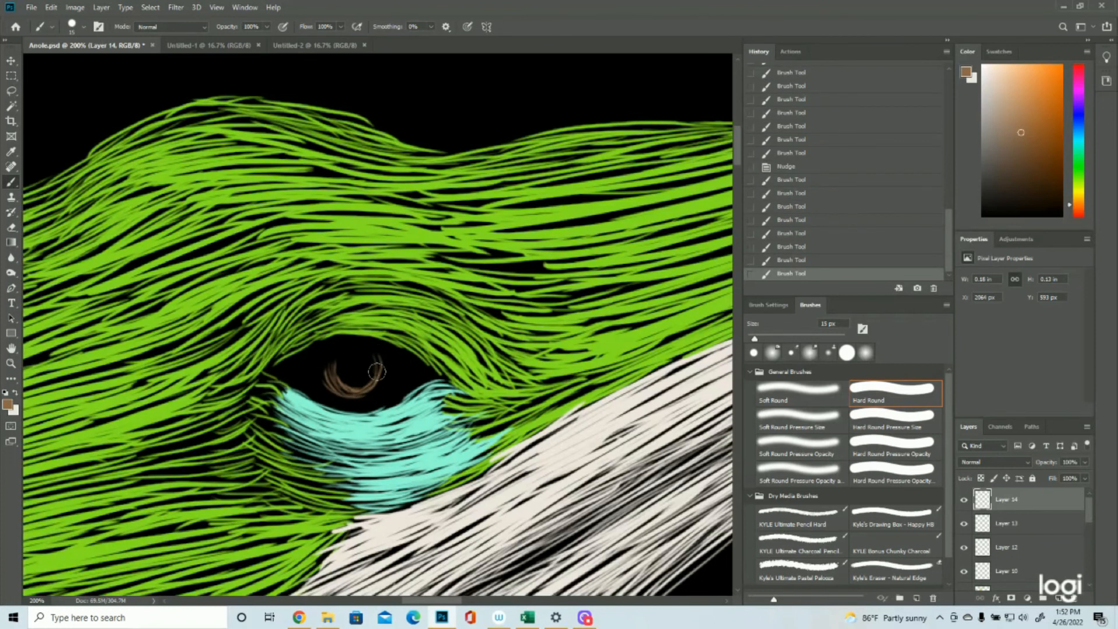
pyautogui.moveTo(385, 357); pyautogui.dragTo(379, 382)
pyautogui.moveTo(386, 357); pyautogui.dragTo(384, 380)
pyautogui.moveTo(390, 359)
pyautogui.mouseDown()
pyautogui.moveTo(387, 384)
pyautogui.moveTo(400, 364)
pyautogui.moveTo(390, 391)
pyautogui.moveTo(403, 365)
pyautogui.moveTo(395, 386)
pyautogui.moveTo(407, 375)
pyautogui.moveTo(391, 397)
pyautogui.mouseUp()
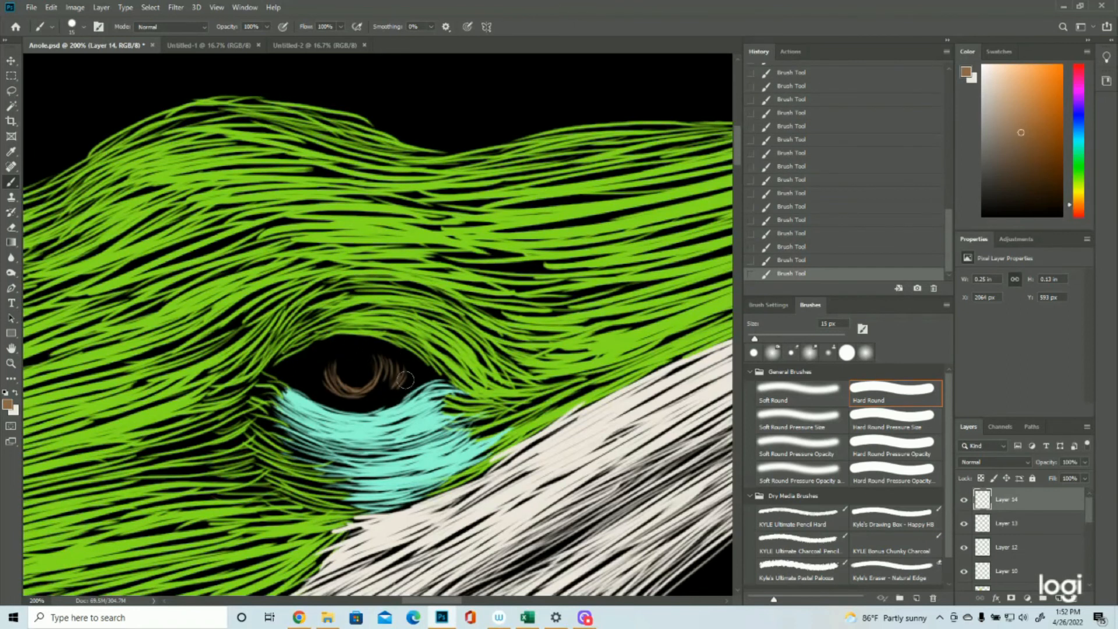
pyautogui.moveTo(407, 373)
pyautogui.mouseDown()
pyautogui.moveTo(374, 403)
pyautogui.moveTo(408, 391)
pyautogui.moveTo(356, 402)
pyautogui.moveTo(395, 379)
pyautogui.moveTo(368, 395)
pyautogui.moveTo(374, 404)
pyautogui.moveTo(397, 377)
pyautogui.moveTo(362, 396)
pyautogui.moveTo(388, 382)
pyautogui.moveTo(388, 366)
pyautogui.moveTo(358, 396)
pyautogui.moveTo(385, 375)
pyautogui.moveTo(343, 385)
pyautogui.moveTo(332, 346)
pyautogui.moveTo(325, 390)
pyautogui.moveTo(312, 369)
pyautogui.moveTo(322, 389)
pyautogui.moveTo(307, 370)
pyautogui.moveTo(310, 391)
pyautogui.moveTo(296, 381)
pyautogui.moveTo(314, 395)
pyautogui.moveTo(293, 381)
pyautogui.moveTo(362, 418)
pyautogui.moveTo(327, 400)
pyautogui.moveTo(361, 401)
pyautogui.moveTo(352, 412)
pyautogui.moveTo(337, 406)
pyautogui.moveTo(378, 407)
pyautogui.mouseUp()
pyautogui.moveTo(316, 382)
pyautogui.mouseDown()
pyautogui.moveTo(354, 405)
pyautogui.moveTo(340, 406)
pyautogui.moveTo(391, 400)
pyautogui.mouseUp()
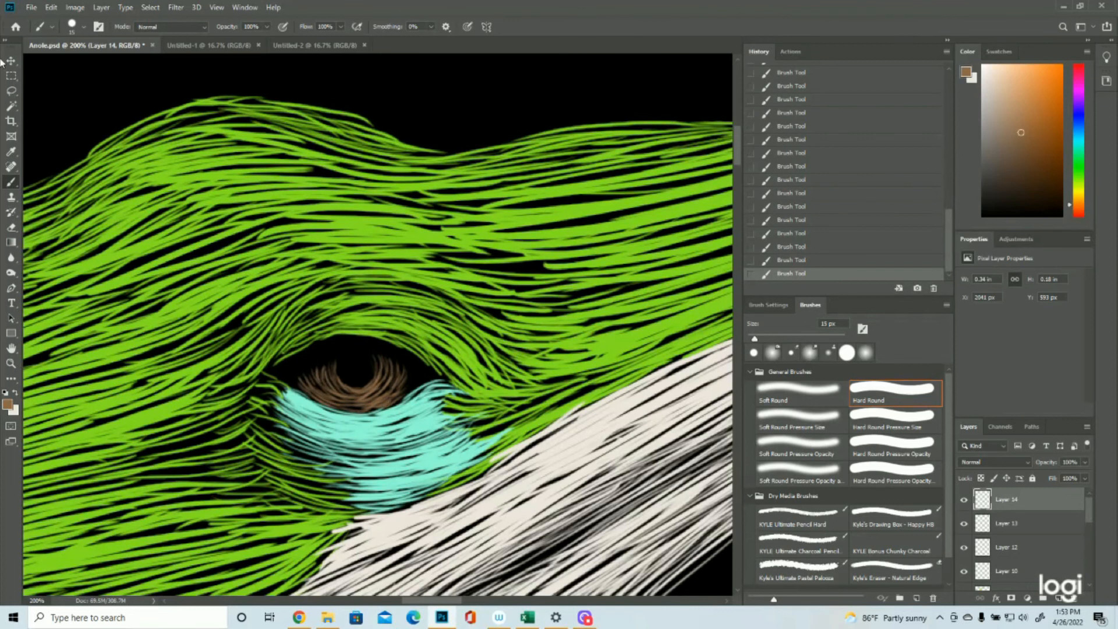
# Make an elliptical selection over the pupil, shift it slightly right, and clear the brown inside it.
pyautogui.rightClick(12, 75)
pyautogui.click(51, 87)
pyautogui.moveTo(333, 344); pyautogui.dragTo(377, 386)
pyautogui.press('Right')
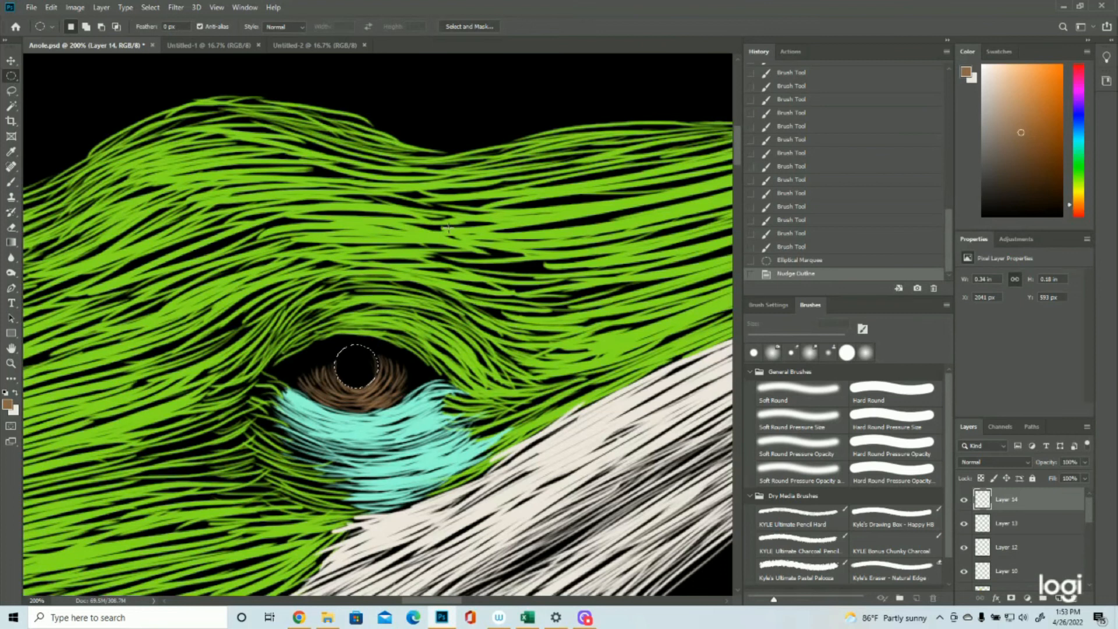
pyautogui.press('Delete')
# Invert the selection so the pupil stays protected, paint brown strokes around its rim, and deselect.
pyautogui.click(150, 7)
pyautogui.click(173, 55)
pyautogui.click(9, 185)
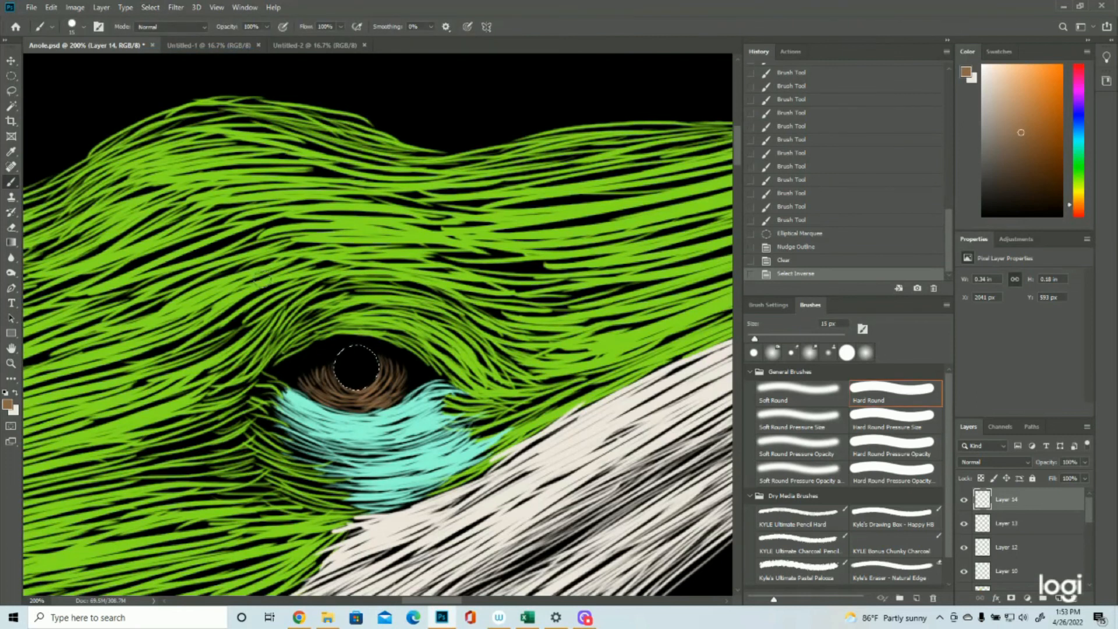
pyautogui.moveTo(376, 358); pyautogui.dragTo(366, 382)
pyautogui.moveTo(376, 367)
pyautogui.mouseDown()
pyautogui.moveTo(365, 383)
pyautogui.moveTo(341, 381)
pyautogui.mouseUp()
pyautogui.moveTo(341, 360)
pyautogui.mouseDown()
pyautogui.moveTo(333, 376)
pyautogui.moveTo(349, 383)
pyautogui.mouseUp()
pyautogui.moveTo(355, 356); pyautogui.dragTo(360, 379)
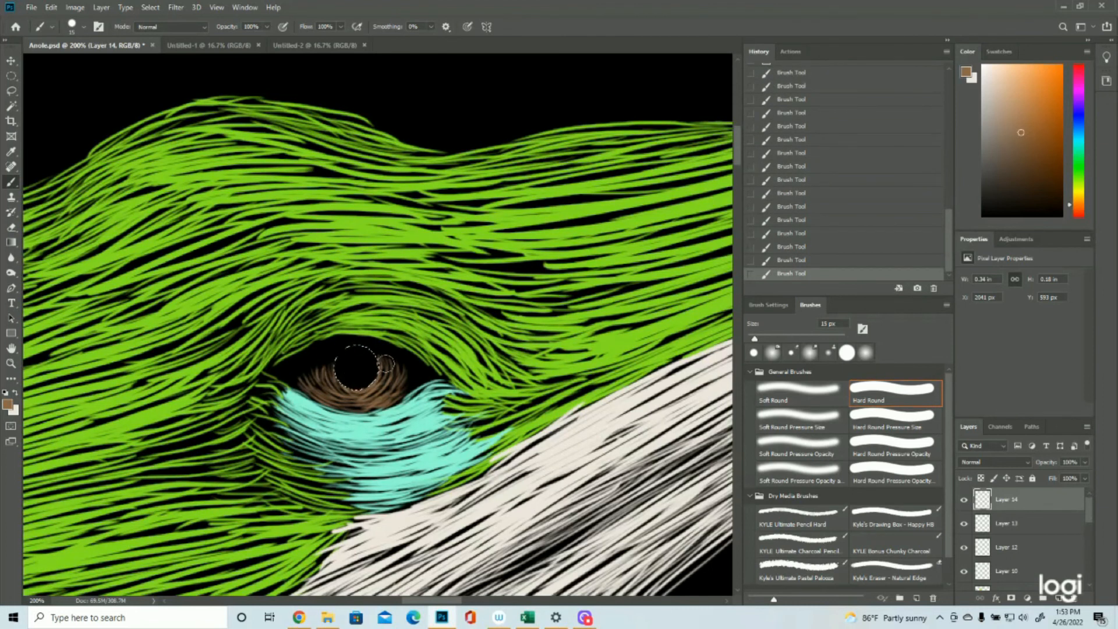
pyautogui.click(149, 7)
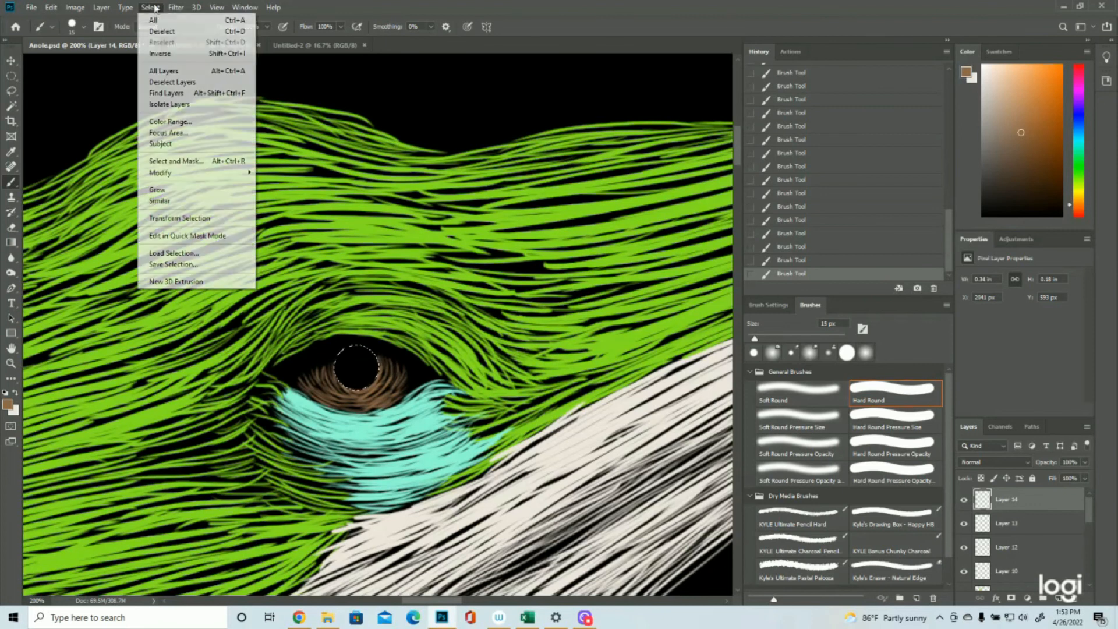
pyautogui.click(161, 32)
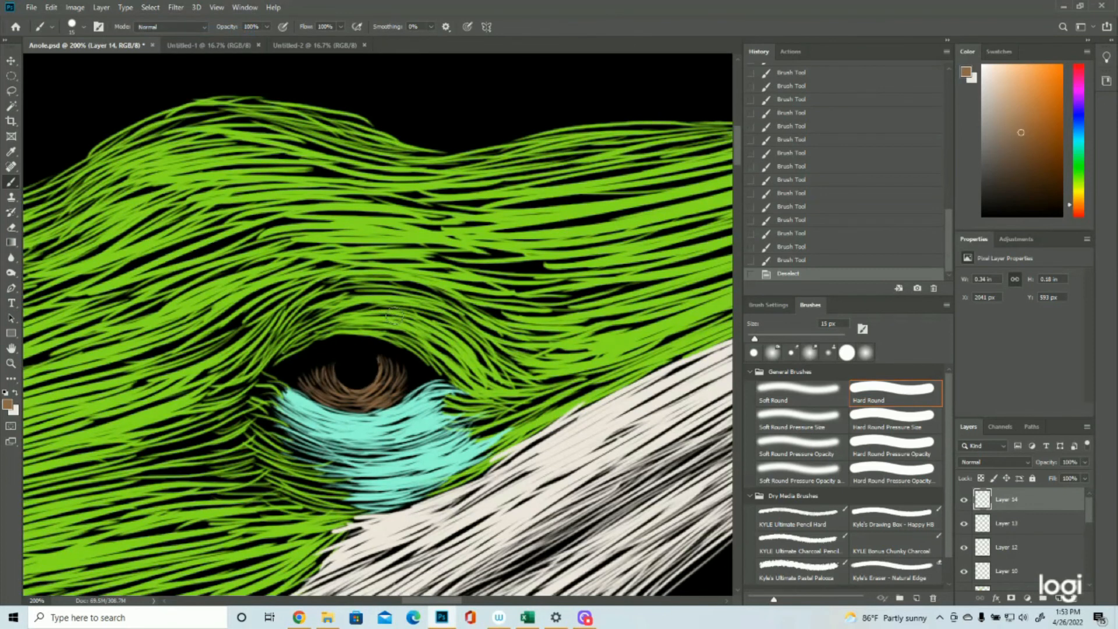
# Add short brown strokes to the iris just right of the pupil and step back the last few.
pyautogui.moveTo(387, 357)
pyautogui.mouseDown()
pyautogui.moveTo(385, 376)
pyautogui.moveTo(376, 371)
pyautogui.moveTo(389, 378)
pyautogui.mouseUp()
pyautogui.click(799, 247)
pyautogui.click(789, 234)
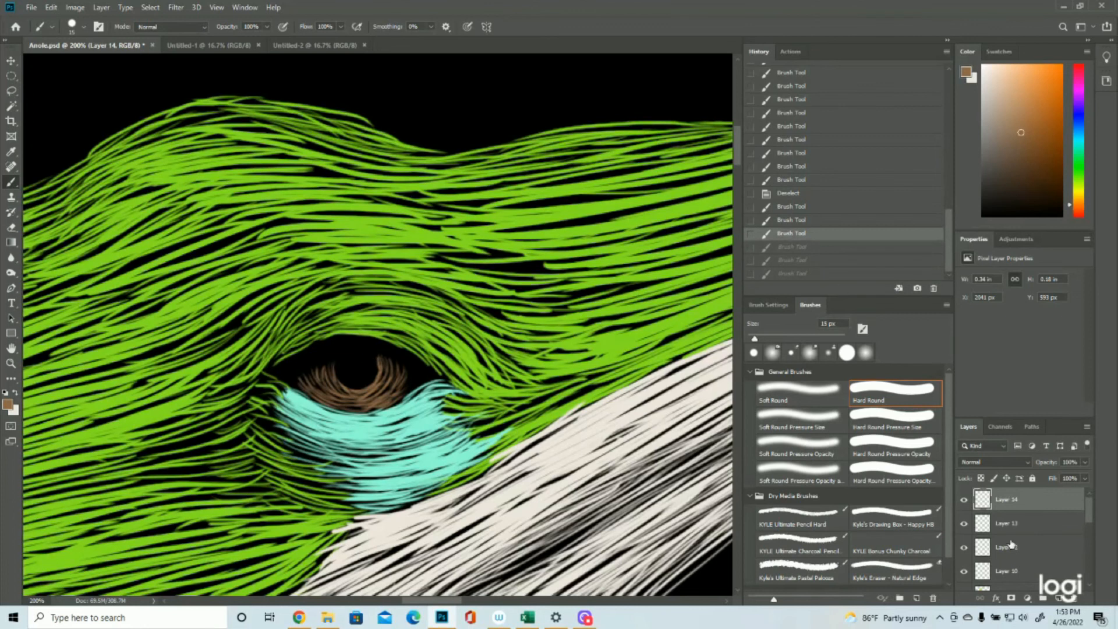
# On a new layer, thicken the iris below and right of the pupil with brown strokes, undoing the stray ones.
pyautogui.click(1060, 599)
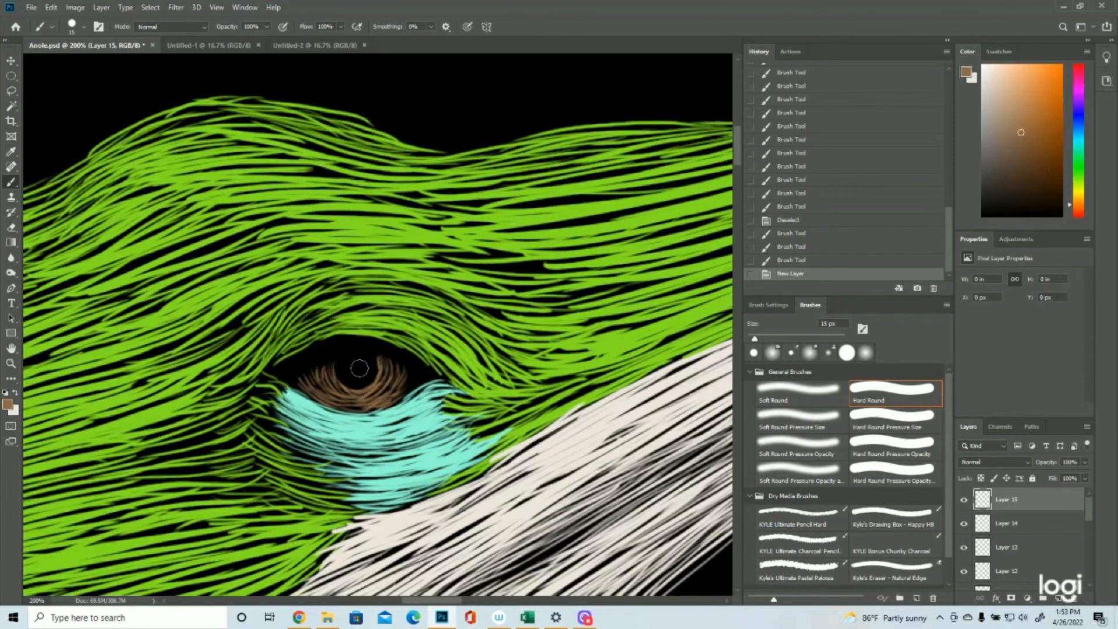
pyautogui.moveTo(336, 376)
pyautogui.mouseDown()
pyautogui.moveTo(351, 386)
pyautogui.moveTo(340, 392)
pyautogui.mouseUp()
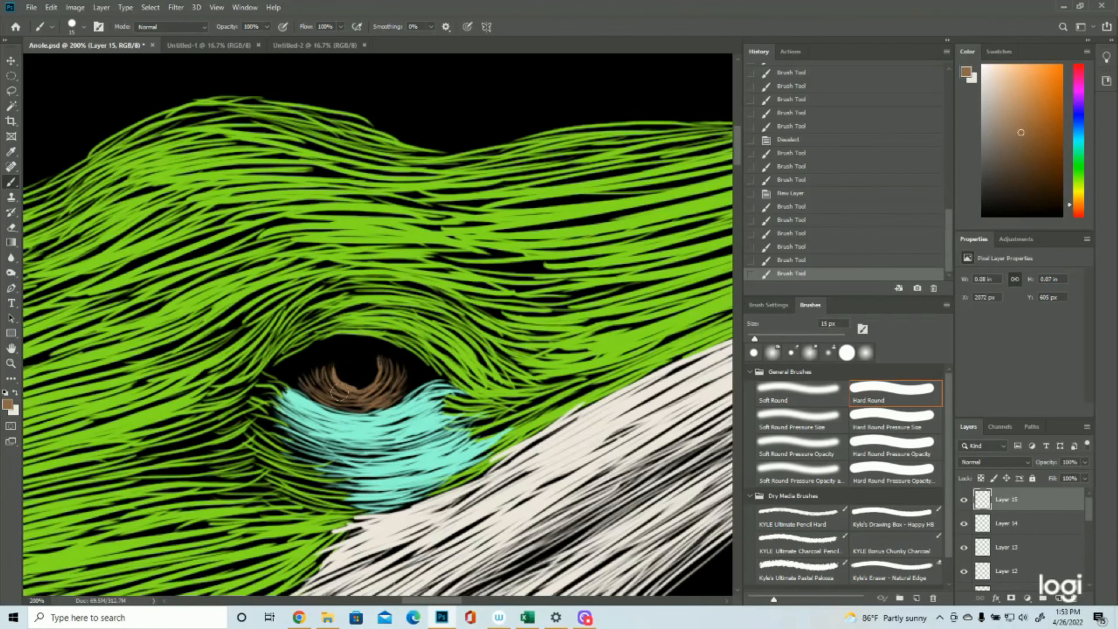
pyautogui.click(786, 261)
pyautogui.click(794, 248)
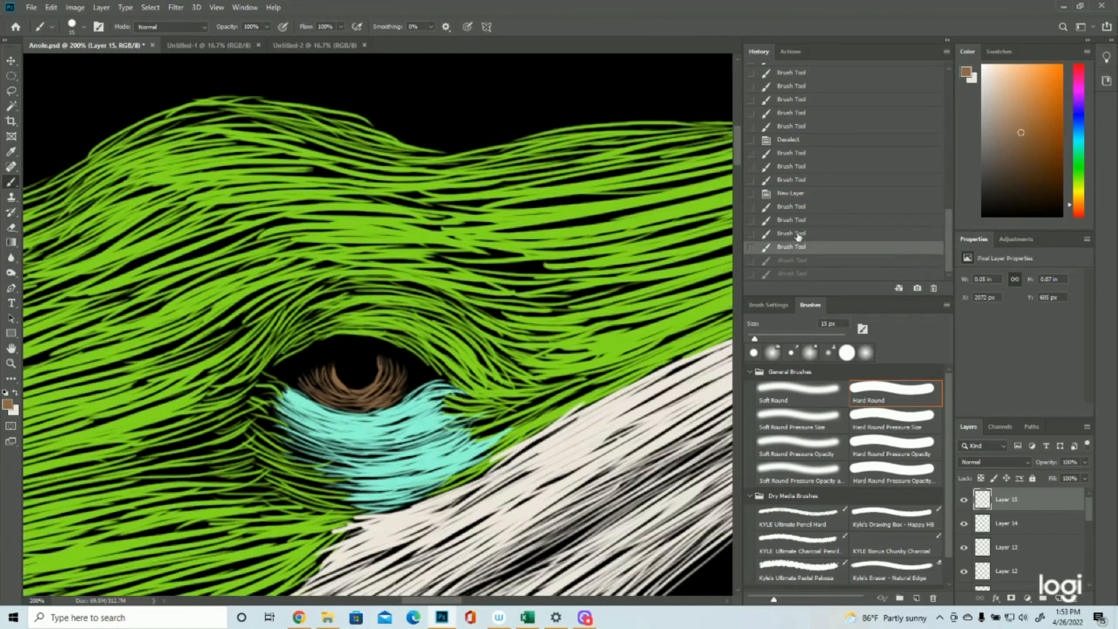
pyautogui.moveTo(343, 387); pyautogui.dragTo(370, 392)
pyautogui.moveTo(360, 394)
pyautogui.mouseDown()
pyautogui.moveTo(380, 373)
pyautogui.moveTo(345, 416)
pyautogui.moveTo(397, 380)
pyautogui.moveTo(382, 390)
pyautogui.mouseUp()
pyautogui.moveTo(396, 370)
pyautogui.mouseDown()
pyautogui.moveTo(387, 398)
pyautogui.moveTo(398, 394)
pyautogui.mouseUp()
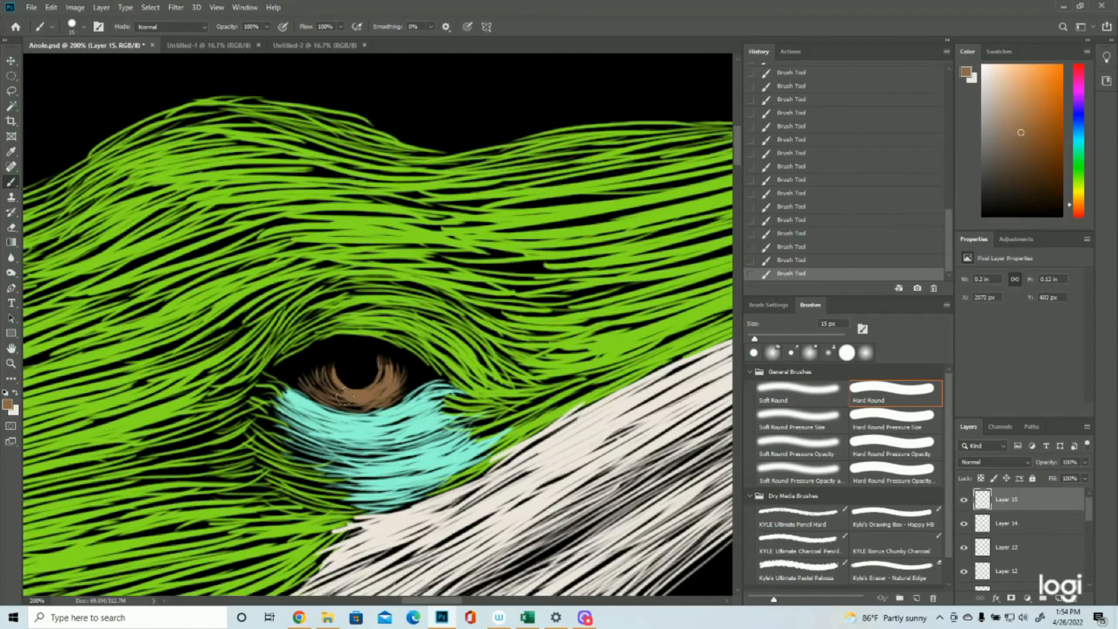
# Fill the remaining gaps along the iris's lower rim and outer edges with short brown strokes.
pyautogui.moveTo(364, 409); pyautogui.dragTo(389, 404)
pyautogui.moveTo(334, 365)
pyautogui.mouseDown()
pyautogui.moveTo(346, 403)
pyautogui.moveTo(364, 404)
pyautogui.moveTo(353, 404)
pyautogui.mouseUp()
pyautogui.moveTo(319, 368); pyautogui.dragTo(329, 377)
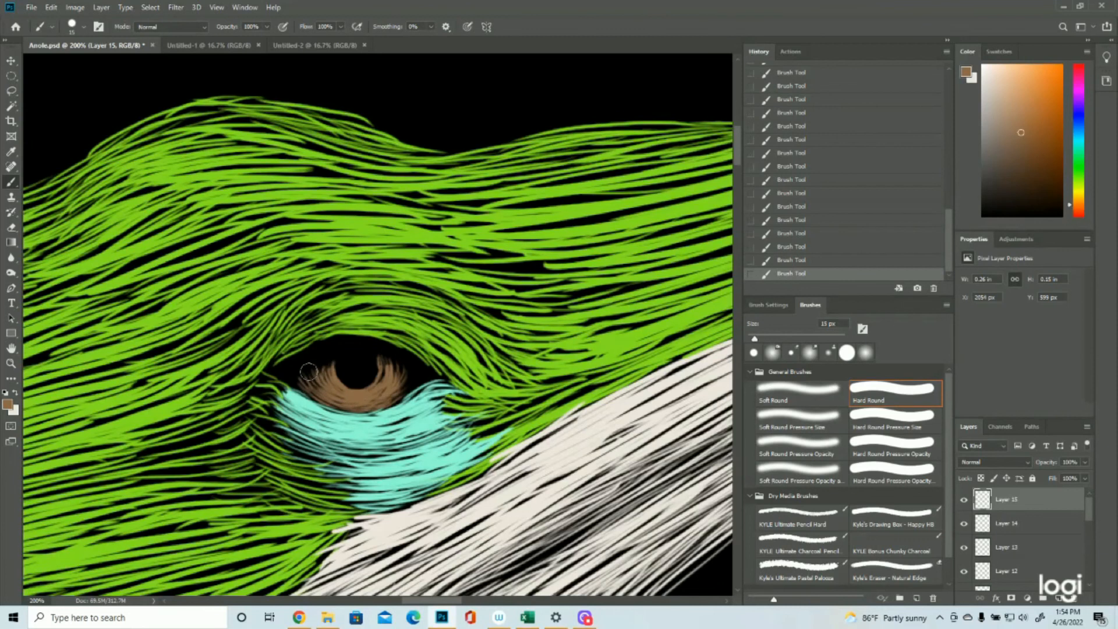
pyautogui.moveTo(314, 396); pyautogui.dragTo(357, 413)
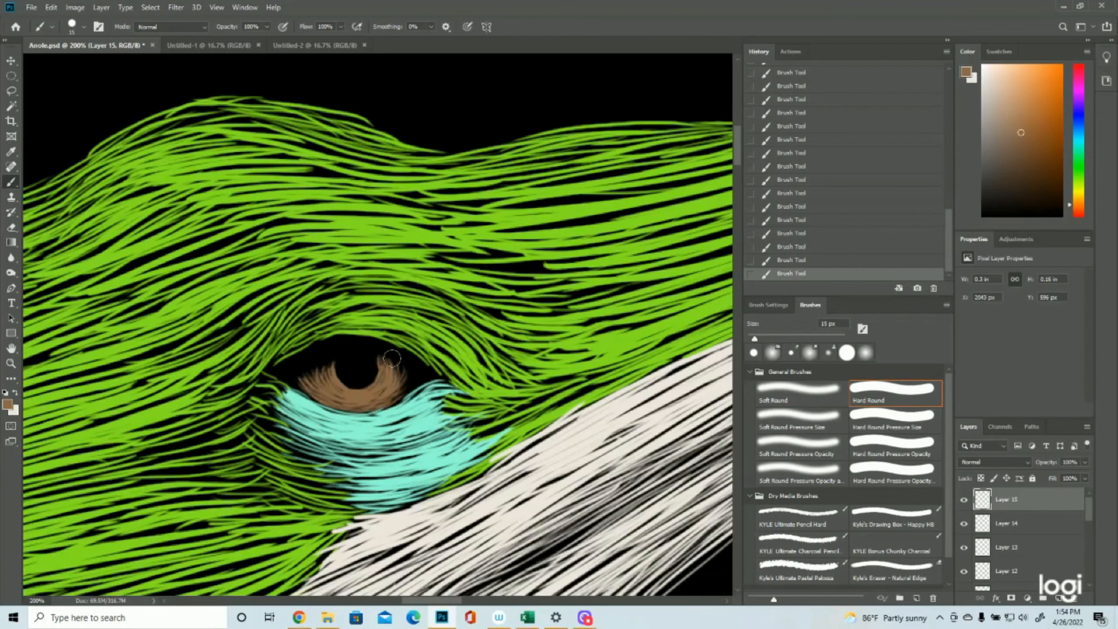
pyautogui.moveTo(389, 384); pyautogui.dragTo(404, 368)
pyautogui.click(11, 364)
pyautogui.moveTo(423, 319)
pyautogui.mouseDown()
pyautogui.moveTo(332, 310)
pyautogui.moveTo(418, 317)
pyautogui.mouseUp()
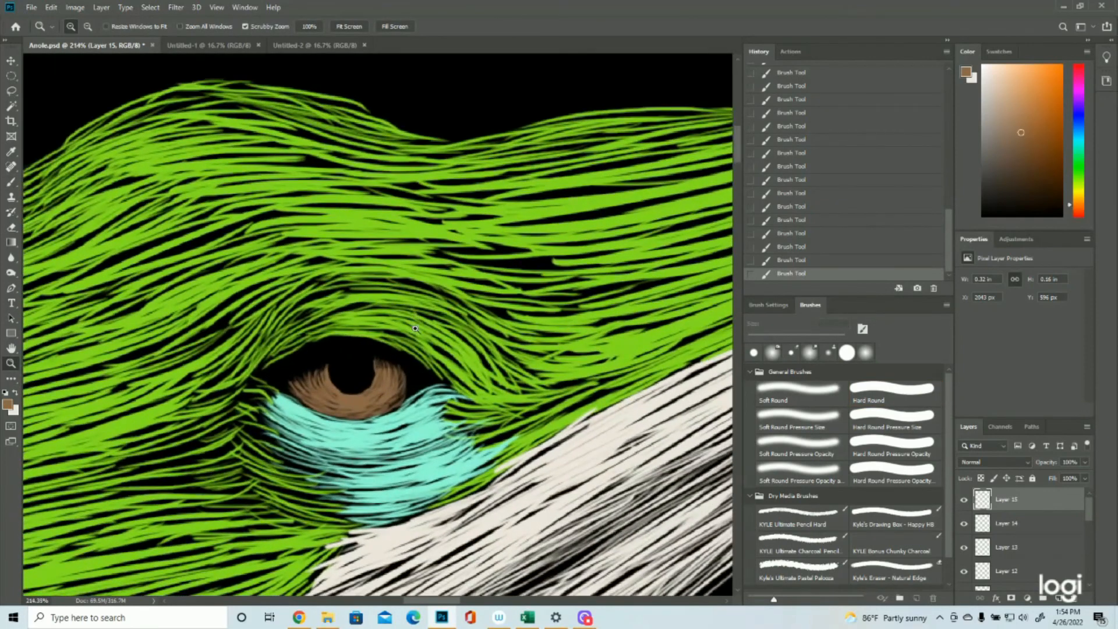
pyautogui.click(11, 182)
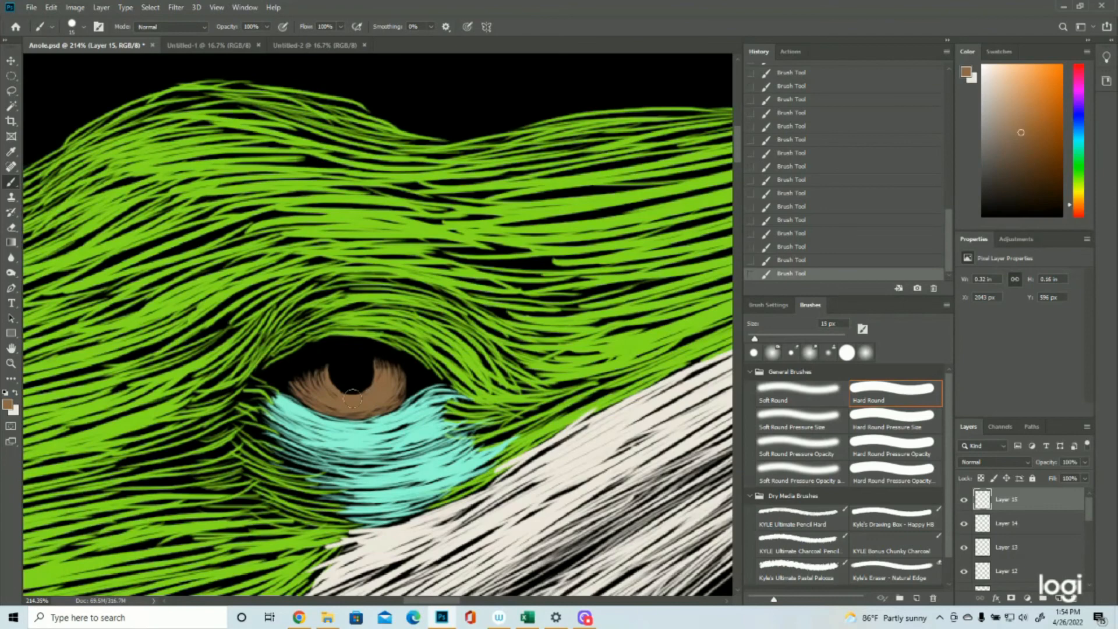
# Add another new layer, set the foreground colour to off-white ede7dd, and ready the Elliptical Marquee for the eye.
pyautogui.click(10, 363)
pyautogui.moveTo(359, 305); pyautogui.dragTo(419, 335)
pyautogui.click(1060, 599)
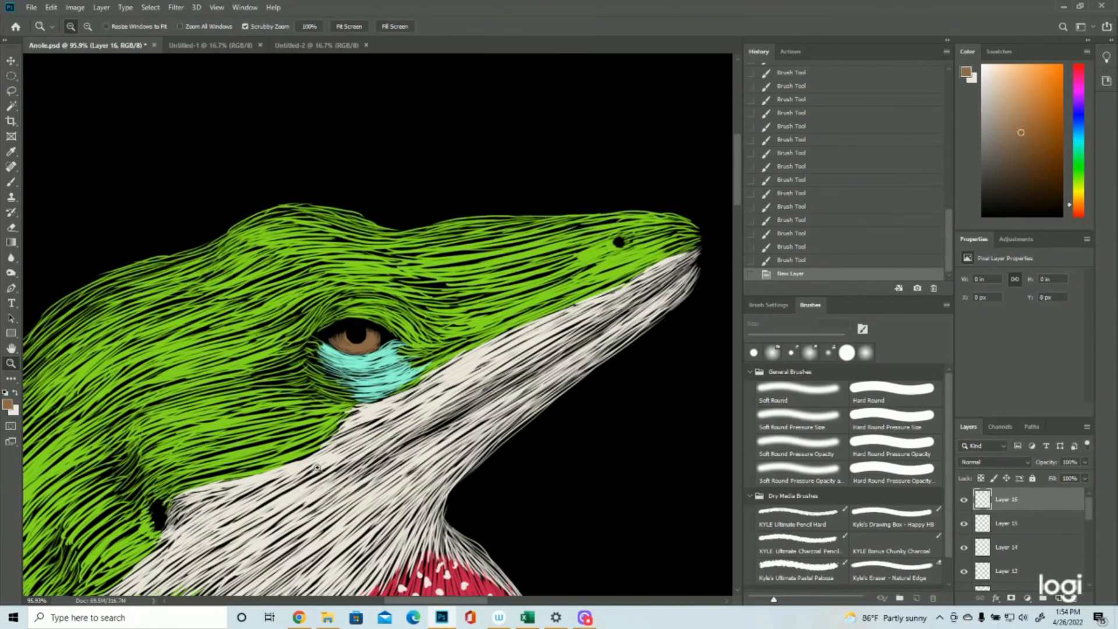
pyautogui.click(8, 404)
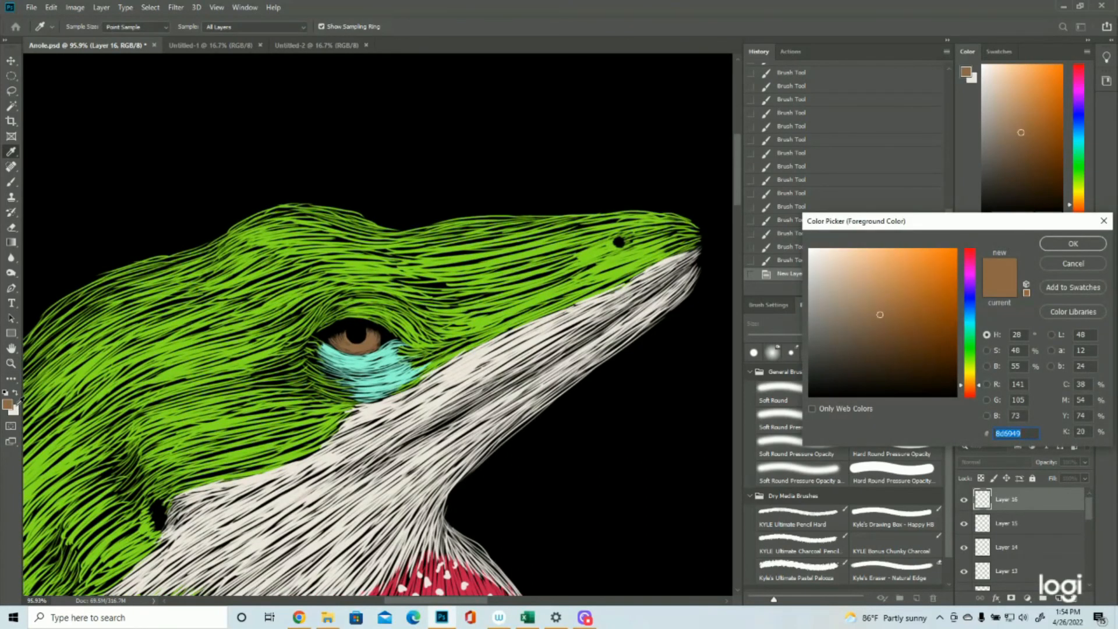
pyautogui.click(425, 292)
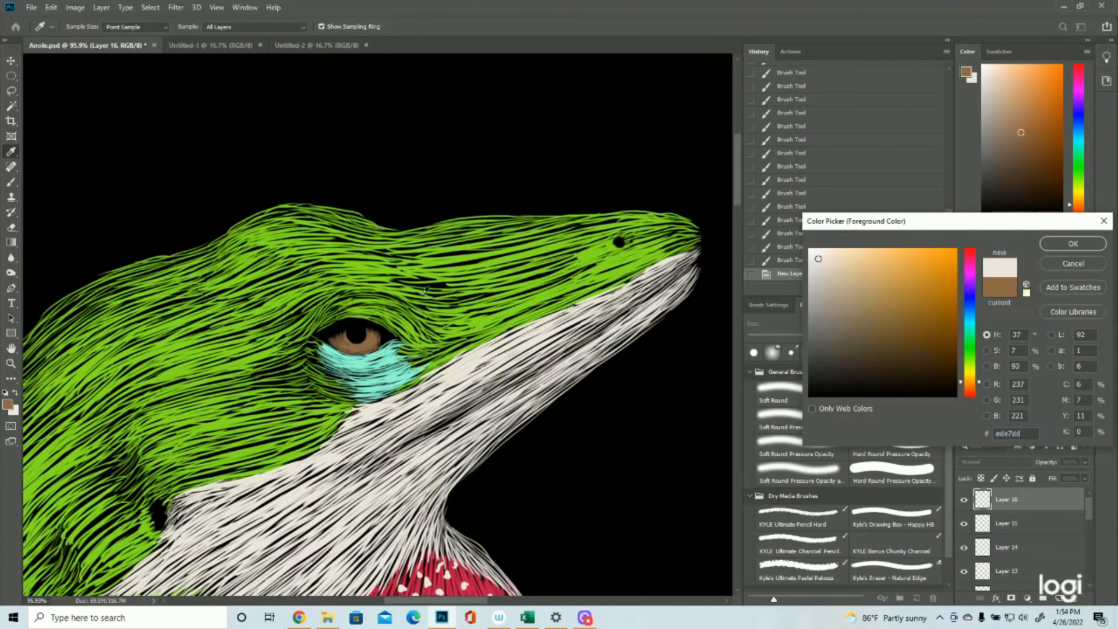
pyautogui.click(1063, 244)
pyautogui.click(11, 75)
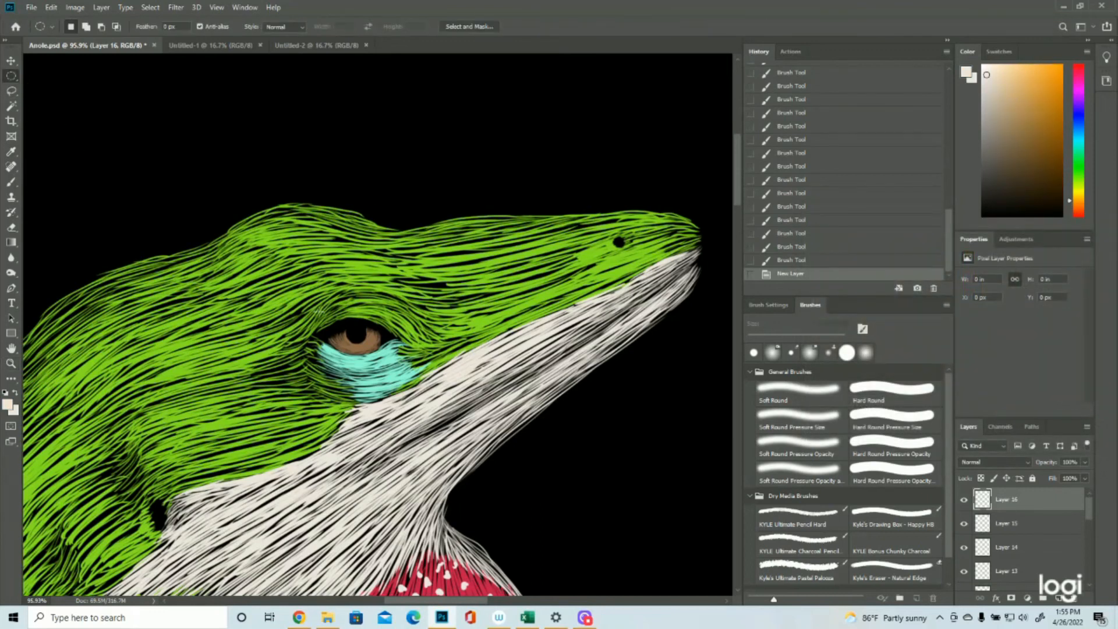
pyautogui.click(11, 363)
pyautogui.click(382, 318)
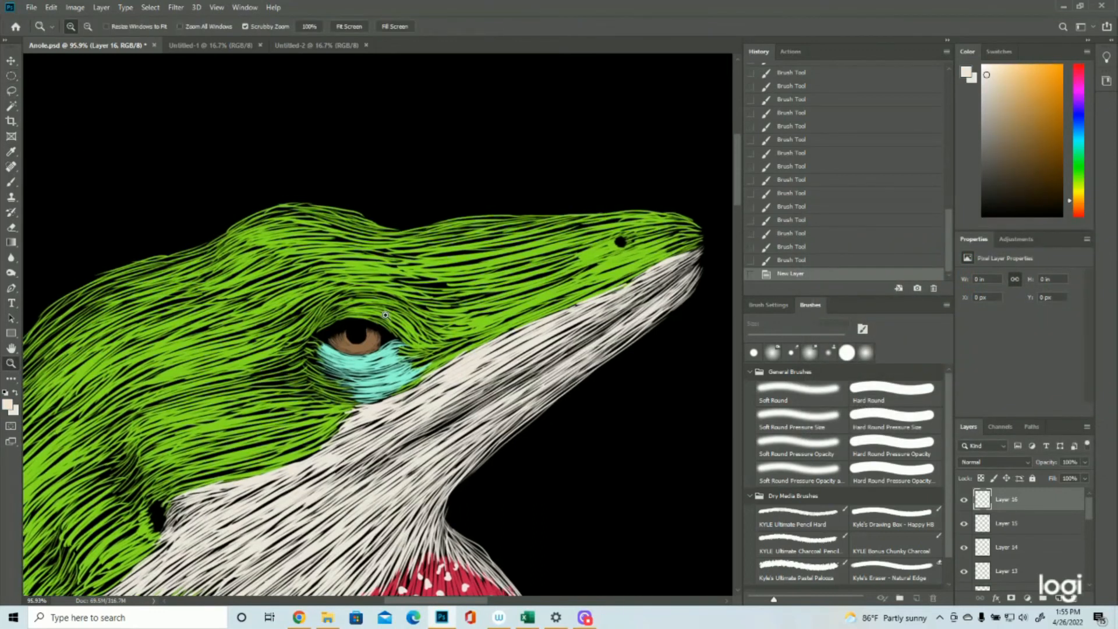
# Make a small round selection over the right edge of the pupil for the eye highlight.
pyautogui.click(382, 318)
pyautogui.click(11, 76)
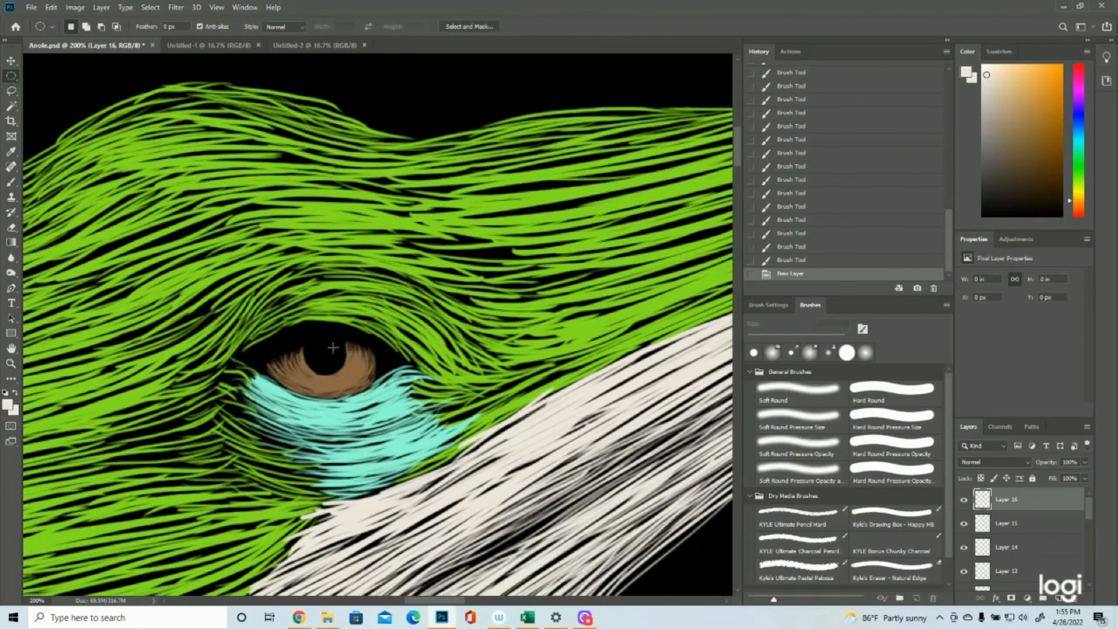
pyautogui.moveTo(336, 352); pyautogui.dragTo(347, 360)
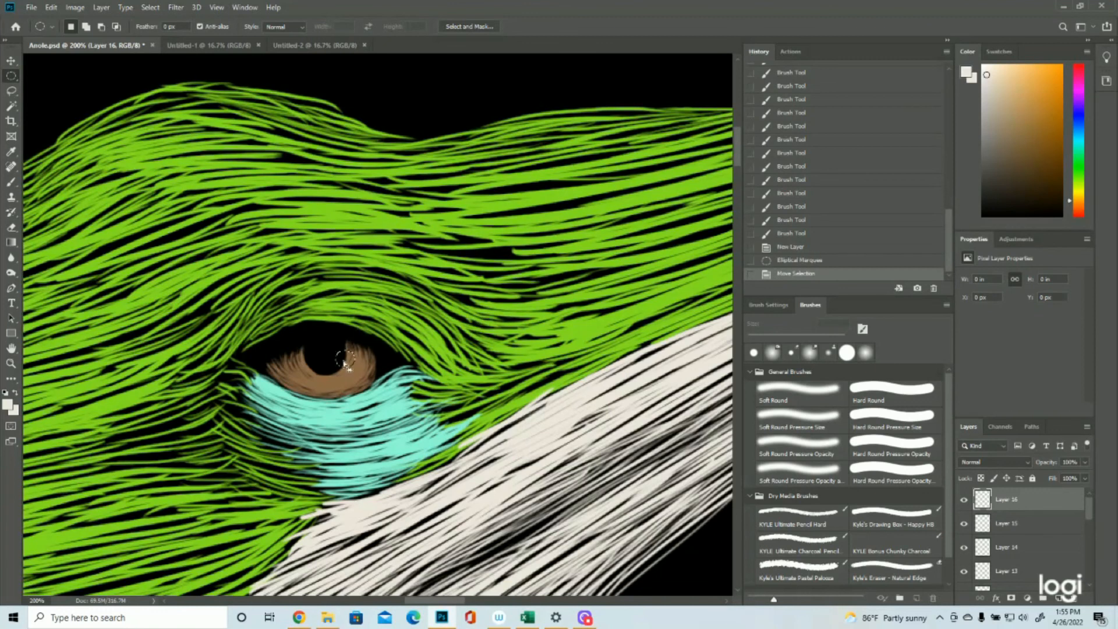
# Fill the small round selection with white as the eye's highlight and deselect it.
pyautogui.click(50, 8)
pyautogui.click(59, 189)
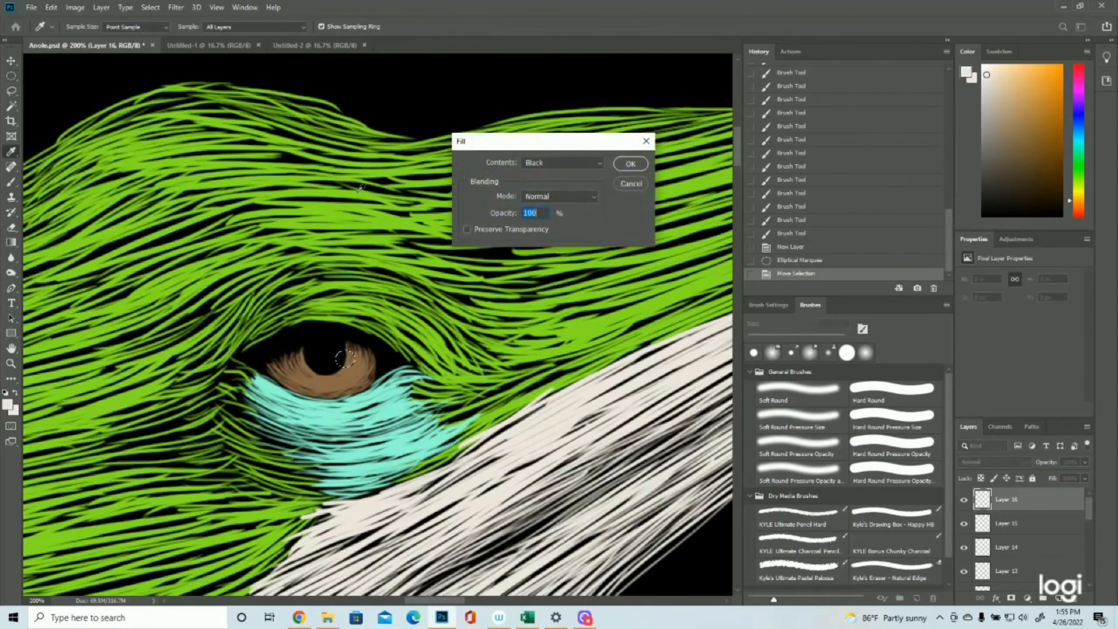
pyautogui.click(568, 162)
pyautogui.click(563, 257)
pyautogui.click(631, 163)
pyautogui.click(150, 7)
pyautogui.click(160, 32)
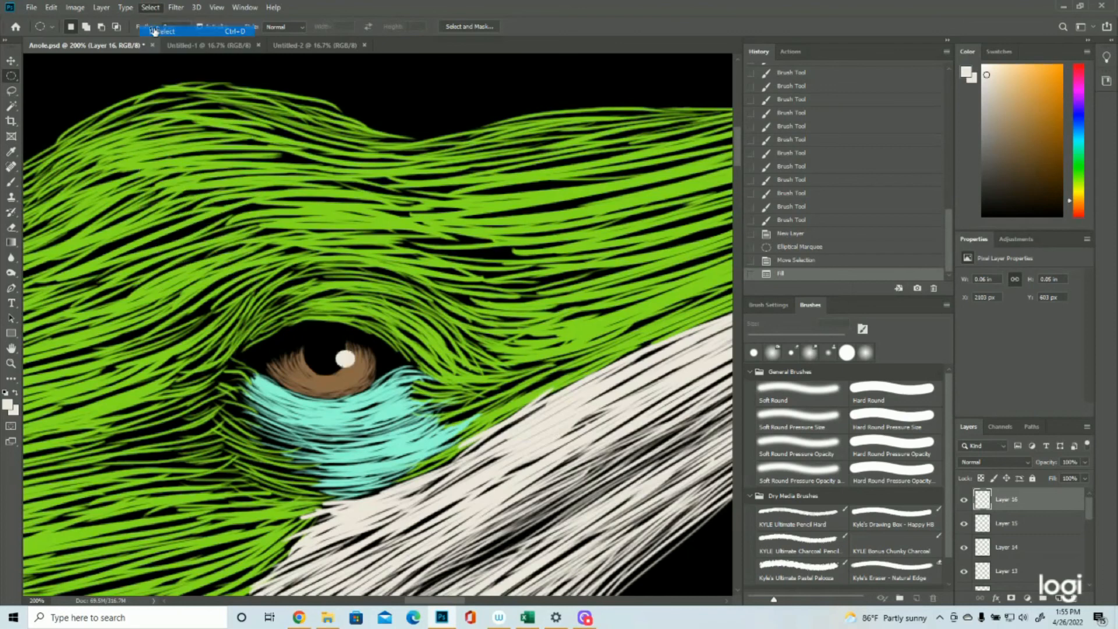
# Check the eye highlight against the whole lizard and nudge it 2 px left, toward the centre of the pupil.
pyautogui.click(10, 364)
pyautogui.moveTo(542, 333); pyautogui.dragTo(443, 313)
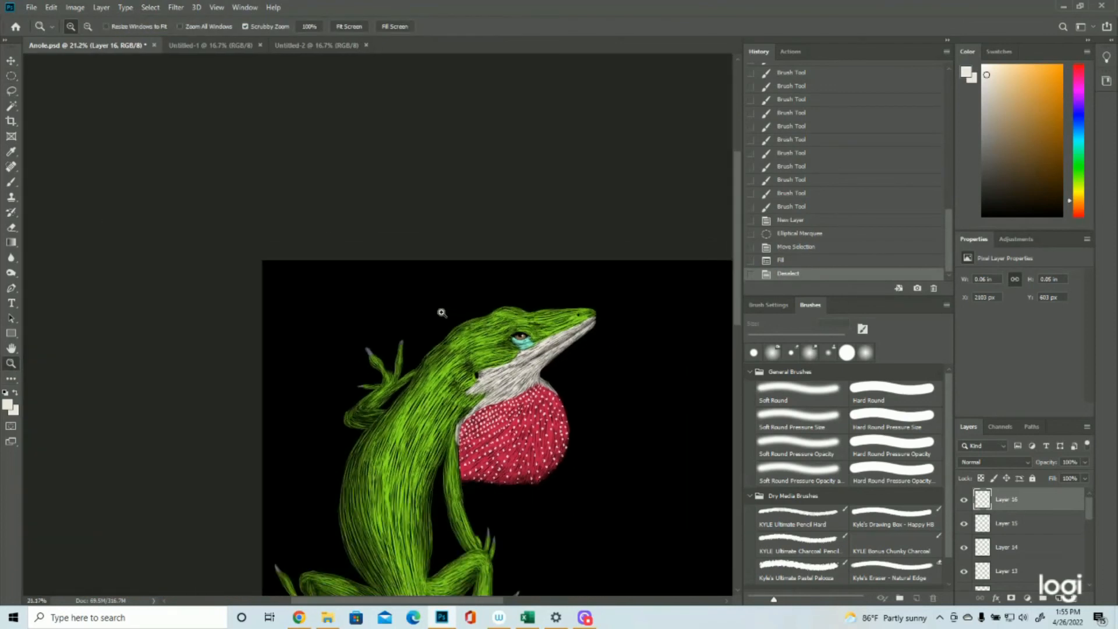
pyautogui.moveTo(600, 347); pyautogui.dragTo(581, 340)
pyautogui.doubleClick(425, 190)
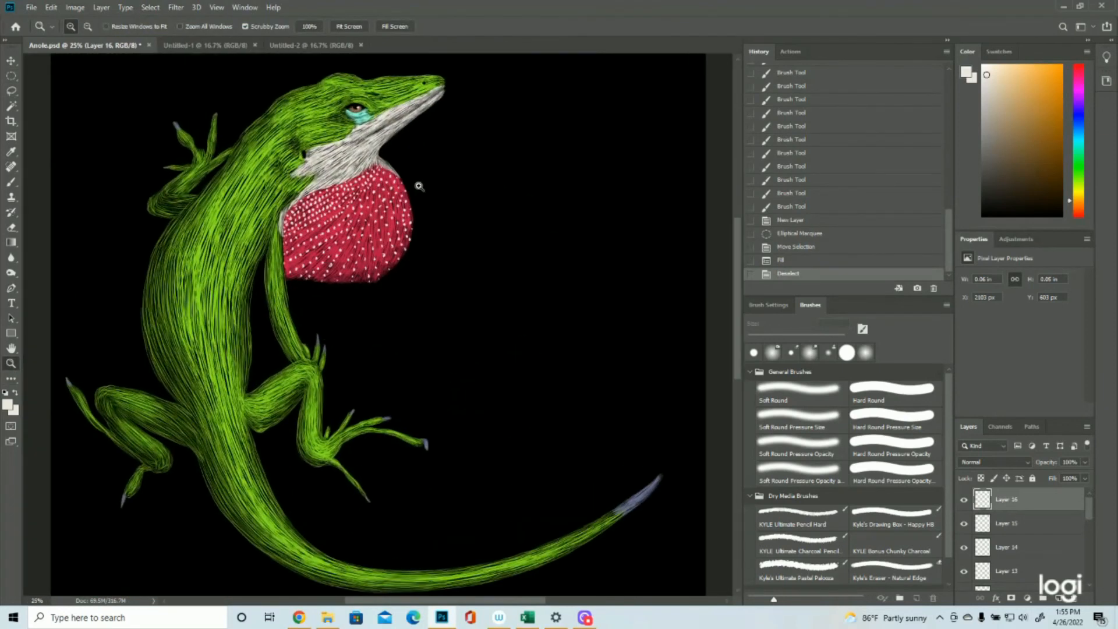
pyautogui.moveTo(347, 125); pyautogui.dragTo(412, 145)
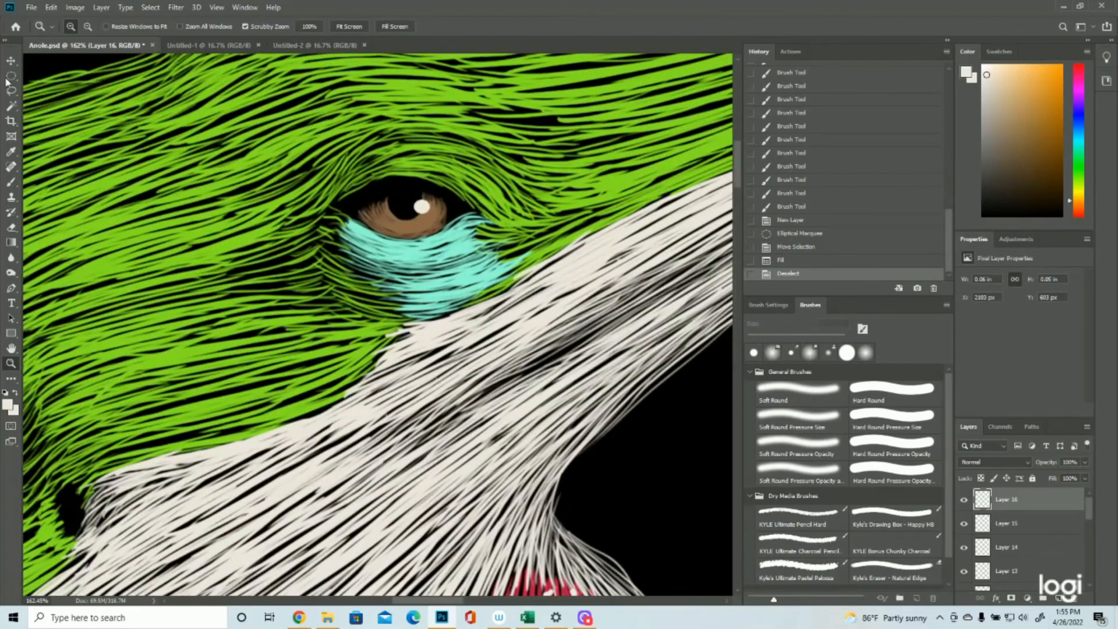
pyautogui.click(11, 60)
pyautogui.press('Left')
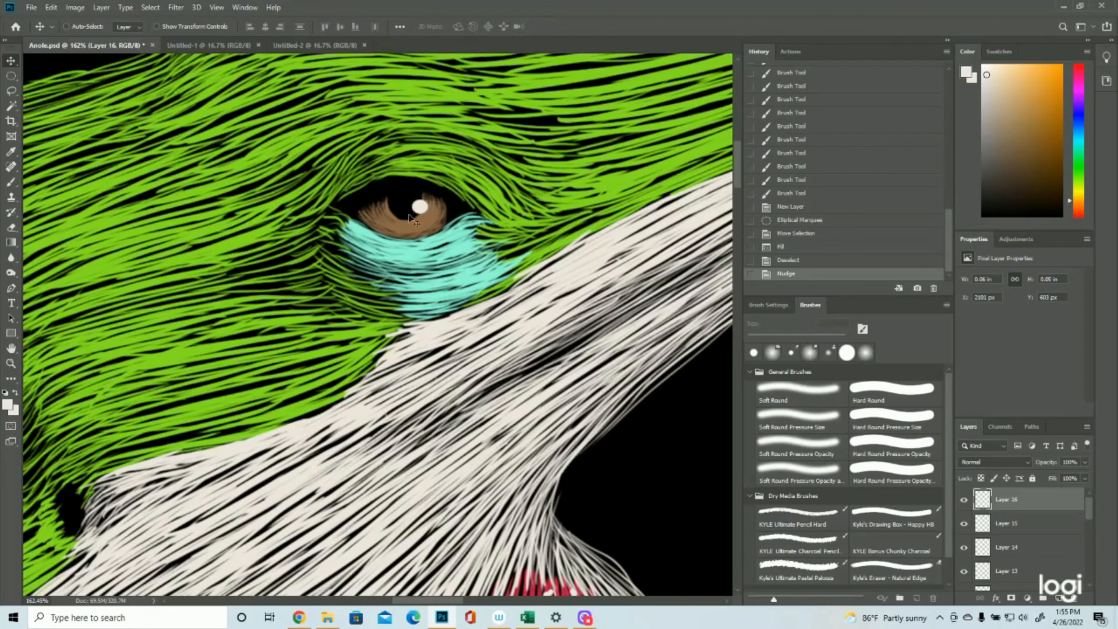
# Nudge the eye highlight back 1 px to the right and check the complete illustration.
pyautogui.click(10, 363)
pyautogui.moveTo(400, 256); pyautogui.dragTo(340, 249)
pyautogui.click(11, 63)
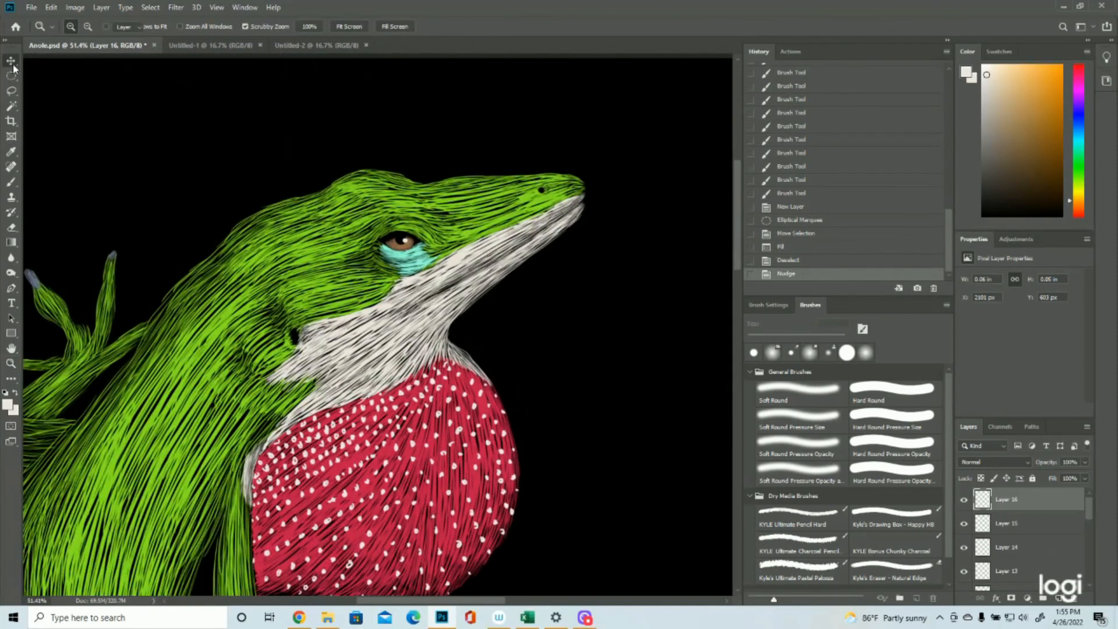
pyautogui.press('Right')
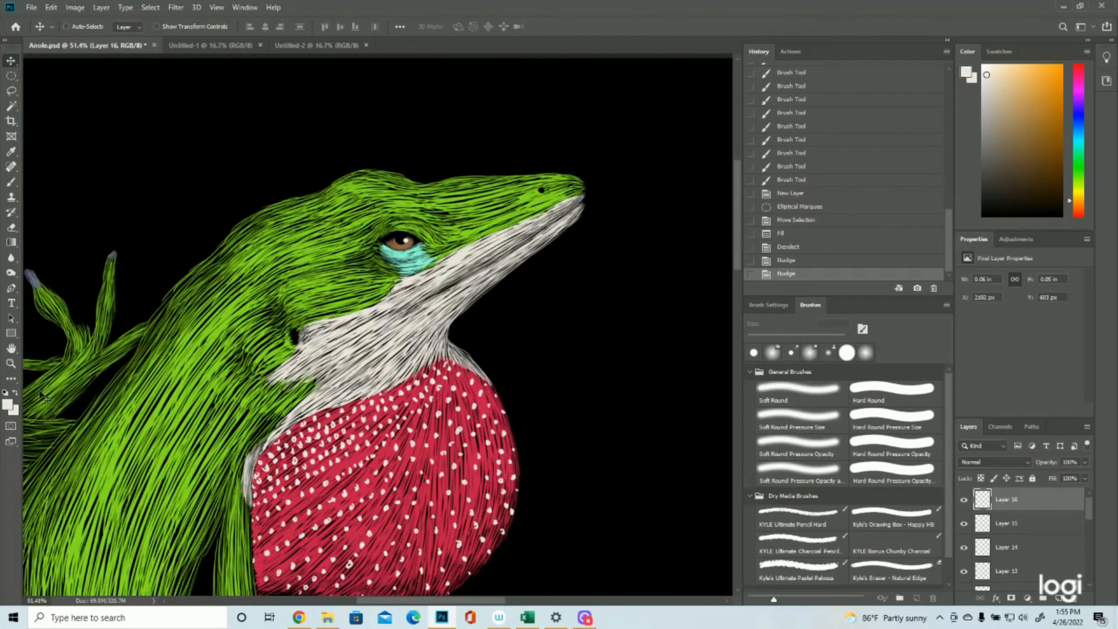
pyautogui.click(11, 363)
pyautogui.moveTo(463, 147); pyautogui.dragTo(406, 148)
pyautogui.click(406, 147)
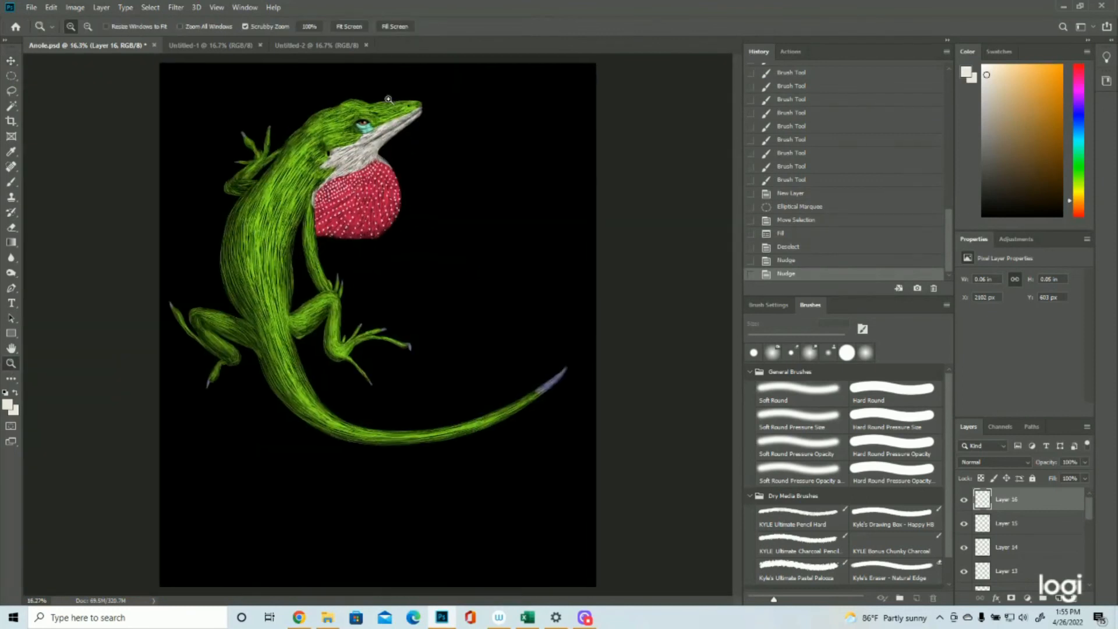